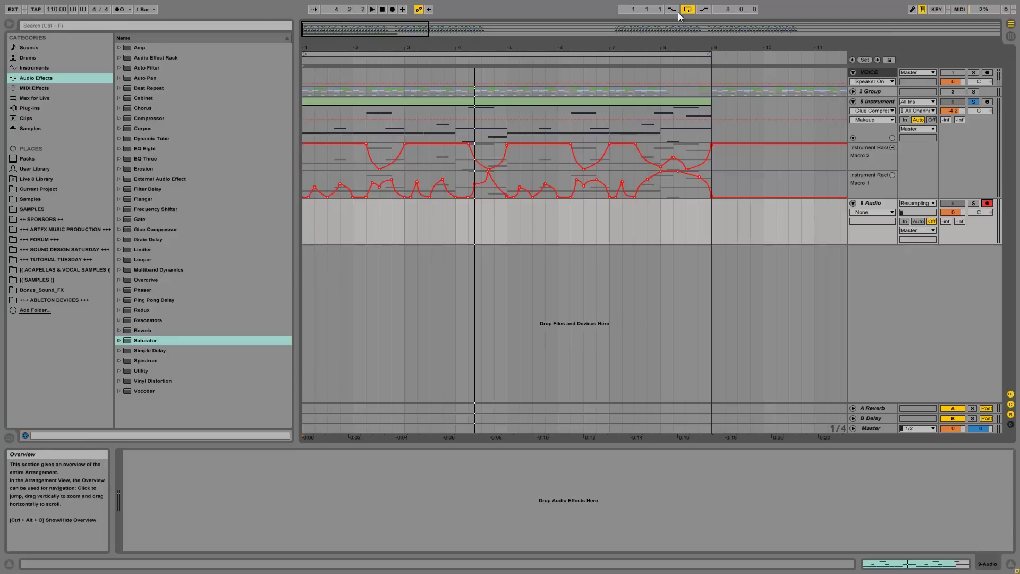
Step: With looping turned off, record the resampled instrument onto 9 Audio and trim the recorded clip to end at 9.2.1
click(687, 10)
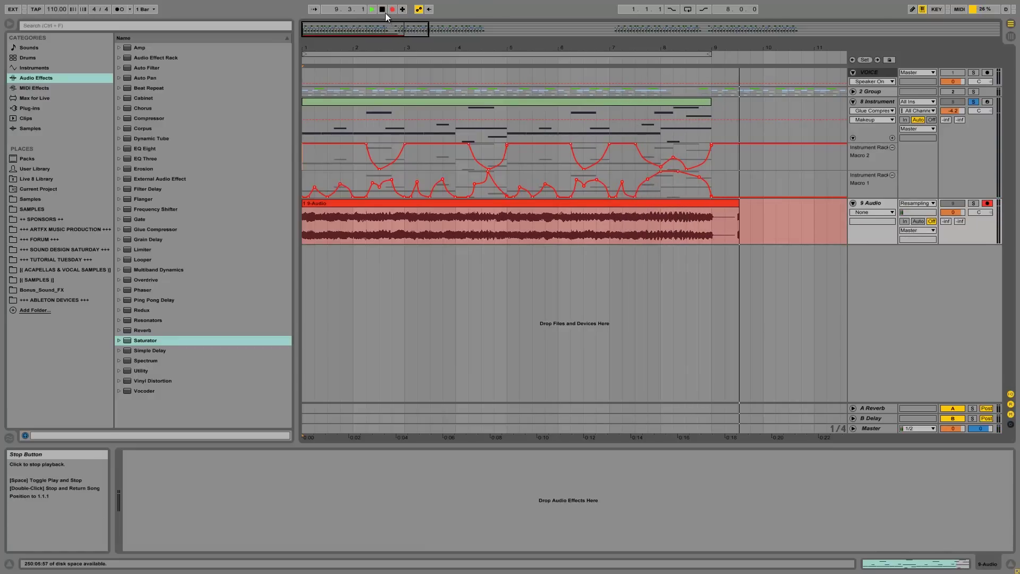
click(383, 11)
drag(746, 204, 727, 204)
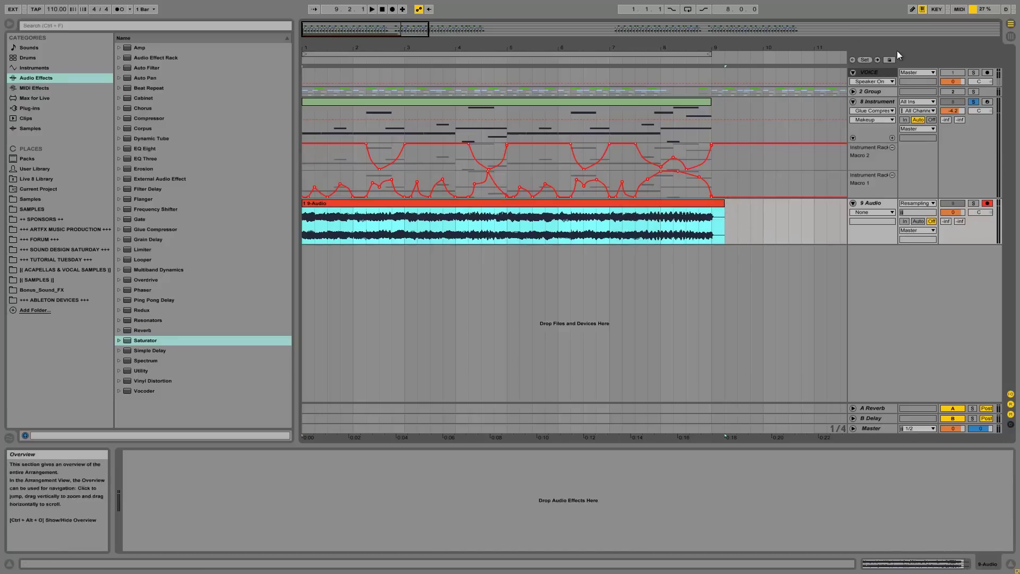
Step: Unsolo and deactivate the 8 Instrument track, and move it, folded, above the 2 Group track
click(970, 101)
click(952, 101)
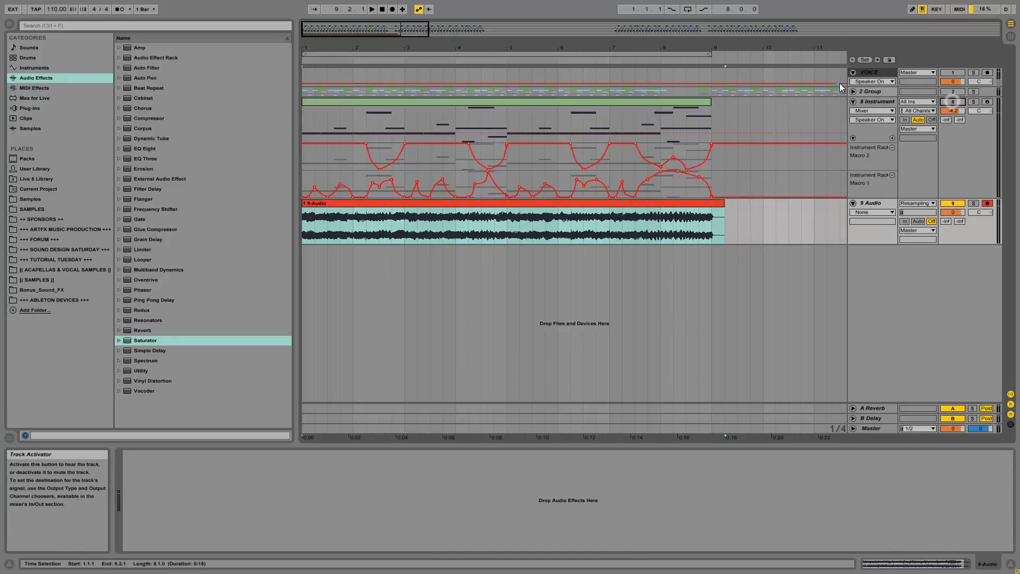
click(853, 102)
click(869, 99)
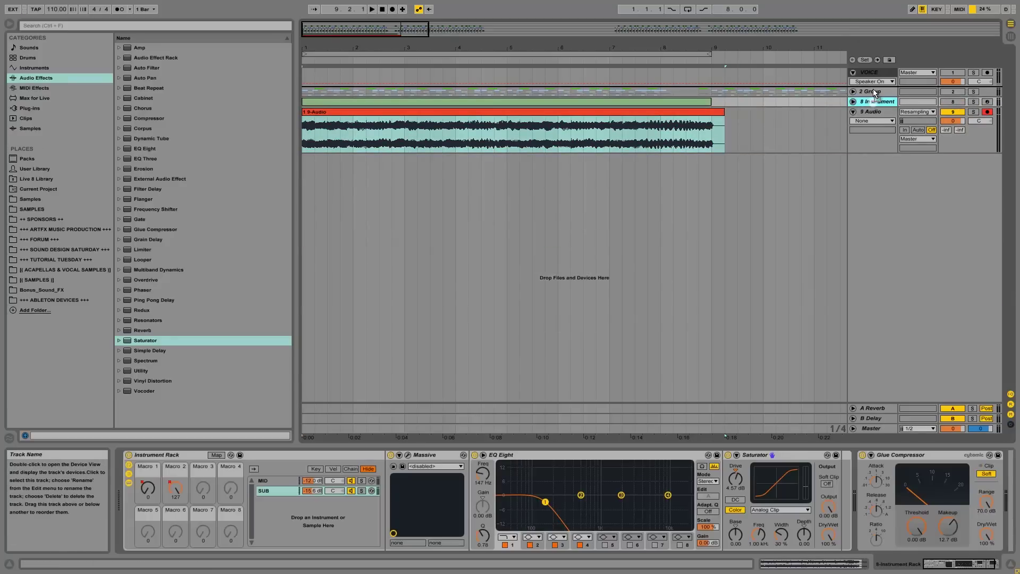
drag(870, 101, 876, 91)
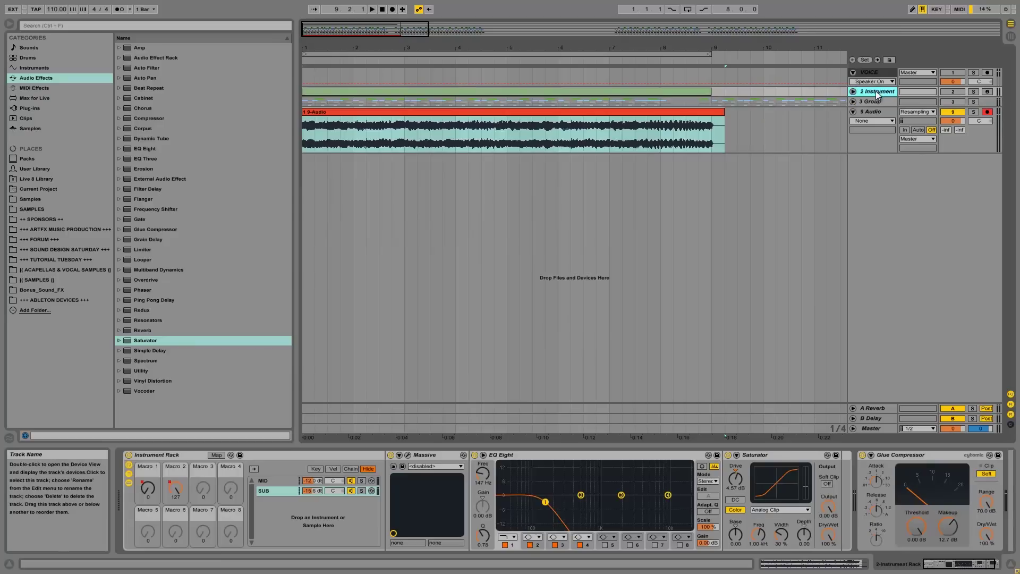
Step: Unfold the 3 Group drum track and activate it
click(869, 103)
click(853, 102)
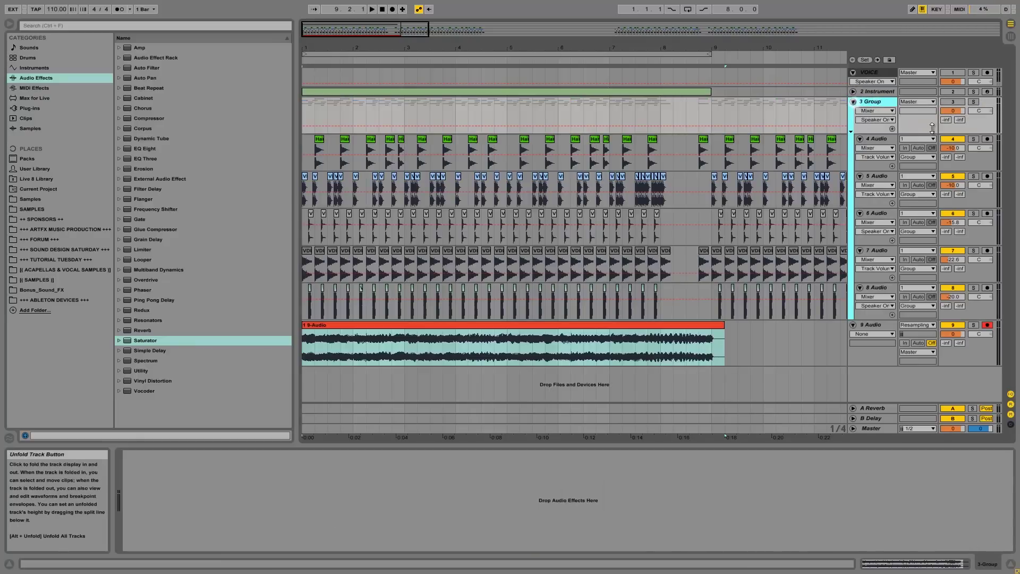
click(953, 102)
Step: Play the drums from the start and deactivate the 8 Audio, 7 Audio and 6 Audio tracks
click(301, 116)
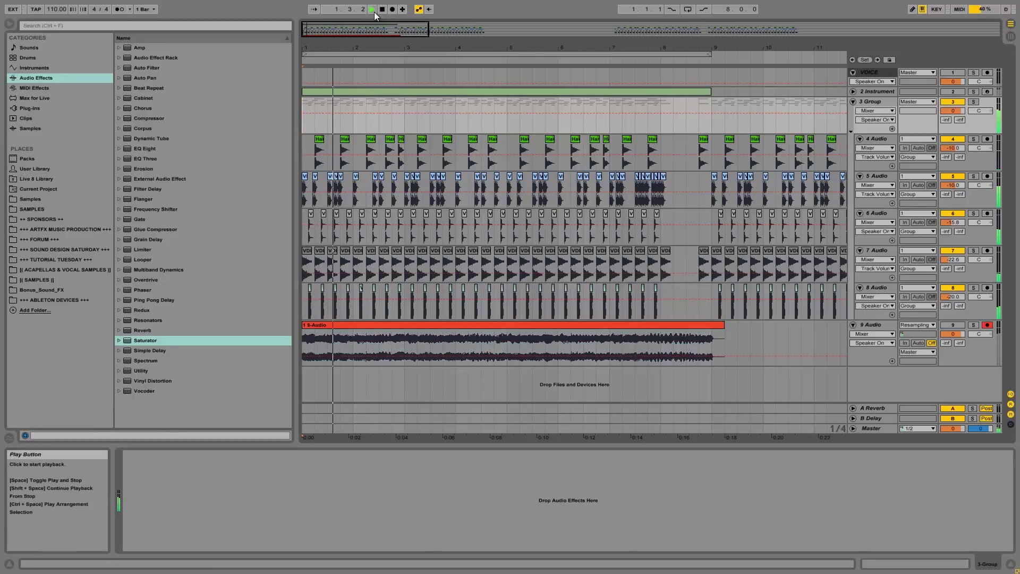
click(382, 10)
click(947, 290)
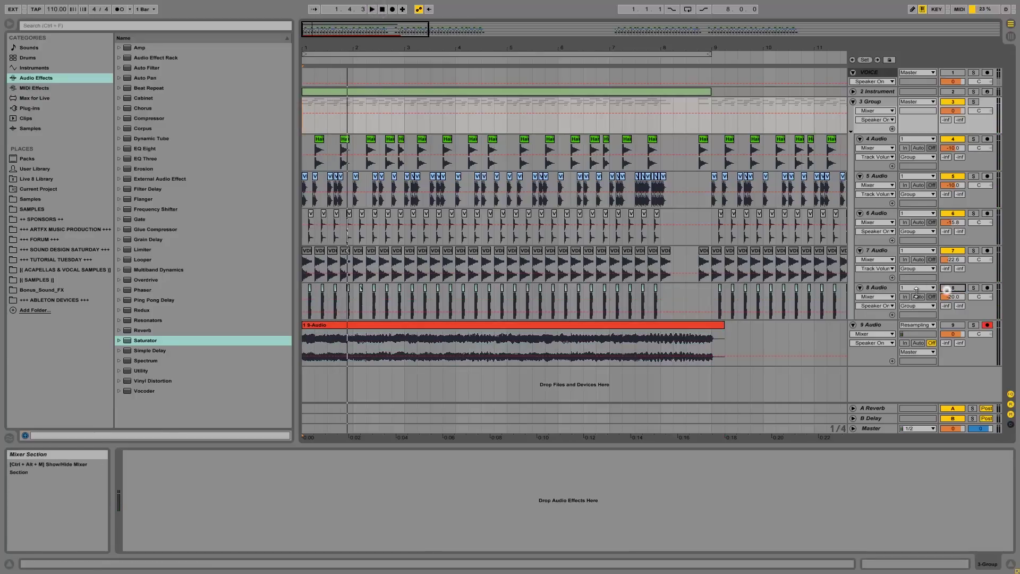
key(space)
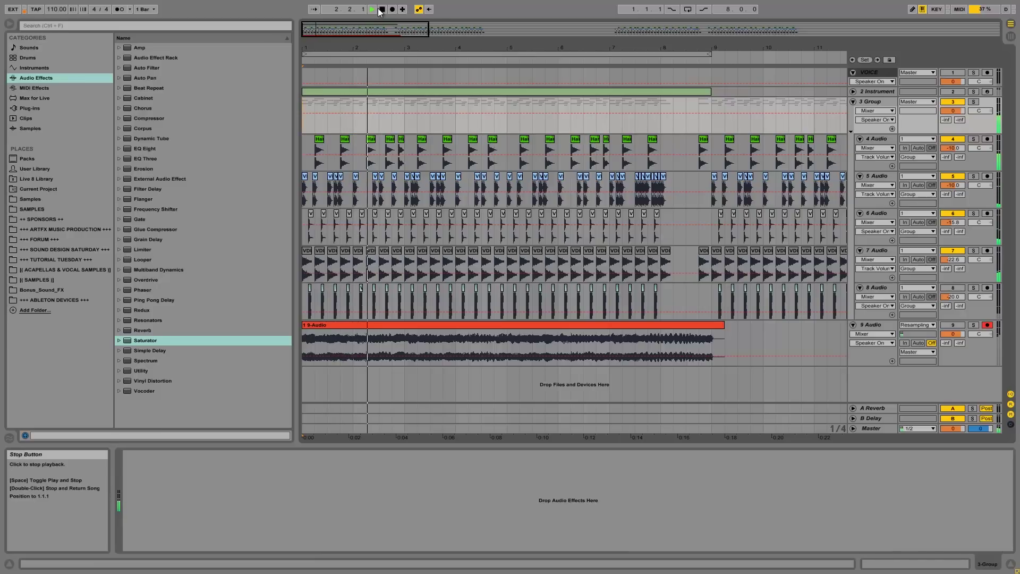
click(950, 250)
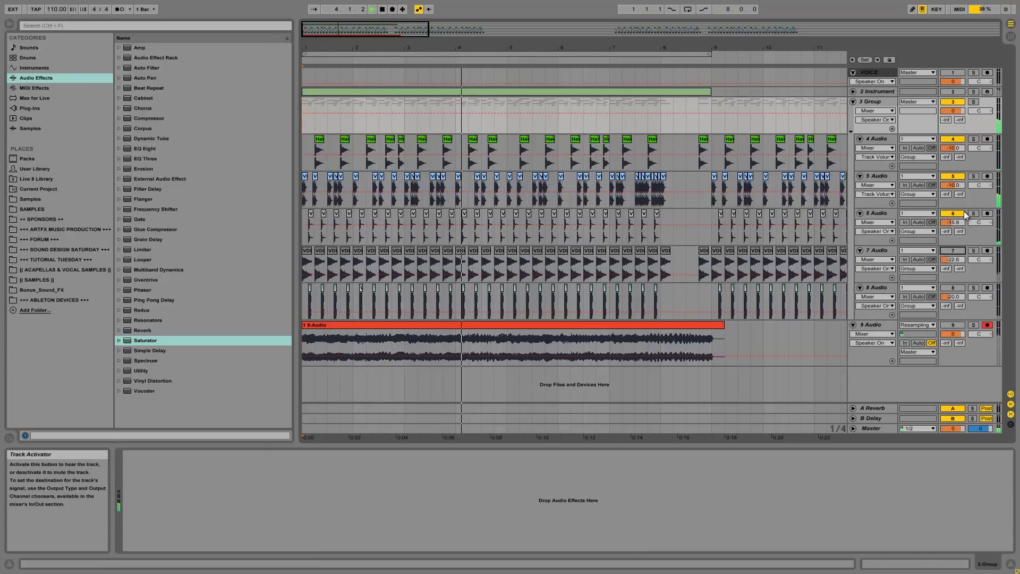
click(953, 214)
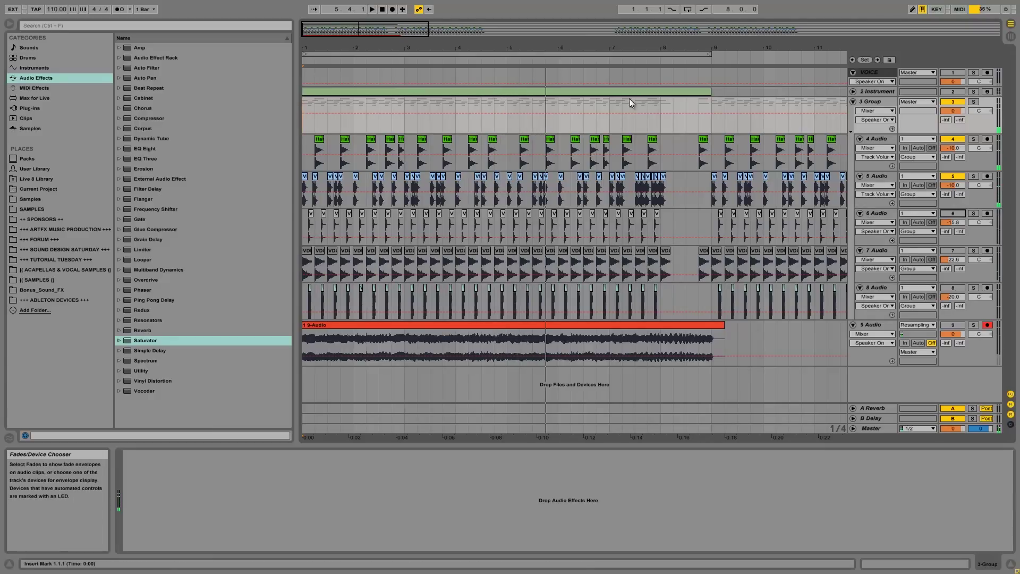
Step: Delete every clip after the first one up to bar 9 on both the 5 Audio and 4 Audio tracks
click(315, 179)
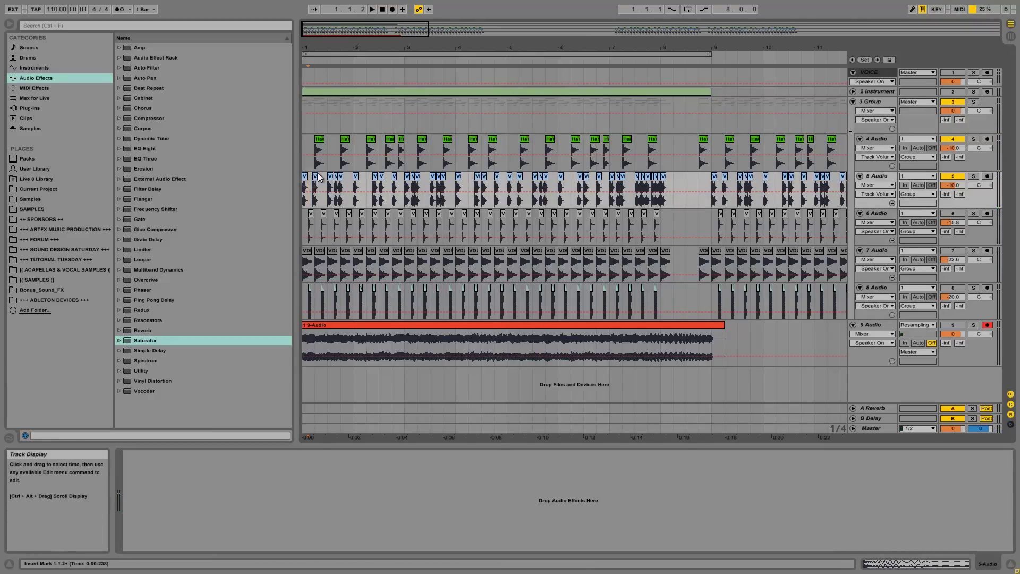
shift+click(707, 179)
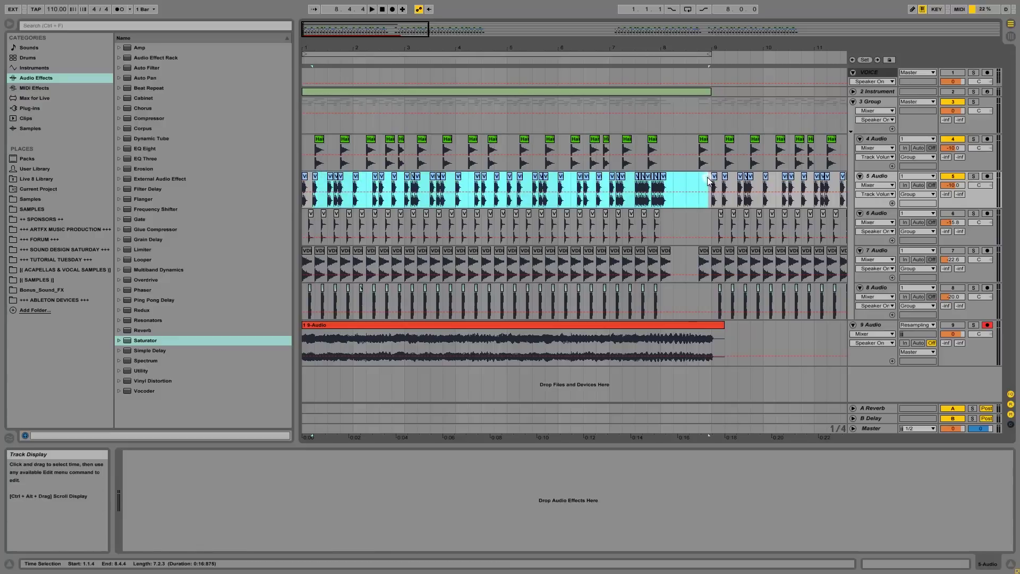
key(Delete)
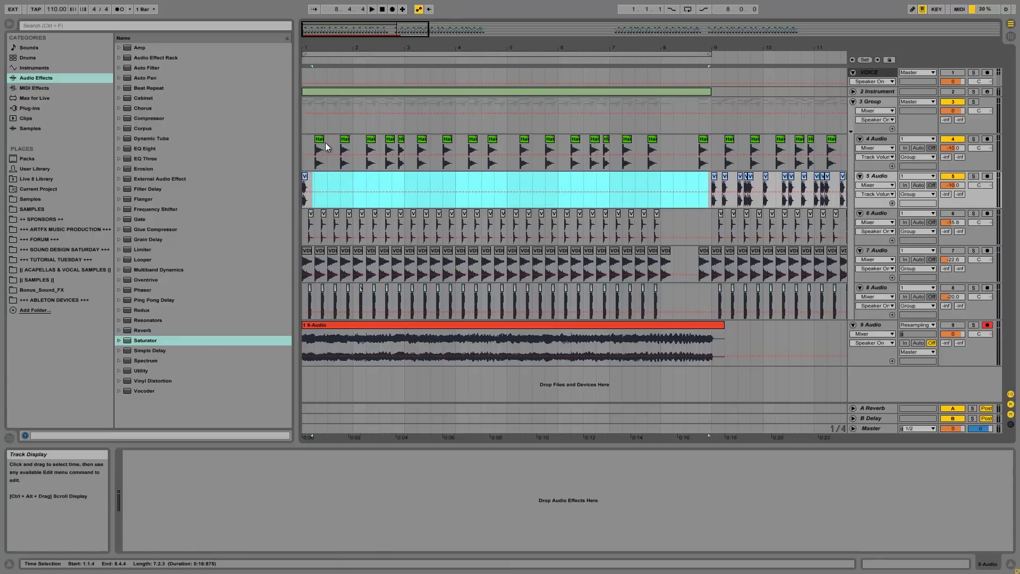
drag(337, 148, 716, 144)
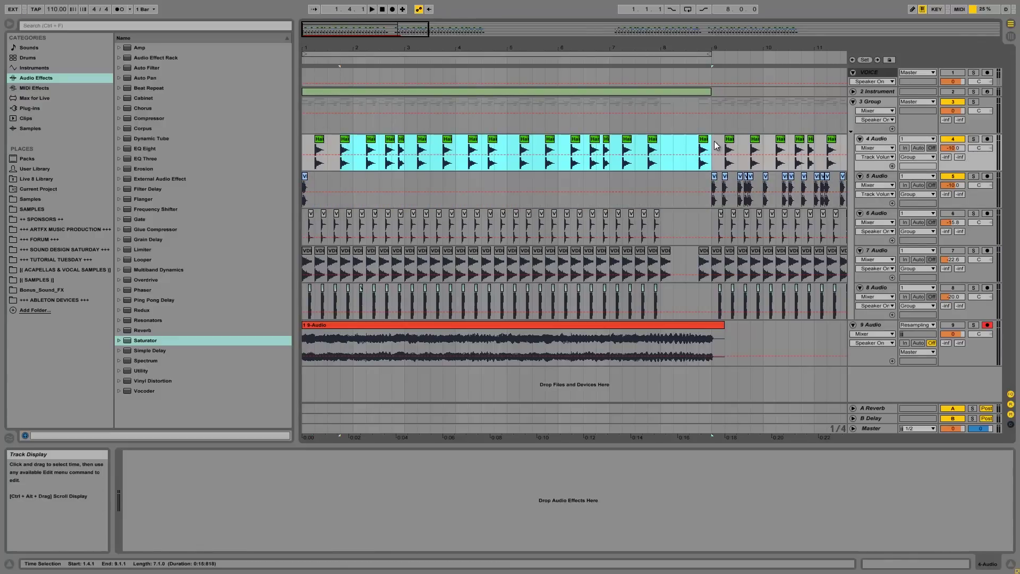
key(Delete)
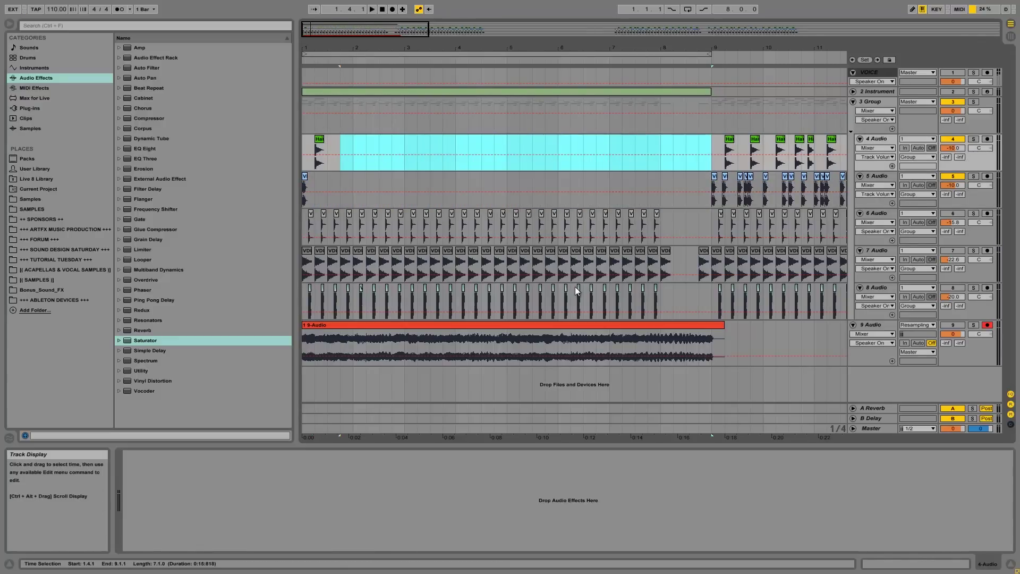
Step: Listen to the opening drum hits and check the device chains of the 5 Audio and 3 Group tracks
click(306, 144)
key(space)
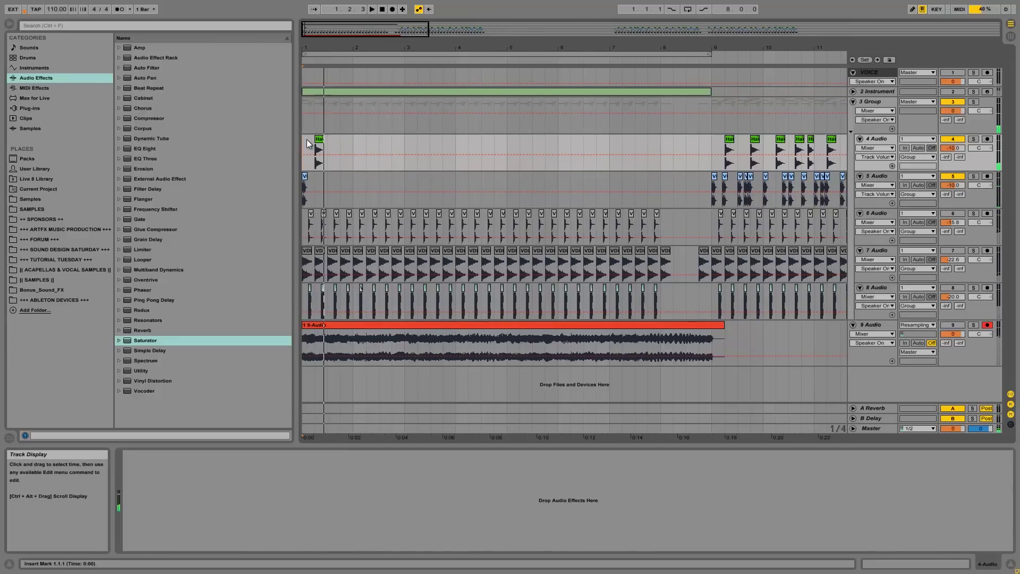
key(space)
click(868, 177)
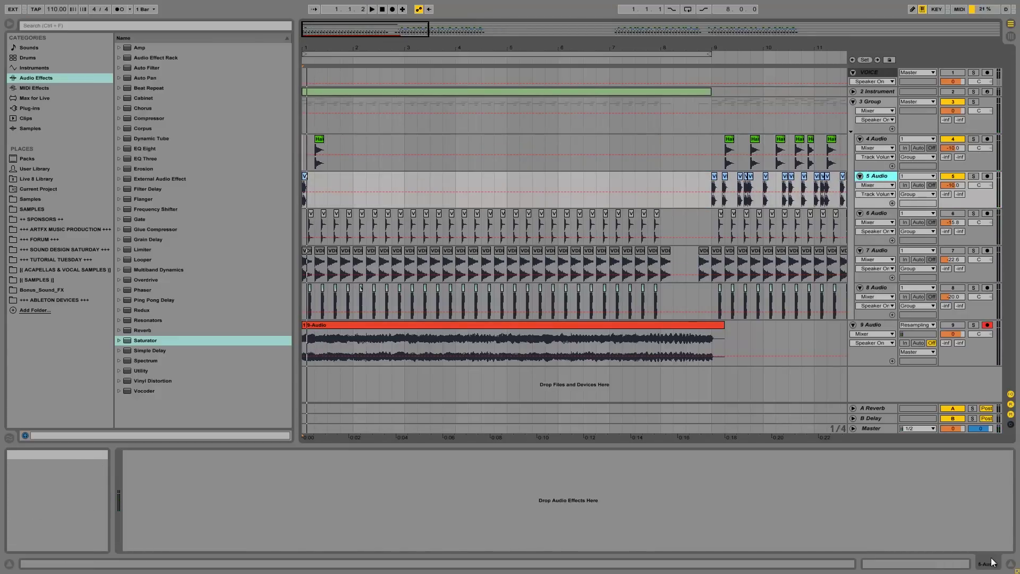
key(space)
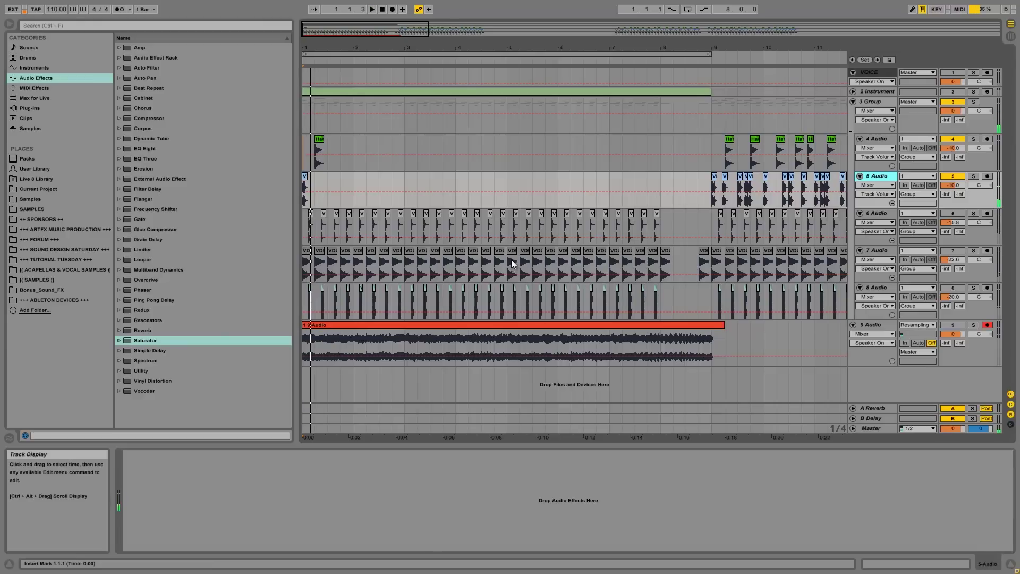
click(877, 102)
key(space)
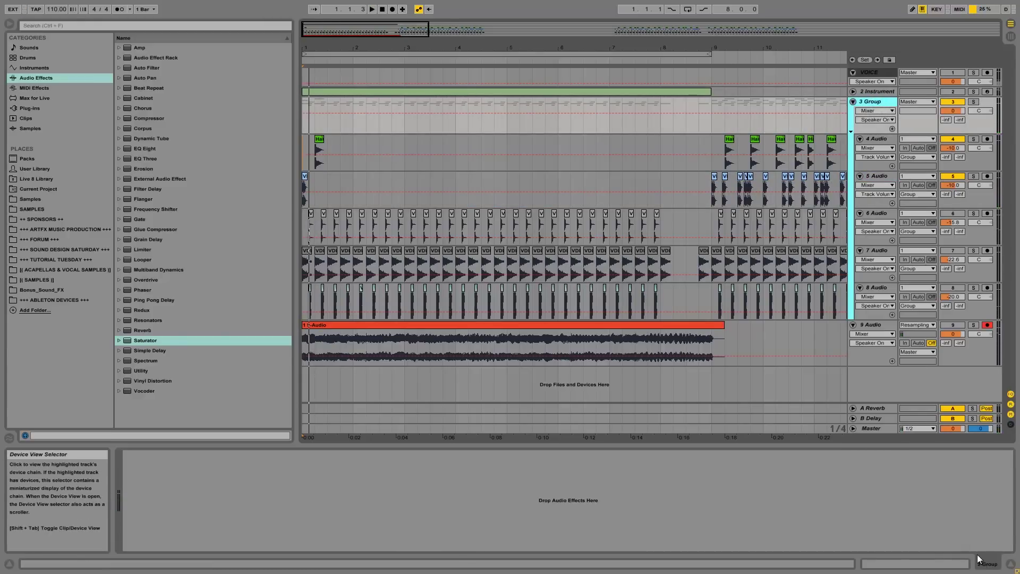
key(space)
key(space)
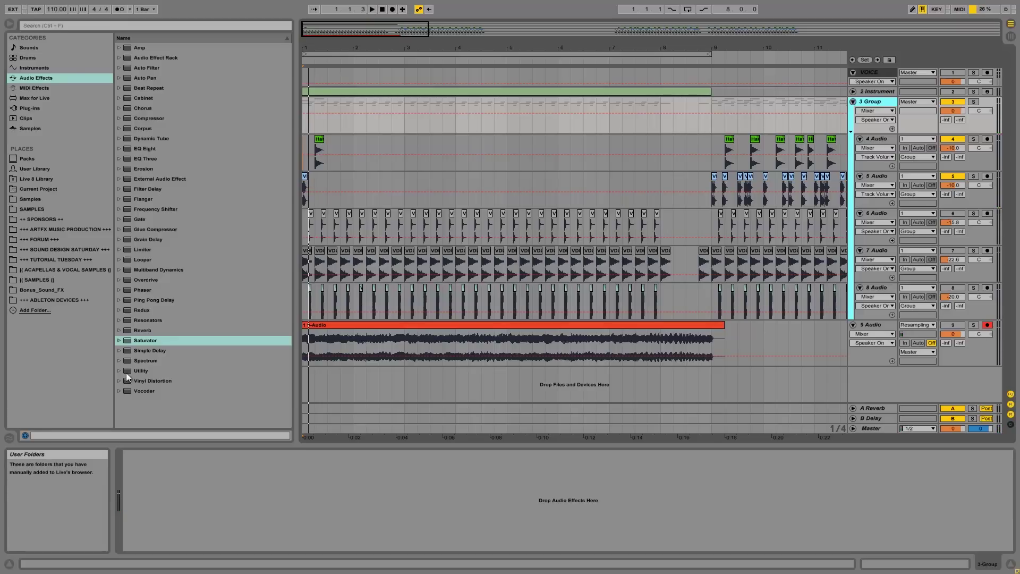
Step: Open the Kicks folder inside Drum Hits of the ARTFX EDM Essentials Volume 1 samples
click(97, 231)
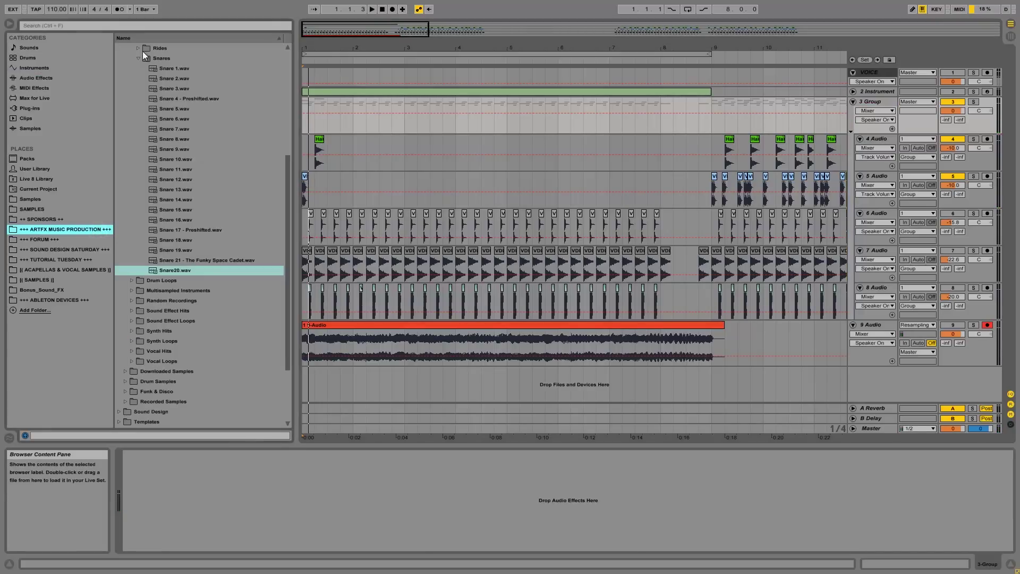
scroll(142, 126, down, 3)
scroll(141, 125, up, 3)
click(138, 180)
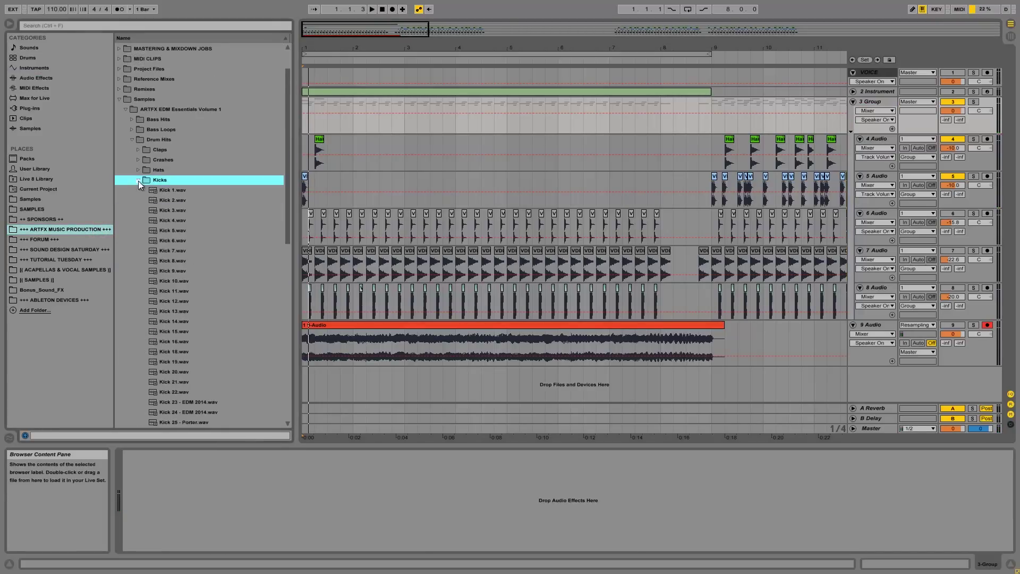
Step: Audition a range of kick samples from Kick 11.wav through Kick 34 - EDM 2014.wav
click(171, 292)
click(176, 319)
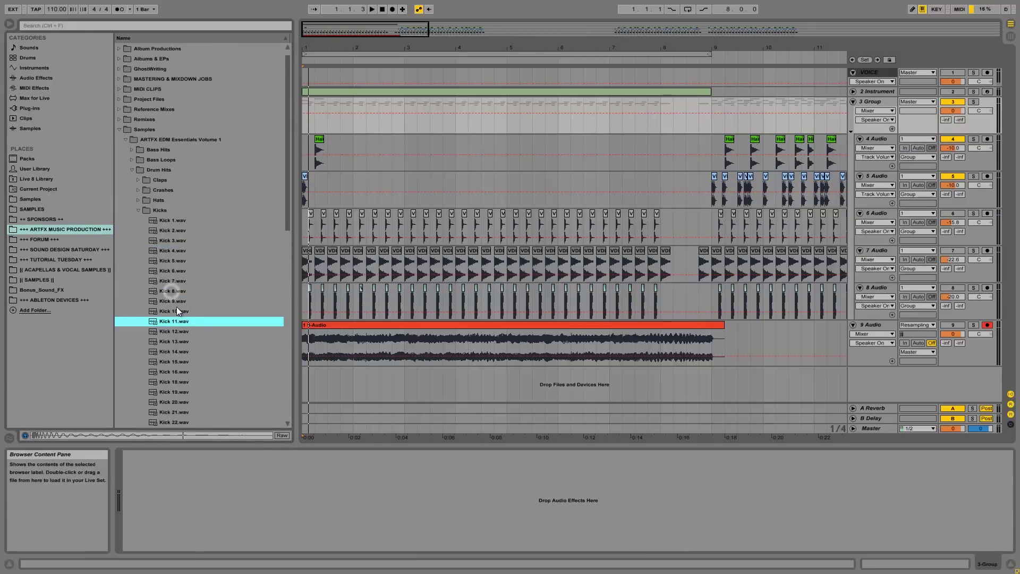
scroll(186, 349, up, 3)
scroll(185, 349, up, 1)
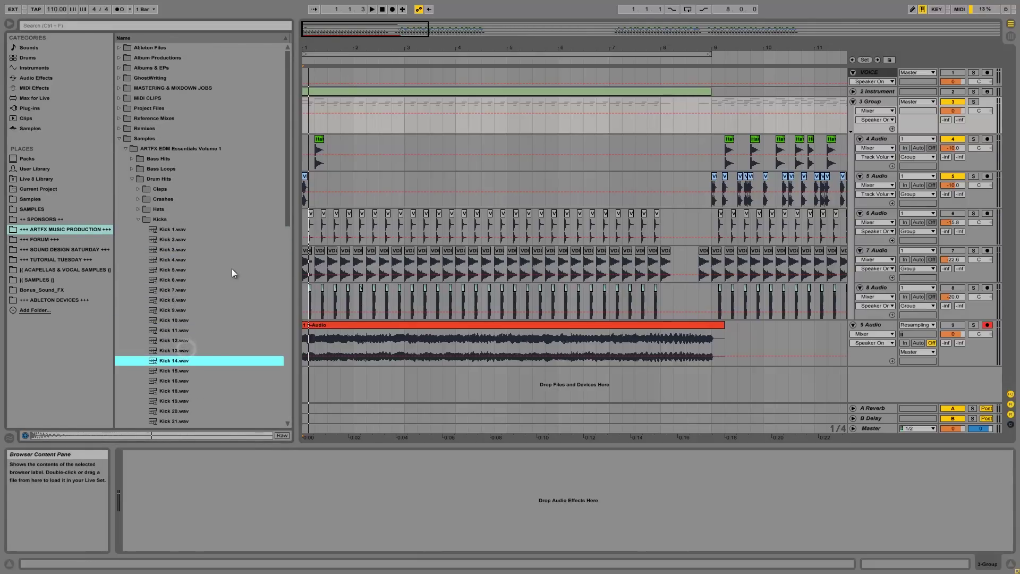
drag(286, 170, 287, 283)
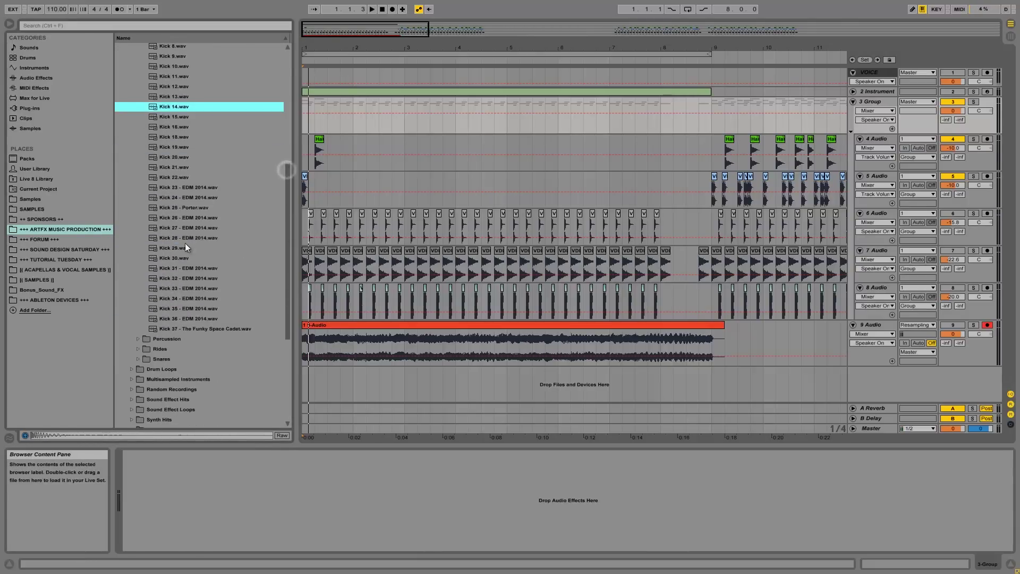
click(171, 126)
click(181, 148)
click(185, 167)
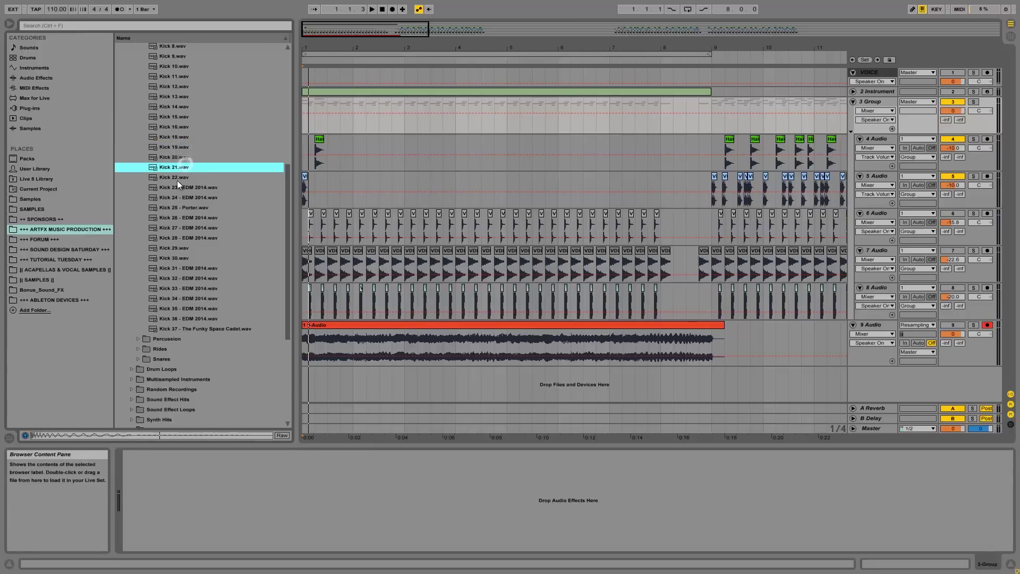
click(180, 109)
click(203, 229)
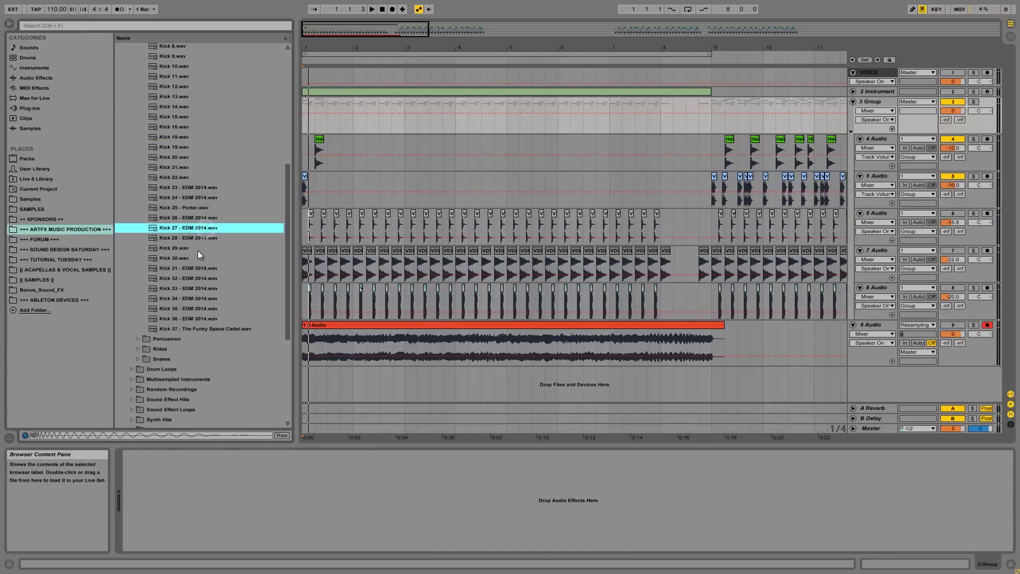
click(188, 279)
click(187, 298)
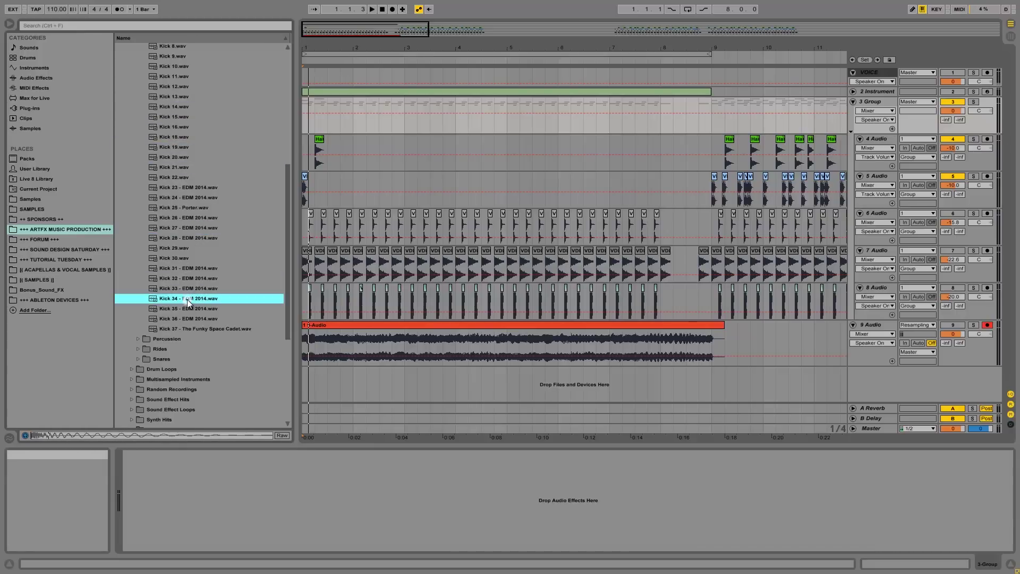
Step: Replace the first kick clip on 5 Audio with Kick 34 - EDM 2014 at 1.1.1 and play it
click(305, 190)
click(305, 180)
drag(306, 180, 308, 177)
key(space)
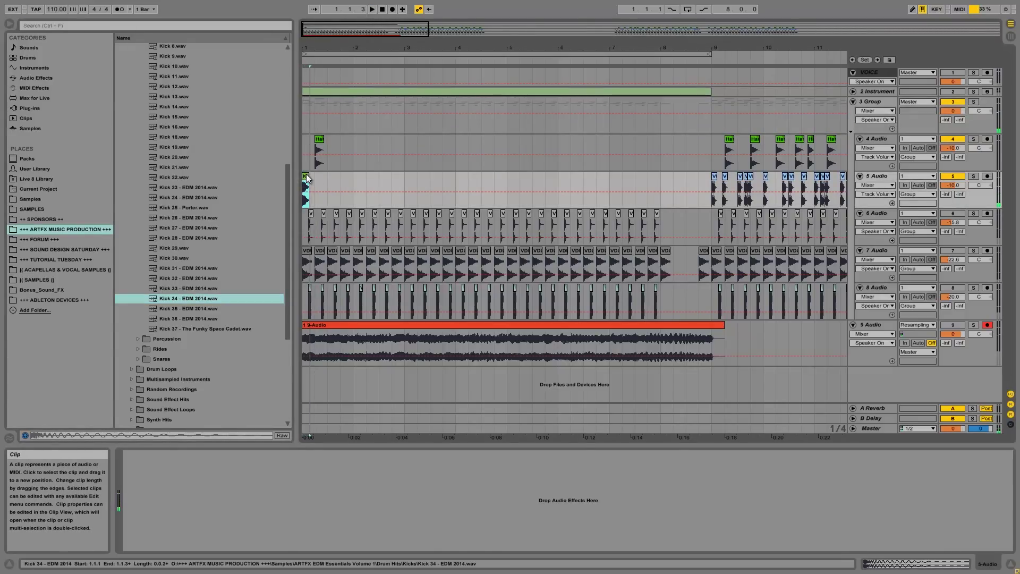
Step: Audition more kick samples in the Kicks folder, from Kick 35 - EDM 2014.wav through Kick 37 and back up to Kick 7.wav
click(209, 309)
click(203, 319)
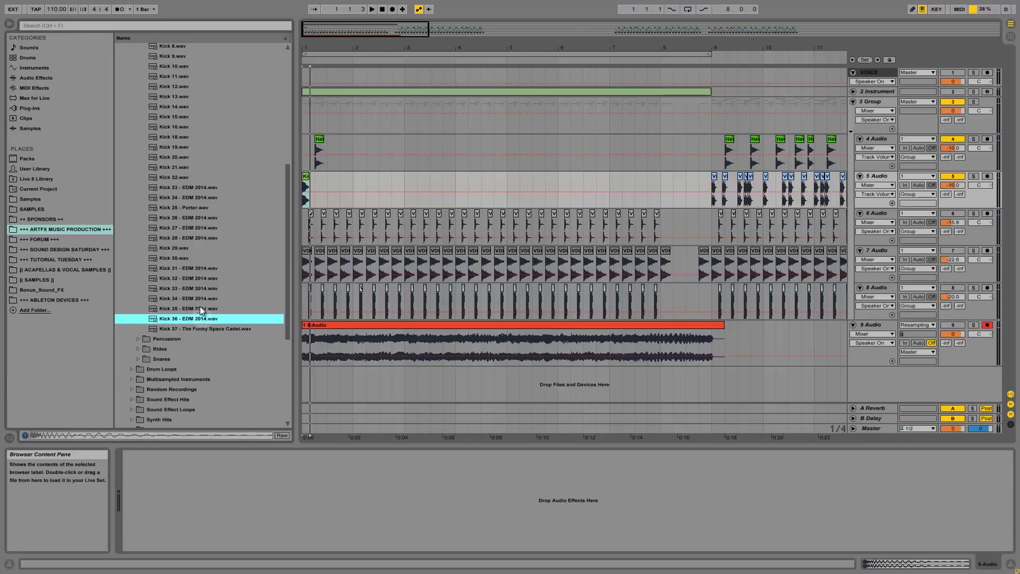
click(195, 328)
click(195, 259)
click(190, 248)
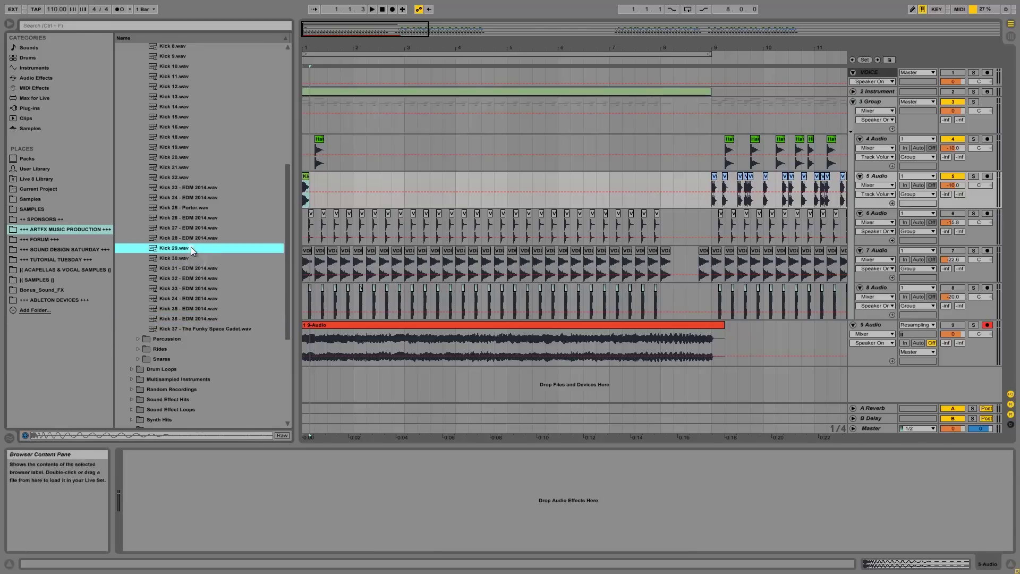
click(195, 208)
click(194, 188)
click(196, 138)
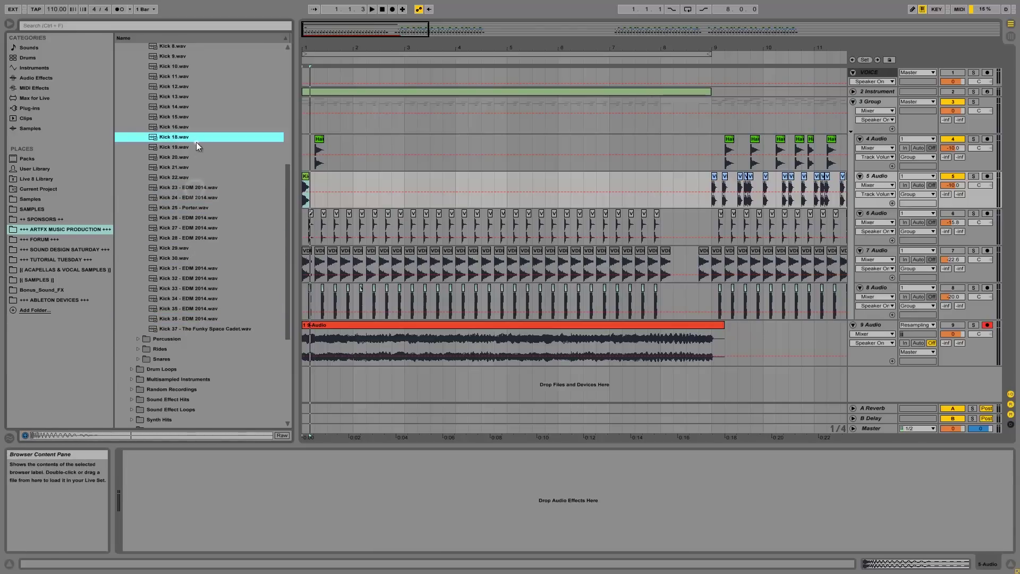
click(187, 158)
click(190, 97)
scroll(176, 122, up, 5)
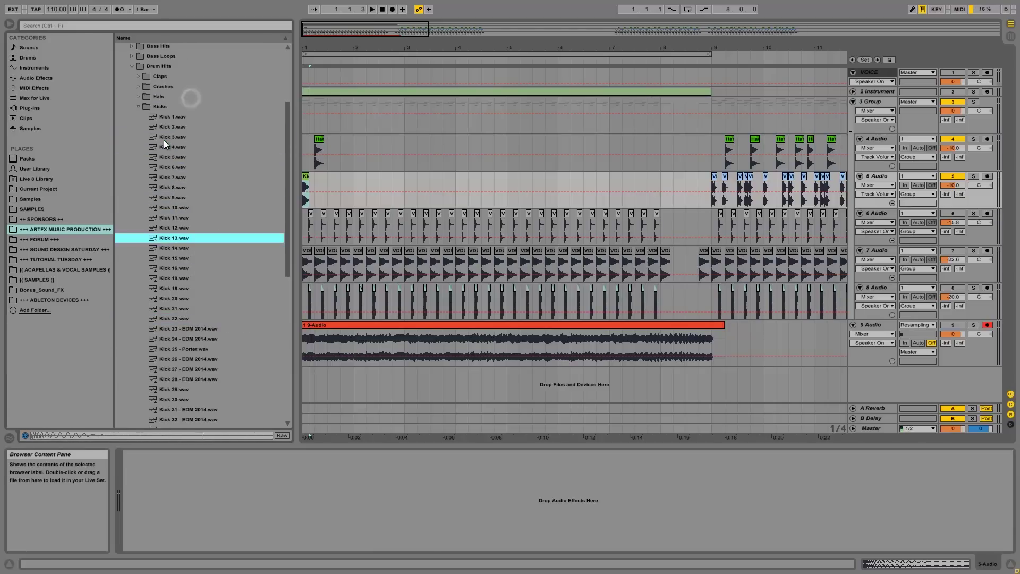
click(178, 208)
scroll(179, 212, up, 3)
click(185, 245)
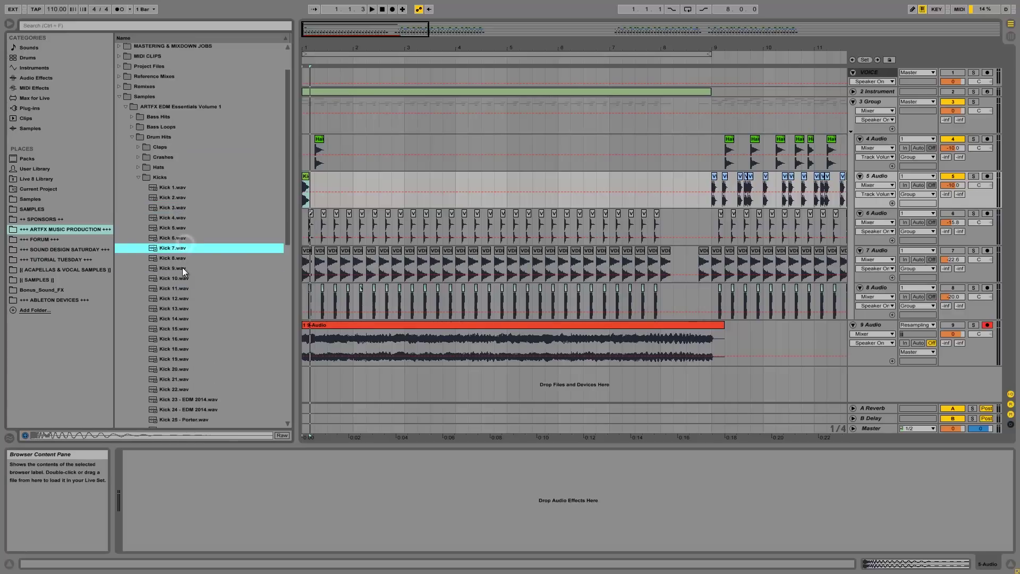
click(183, 267)
Step: Try Kick 10.wav as the first kick at 1.1.1 on 5 Audio, remove the leftover Kick 34 piece behind it and play the beat
drag(183, 279, 306, 183)
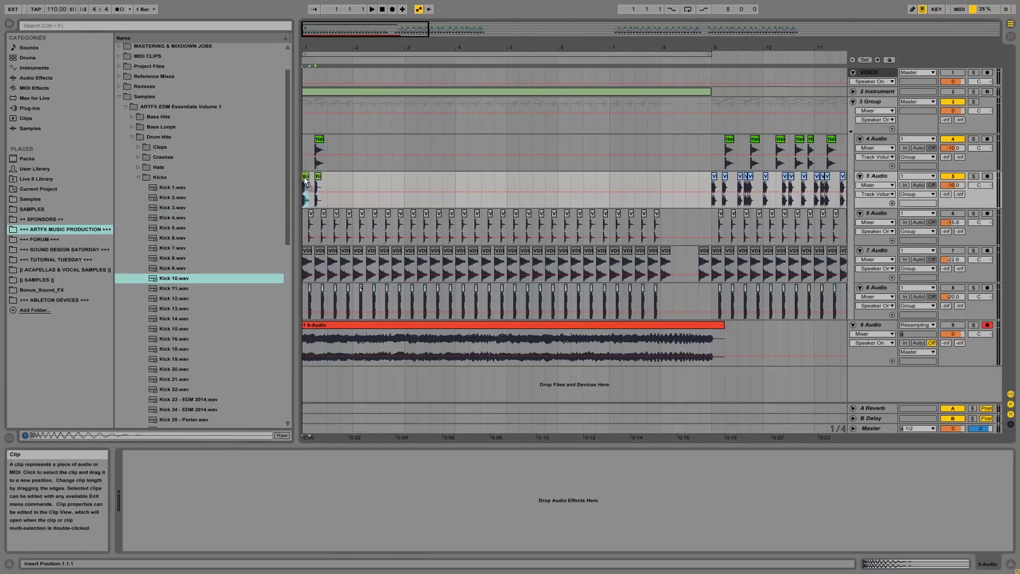
drag(308, 46, 307, 72)
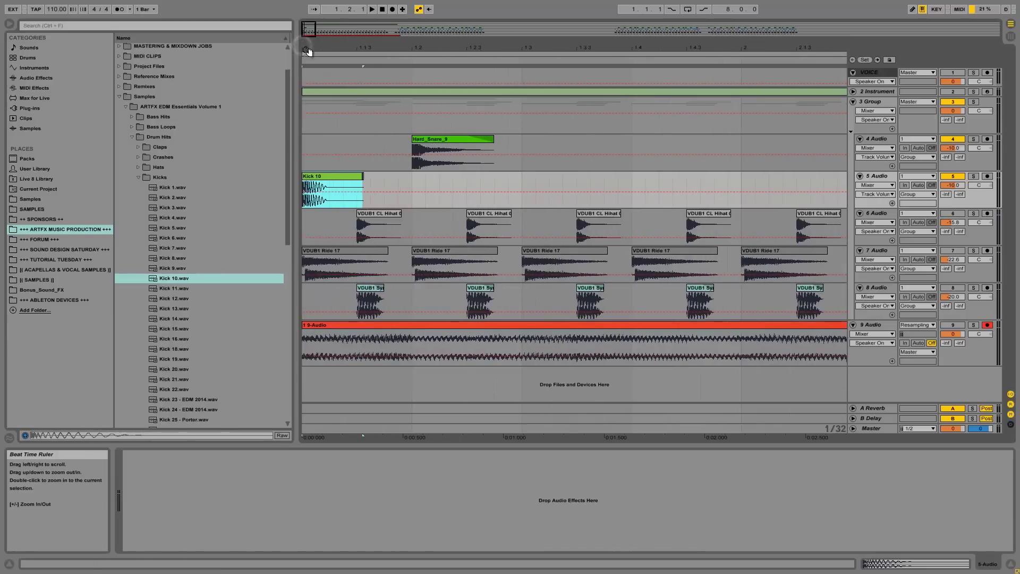
click(364, 179)
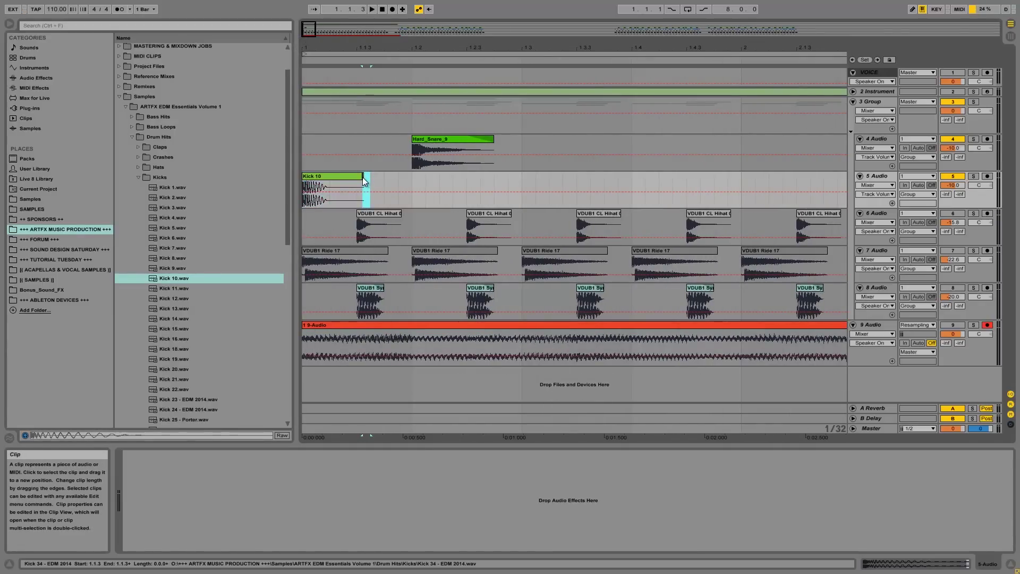
click(360, 176)
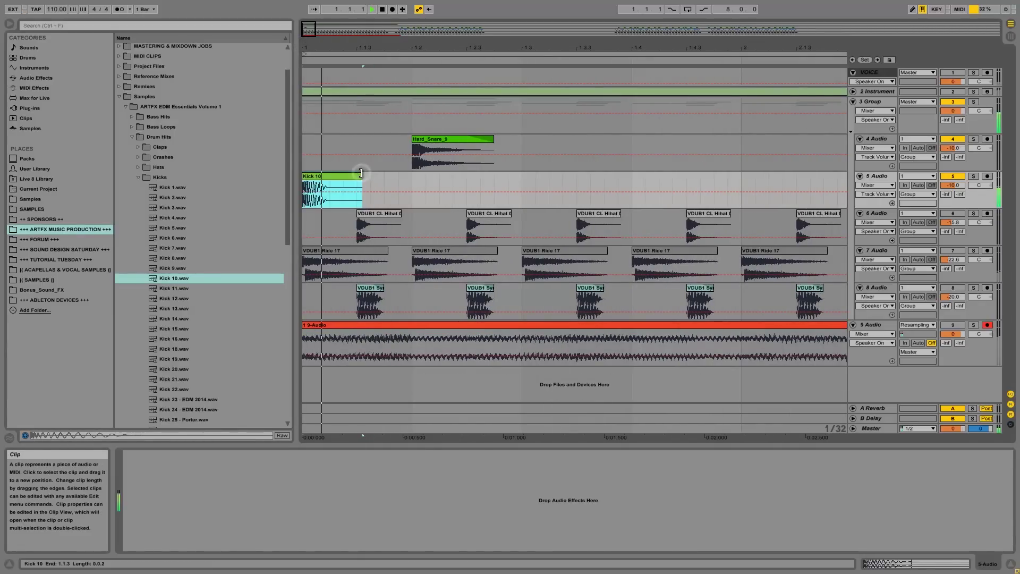
key(space)
key(space)
key(space)
key(space)
key(space)
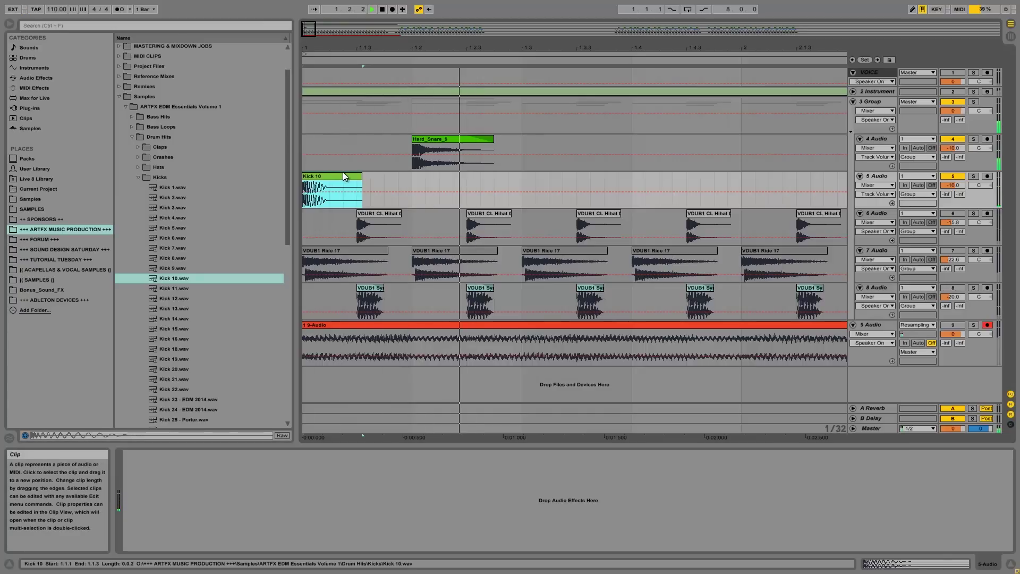
Step: Audition the first kick samples in the folder, including Kick 4.wav, Kick 5.wav, Kick 6.wav, Kick 1.wav and Kick 2.wav
click(195, 216)
click(183, 230)
click(175, 238)
click(180, 188)
click(173, 198)
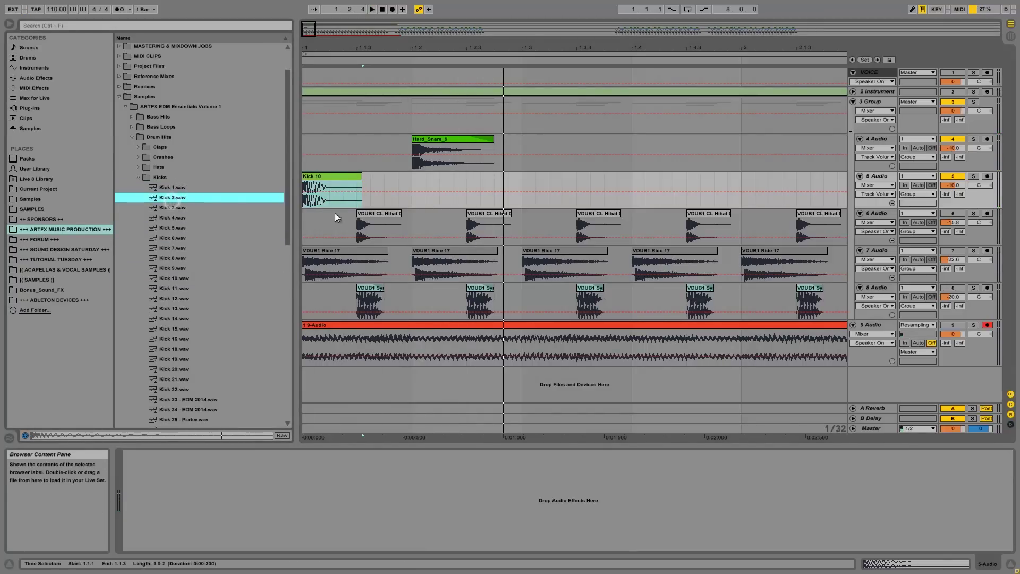
Step: Replace the first kick on 5 Audio with Kick 2.wav at 1.1.1 and trim it to end at 1.1.3
drag(174, 195, 393, 179)
drag(333, 189, 357, 180)
key(space)
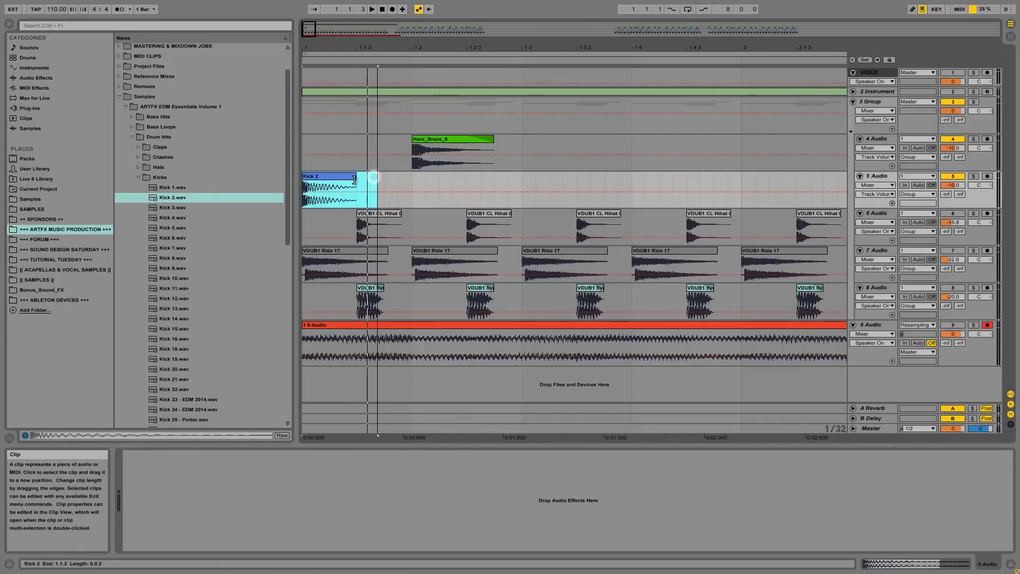
Step: Show the fades on 5 Audio, give the Kick 2 clip a long fade-out and play it
click(878, 186)
click(872, 206)
drag(356, 182, 319, 184)
key(space)
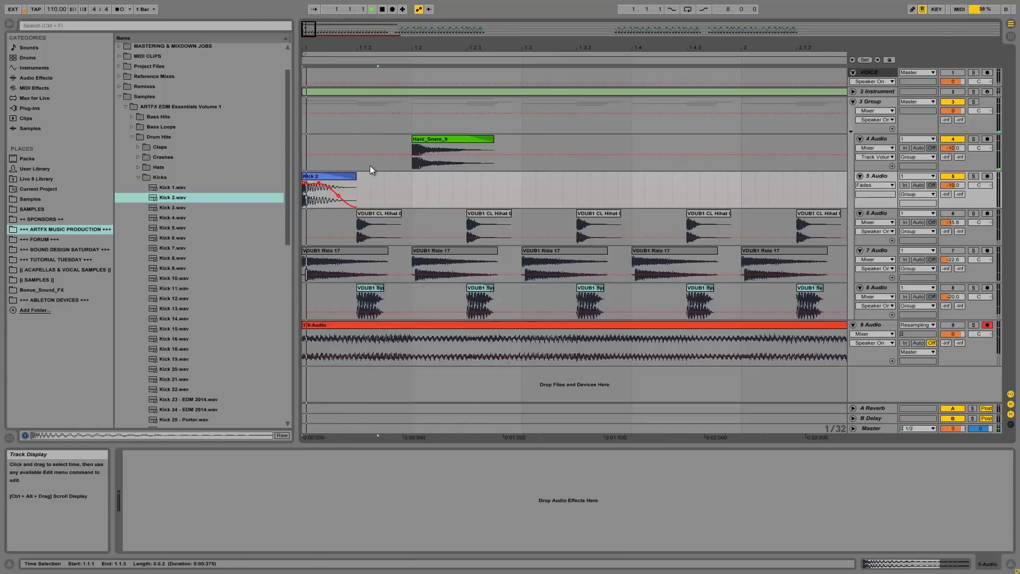
key(space)
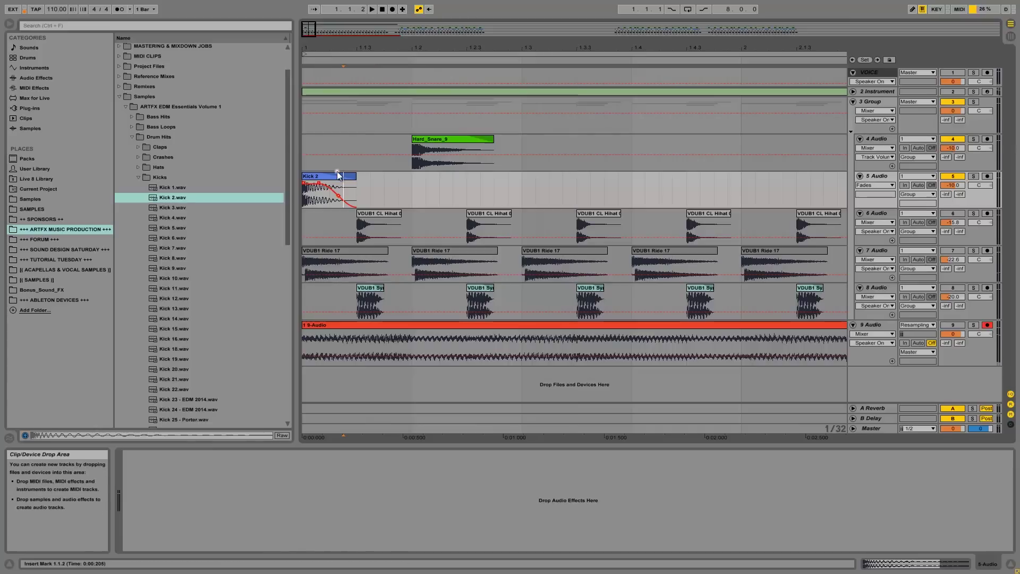
Step: Copy the faded Kick 2 clip to 1.3.1 on 5 Audio and play the pattern from the start
click(329, 179)
drag(317, 180, 540, 181)
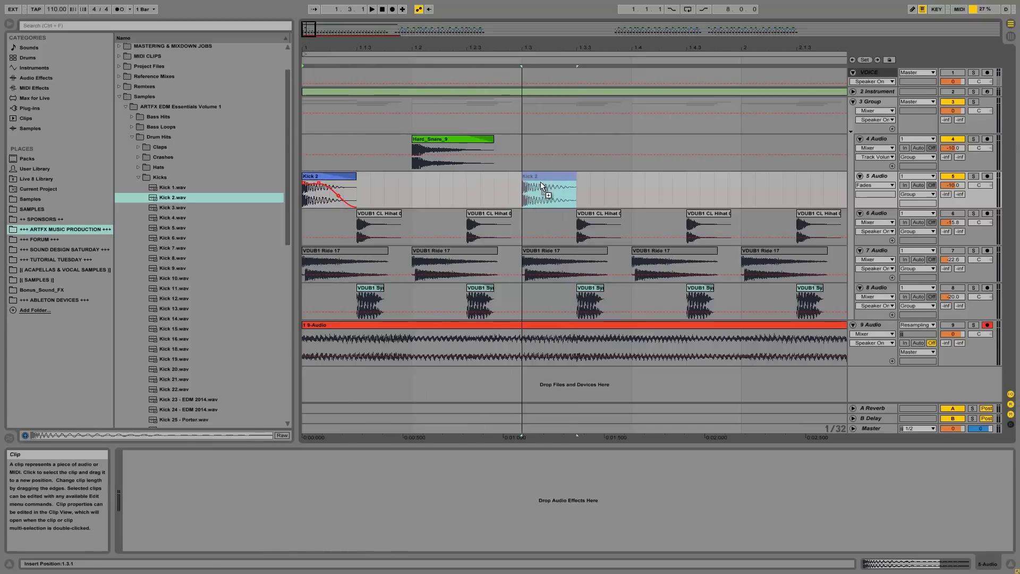
key(space)
click(319, 180)
key(space)
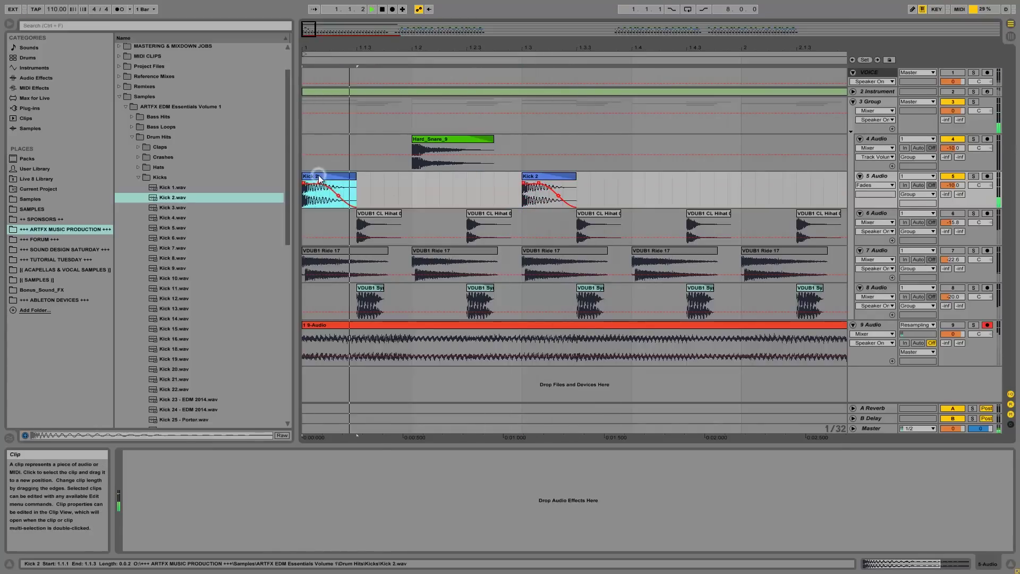
key(space)
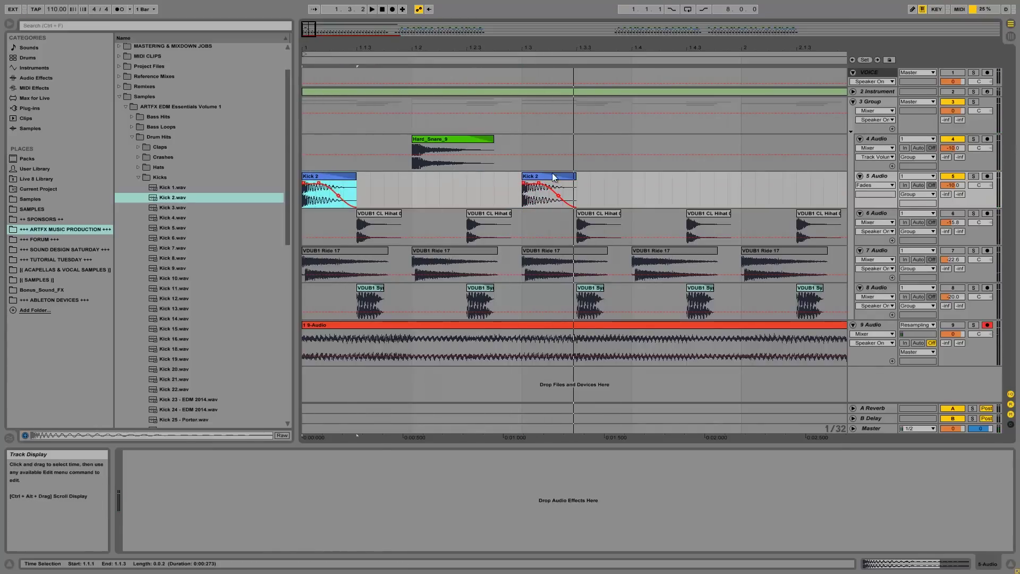
Step: Copy the Kick 2 clip from 1.3.1 to 1.3.4 and shorten the copy to end at 1.4.1
click(552, 176)
drag(539, 176, 620, 176)
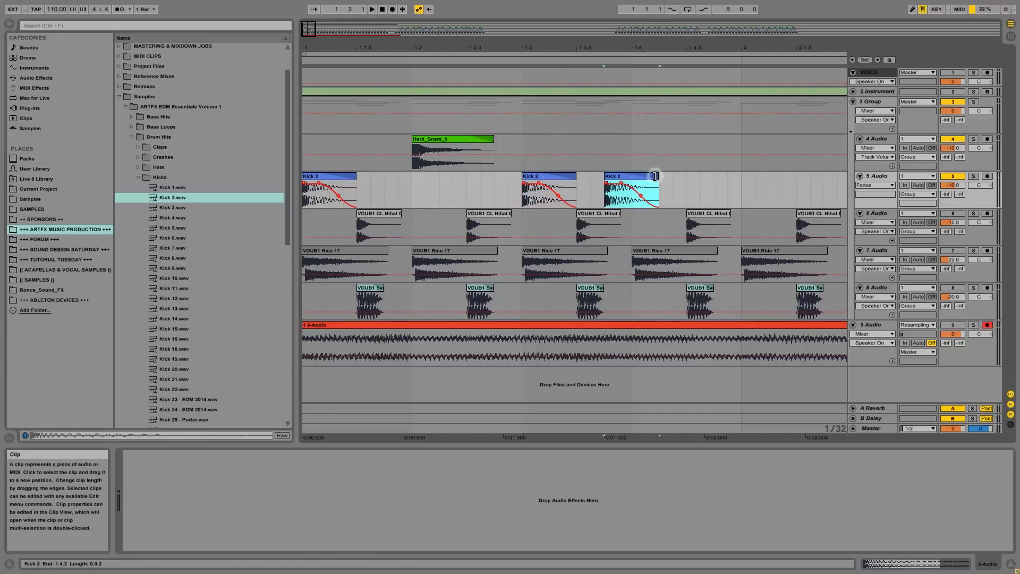
drag(655, 176, 632, 176)
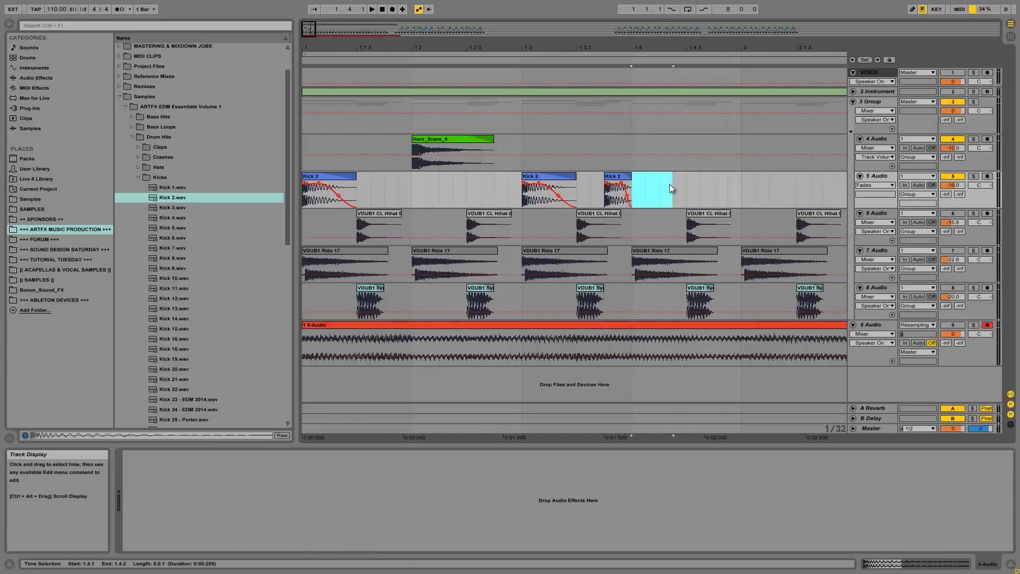
Step: Copy the hard snare clip on 4 Audio to 1.4.1 and play the beat from 1.1.1
click(460, 139)
drag(448, 145, 670, 162)
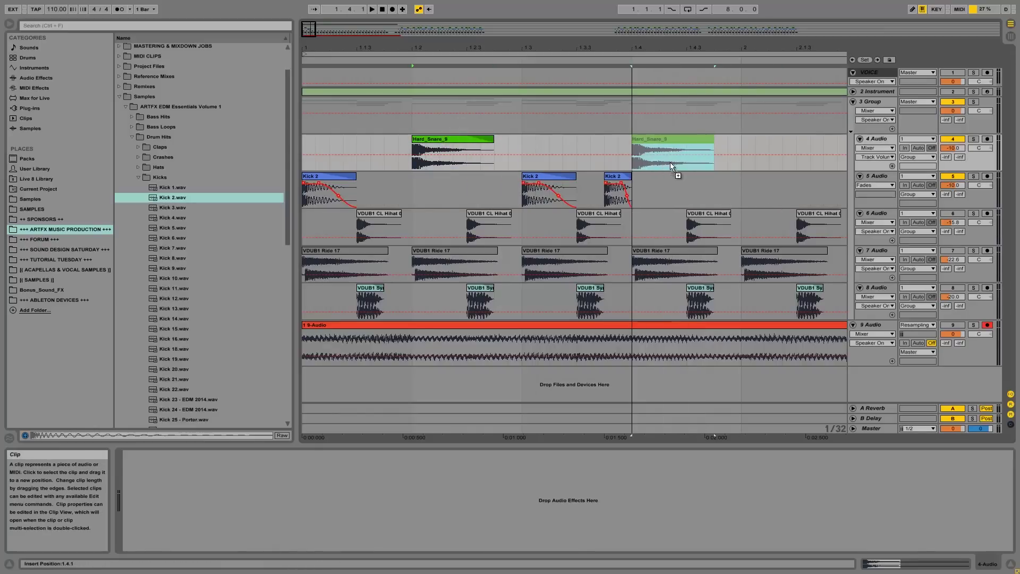
click(301, 141)
key(space)
click(313, 140)
key(space)
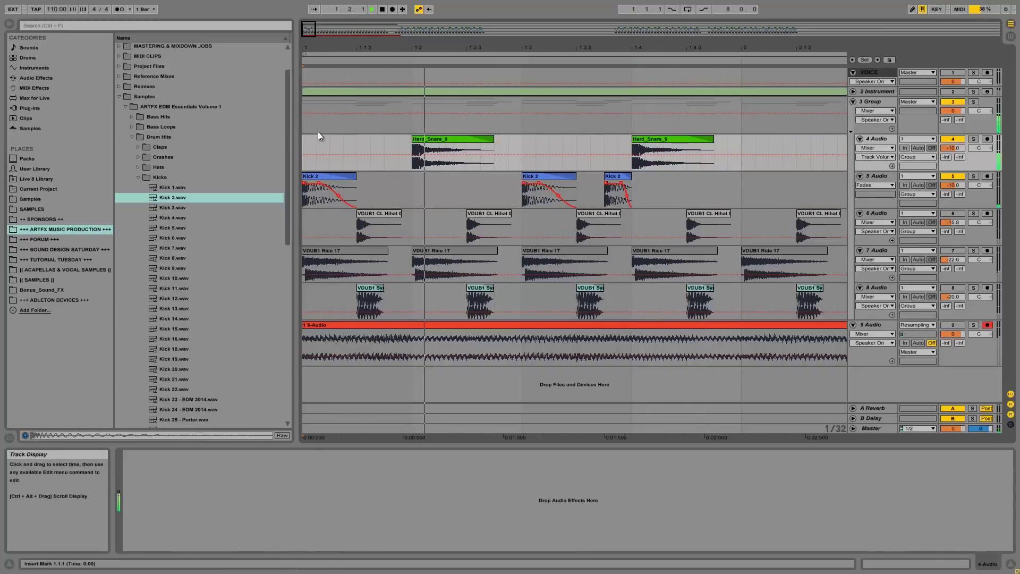
key(space)
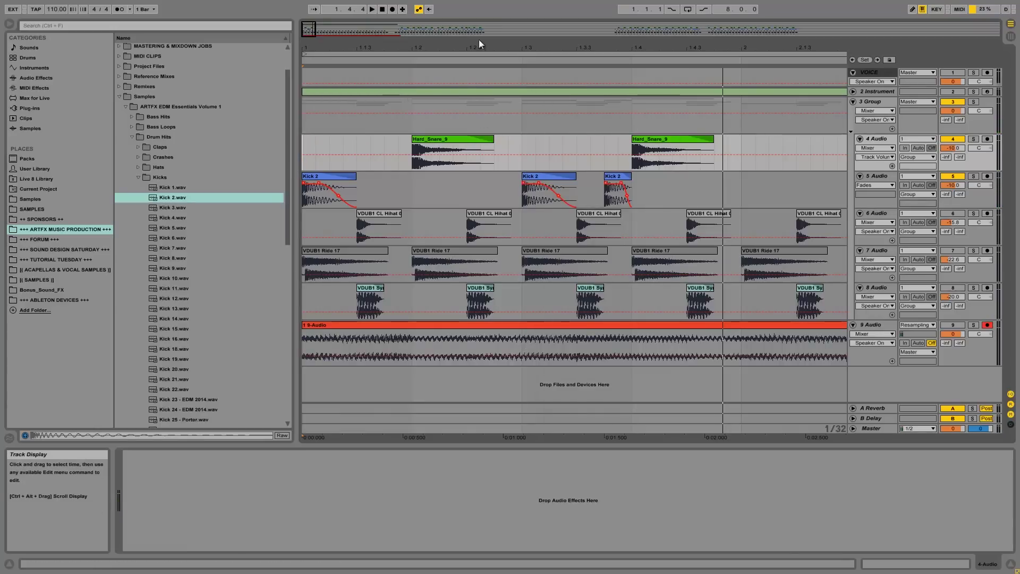
Step: Nudge the short Kick 2 clip slightly later, end it at 1.4.1 with a longer fade-out, and play the beat
drag(613, 47, 613, 50)
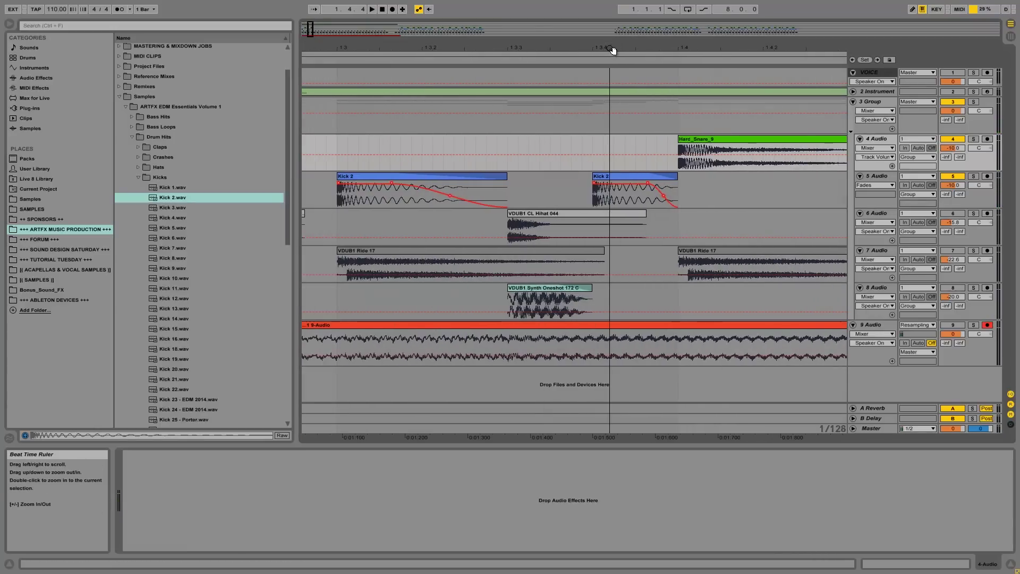
drag(614, 183, 699, 186)
key(ctrl+shift+j)
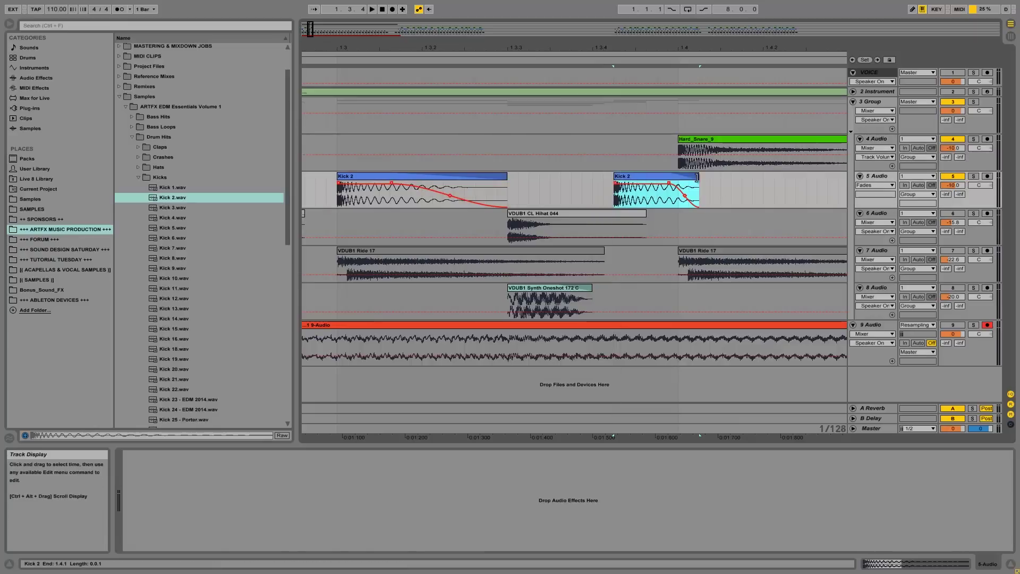
click(648, 185)
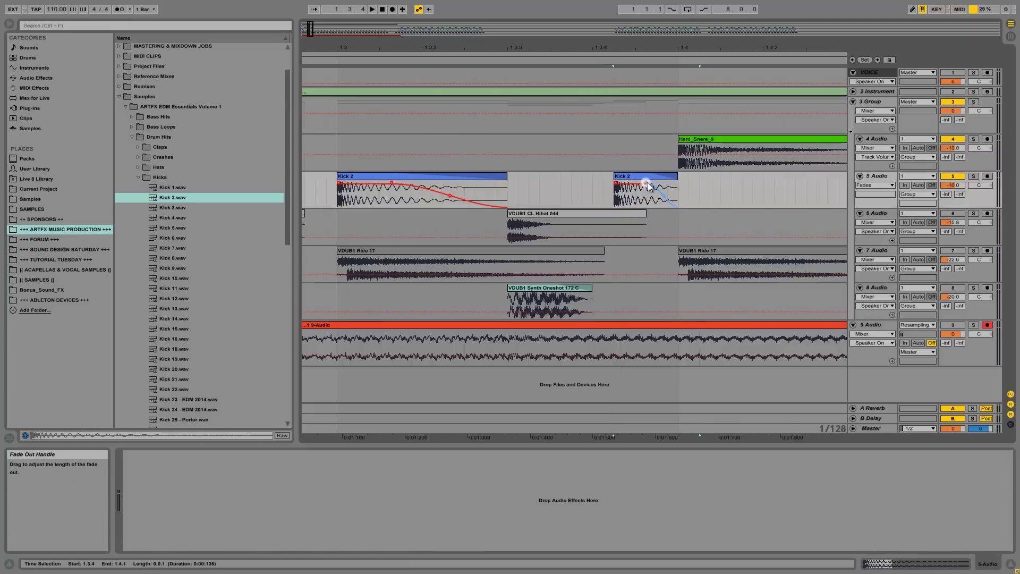
drag(413, 48, 387, 41)
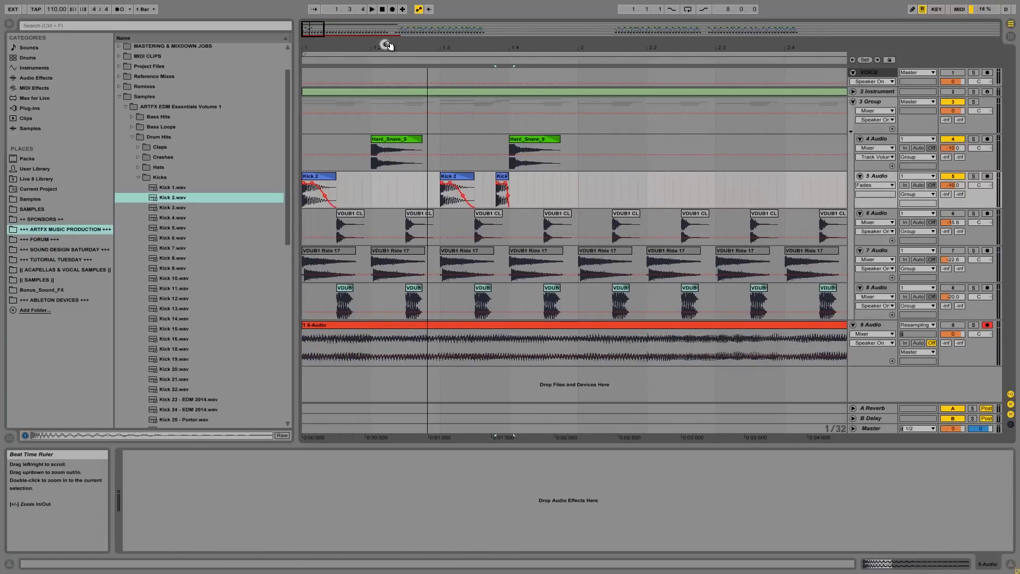
click(317, 177)
key(space)
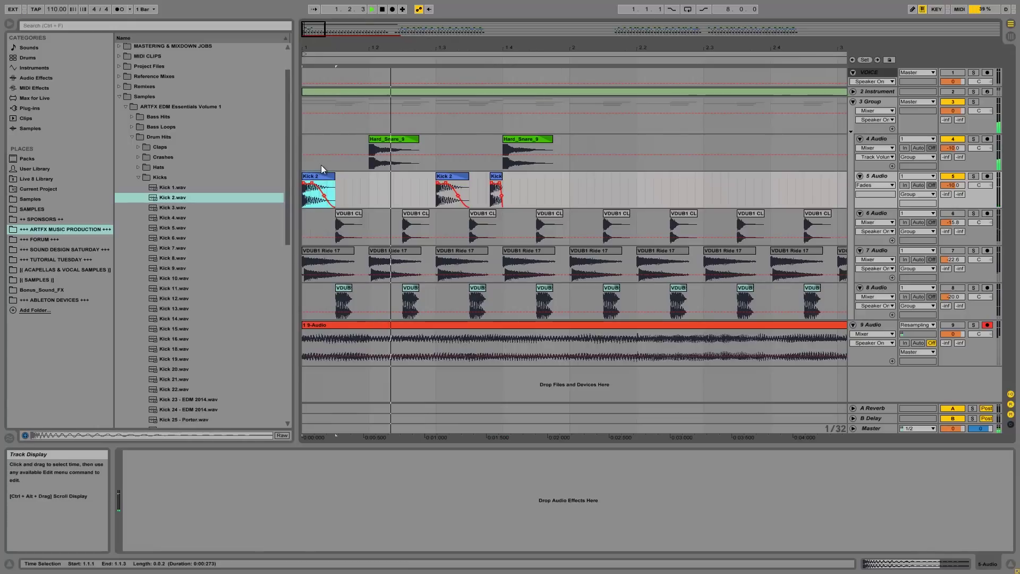
key(space)
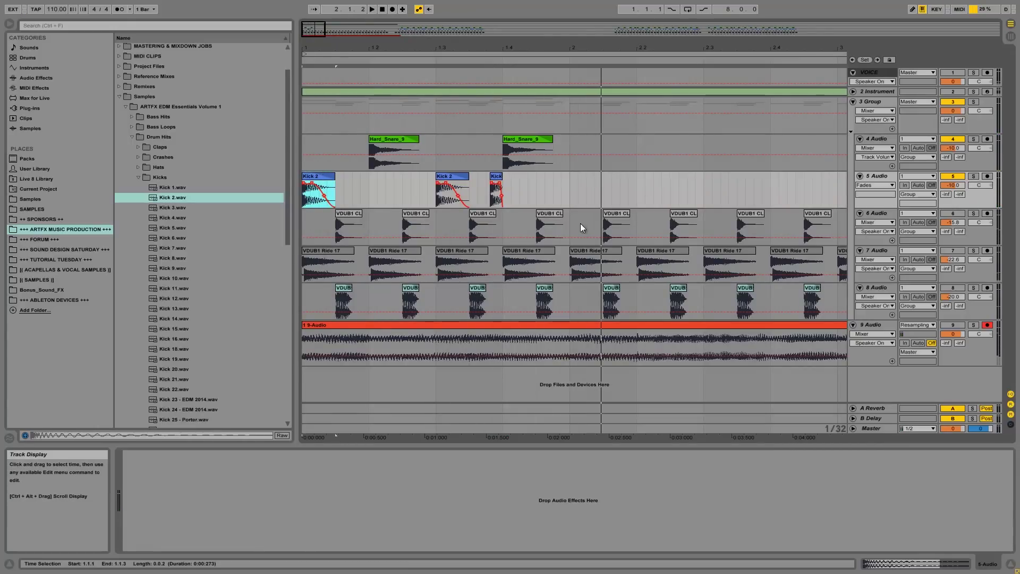
Step: Shorten the two hard snare clips on 4 Audio to end at 1.2.3 and 1.4.3, and play the beat
click(414, 140)
click(369, 150)
key(space)
key(space)
key(space)
key(space)
key(space)
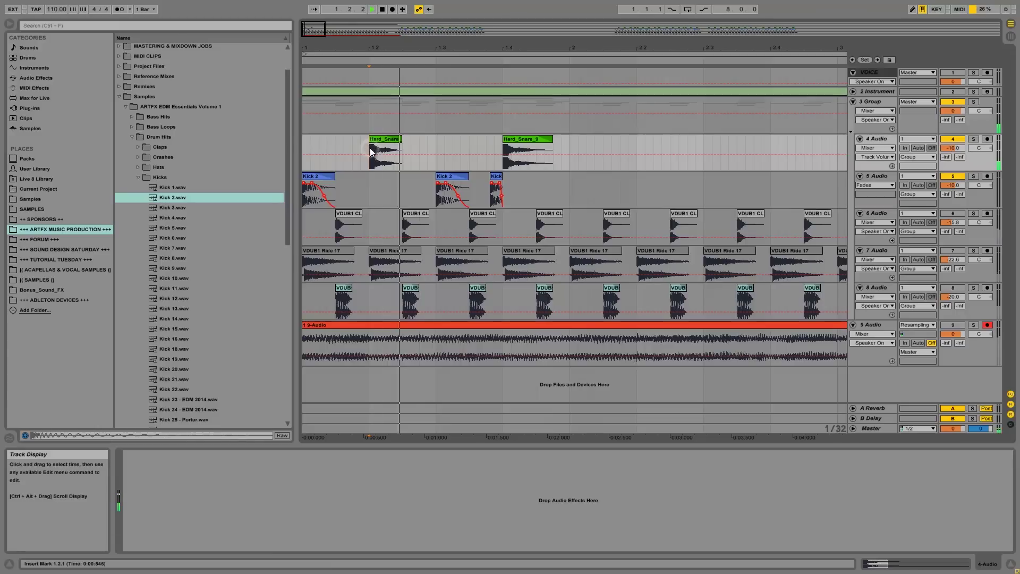
key(space)
click(546, 139)
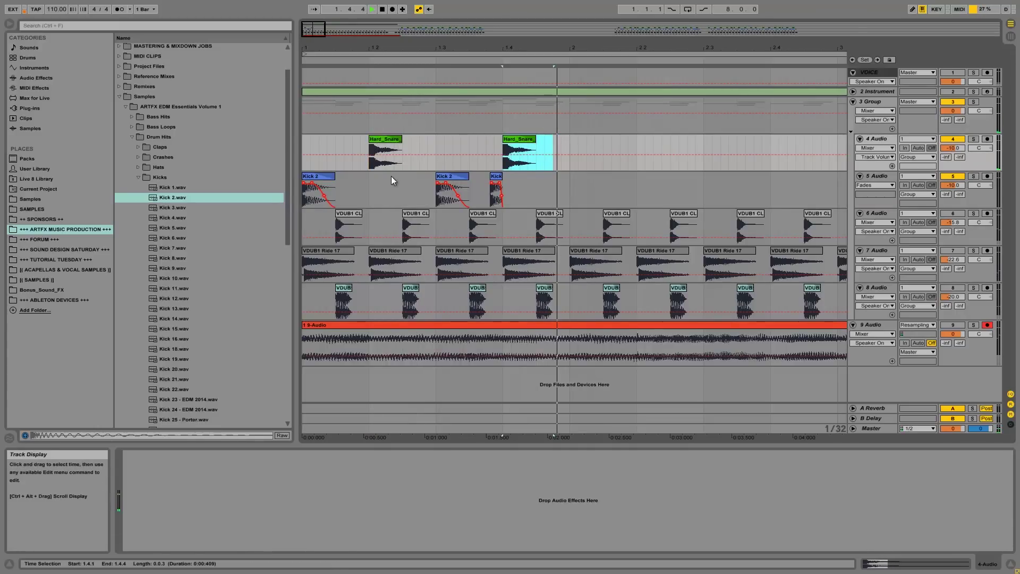
click(306, 142)
key(space)
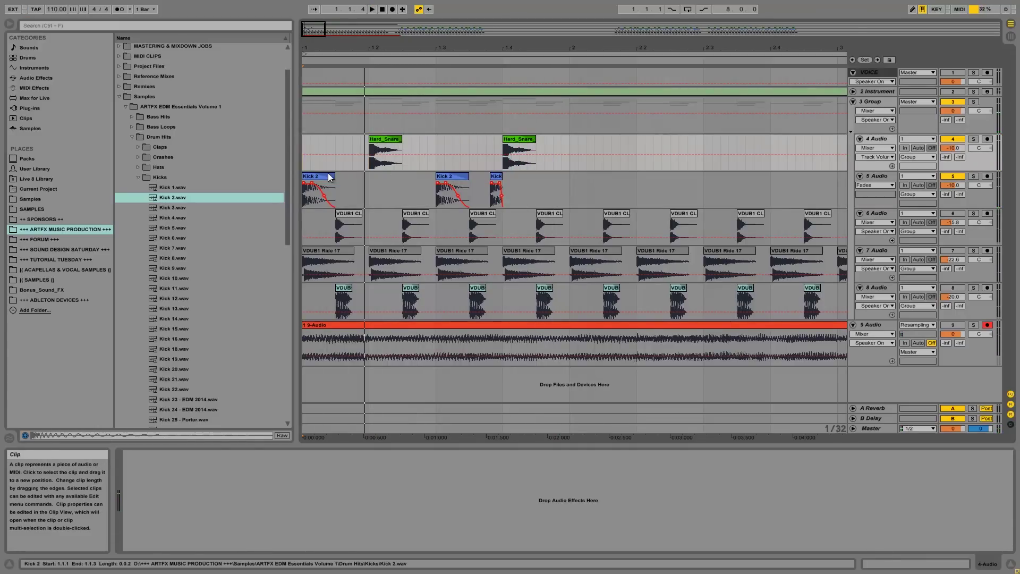
Step: Duplicate the first Kick 2 clip to 1.1.3 and play the pattern from 1.1.1
click(329, 176)
key(ctrl+d)
click(324, 176)
key(space)
key(space)
key(ctrl+d)
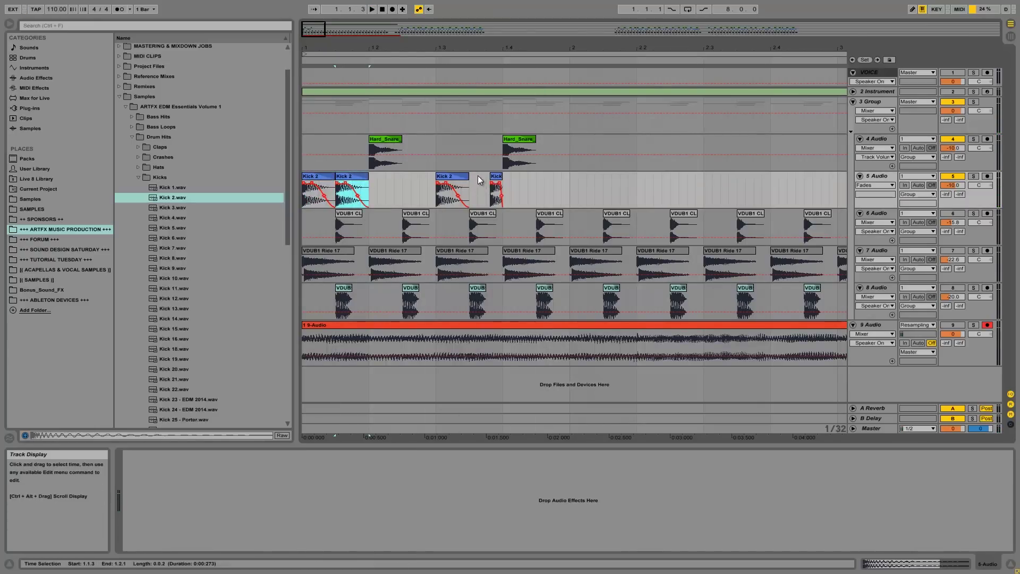
click(304, 145)
key(space)
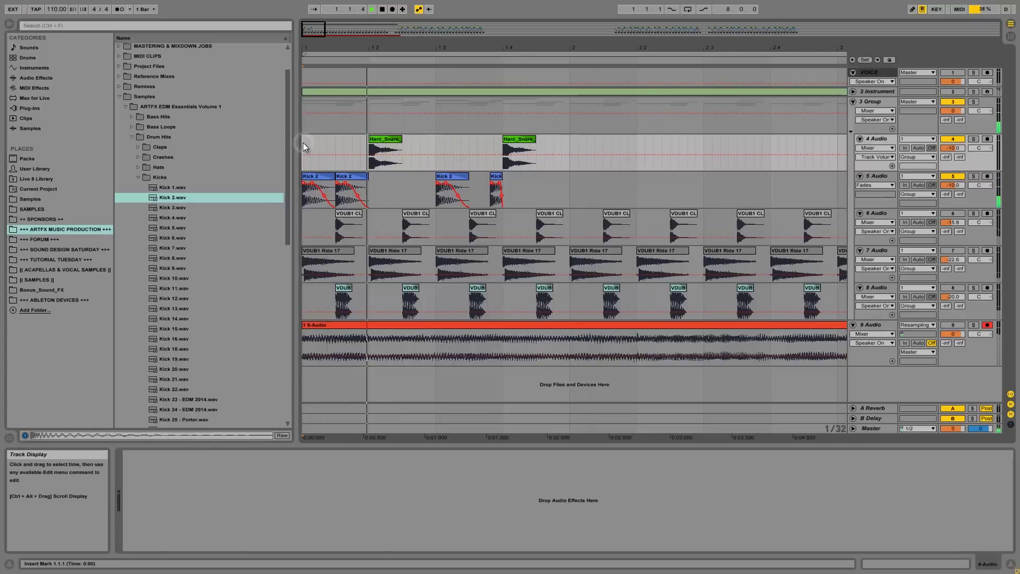
key(space)
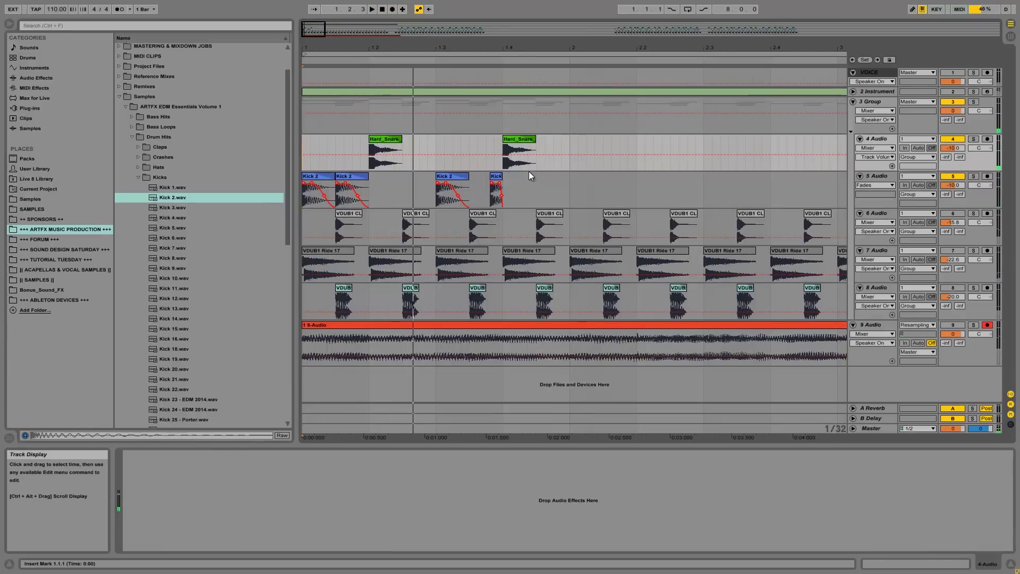
Step: Copy a Kick 2 clip to 1.2.3 on 5 Audio, move the 1.3.1 kick to 1.3.2, and play the pattern from 1.1.1
drag(348, 176, 468, 178)
click(451, 178)
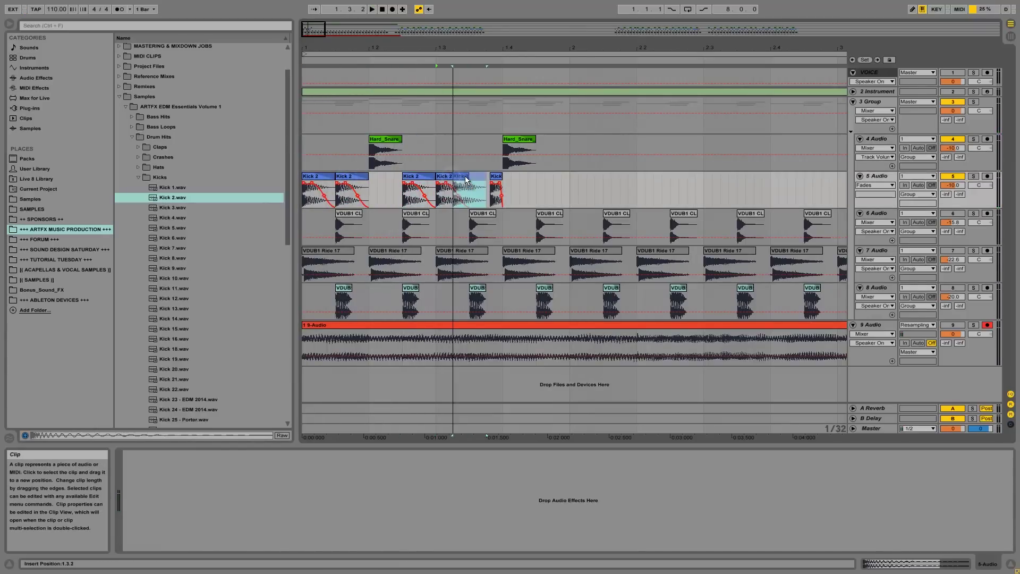
click(318, 176)
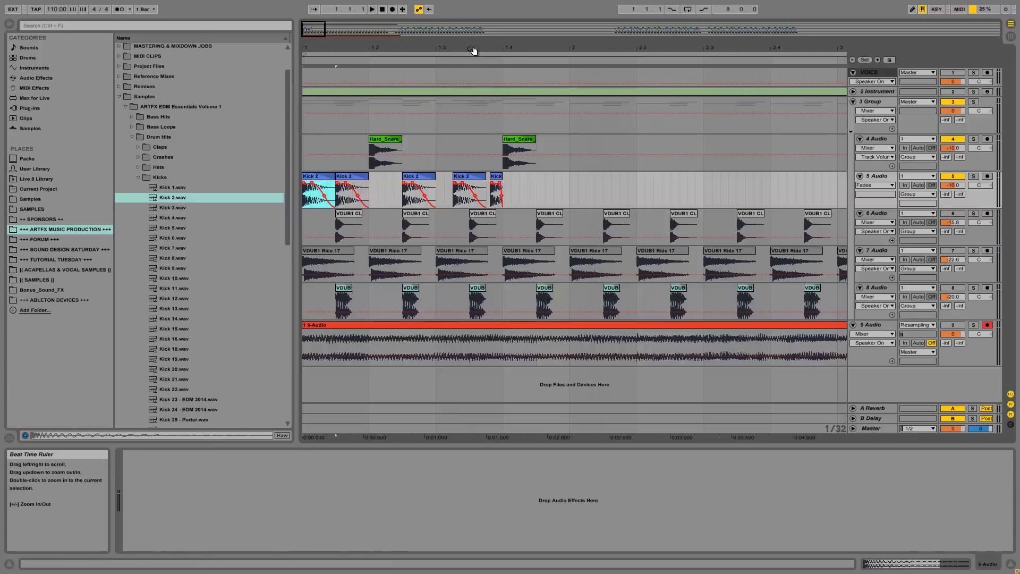
drag(462, 48, 461, 69)
click(456, 175)
drag(412, 47, 413, 49)
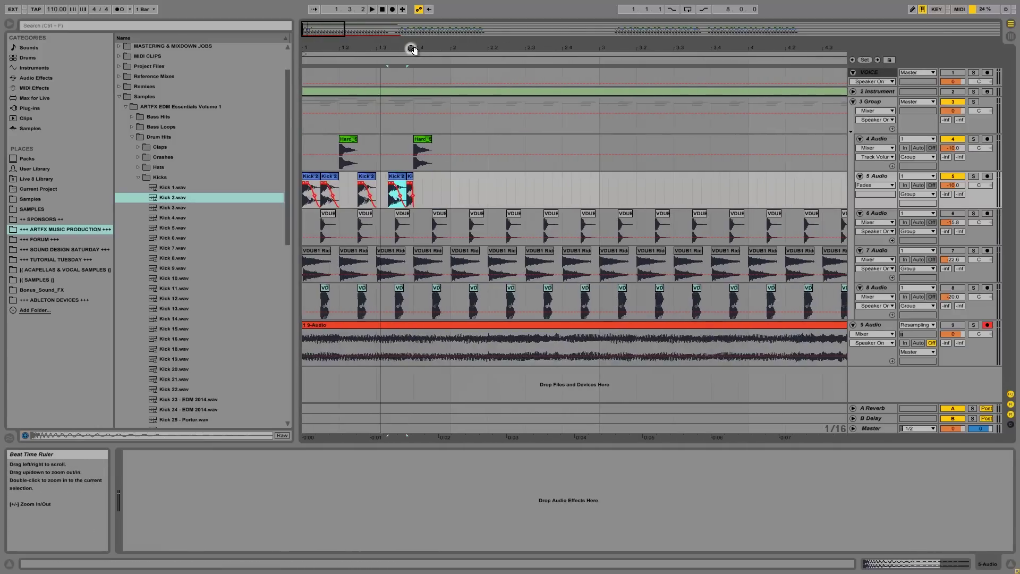
click(307, 177)
key(space)
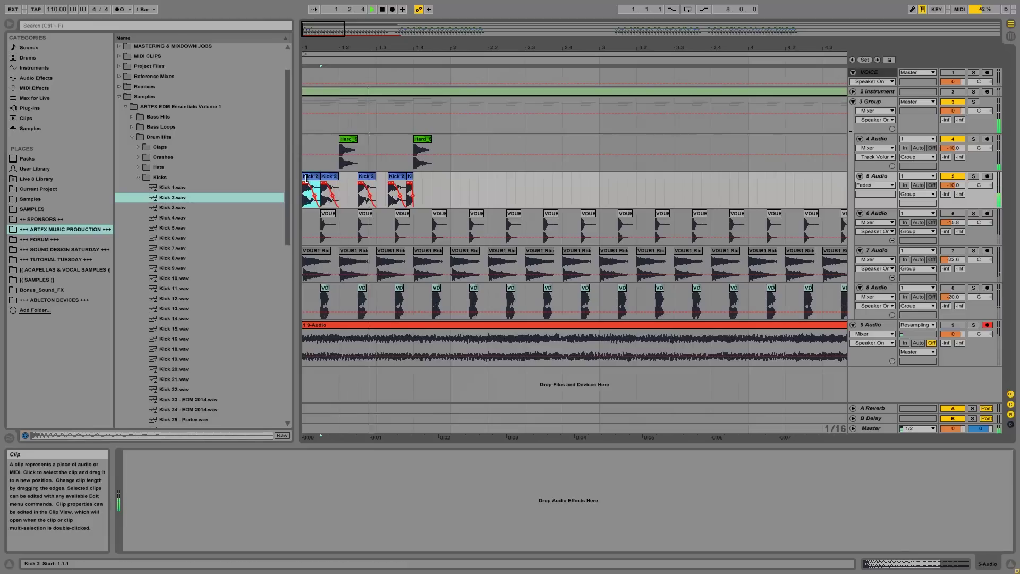
key(space)
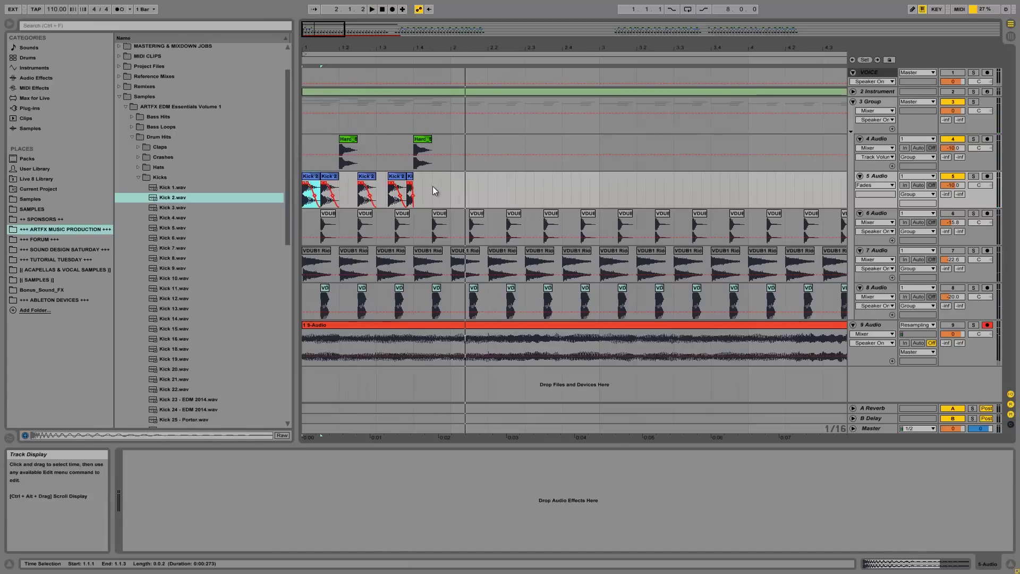
Step: Add a Kick 2 copy at 1.4.3 and duplicate the kick and snare bar until the pattern fills four bars, playing it from the start
click(358, 176)
drag(377, 178, 304, 154)
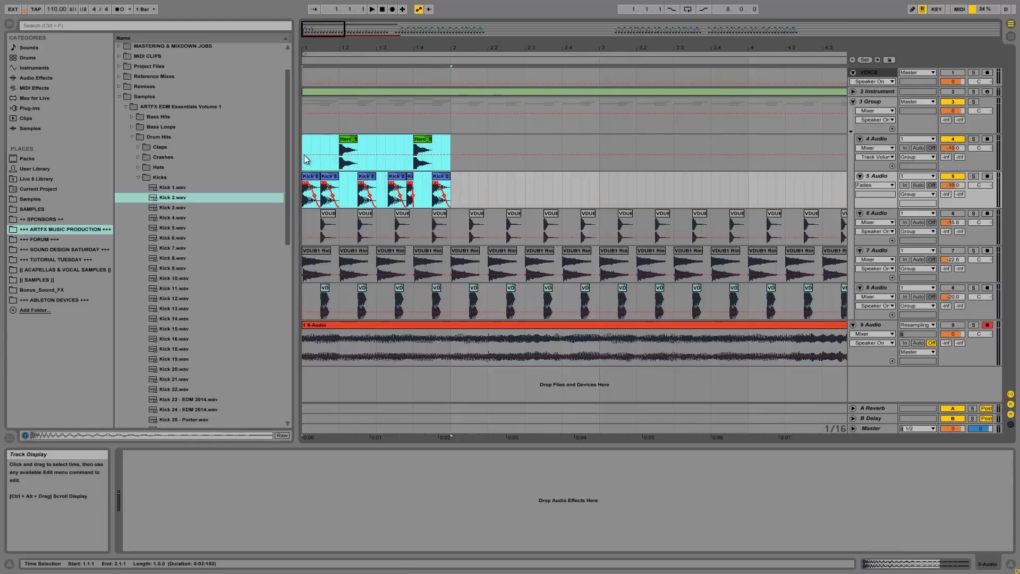
key(ctrl+d)
click(302, 144)
key(space)
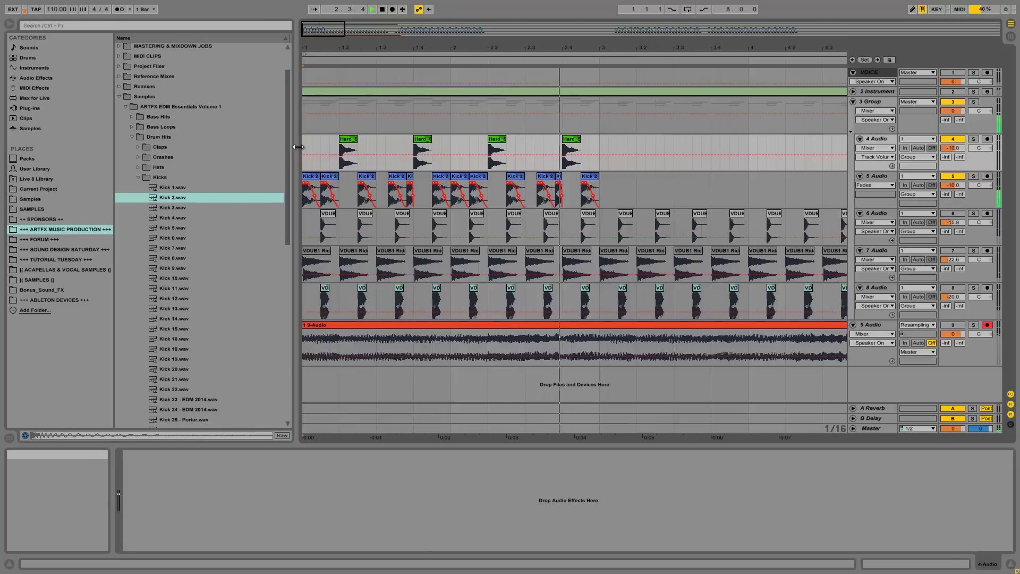
key(space)
drag(601, 187, 301, 146)
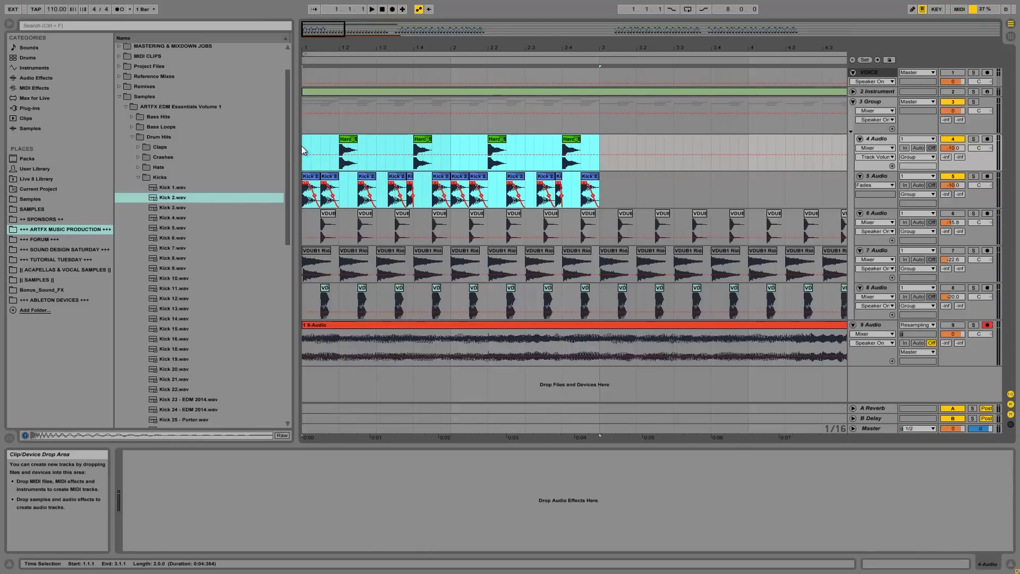
key(ctrl+d)
Step: Copy a short piece of the 4.4.1 hard snare to just after 4.4.4 on 4 Audio and play the end of bar 4
drag(419, 48, 527, 48)
click(419, 148)
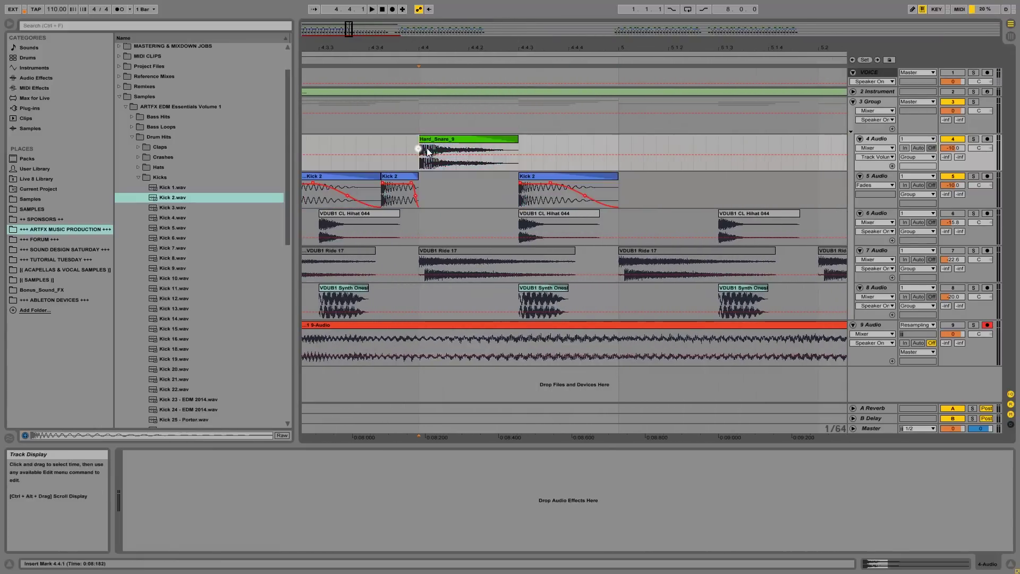
drag(454, 151, 587, 148)
click(580, 149)
key(space)
key(space)
key(space)
key(space)
click(523, 141)
key(space)
key(space)
Step: Duplicate the kick and snare clips of bars 1 to 4 so they also fill bars 5 to 8
drag(527, 47, 530, 49)
drag(599, 198, 316, 164)
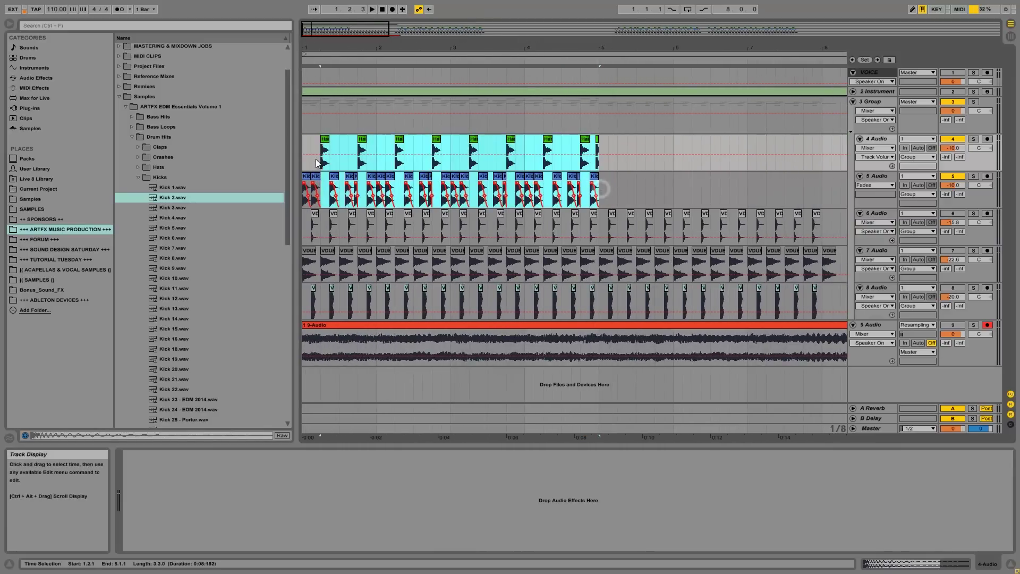
key(ctrl+d)
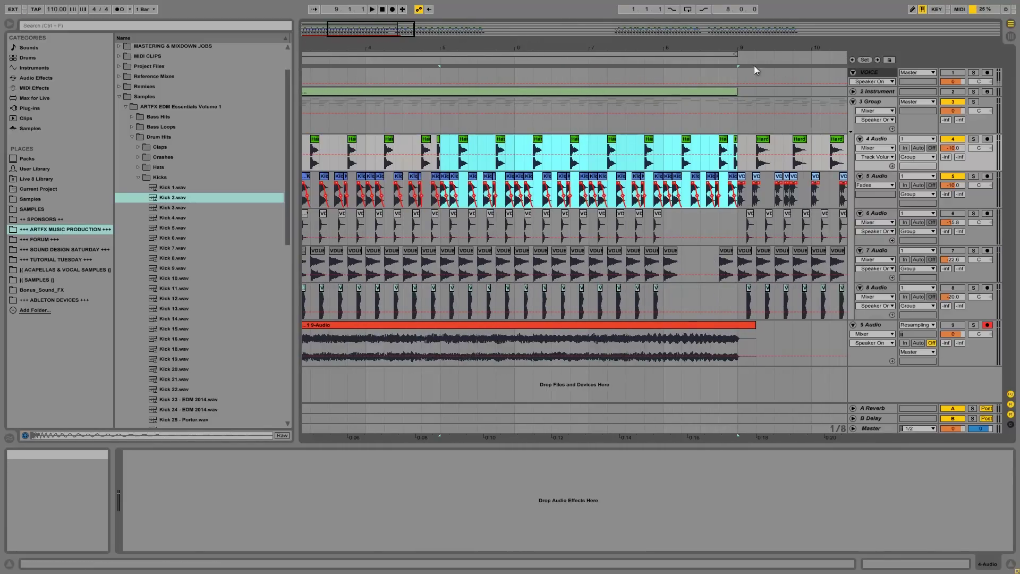
Step: Play from 8.1.1 and delete the Kick 2 clips between 8.2.3 and 8.4.1 on 5 Audio
drag(678, 46, 679, 46)
click(409, 146)
key(space)
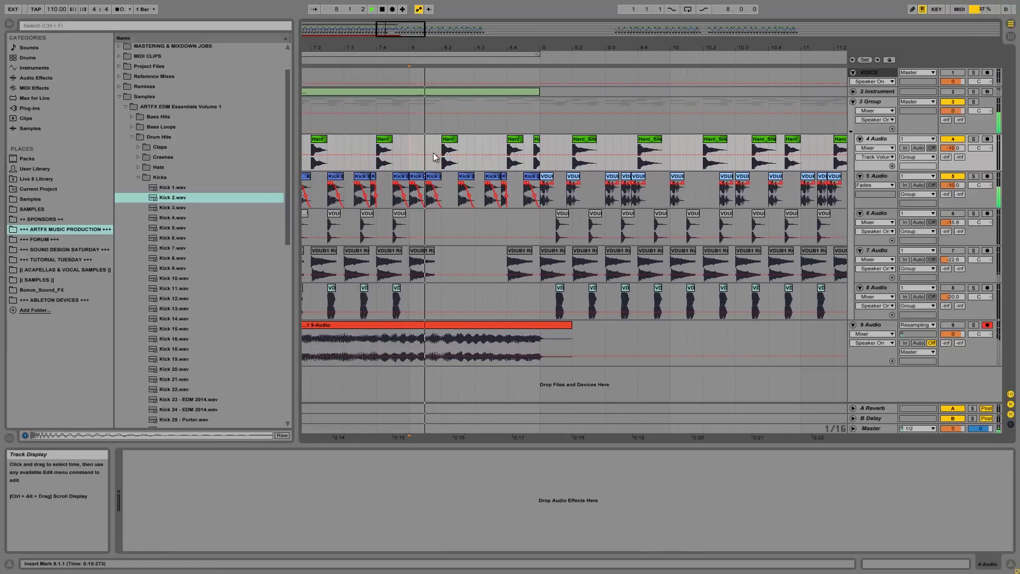
drag(456, 194, 511, 198)
key(Delete)
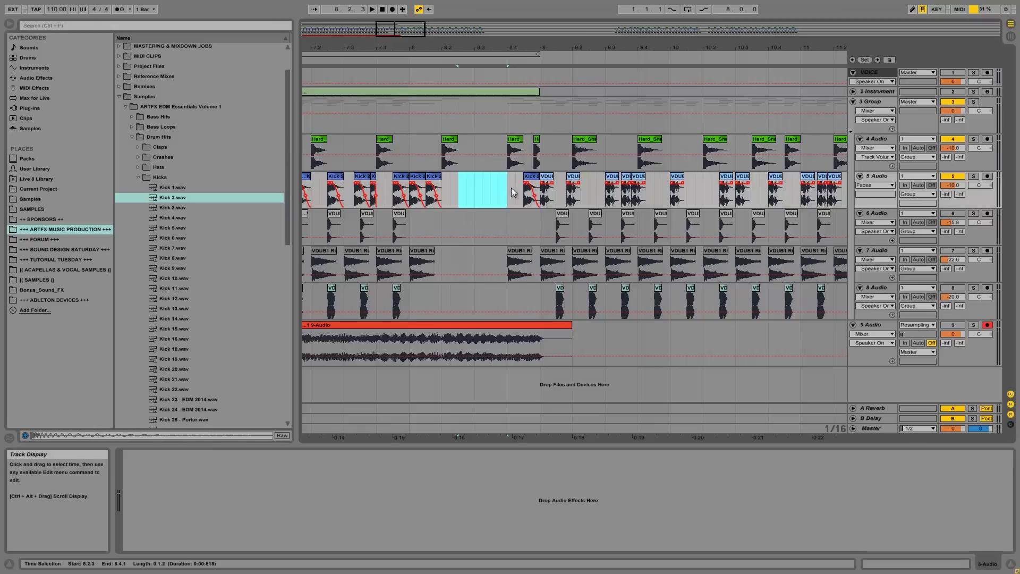
Step: Build a four-hit hard snare fill from 8.4.1 to 9.1.1, remove the Kick 2 clip at 8.4.3, and play the fill
click(510, 137)
drag(514, 48, 520, 55)
drag(485, 139, 421, 140)
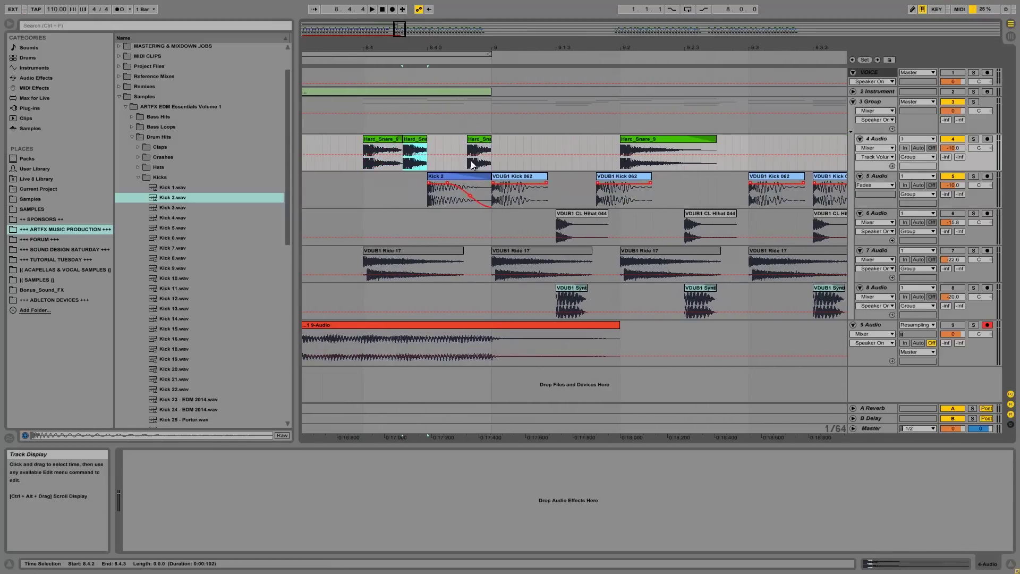
click(462, 177)
mouse_move(463, 175)
mouse_down()
mouse_move(424, 146)
mouse_move(388, 141)
mouse_move(440, 140)
mouse_up()
click(362, 146)
key(space)
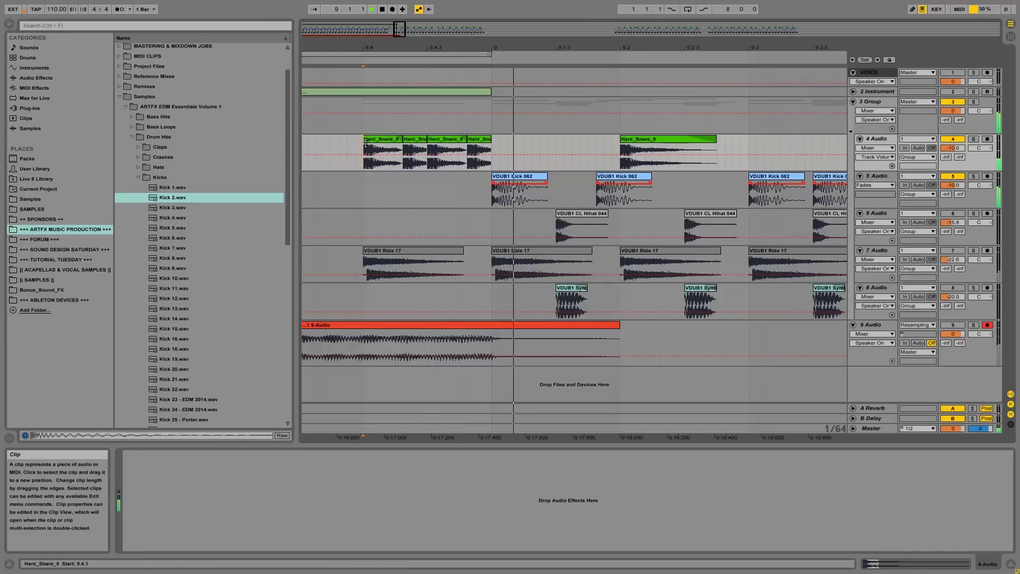
Step: Turn on looping over bars 1 to 8, select that range, and play the arrangement from 1.1.1
mouse_move(389, 36)
mouse_down()
mouse_move(399, 39)
mouse_move(389, 45)
mouse_up()
click(302, 149)
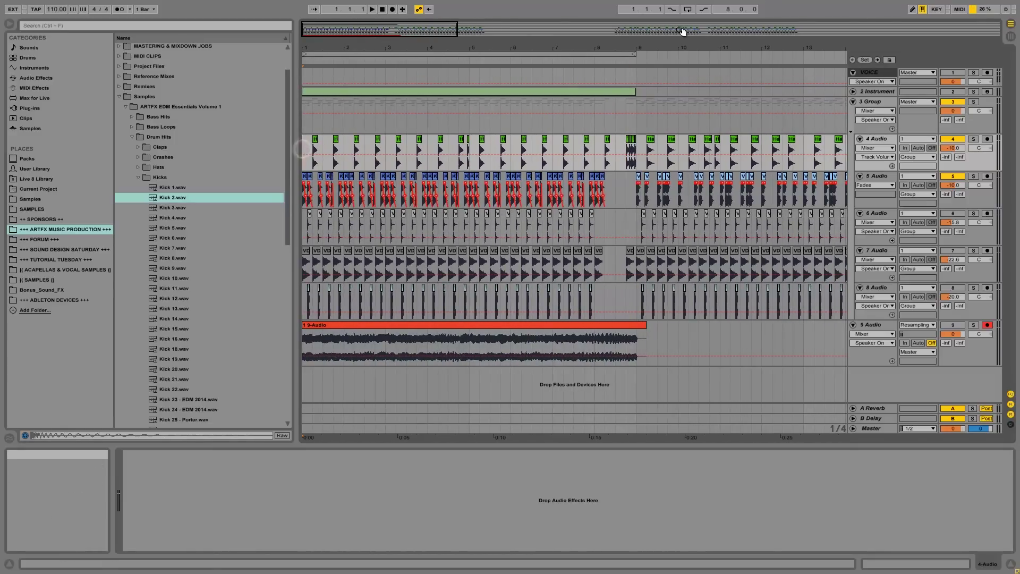
click(688, 9)
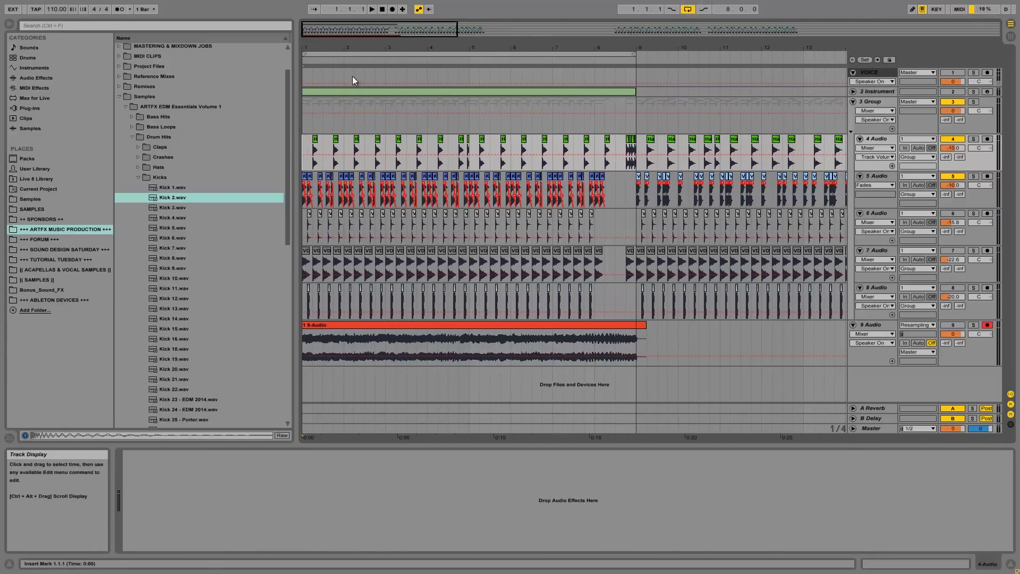
click(347, 53)
key(space)
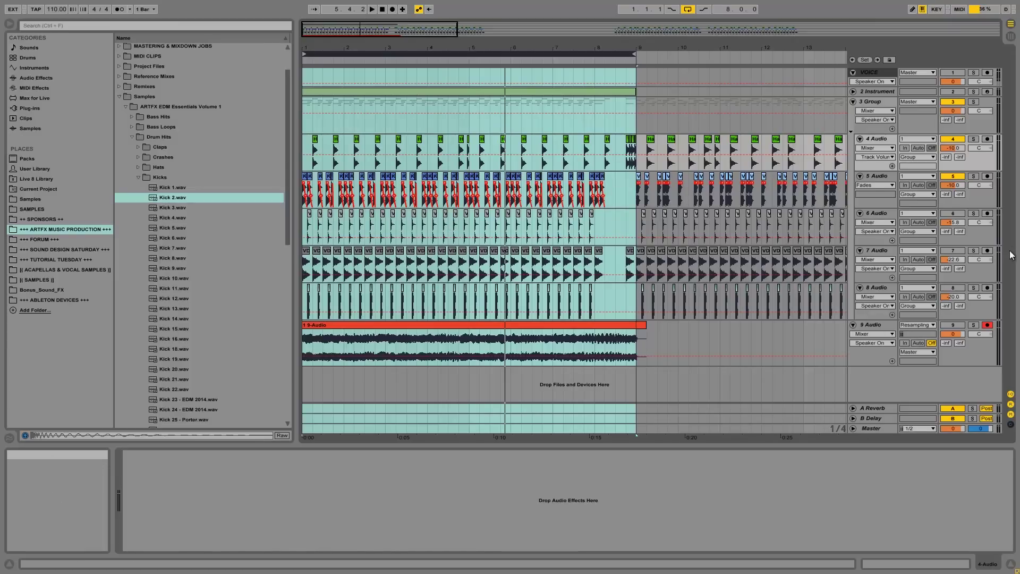
Step: Activate the hi-hat track 6 Audio and the ride track 7 Audio while playing the loop
click(876, 216)
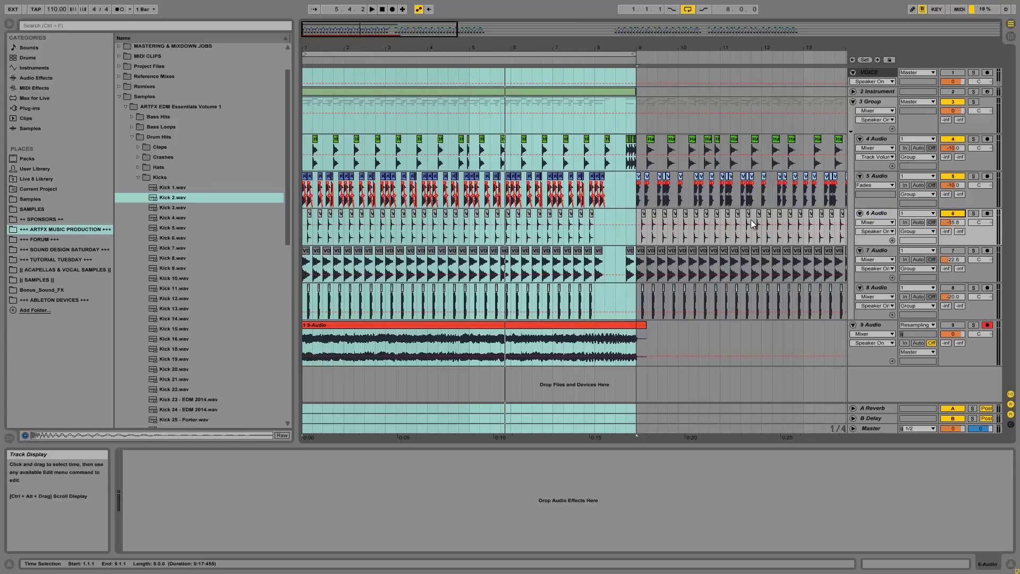
key(space)
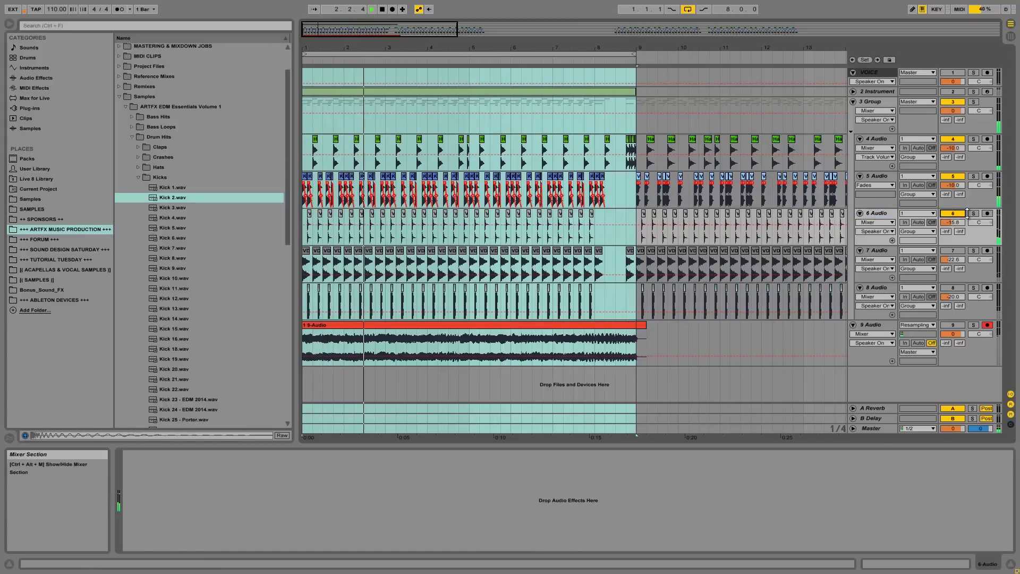
click(952, 251)
key(space)
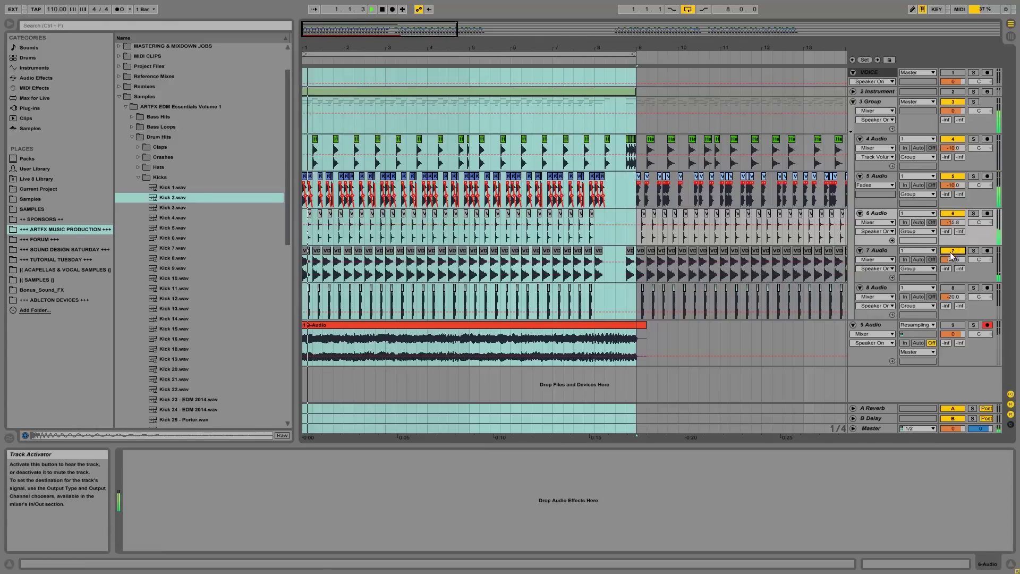
Step: Set the 7 Audio track volume to -29.8 dB and slightly lower the volume of 6 Audio
click(957, 261)
drag(958, 263, 957, 262)
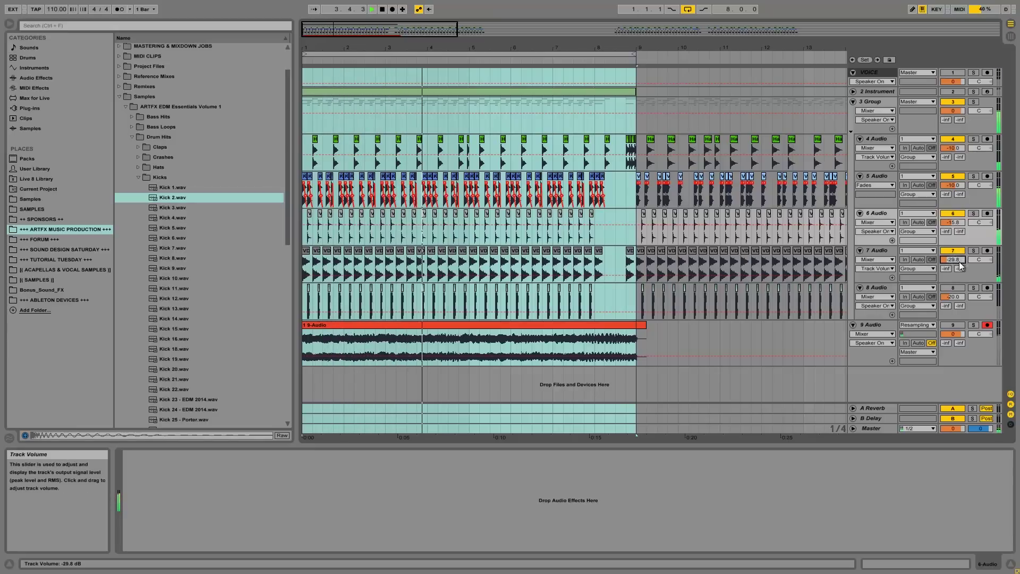
drag(958, 224, 959, 227)
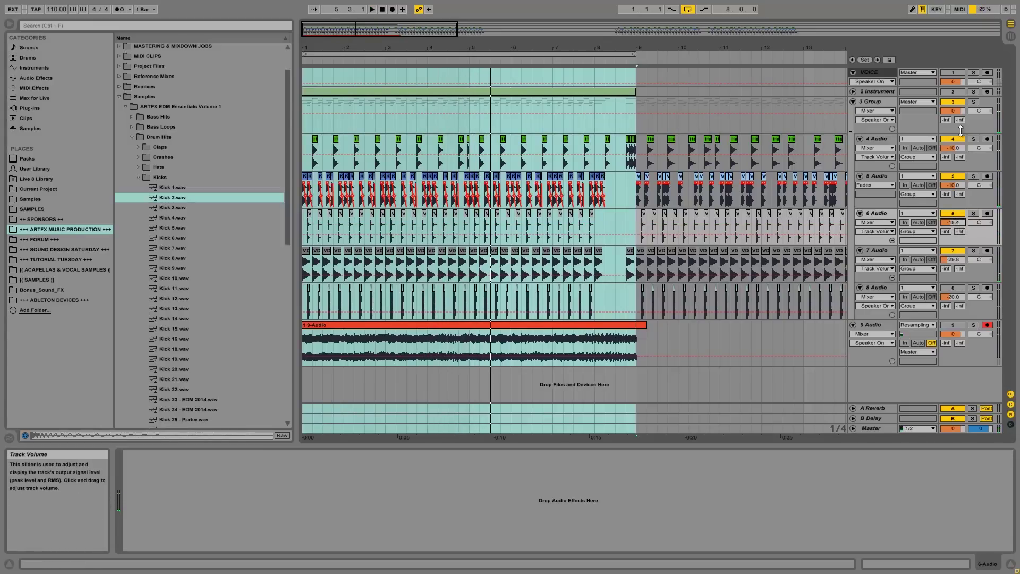
Step: Fold the 3 Group drum tracks, select the resampled clip on 9 Audio, and solo that track
click(853, 102)
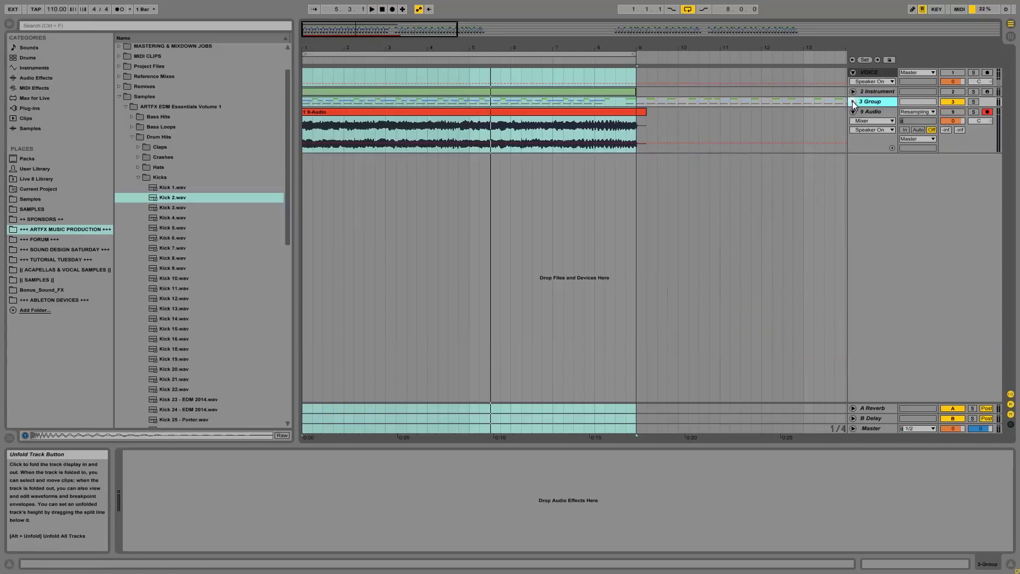
click(562, 110)
click(689, 126)
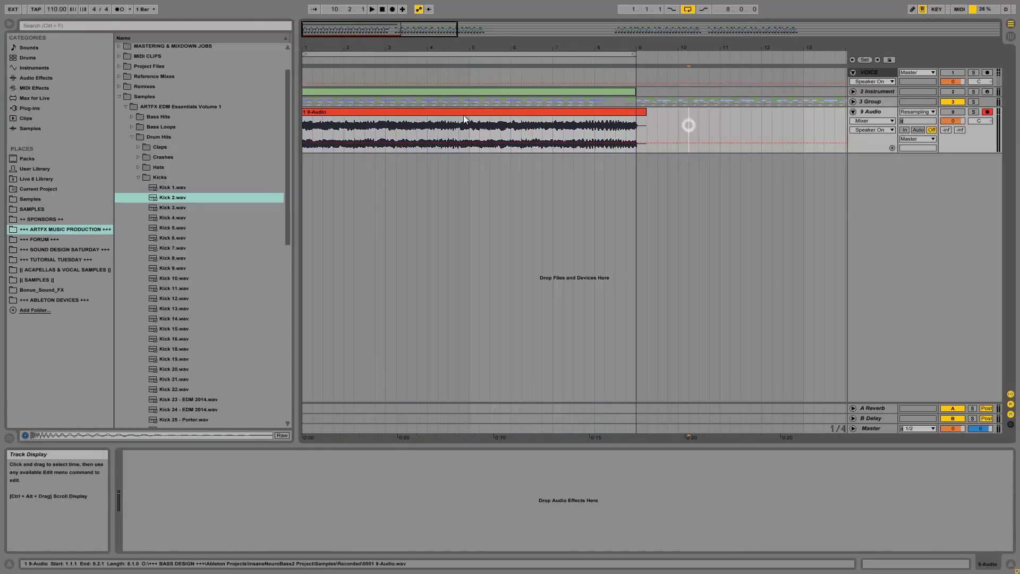
drag(317, 111, 322, 135)
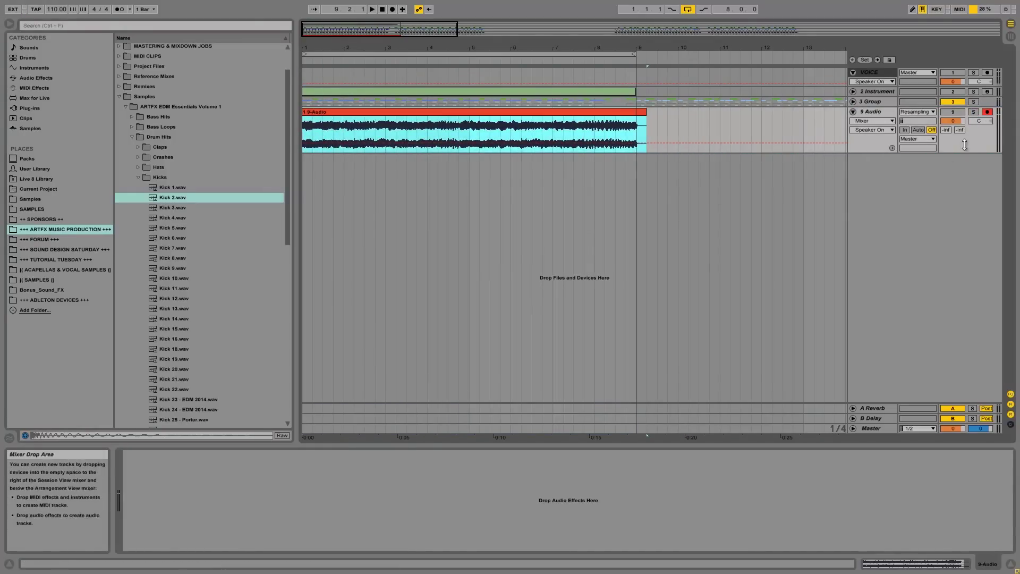
click(974, 111)
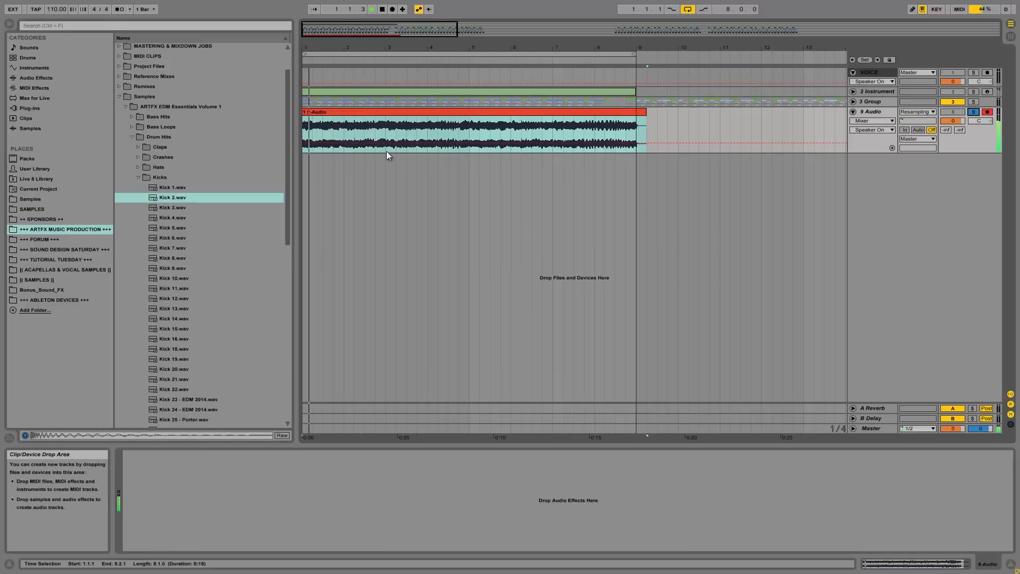
Step: Listen to the soloed resampled clip on 9 Audio from several points, including 2.2.1 and 2.4.3
click(348, 125)
key(space)
key(space)
key(space)
key(space)
key(space)
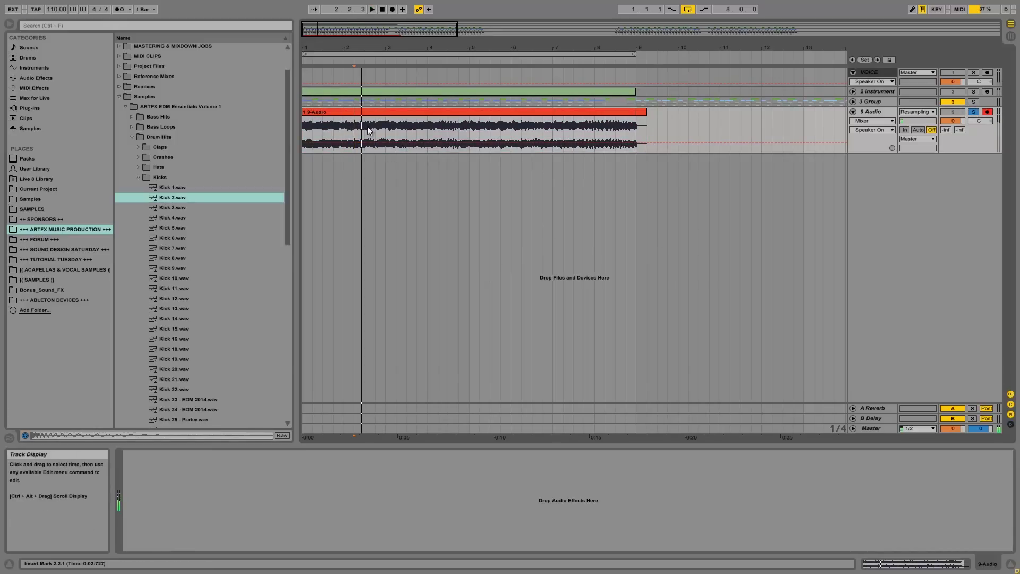
key(space)
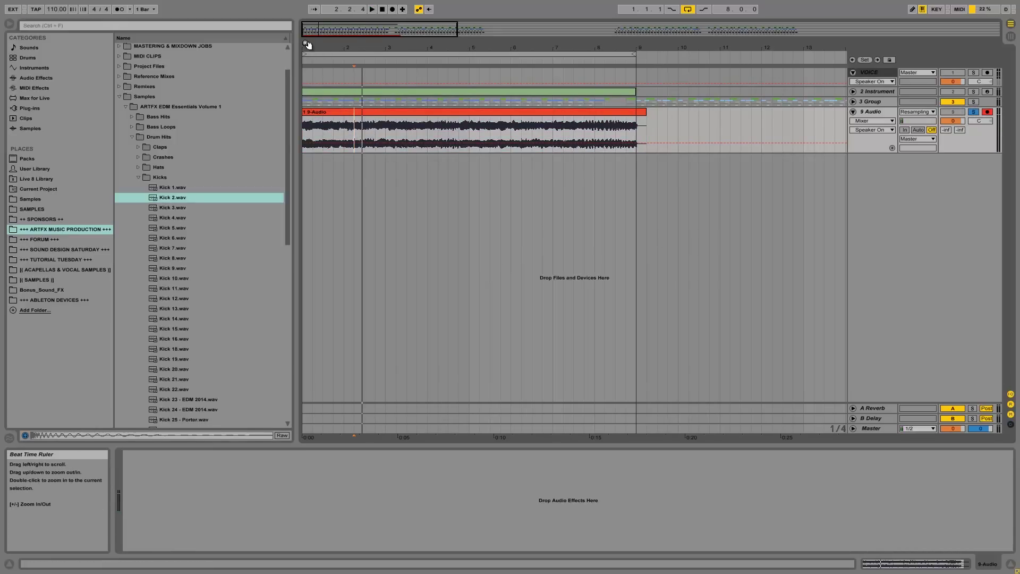
key(plus)
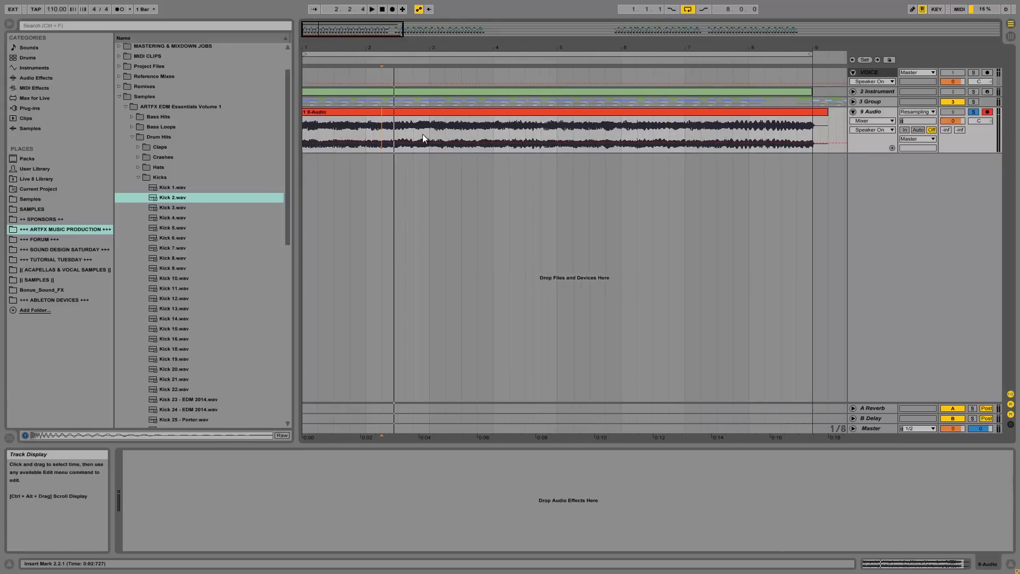
key(space)
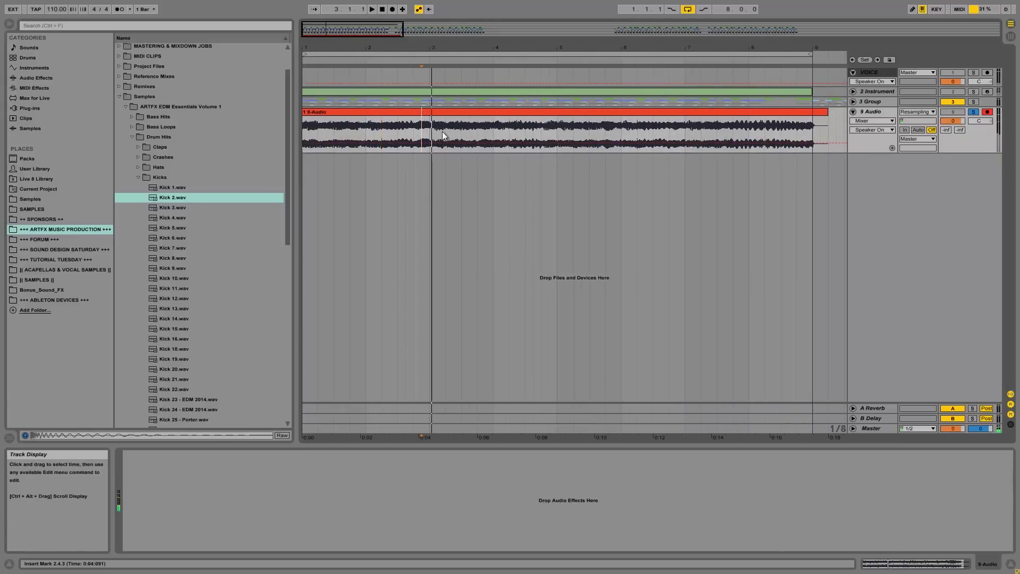
Step: Open the resampled 9-Audio clip's properties, reverse its sample, and play it from 1.2.1
double_click(346, 112)
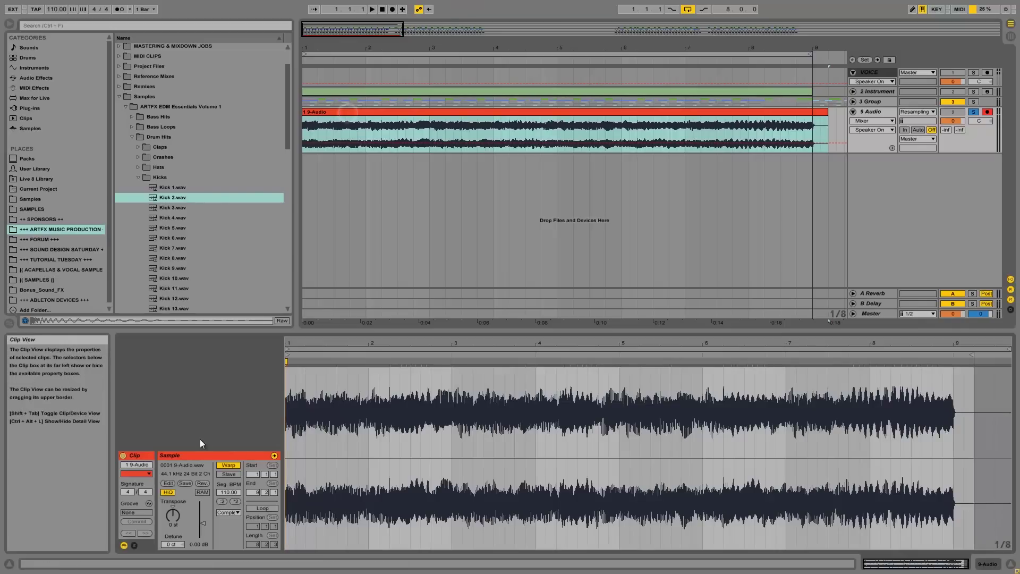
click(202, 483)
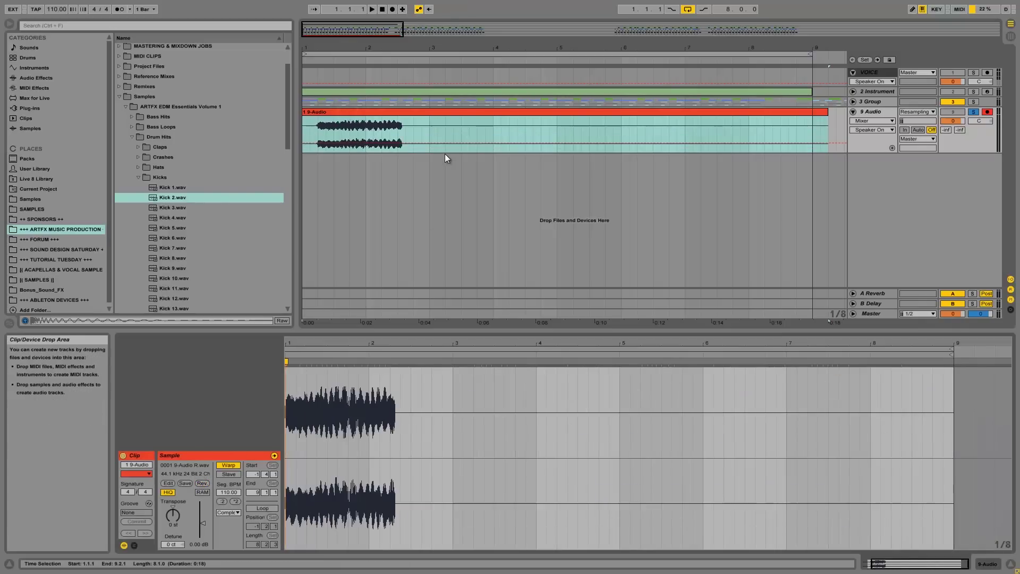
click(318, 125)
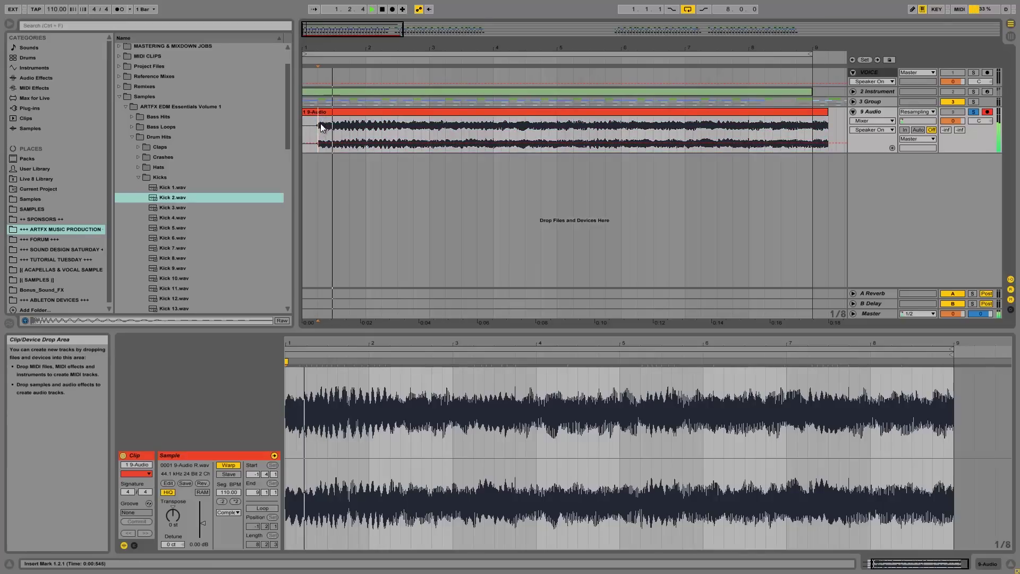
key(space)
key(space)
key(space)
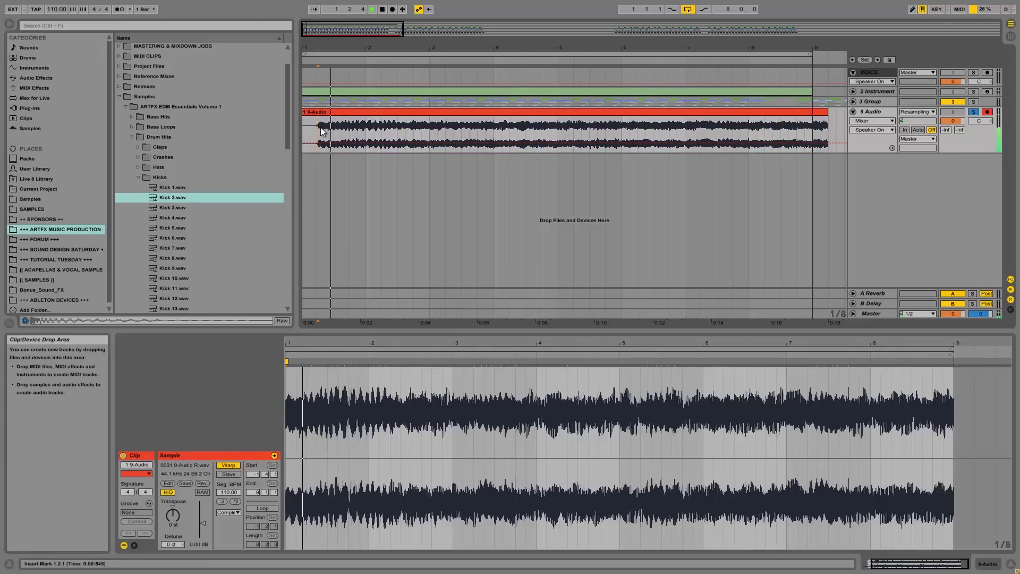
Step: Insert a new audio track and copy the one-beat slice at 1.2.1 of the 9 Audio clip to its start at 1.1.1
click(319, 125)
drag(331, 126, 331, 127)
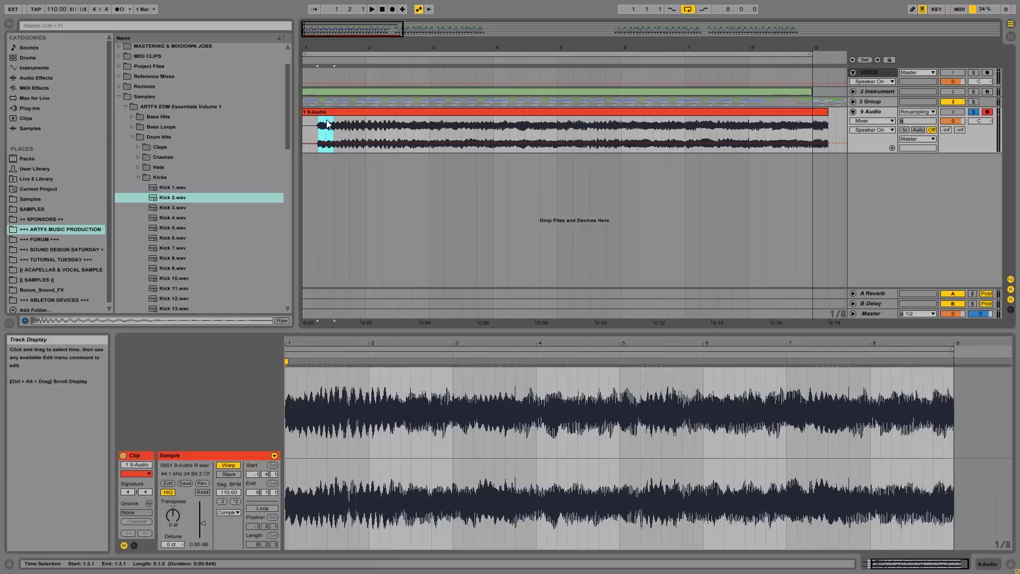
right_click(920, 177)
click(934, 183)
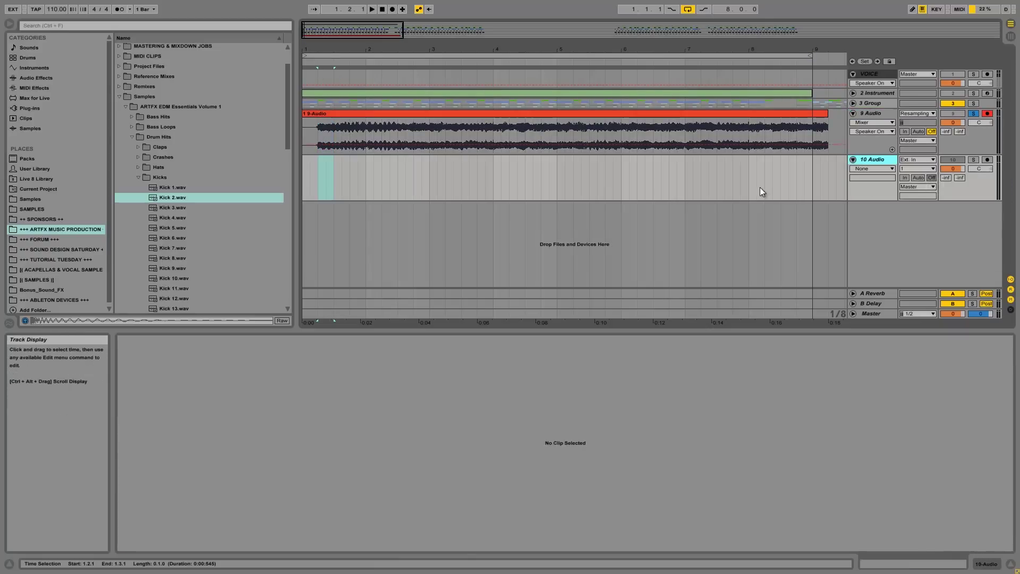
click(321, 134)
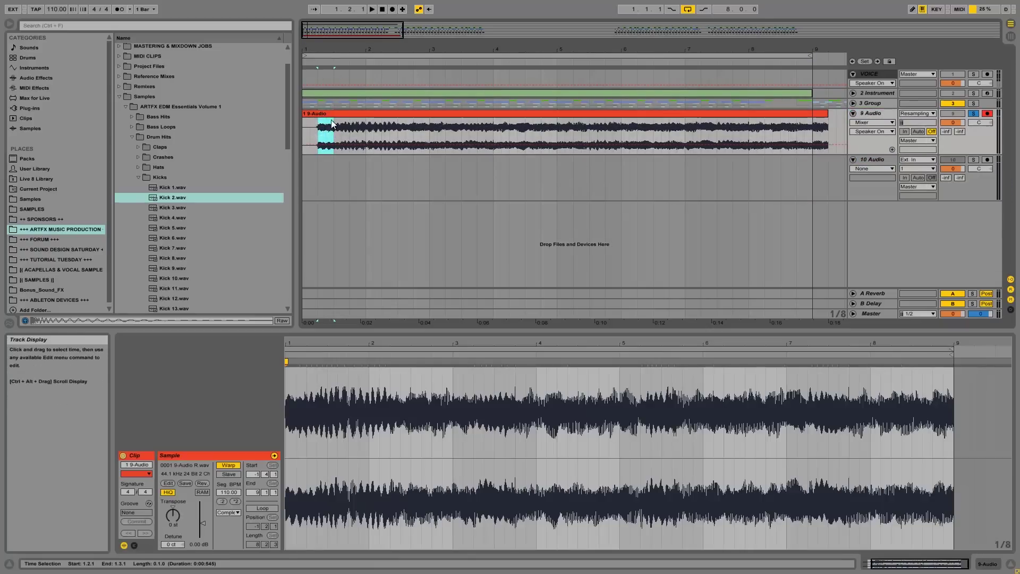
drag(327, 113, 310, 168)
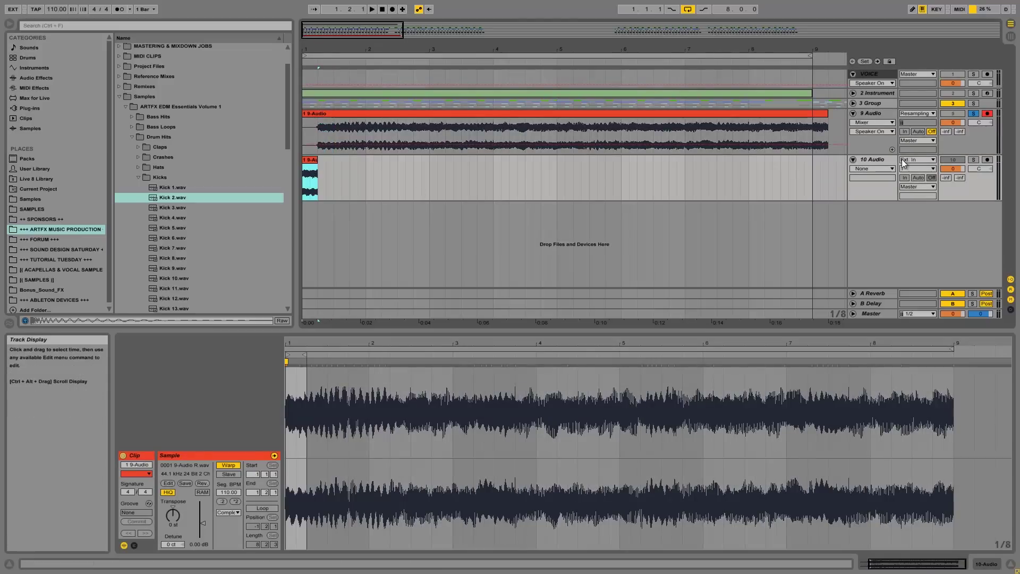
Step: Solo 10 Audio and listen to the copied slice from 1.1.1
click(974, 160)
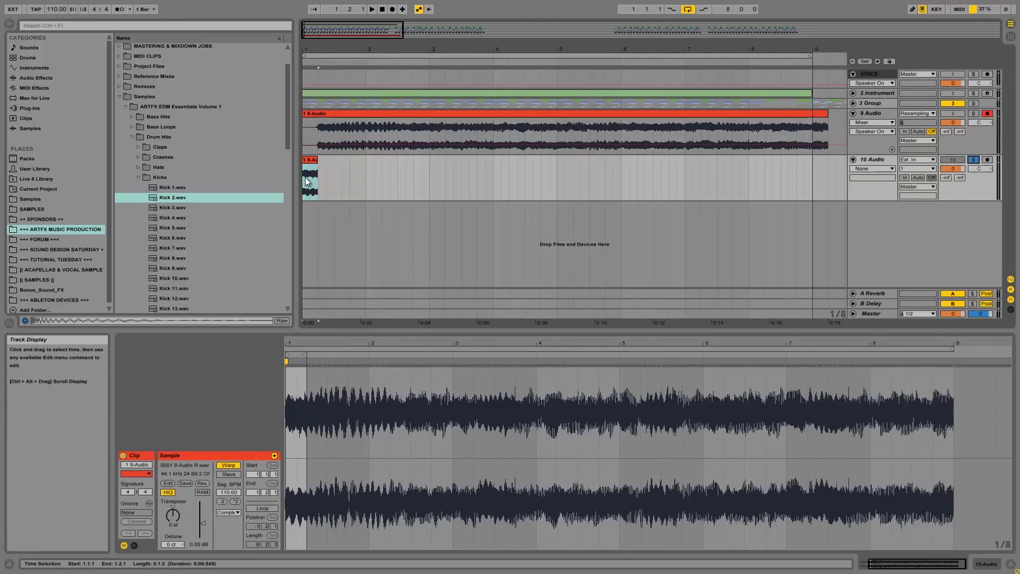
click(306, 181)
key(space)
key(space)
key(space)
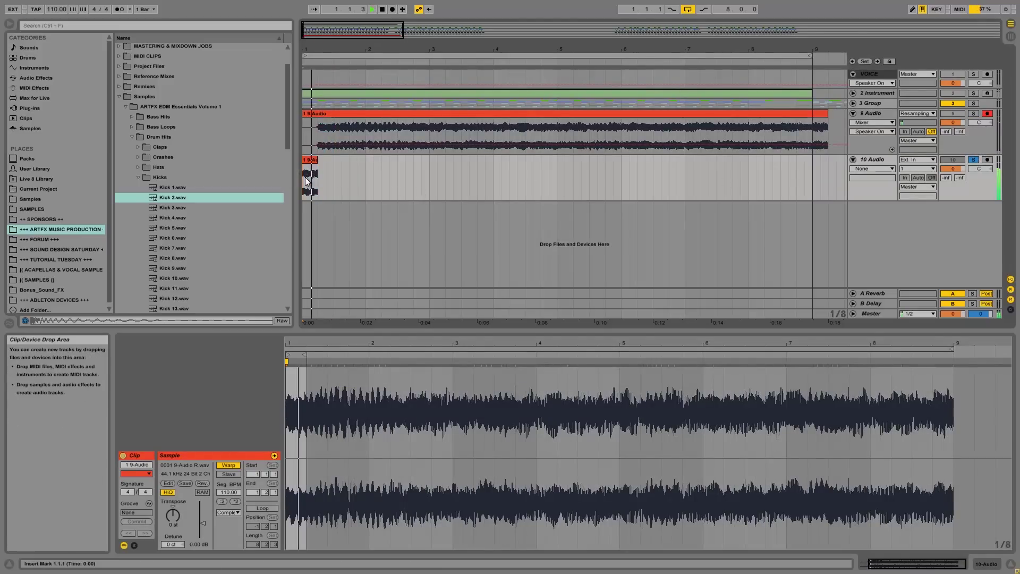
Step: Duplicate the one-beat slice on 10 Audio twice and play the three slices from 1.1.1
click(314, 157)
key(ctrl+d)
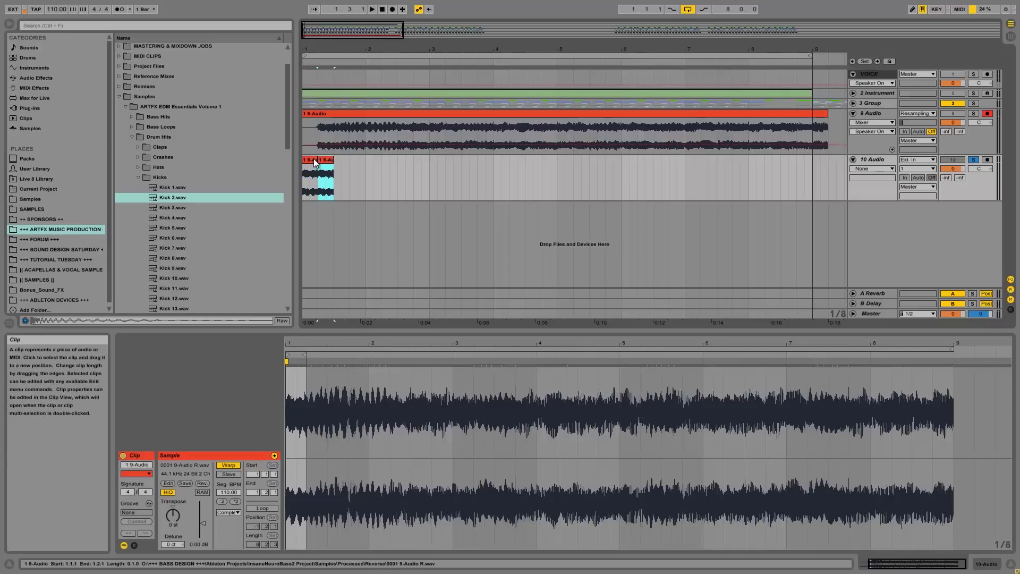
key(ctrl+d)
key(space)
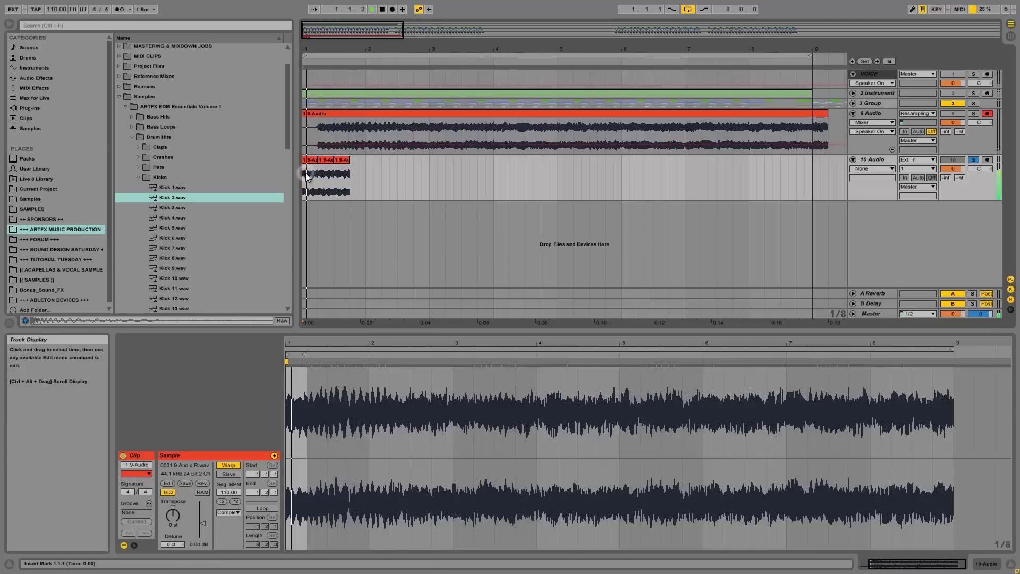
key(space)
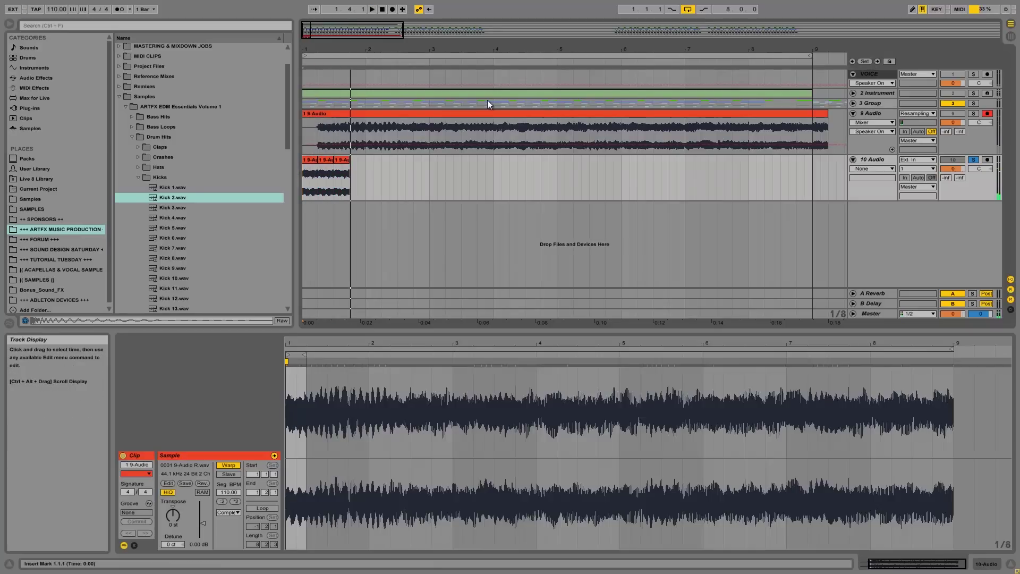
Step: Unsolo 10 Audio and lower its volume to -8.7 dB while checking it against the drums
click(973, 160)
click(953, 159)
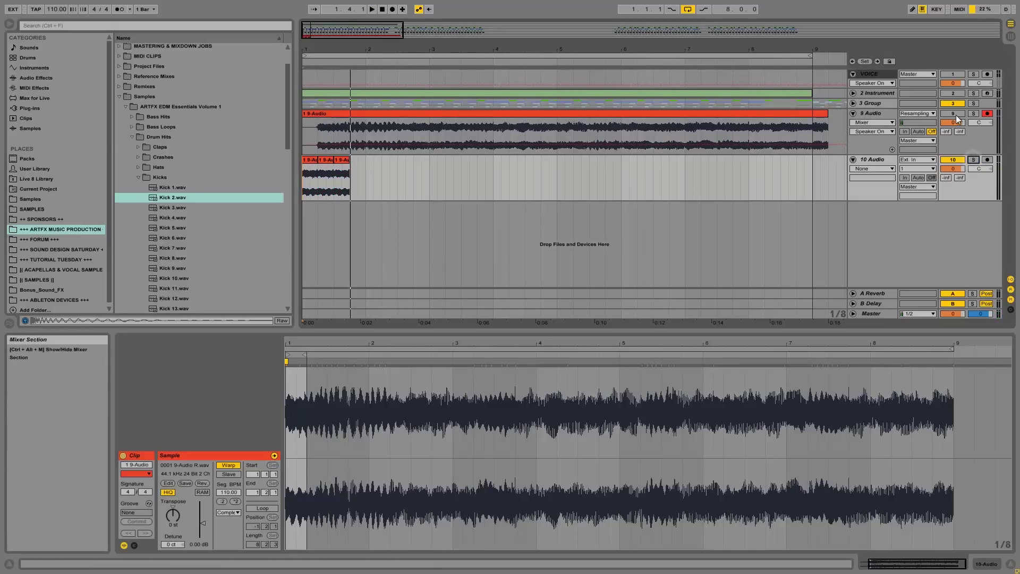
drag(944, 168, 948, 172)
key(space)
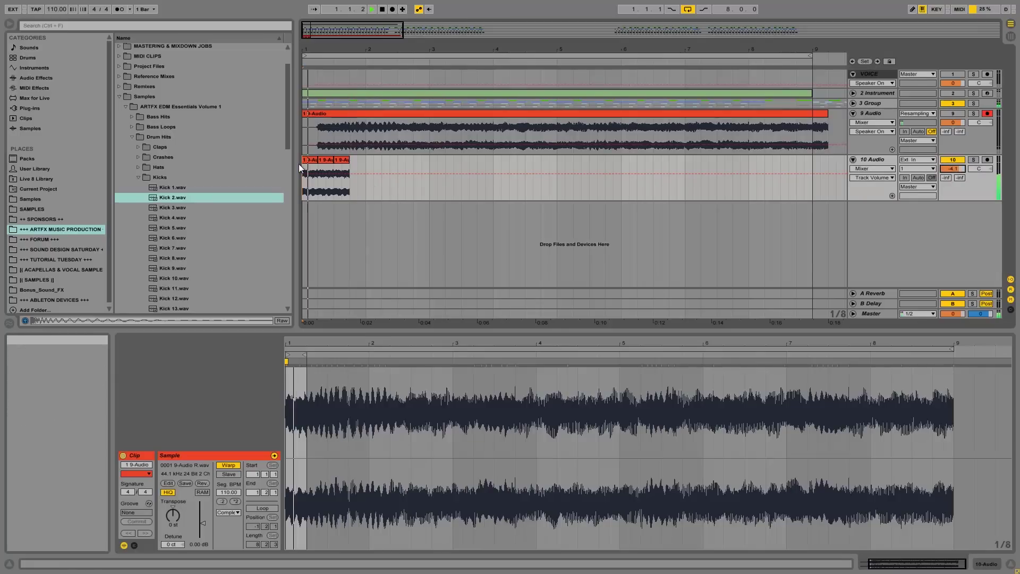
key(space)
drag(950, 169, 950, 175)
key(space)
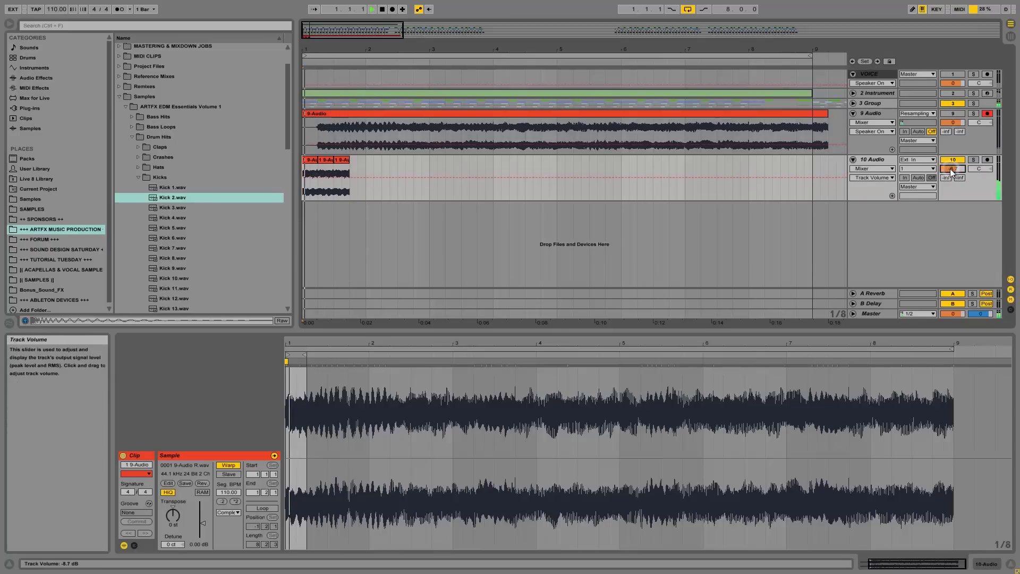
key(space)
Step: Shorten the first slice on 10 Audio to half a beat, duplicate it at 1.1.3, and play from 1.1.1
drag(310, 46, 313, 47)
drag(350, 162, 325, 162)
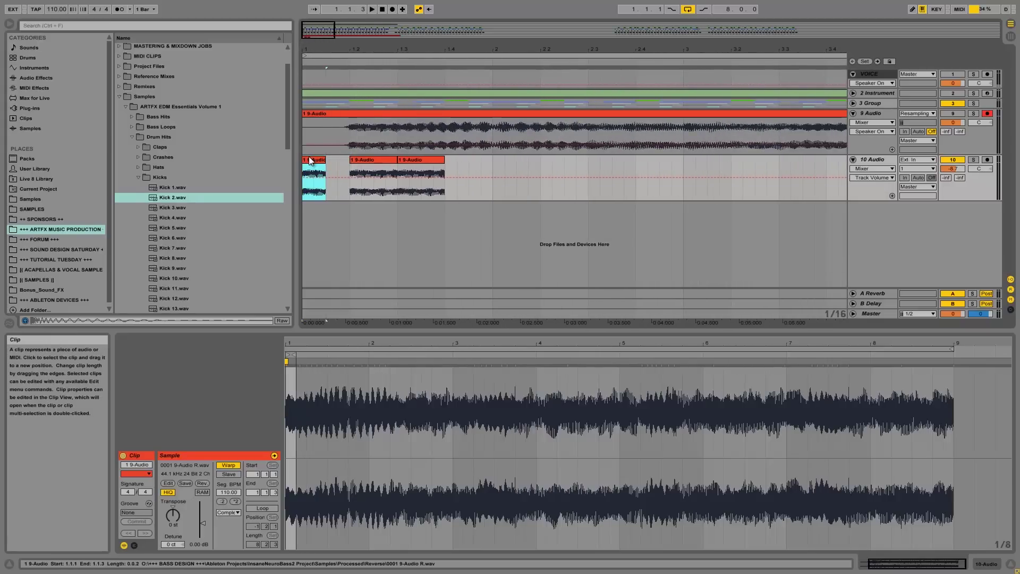
key(ctrl+d)
click(306, 167)
key(space)
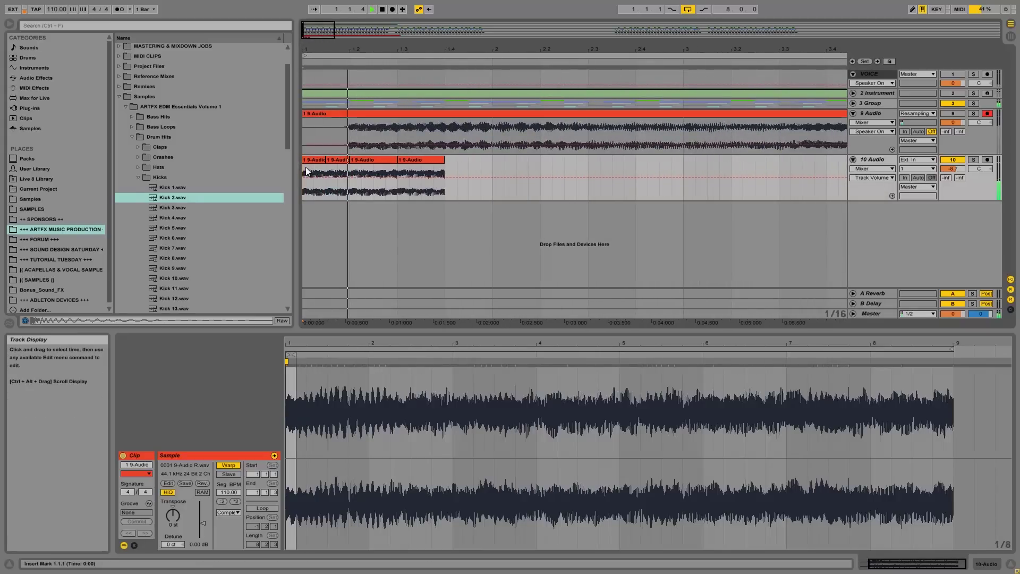
key(space)
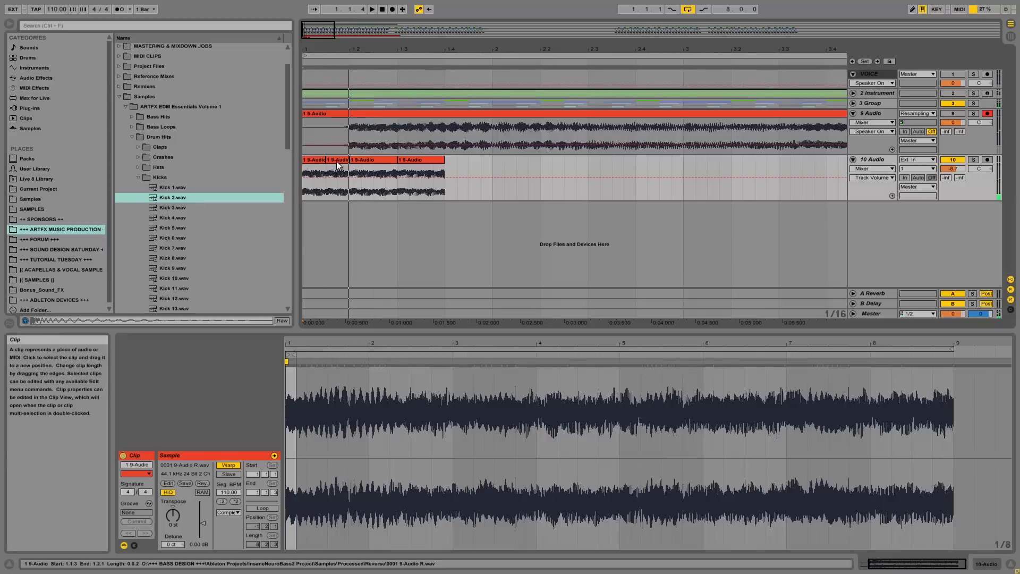
Step: Delete the two one-beat slices between 1.2.1 and 1.4.1 on 10 Audio and play from 1.1.1
click(354, 161)
key(Delete)
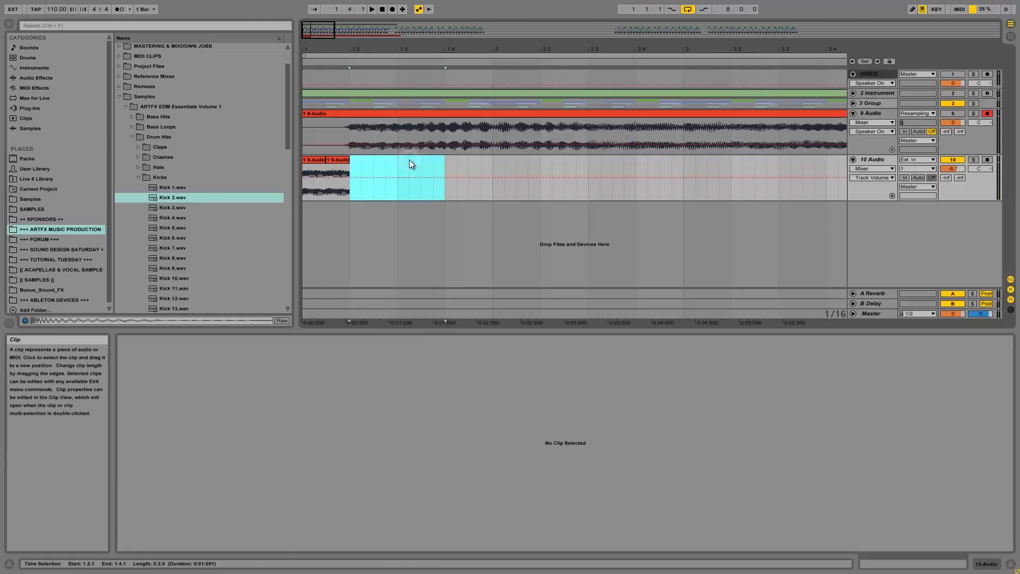
click(305, 169)
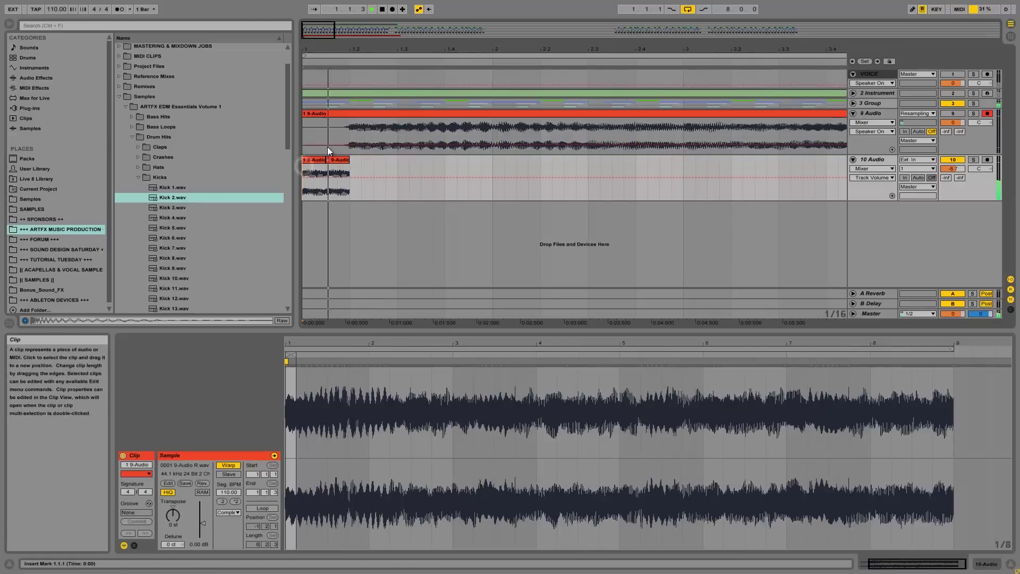
Step: Copy the second half-beat slice on 10 Audio to 1.2.3 and play the pattern from 1.1.1
click(340, 161)
drag(340, 161, 388, 165)
click(307, 170)
key(space)
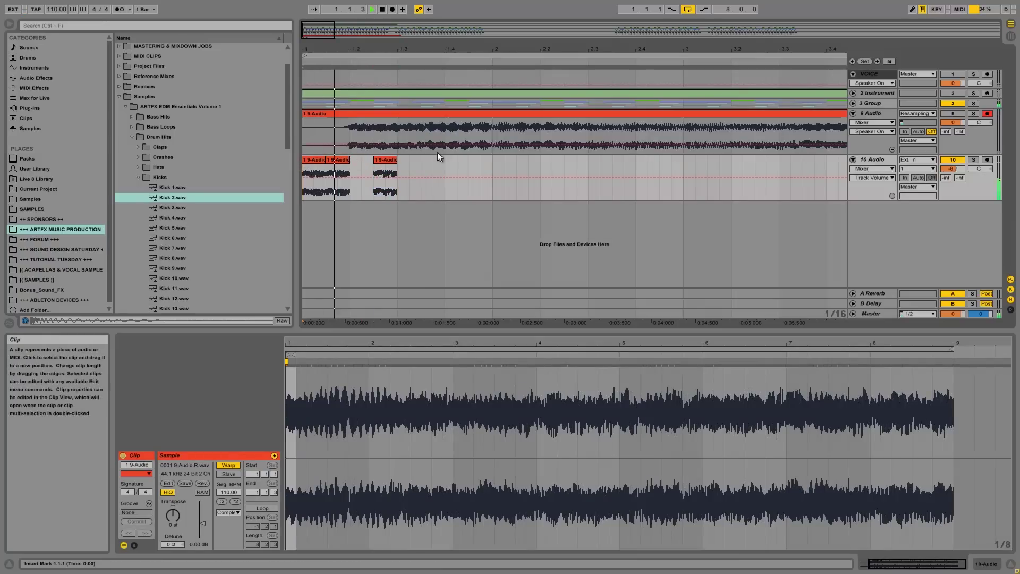
key(space)
key(space)
key(space)
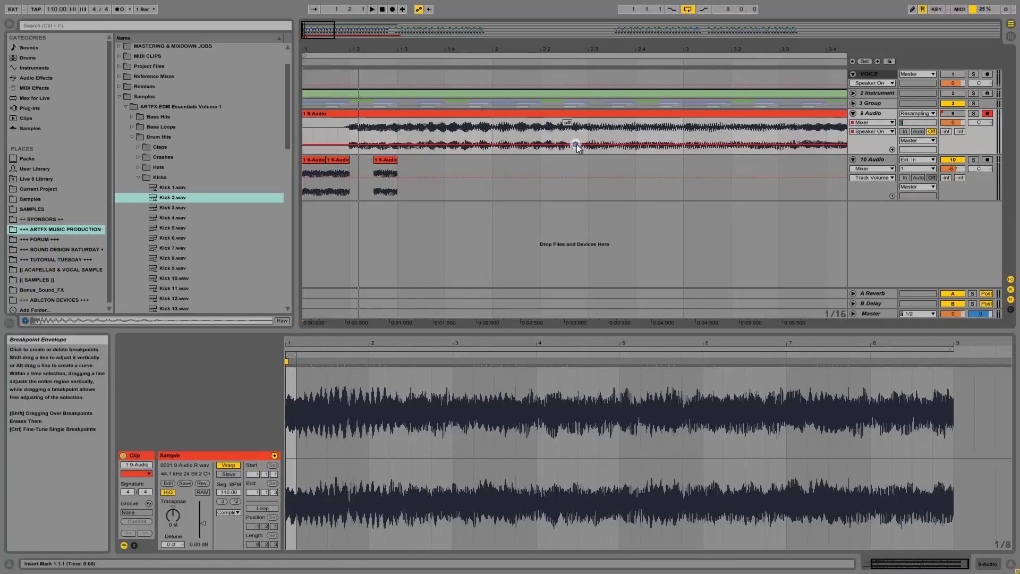
Step: Solo 9 Audio and listen to the resampled clip around 2.3.1
click(590, 128)
click(975, 114)
key(space)
key(space)
Step: Copy the half-beat slice around 2.3.1 of 9 Audio to 1.2.1 on 10 Audio, then solo 10 Audio and play it
drag(588, 130, 365, 176)
click(305, 167)
click(973, 159)
key(space)
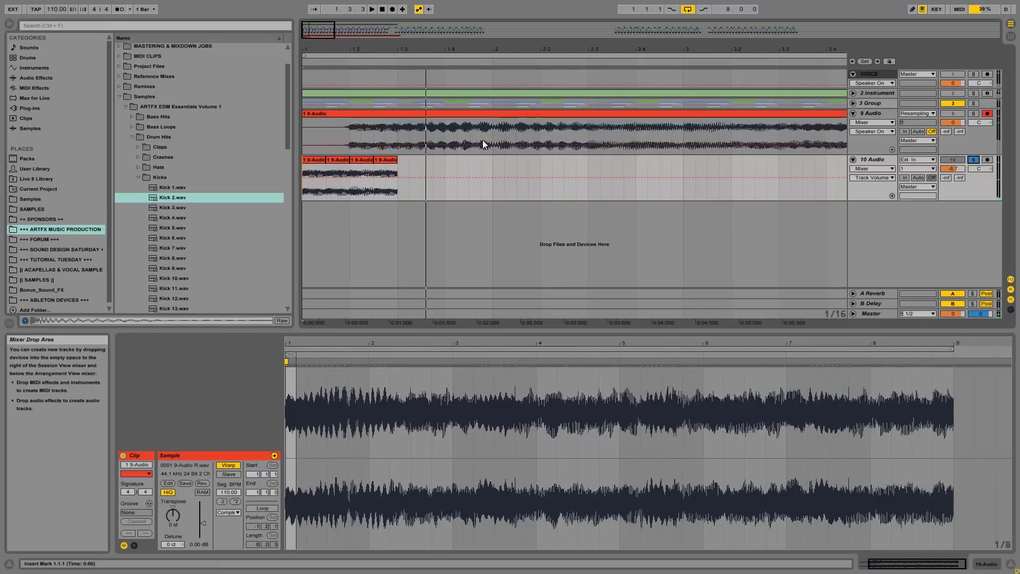
Step: Extend the slice at 1.2.1 on 10 Audio to one beat, ending at 1.3.1, and place a copy at 1.4.1
drag(370, 159, 393, 159)
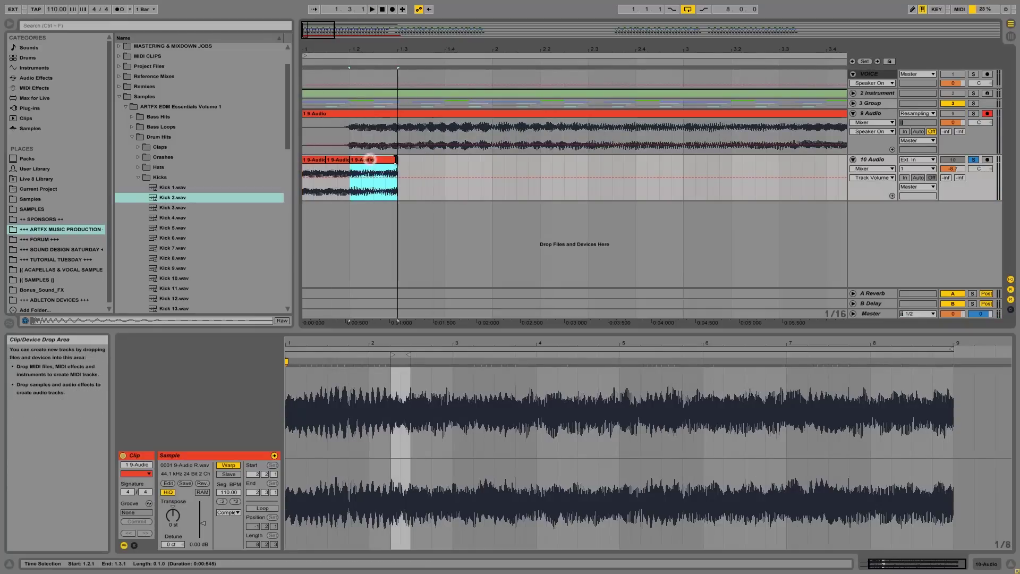
click(302, 174)
key(space)
key(space)
click(366, 159)
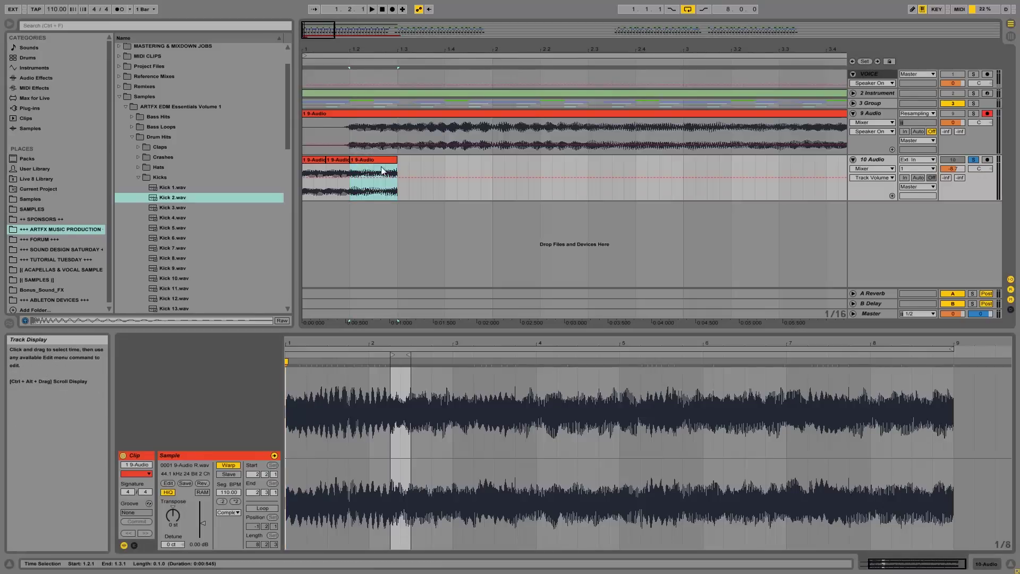
drag(369, 159, 467, 167)
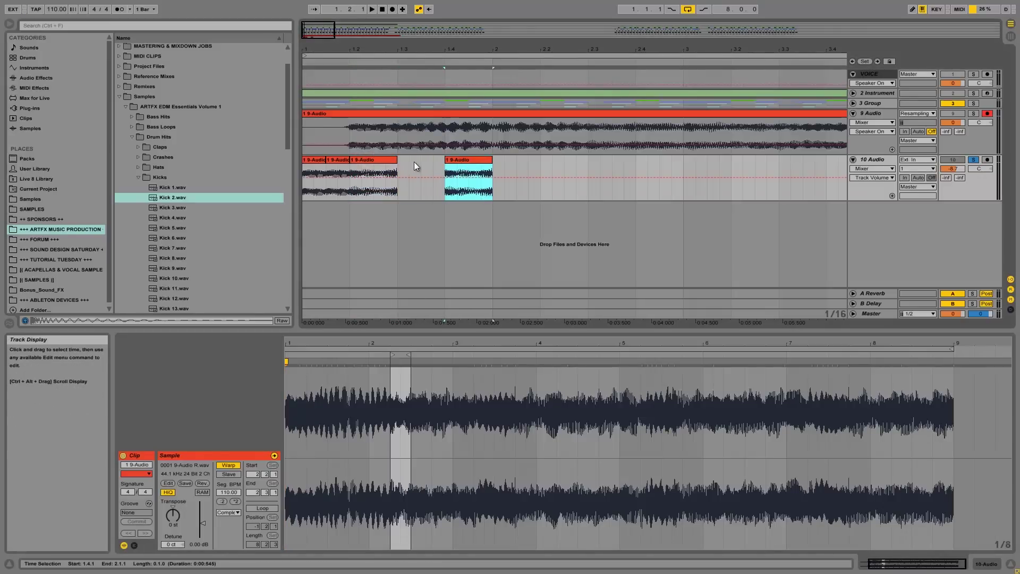
Step: Solo 9 Audio and listen to the resampled clip from several points, including 3.2.1, for another usable slice
drag(717, 57, 712, 46)
click(534, 141)
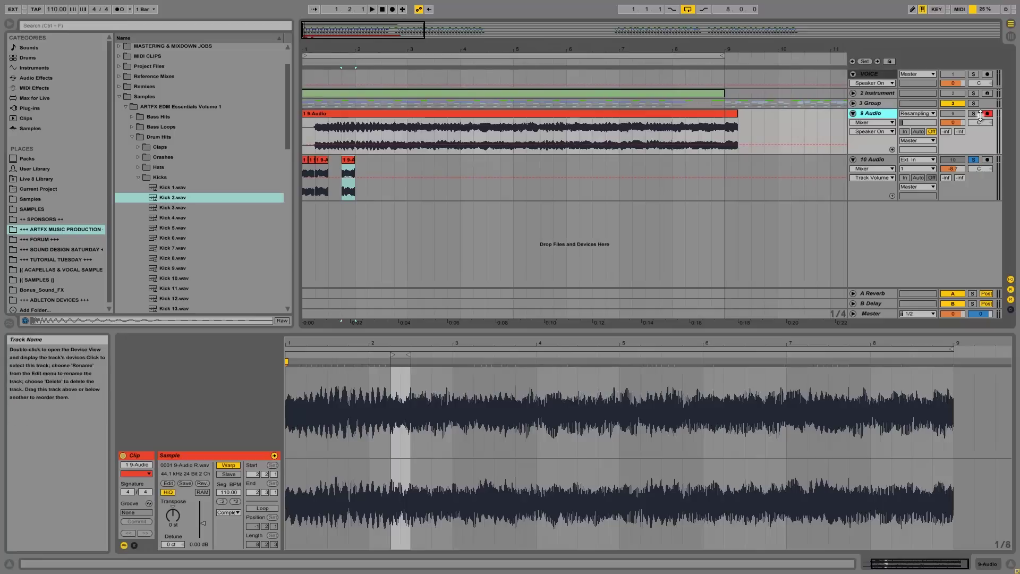
click(471, 125)
key(space)
click(461, 129)
click(434, 132)
key(space)
click(430, 129)
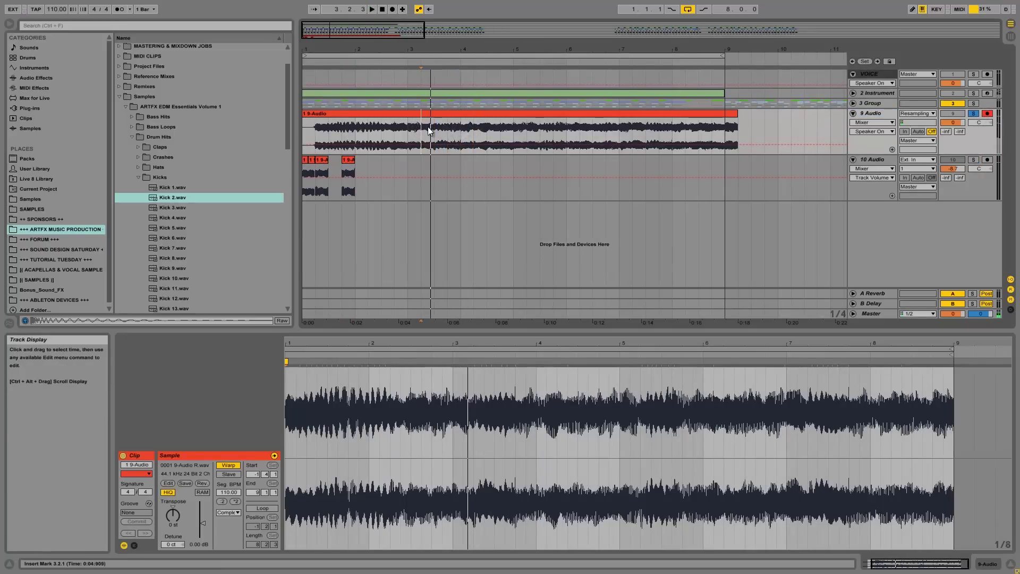
key(space)
key(space)
key(space)
key(space)
Step: Copy the slice at 3.2.1 of 9 Audio onto 10 Audio, move it to 1.3.1, and play from 1.1.1
drag(431, 130, 422, 166)
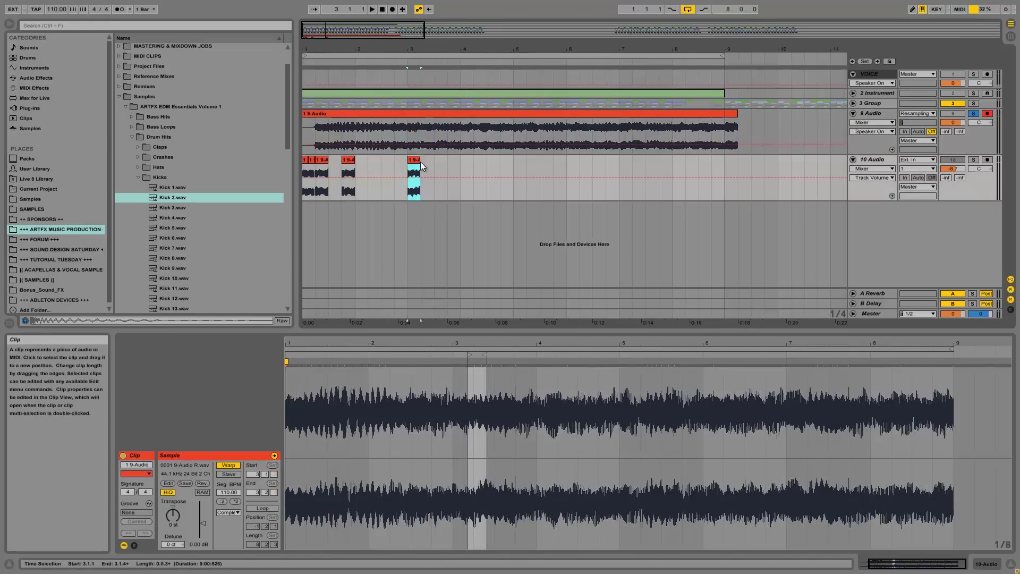
click(417, 160)
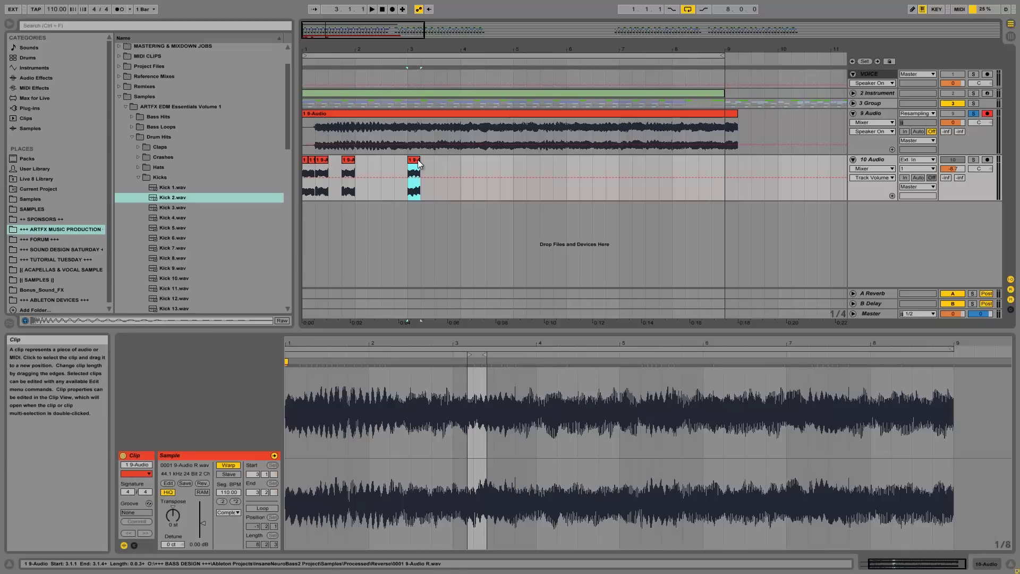
drag(418, 159, 338, 166)
click(302, 172)
key(space)
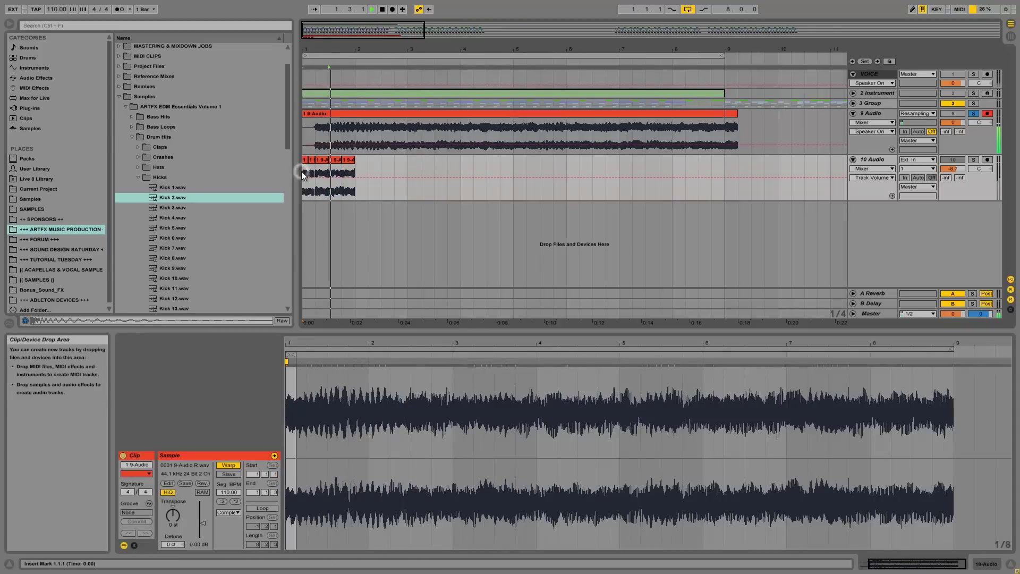
Step: Solo 10 Audio and listen to the assembled one-bar pattern
click(307, 164)
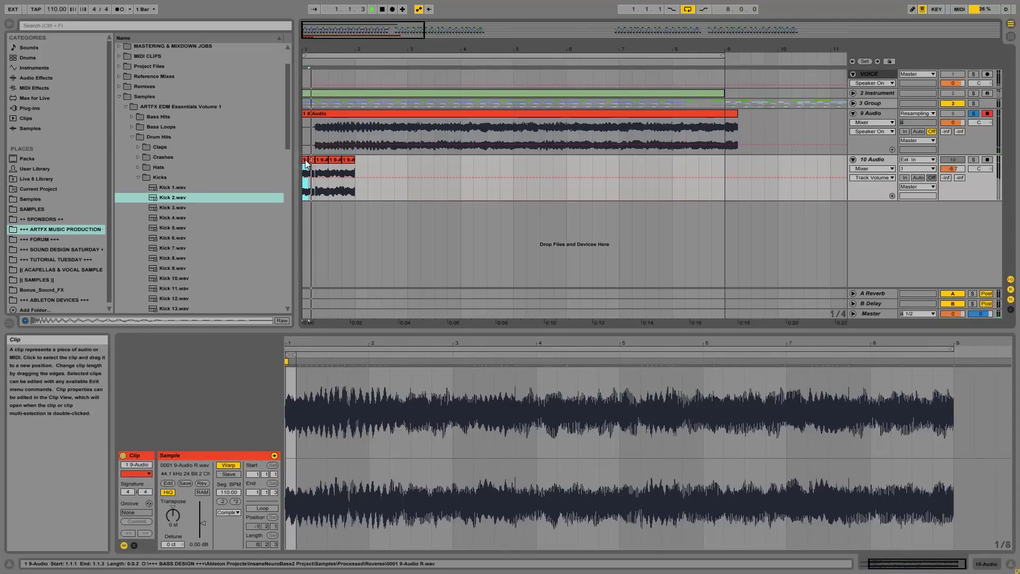
click(976, 160)
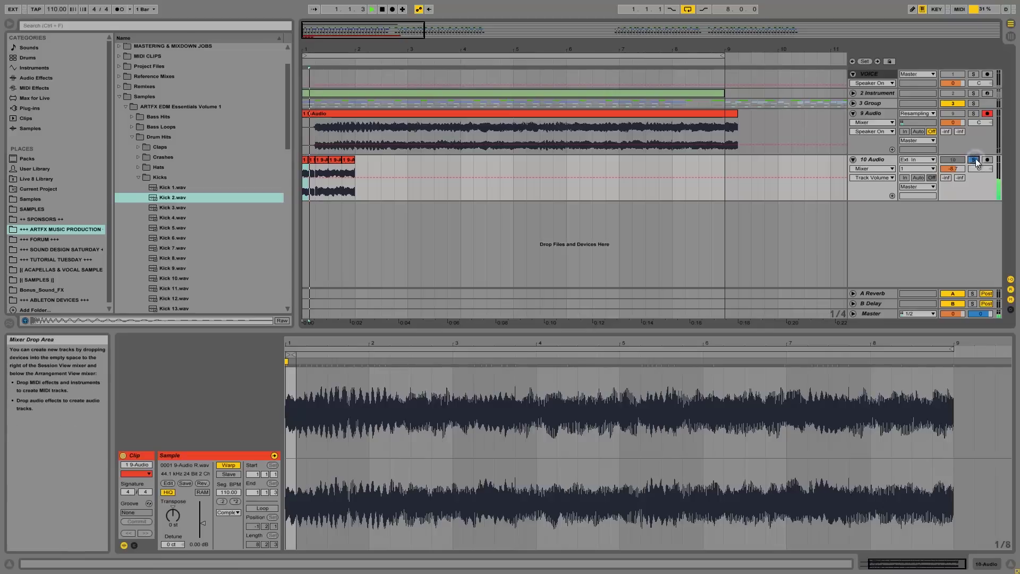
key(space)
Step: Shorten the slice at 1.3.1 on 10 Audio to half a beat, duplicate it at 1.3.3, and play from 1.1.1
drag(307, 48, 385, 132)
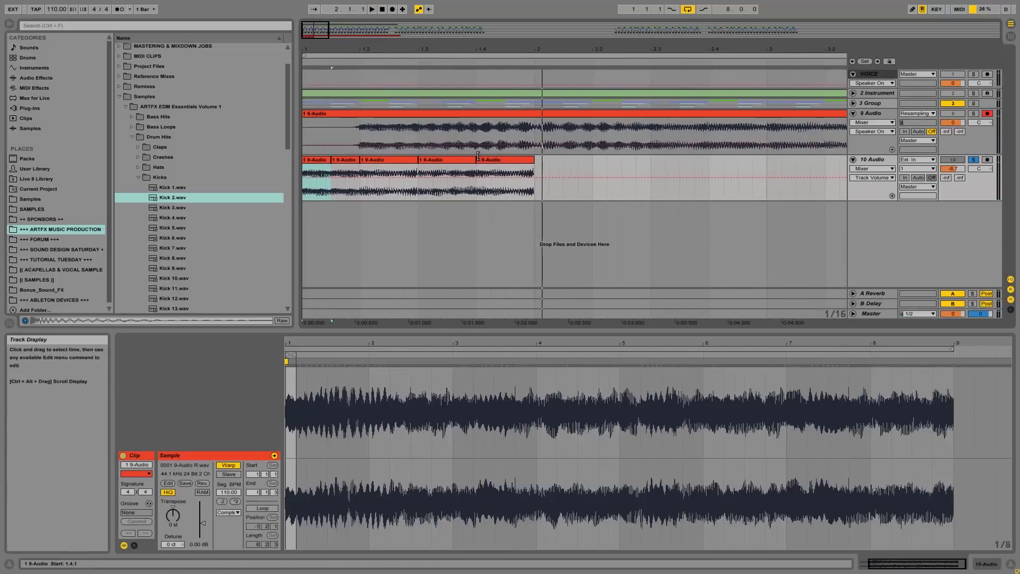
drag(475, 159, 448, 159)
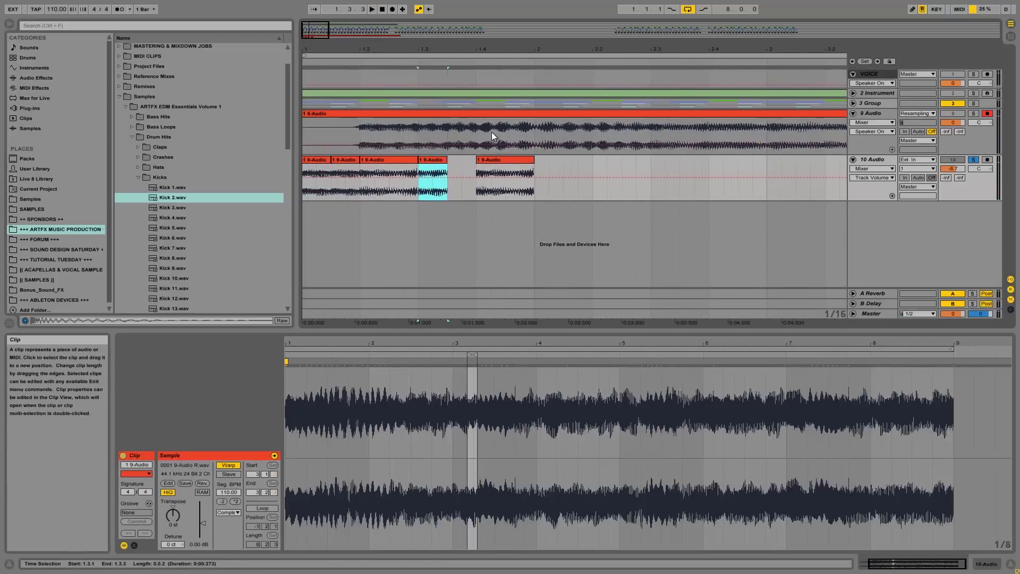
click(422, 167)
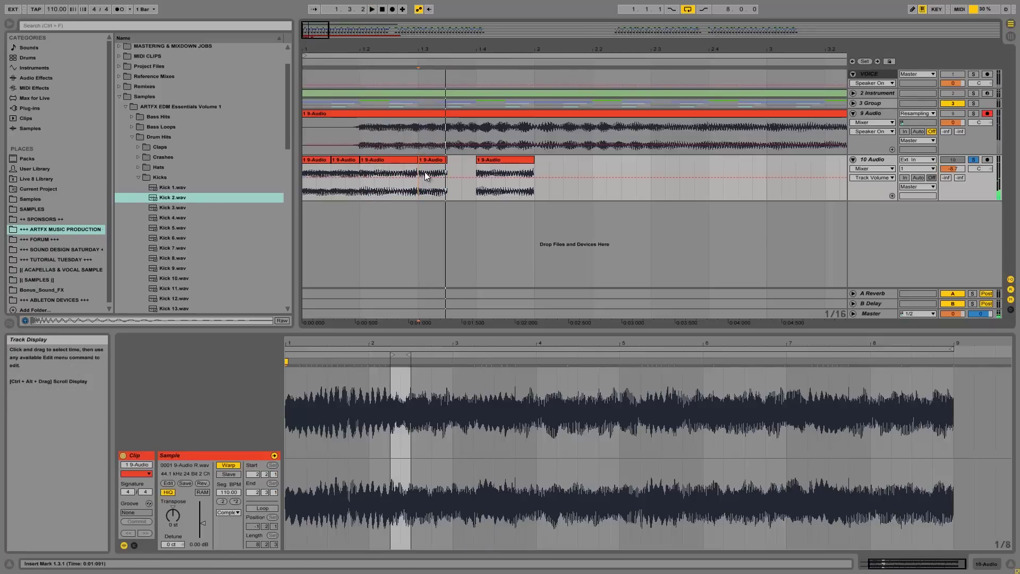
click(425, 162)
key(ctrl+d)
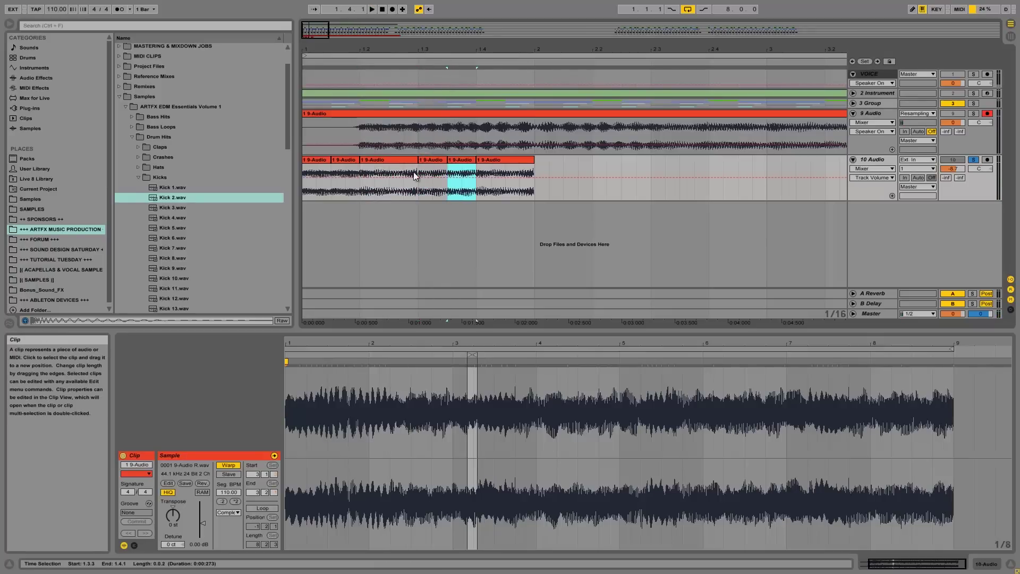
click(302, 167)
key(space)
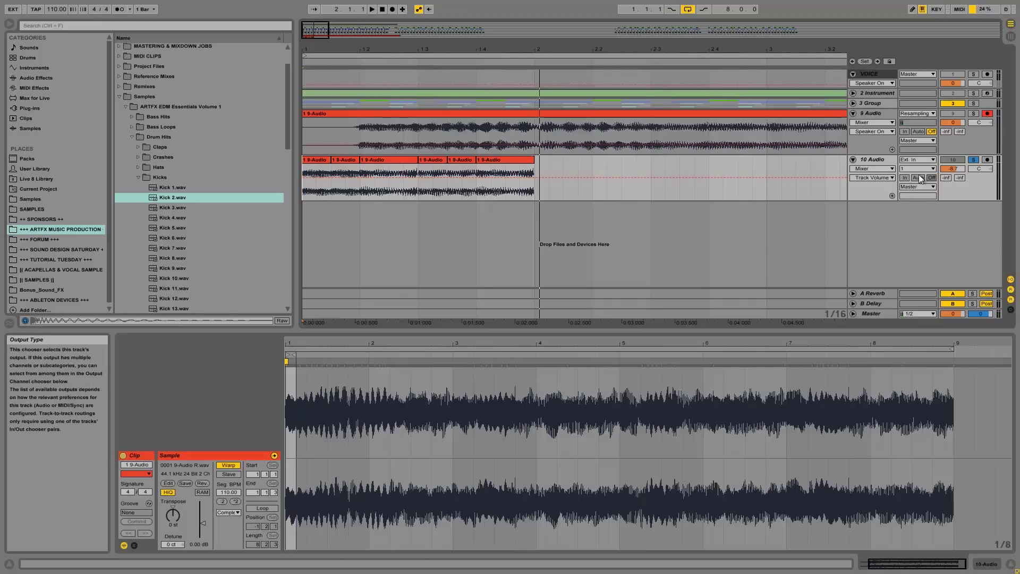
Step: Turn off solo on 10 Audio and play the full arrangement from 1.1.1
click(973, 159)
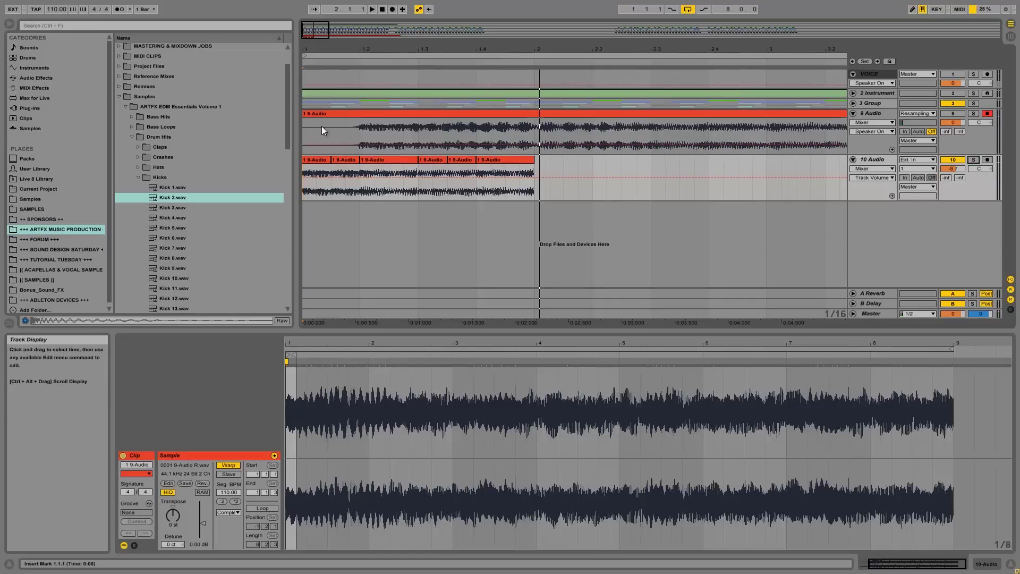
click(308, 129)
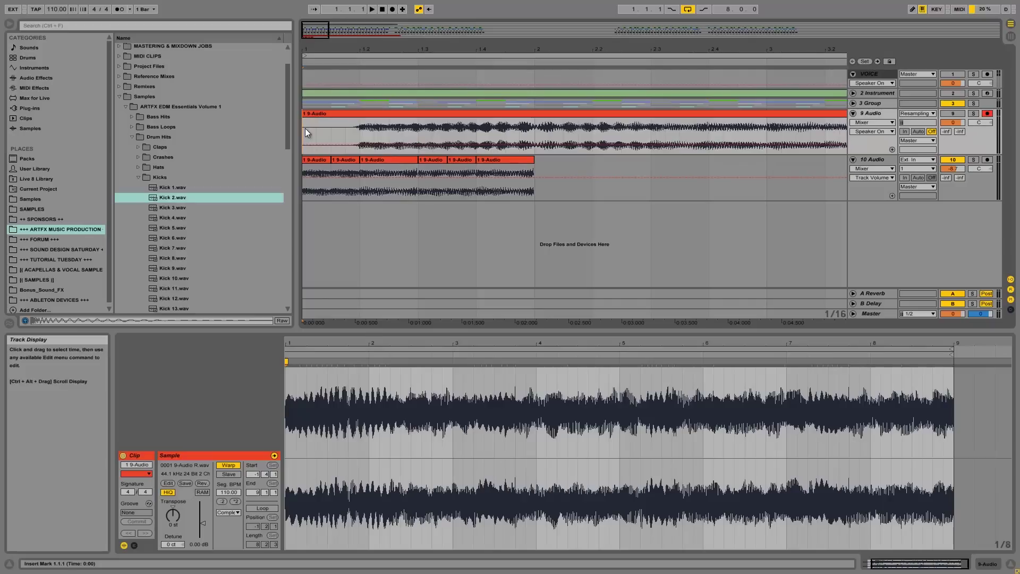
key(space)
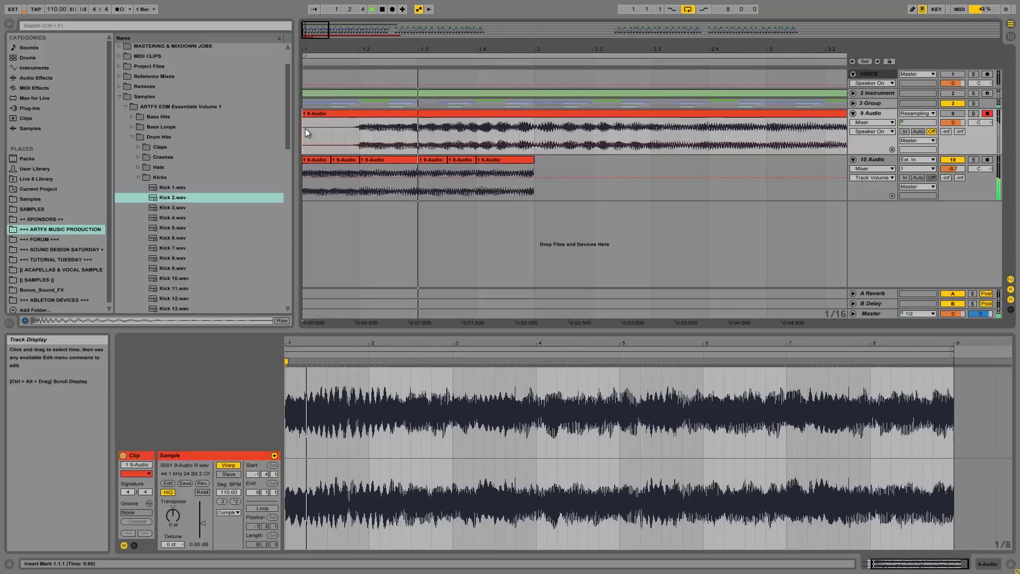
key(space)
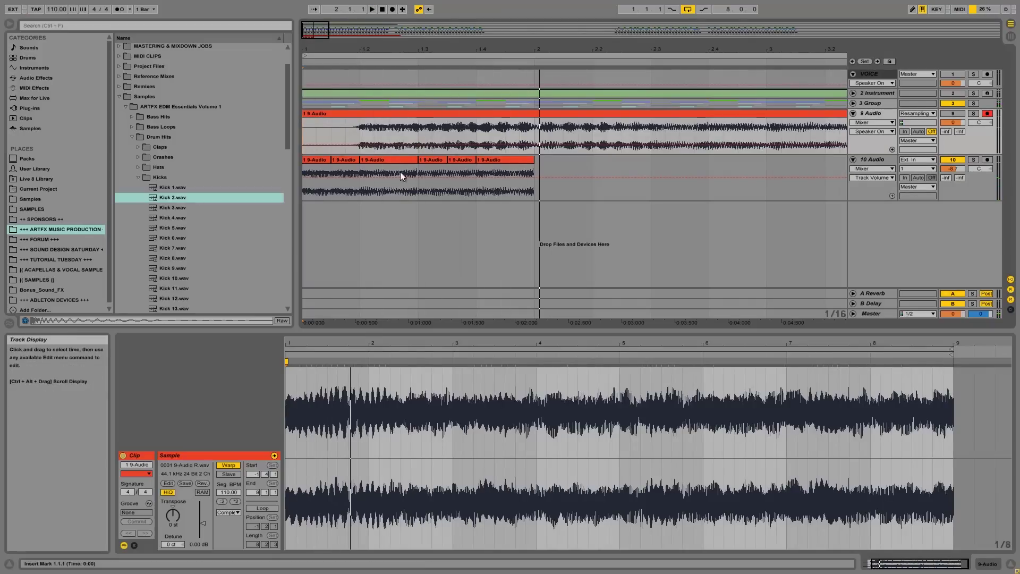
Step: Shorten the slice at 1.2.1 on 10 Audio to half a beat and play from 1.1.1
drag(415, 161, 390, 161)
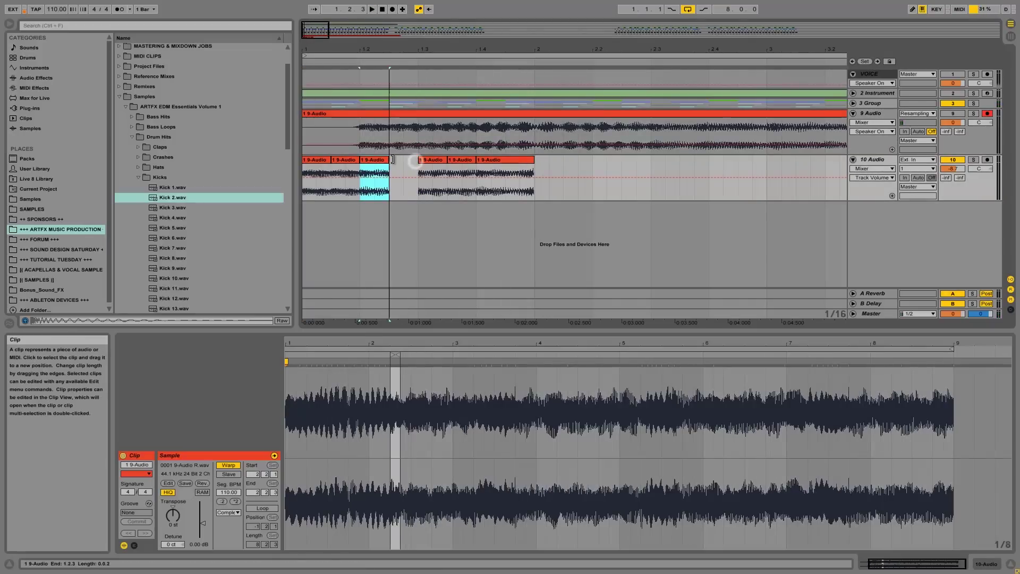
click(303, 172)
key(space)
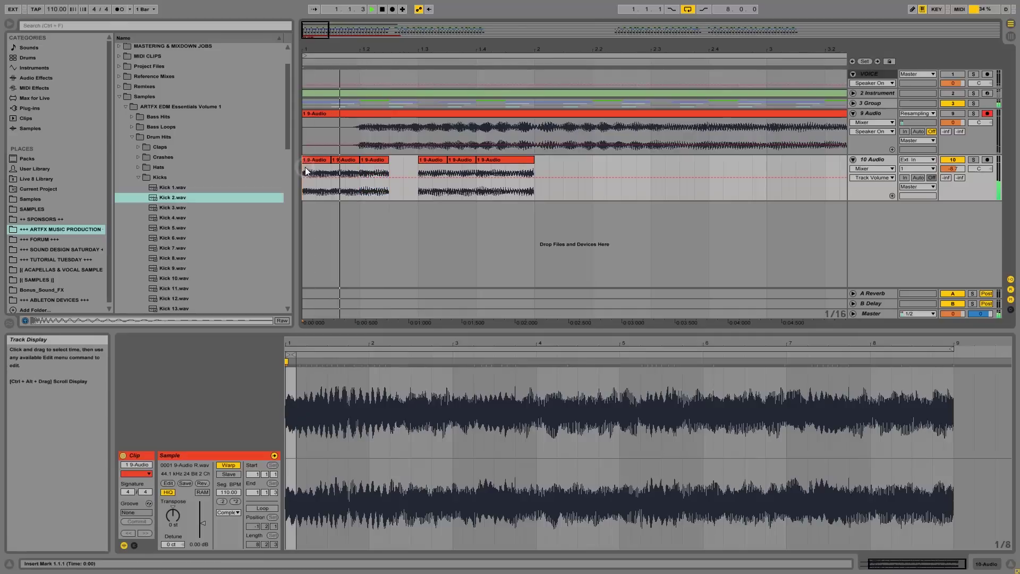
key(space)
Step: Try shifting the two half-beat slices at 1.3.1 and 1.3.3 on 10 Audio earlier, starting around 1.2.4, and play from 1.2.3
mouse_move(435, 159)
mouse_down()
mouse_move(419, 160)
mouse_move(443, 160)
mouse_up()
drag(408, 44, 420, 47)
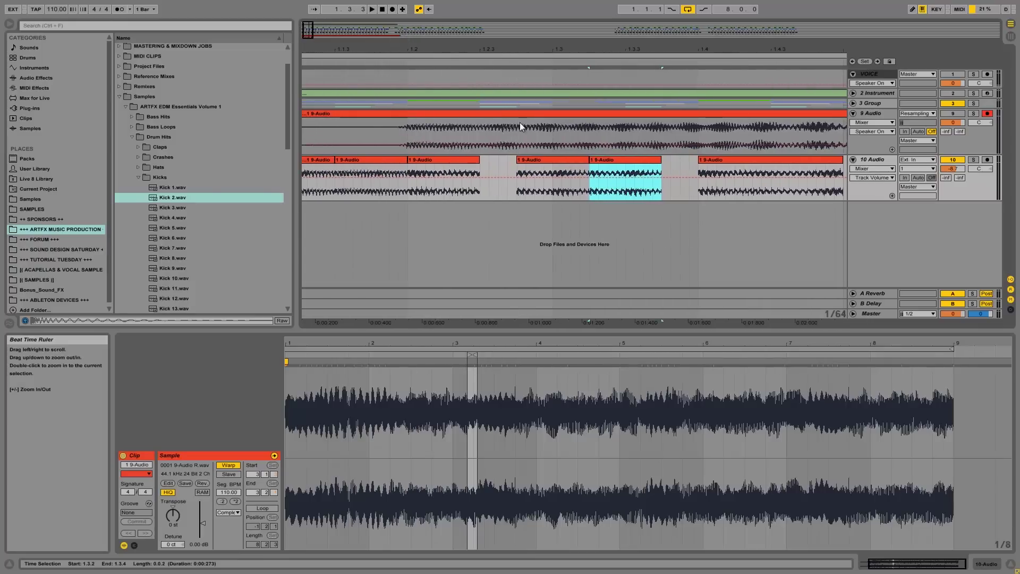
click(530, 158)
shift+click(614, 160)
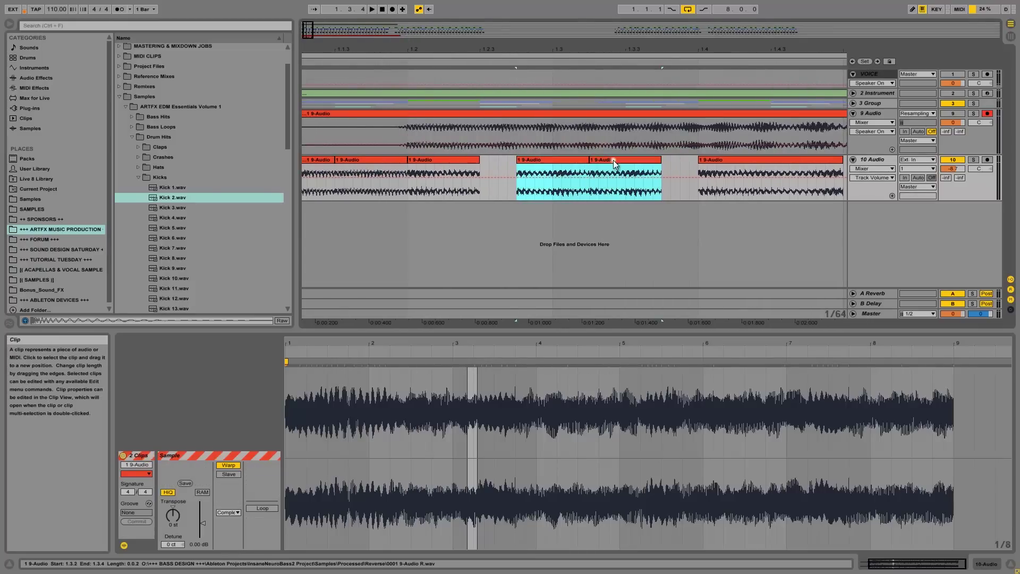
key(Right)
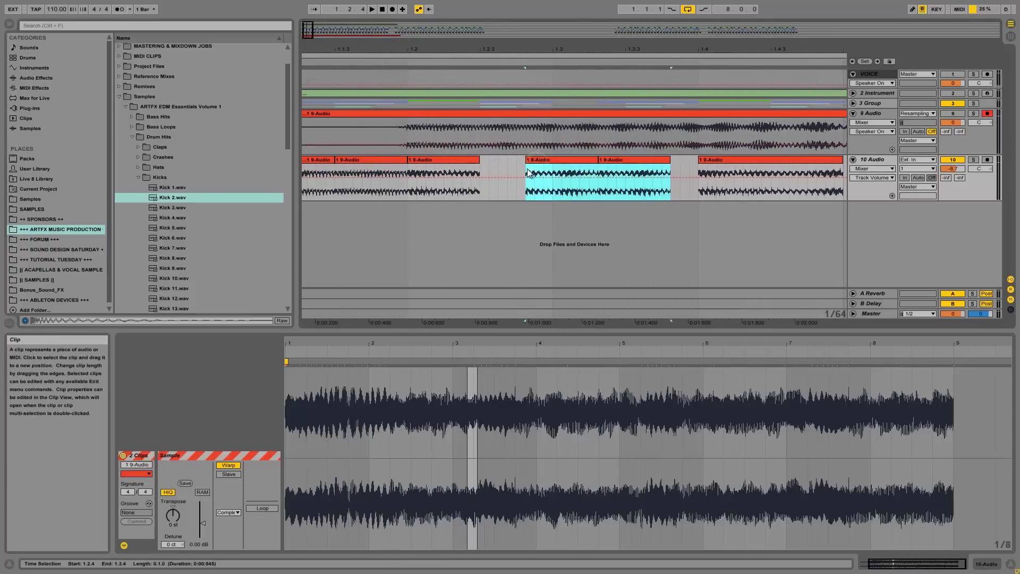
click(482, 170)
key(space)
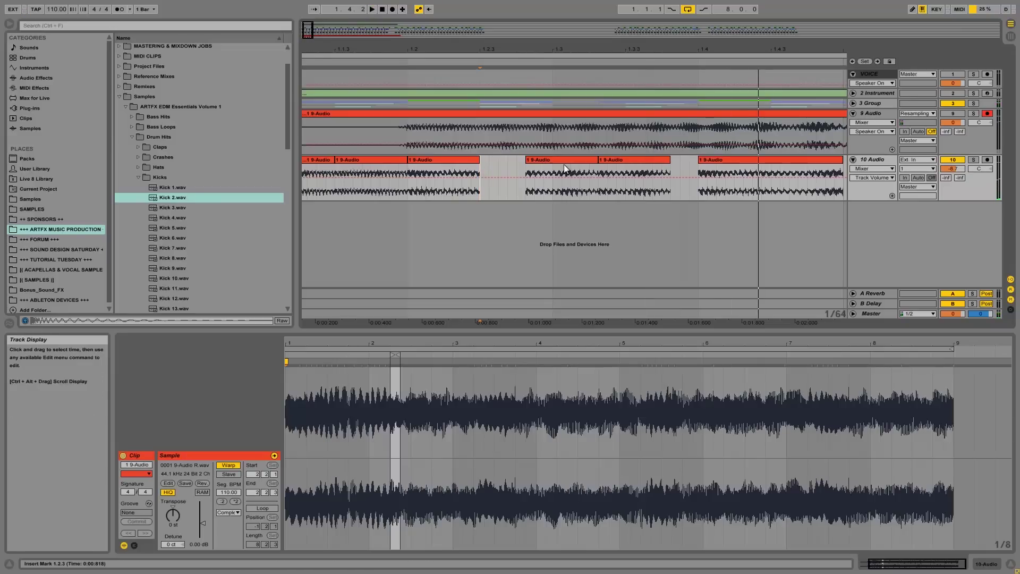
Step: Move the second shifted slice on 10 Audio to 1.3.1, duplicate it at 1.3.3, and play from 1.1.1
drag(609, 160, 563, 160)
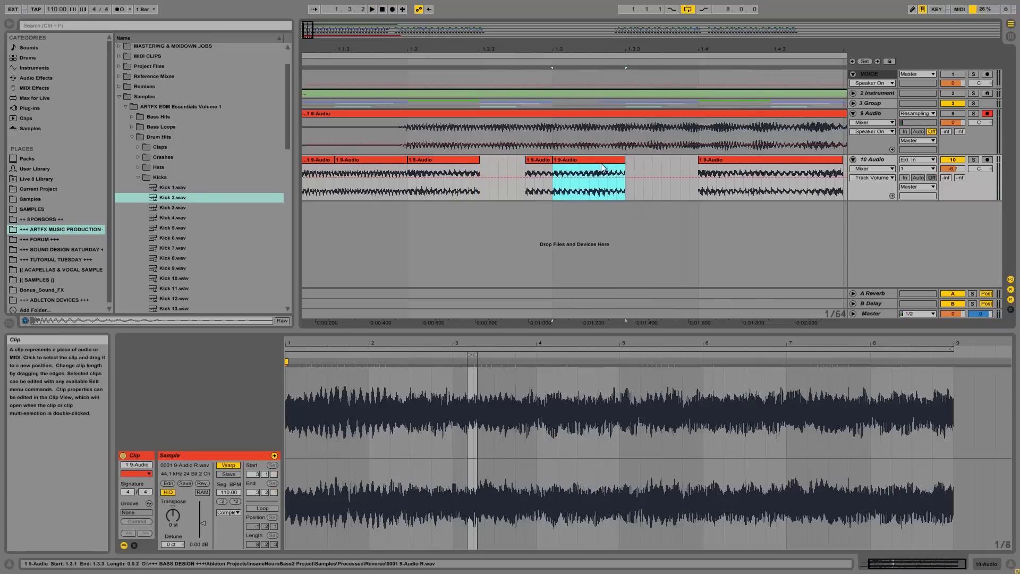
click(656, 160)
drag(377, 50, 377, 46)
click(308, 169)
key(space)
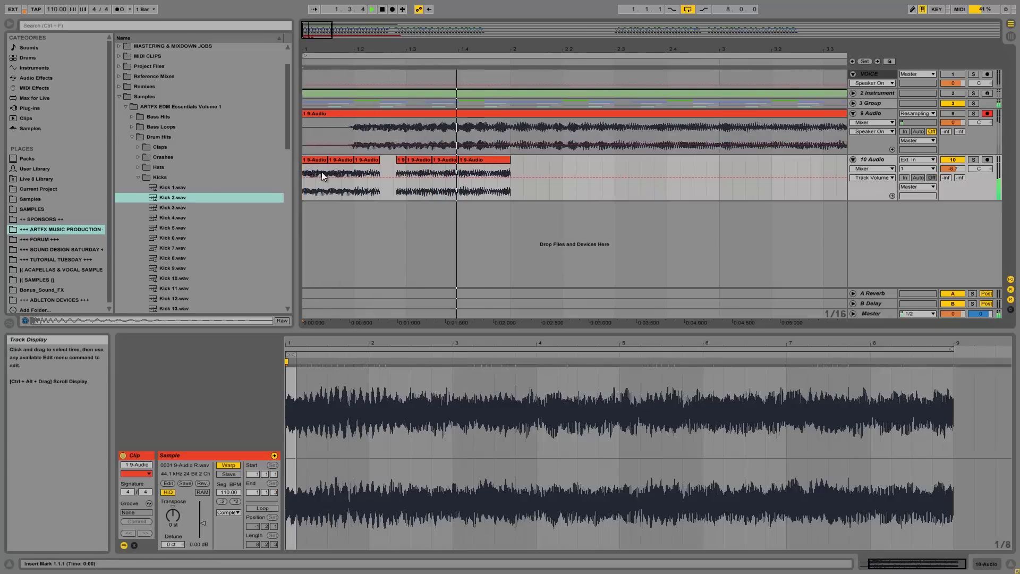
key(space)
Step: Delete the short leftover slice before 1.3.1 on 10 Audio and play from 1.1.1
click(402, 162)
key(Delete)
key(space)
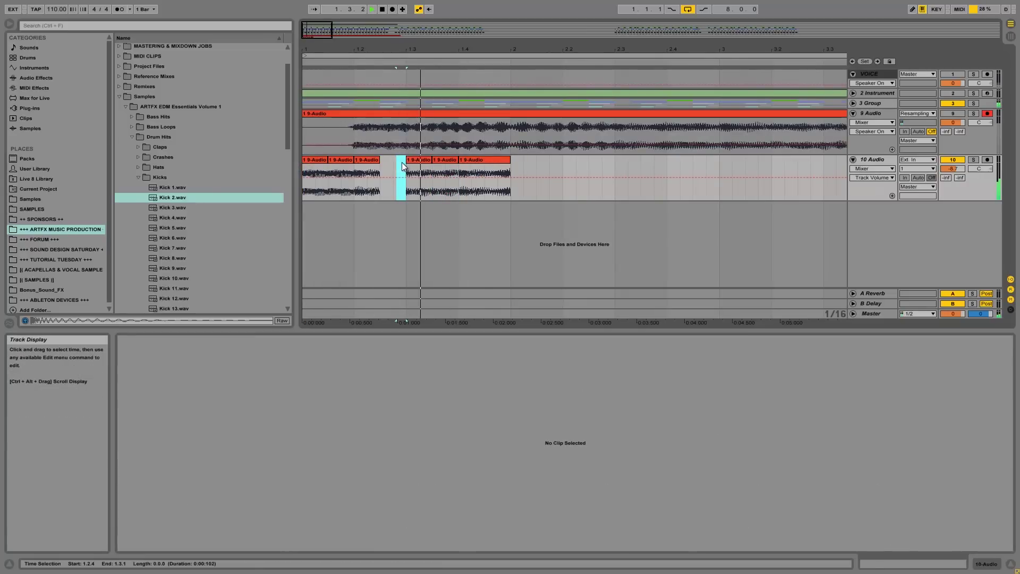
click(308, 167)
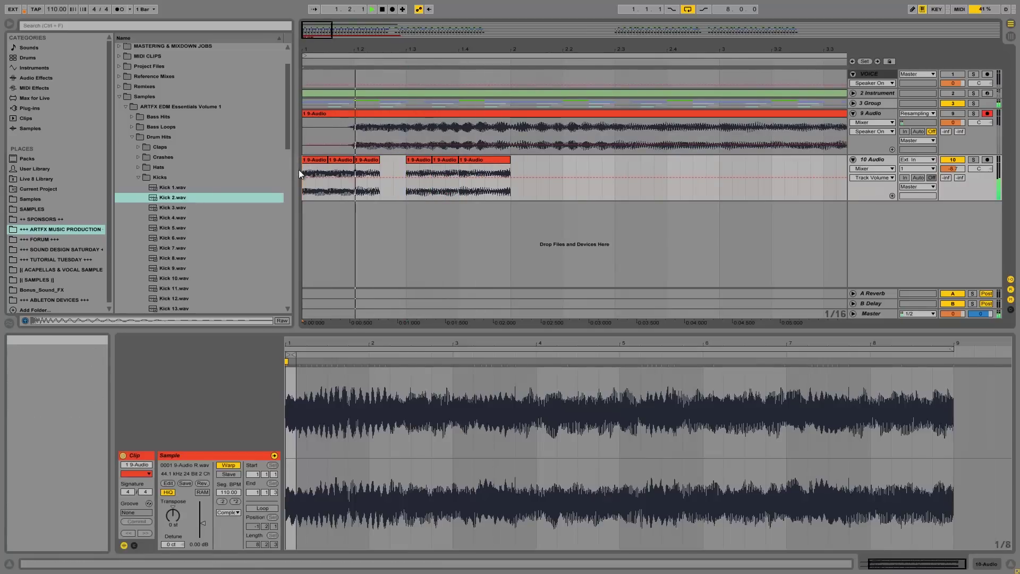
key(space)
Step: Shorten the slice at 1.4.1 on 10 Audio to half a beat, duplicate the 1.2.1 slice at 1.2.3, and play the result
drag(510, 161, 397, 170)
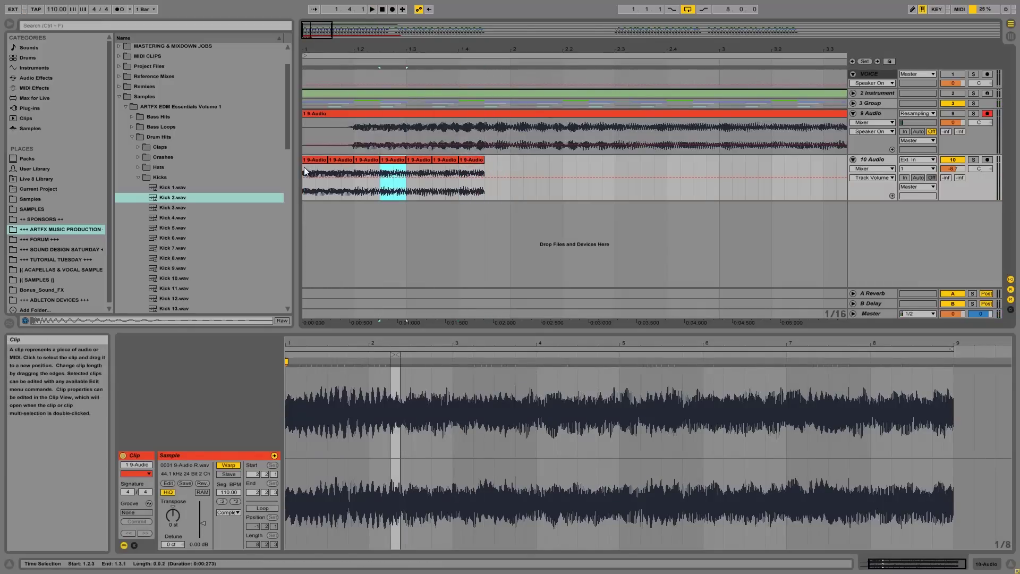
click(303, 166)
key(space)
key(space)
click(358, 170)
key(space)
key(space)
Step: Delete the slice at 1.2.3 on 10 Audio and play the pattern from 1.1.1
click(386, 160)
key(Delete)
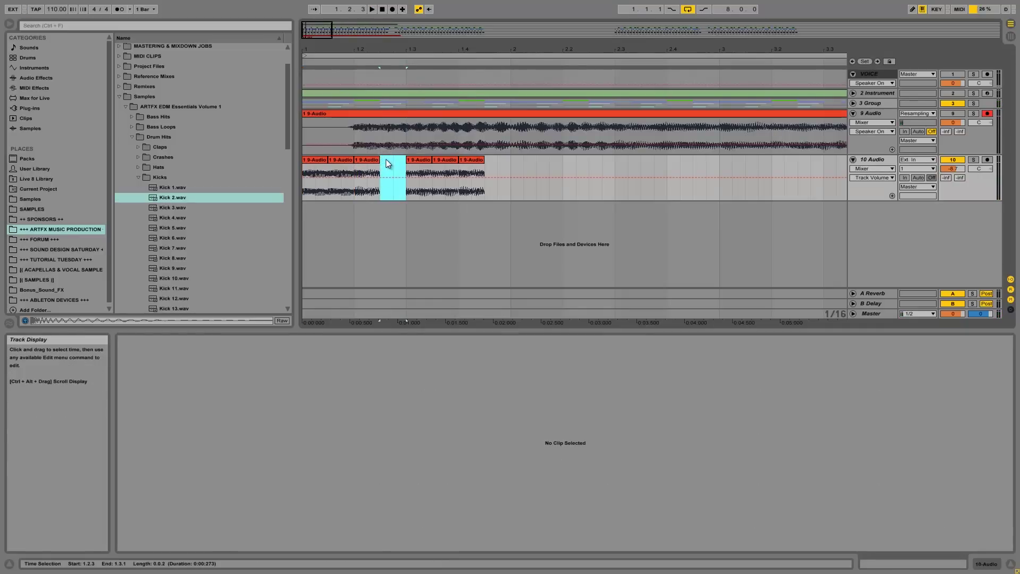
click(302, 170)
key(space)
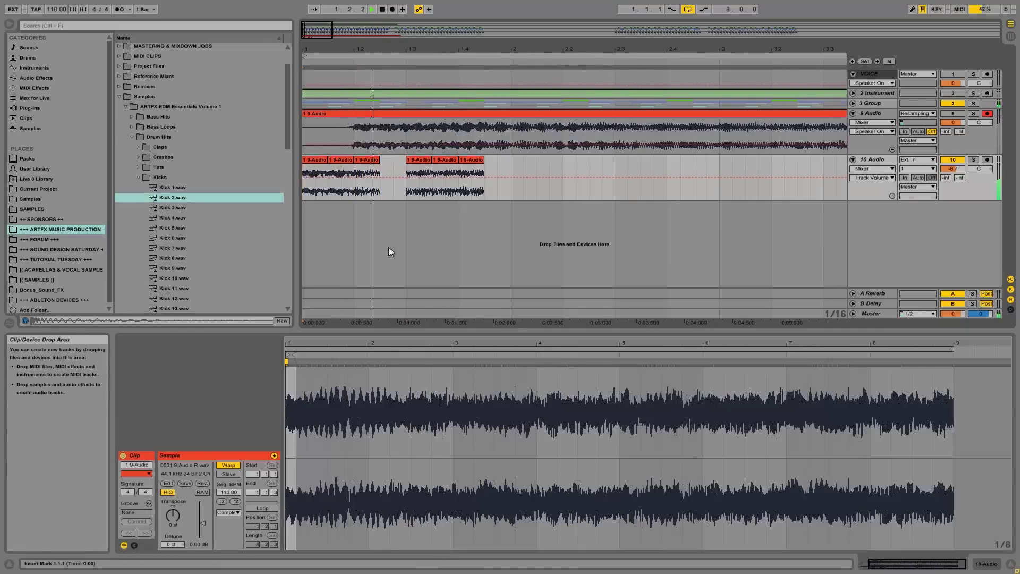
key(space)
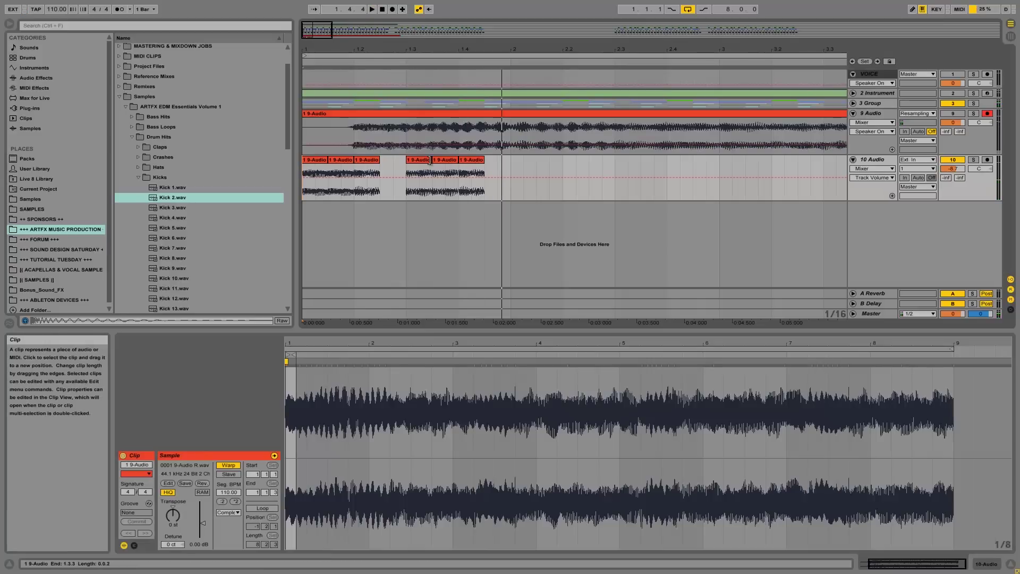
Step: Solo 9 Audio and listen to the resampled clip from just before bar 2
click(430, 160)
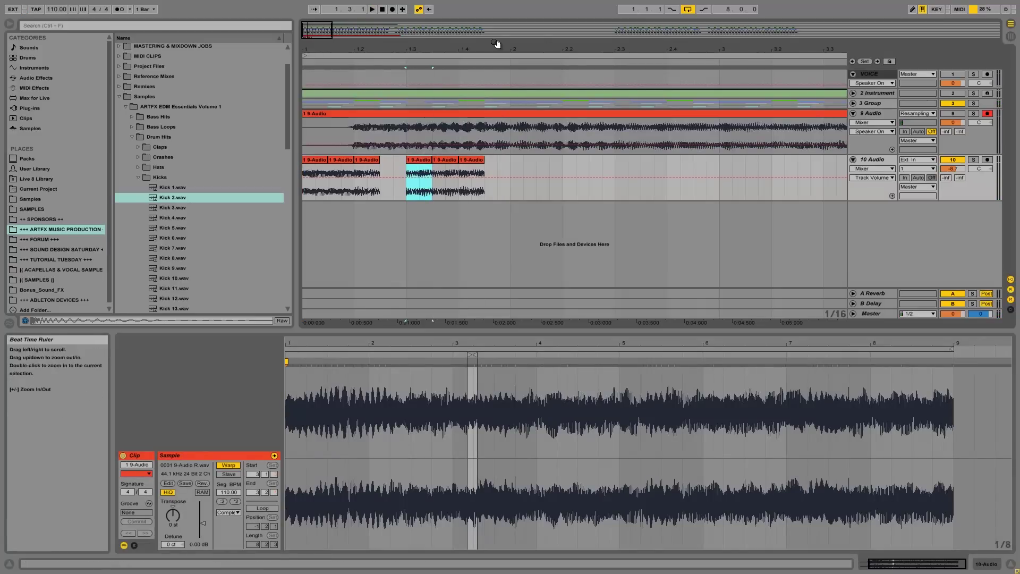
click(459, 121)
click(971, 113)
click(498, 127)
key(space)
key(space)
key(space)
key(space)
Step: Listen to the resampled clip on 9 Audio from 2.1.1, 2.1.3, 2.2.3 and 2.2.4 for another usable slice
click(512, 131)
key(space)
key(space)
drag(512, 133, 546, 136)
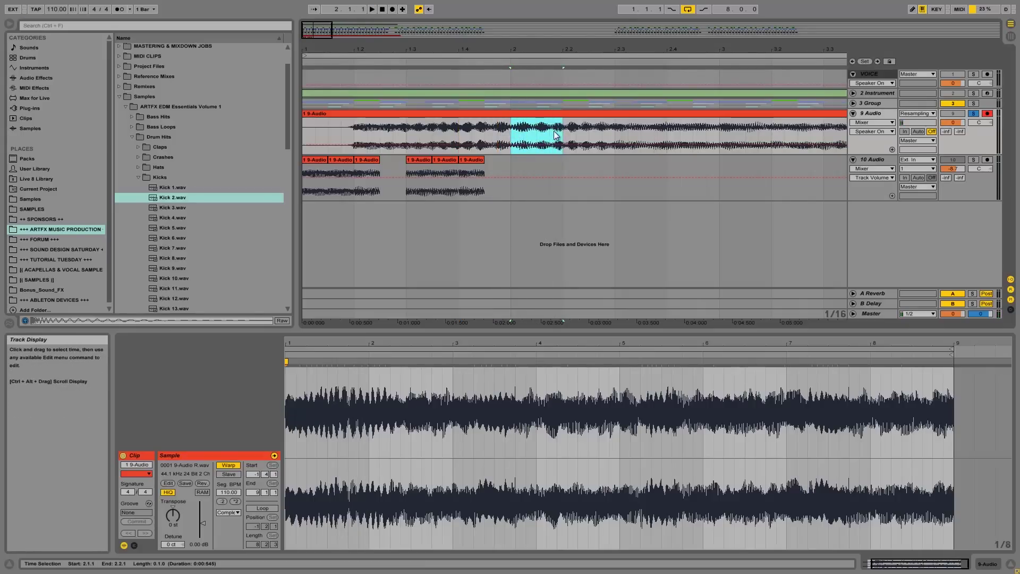
key(space)
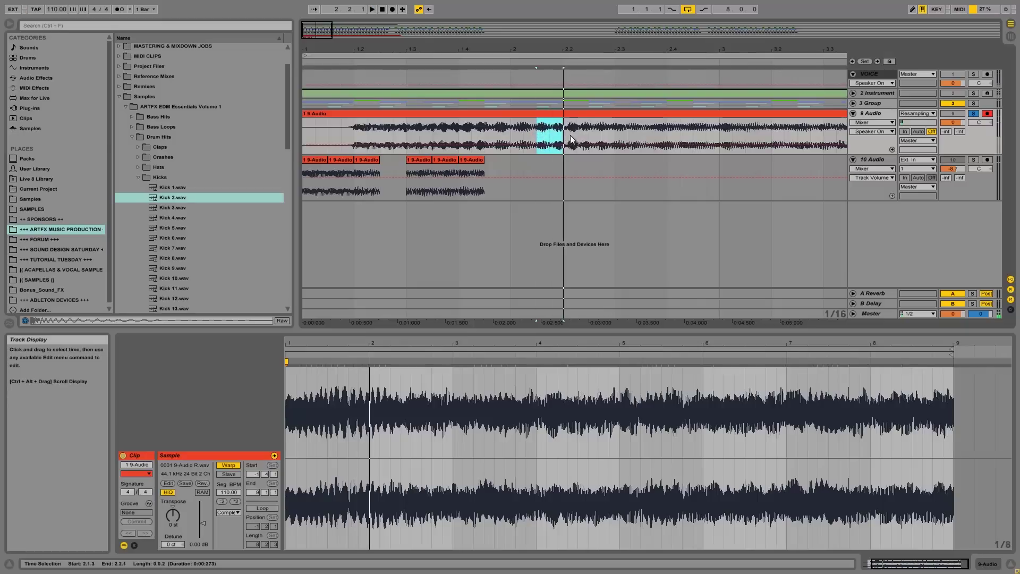
click(589, 132)
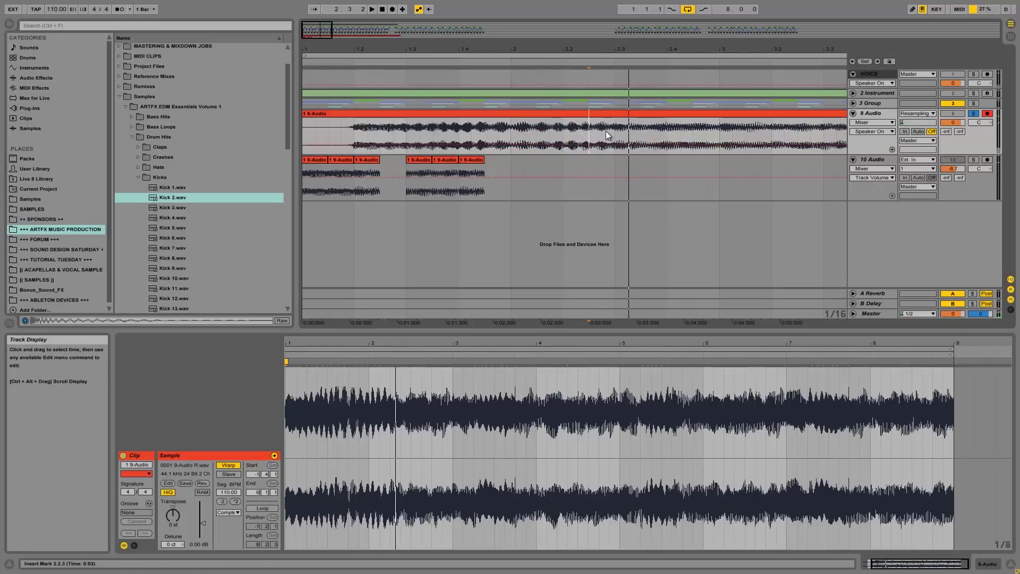
click(602, 131)
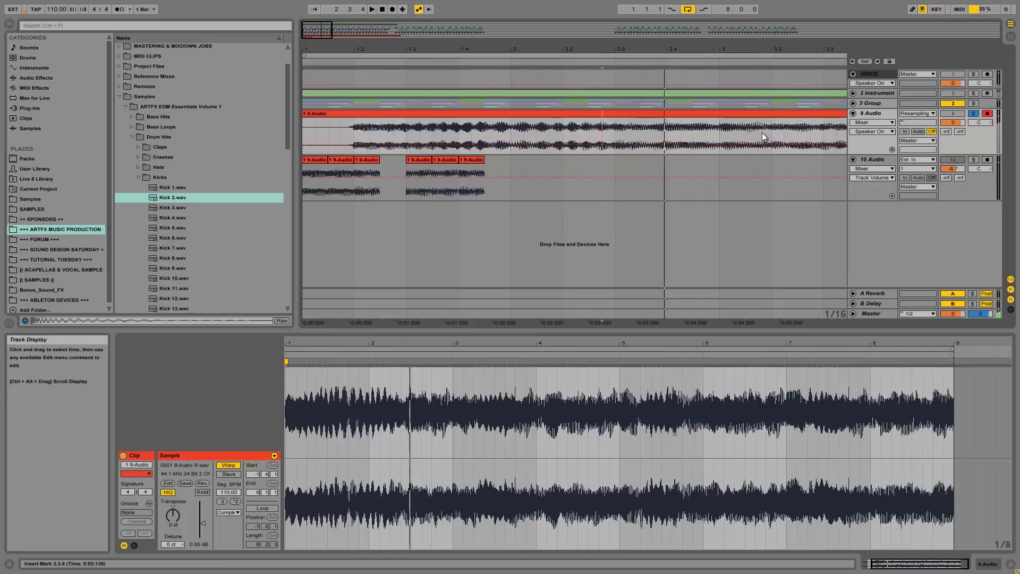
key(space)
Step: Listen to parts further into the 9 Audio clip, including 5.1.1 and 7.2.1
key(ctrl+a)
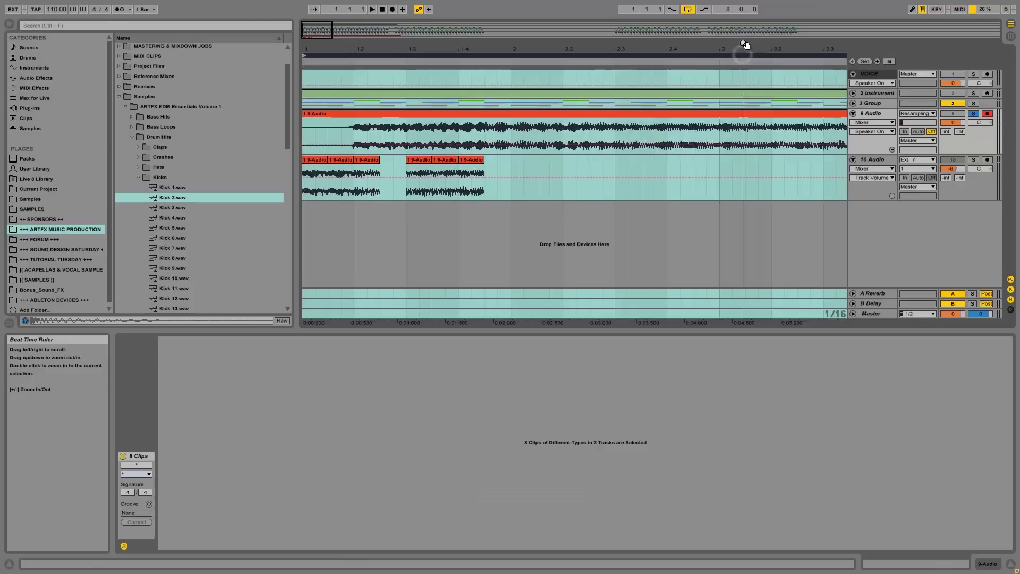
drag(743, 44, 743, 41)
click(460, 123)
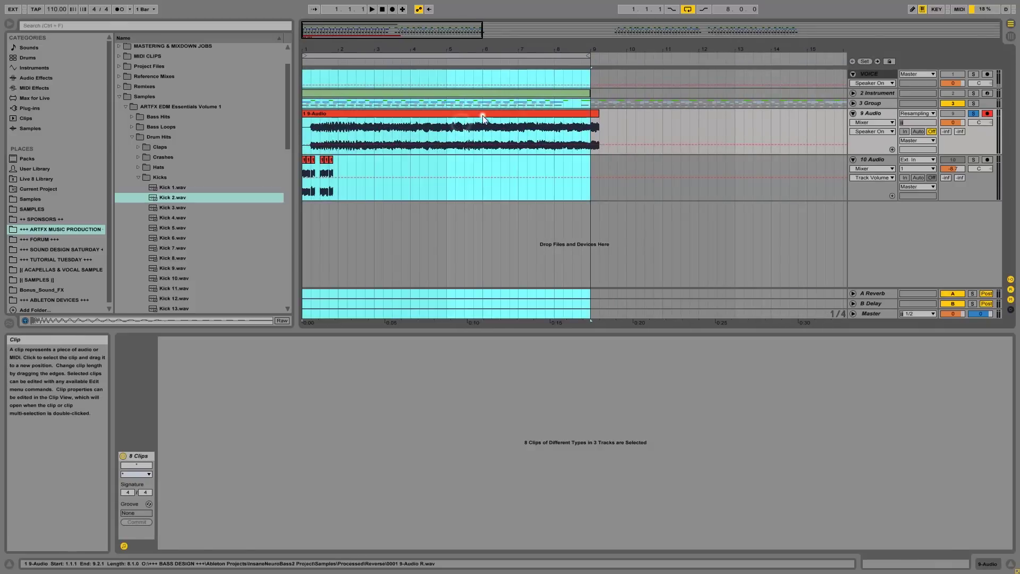
click(483, 116)
click(476, 123)
key(space)
click(444, 126)
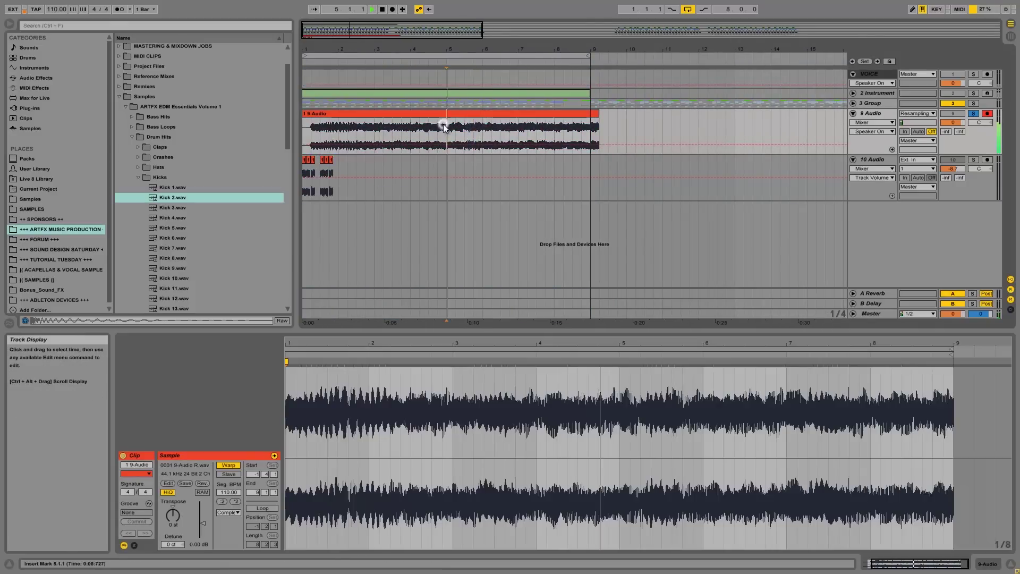
click(527, 128)
key(space)
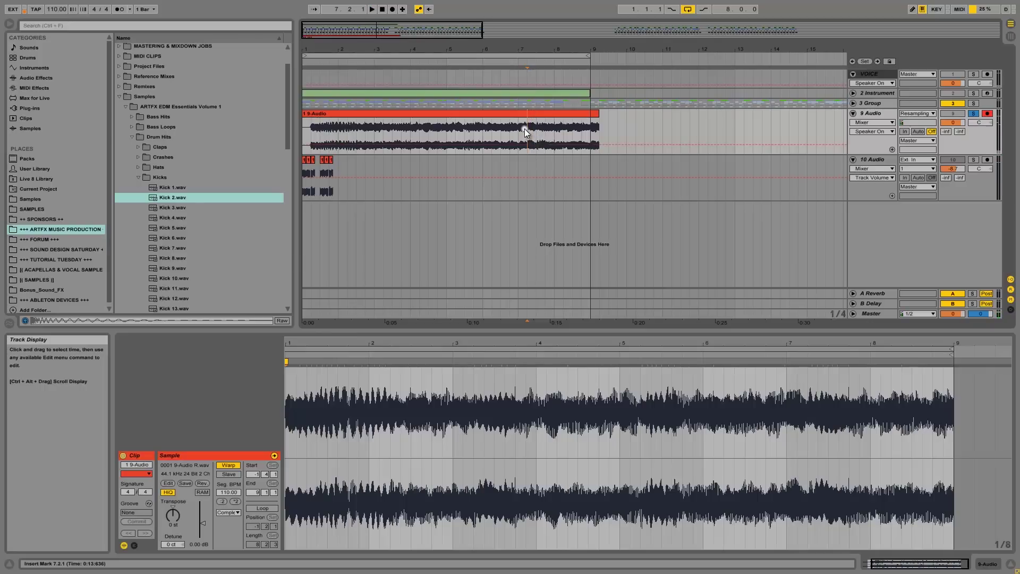
Step: Copy the one-beat slice at 7.2.1 of 9 Audio onto 10 Audio at 2.3.1 and play from 2.3.3
drag(532, 111, 357, 190)
drag(325, 48, 324, 51)
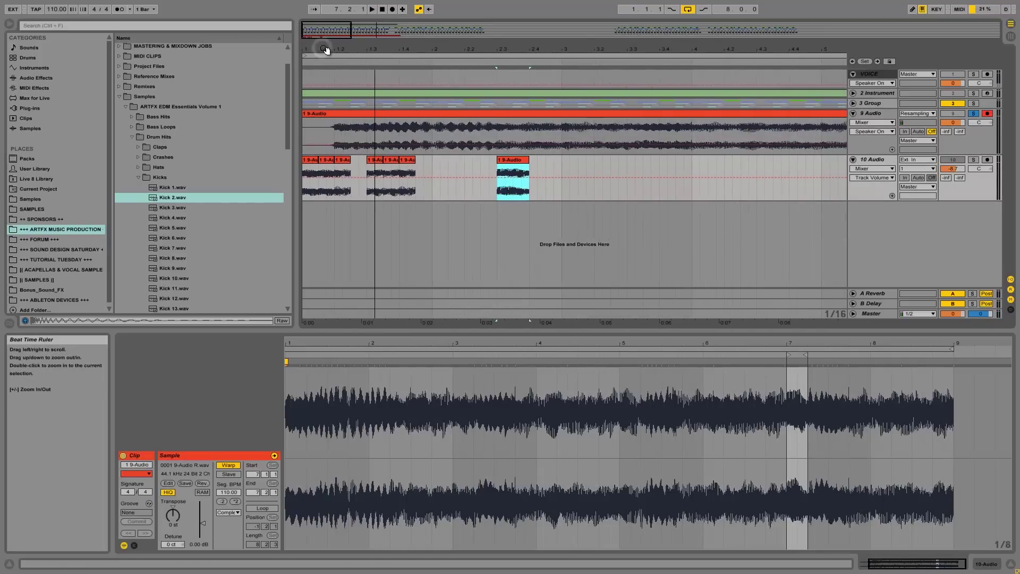
click(545, 174)
click(516, 170)
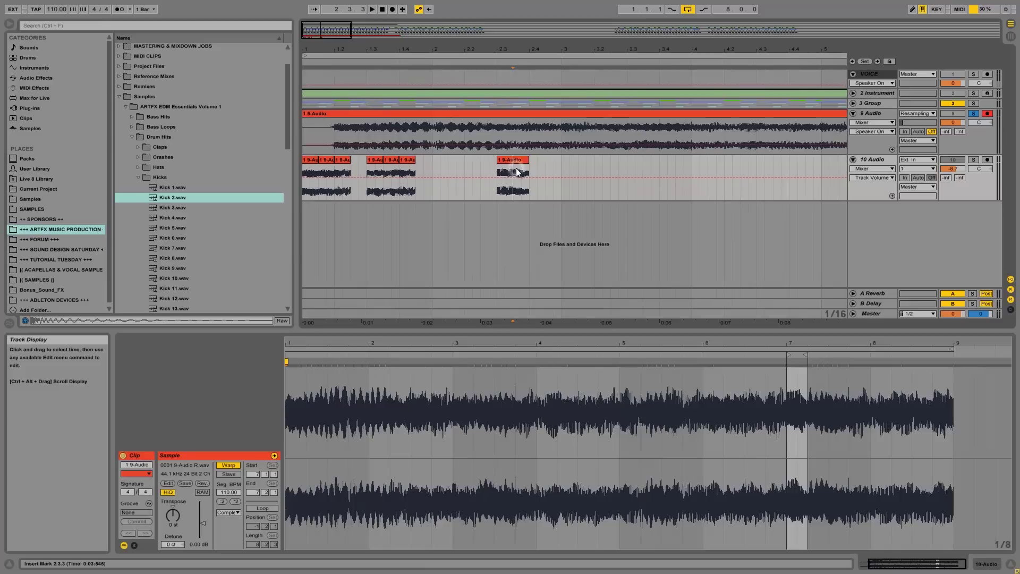
key(space)
key(space)
Step: Copy the second half of the 2.3.1 slice to 1.2.3 on 10 Audio, solo that track, and play from 1.1.1
drag(514, 171, 360, 161)
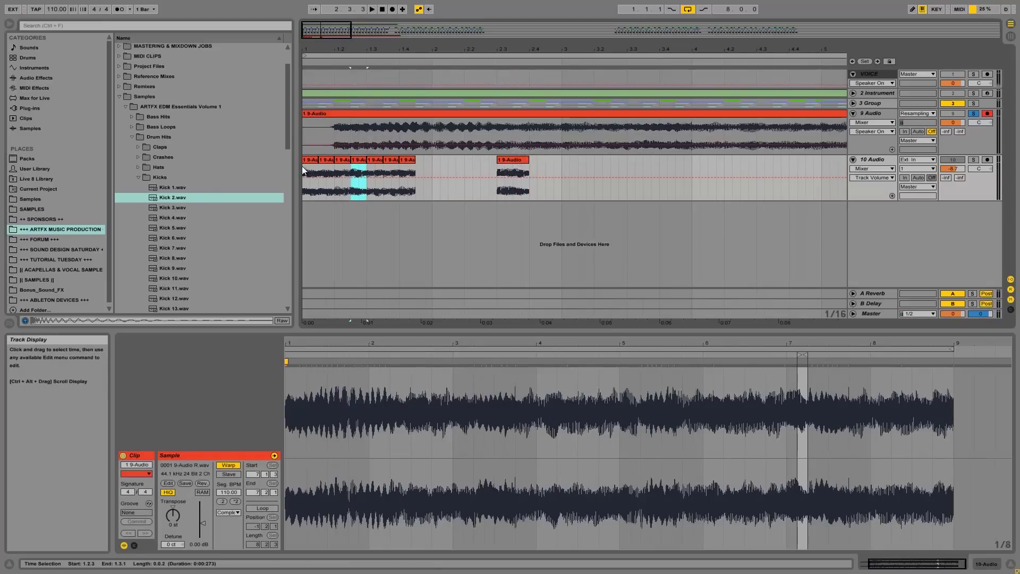
click(305, 166)
key(space)
key(space)
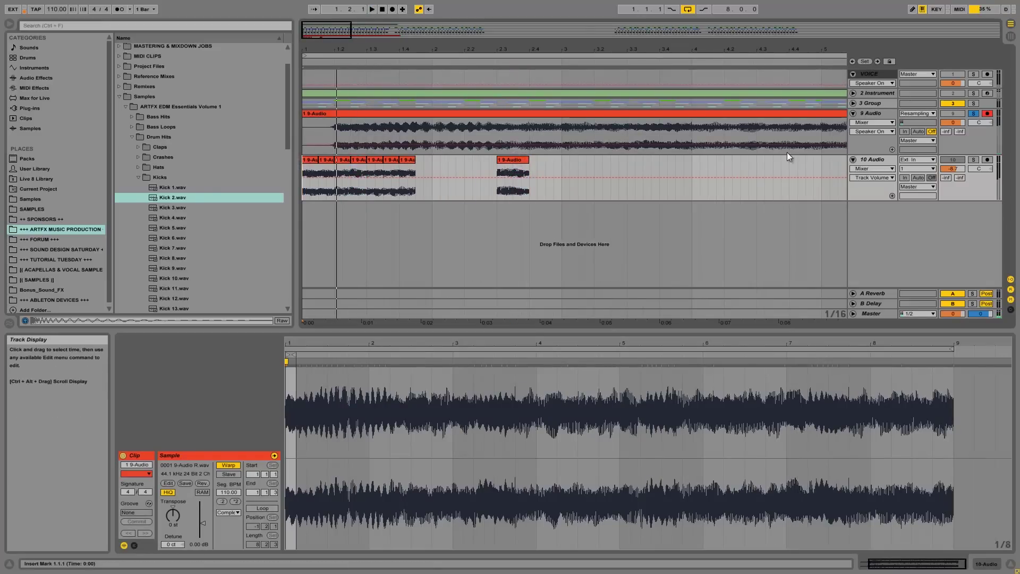
click(974, 159)
key(space)
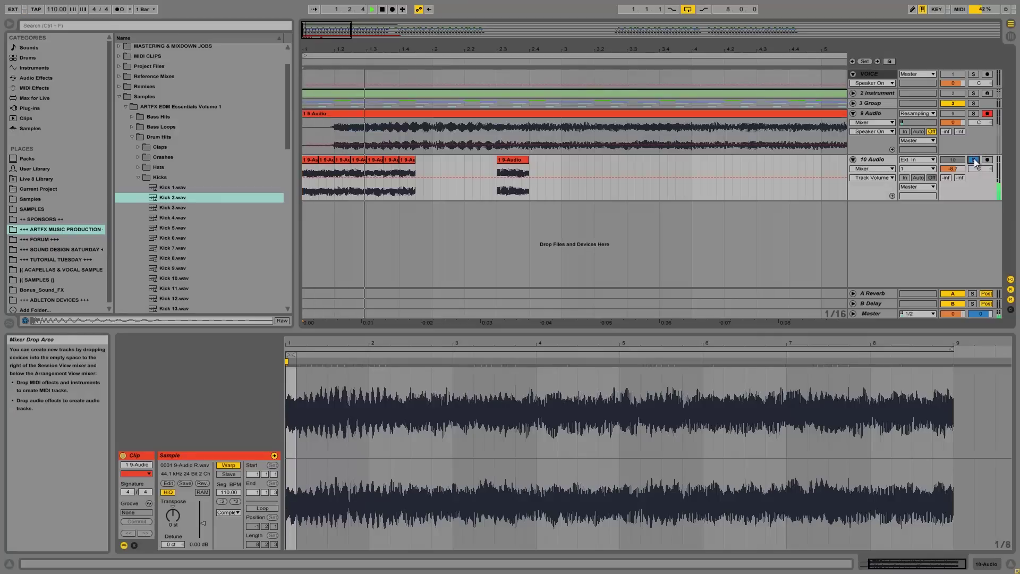
key(space)
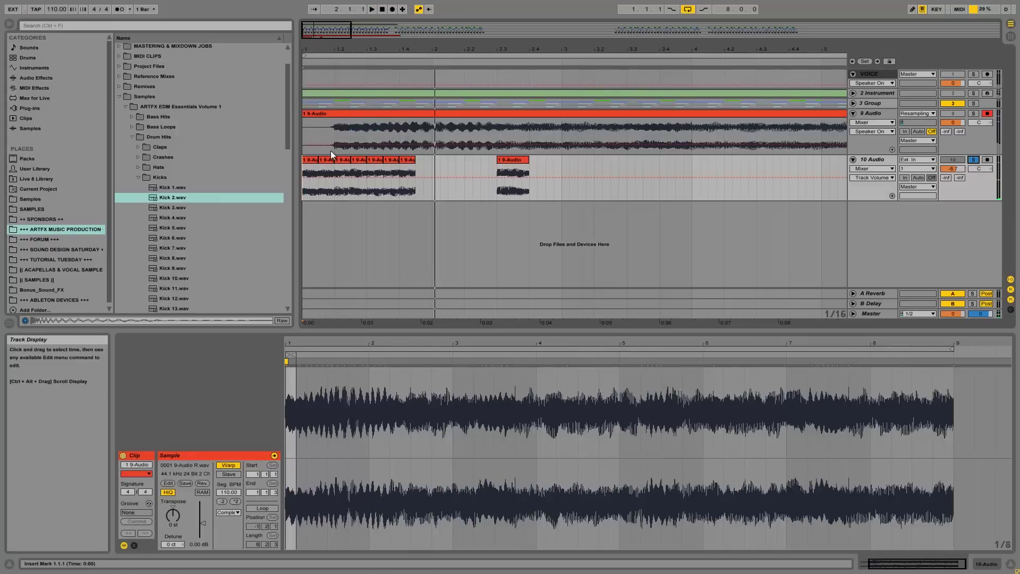
Step: Reverse the half-beat slice at 1.2.3 on 10 Audio and play from 1.2.1
click(358, 162)
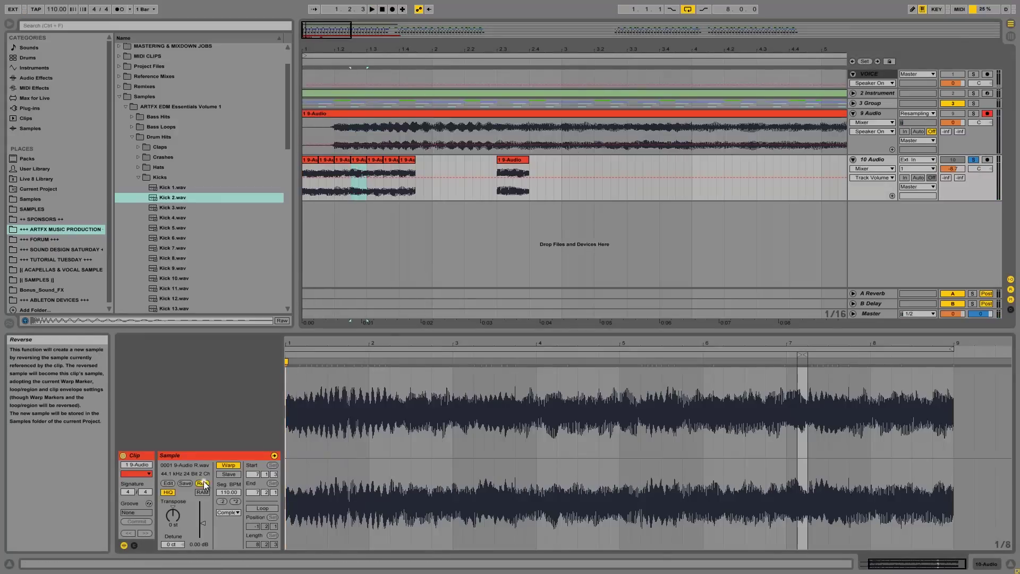
click(202, 483)
click(333, 167)
key(space)
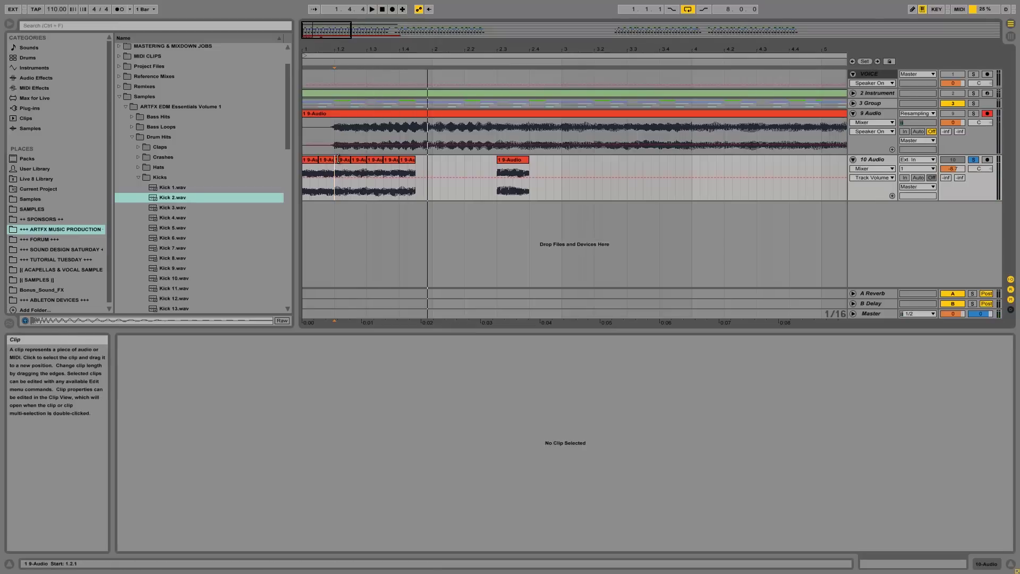
Step: Copy the half-beat slice at 1.2.3 on 10 Audio over the slice at 1.1.3 and play from 1.1.1
click(302, 171)
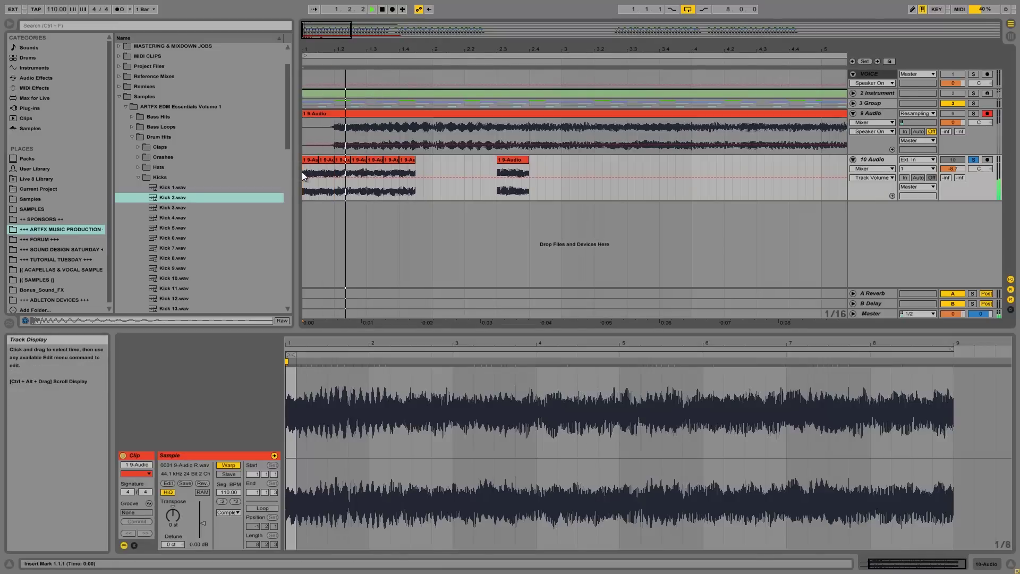
key(space)
drag(361, 159, 327, 162)
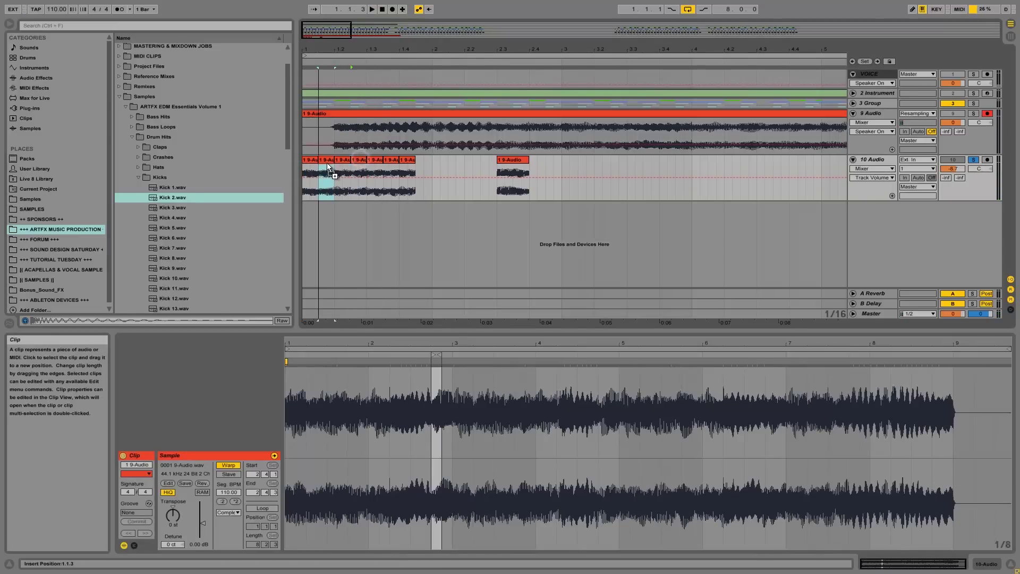
click(303, 169)
key(space)
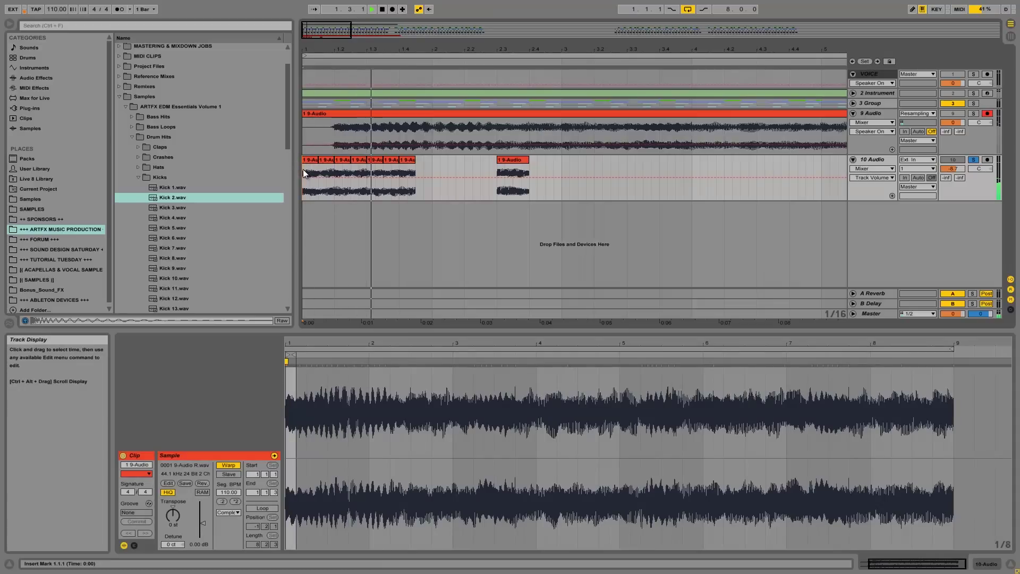
key(space)
Step: Copy the half-beat slice at 1.2.3 over the slice at 1.3.3 on 10 Audio and play from 1.1.1
drag(353, 160, 382, 160)
click(302, 165)
key(space)
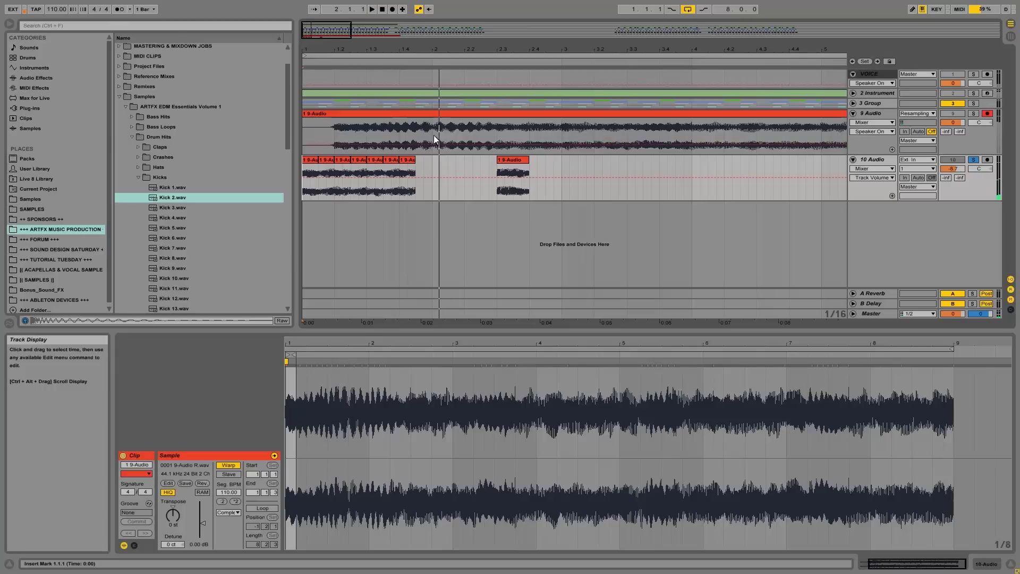
key(space)
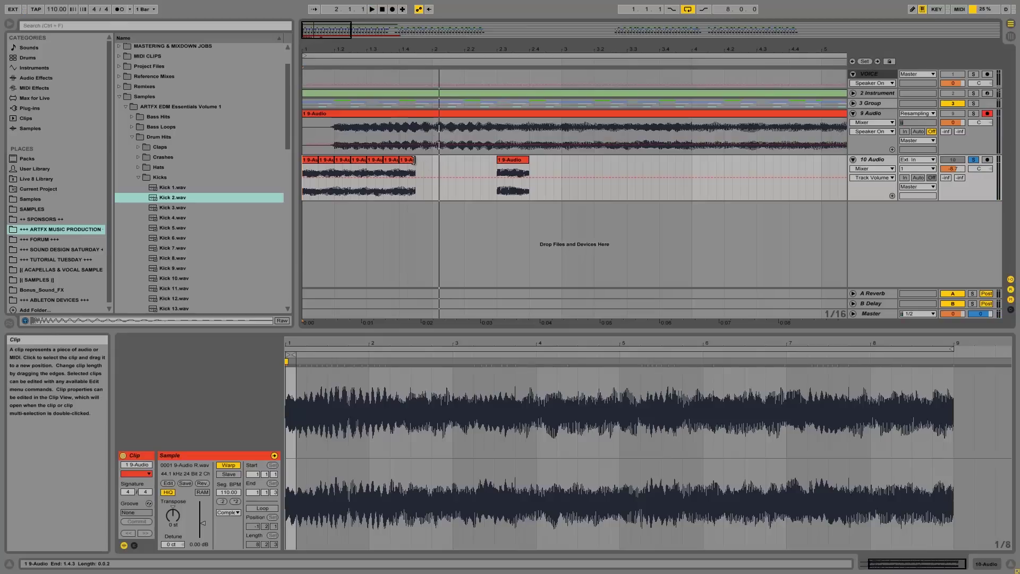
Step: Delete the leftover one-beat slice at 2.3.1, unsolo 10 Audio, and play from 1.1.1 with the other tracks
click(432, 165)
click(518, 162)
key(Delete)
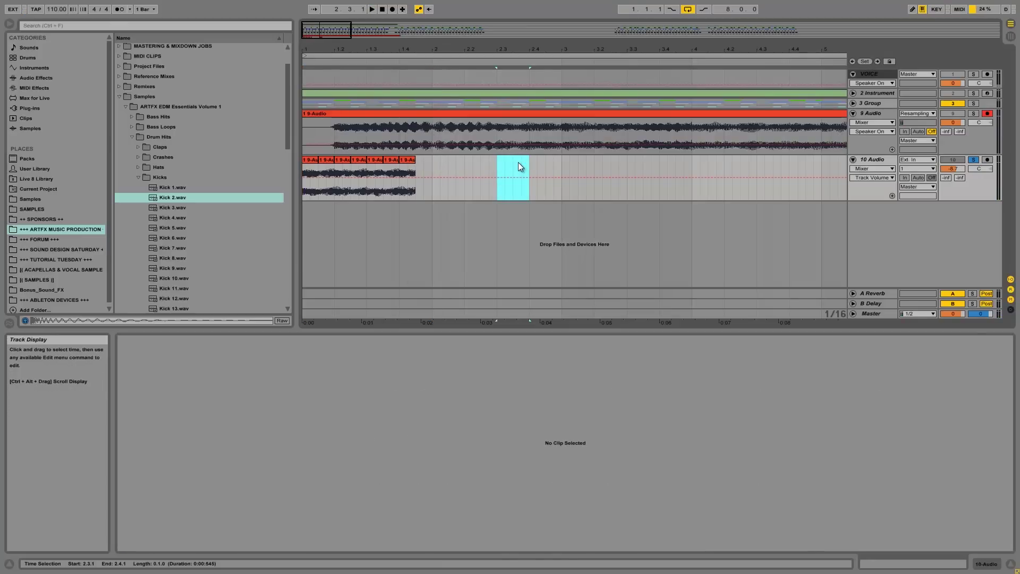
click(973, 159)
key(space)
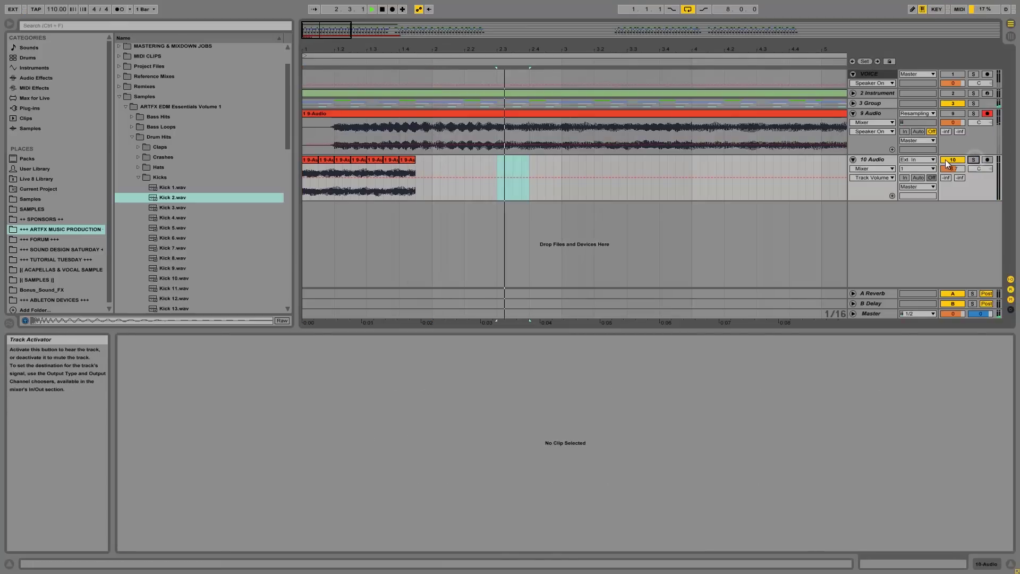
click(310, 160)
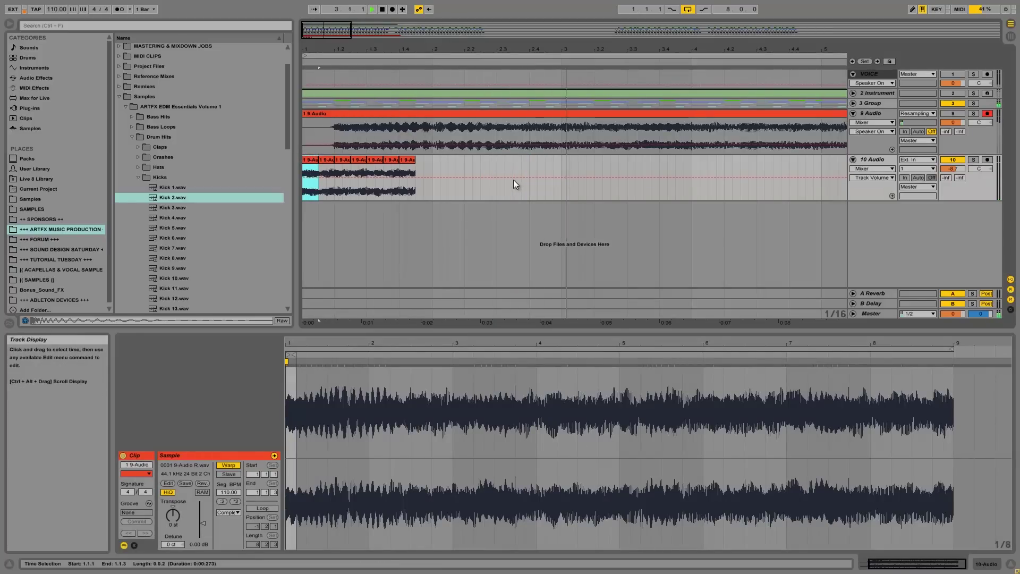
key(space)
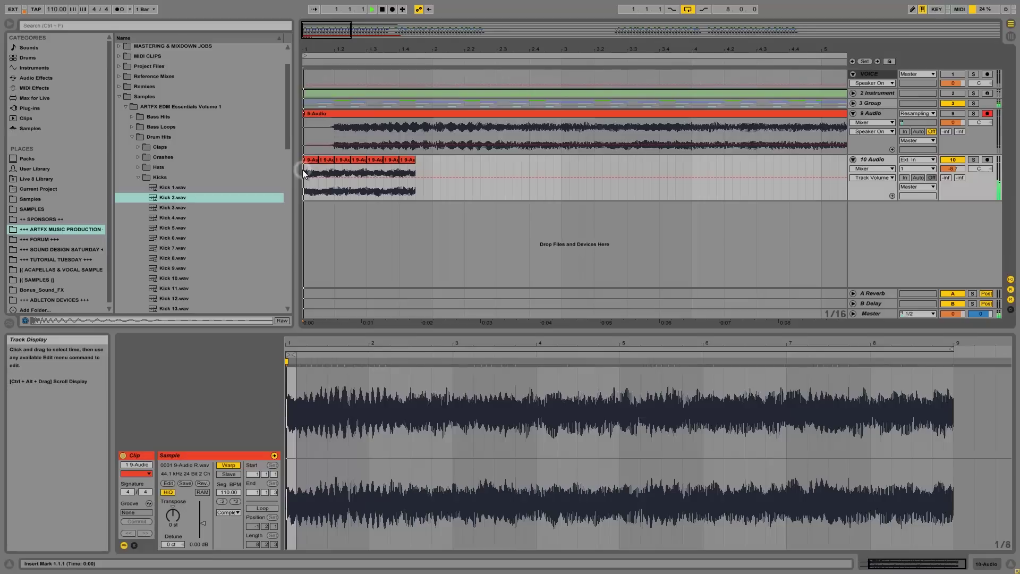
Step: Try trimming the start of the 1.2.3 slice on 10 Audio to 1.2.4, listen from 1.1.1, and undo the trim
drag(309, 45, 314, 85)
click(451, 157)
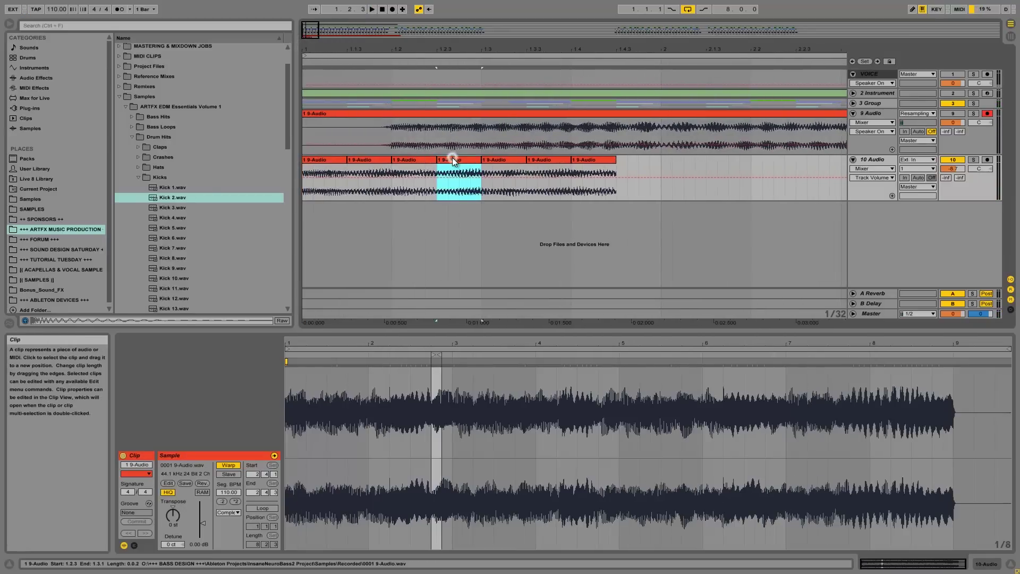
drag(440, 160, 463, 160)
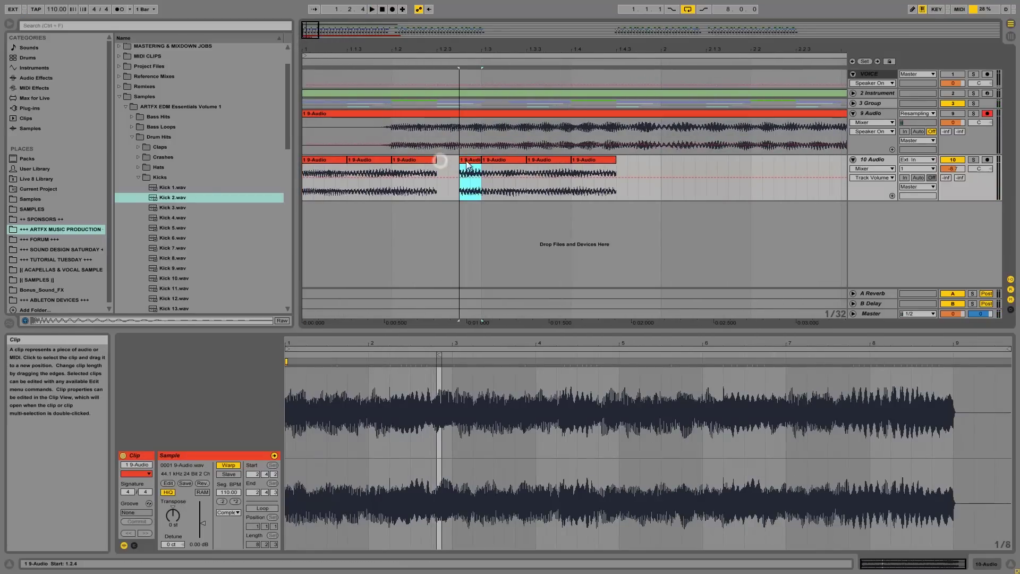
click(307, 168)
key(space)
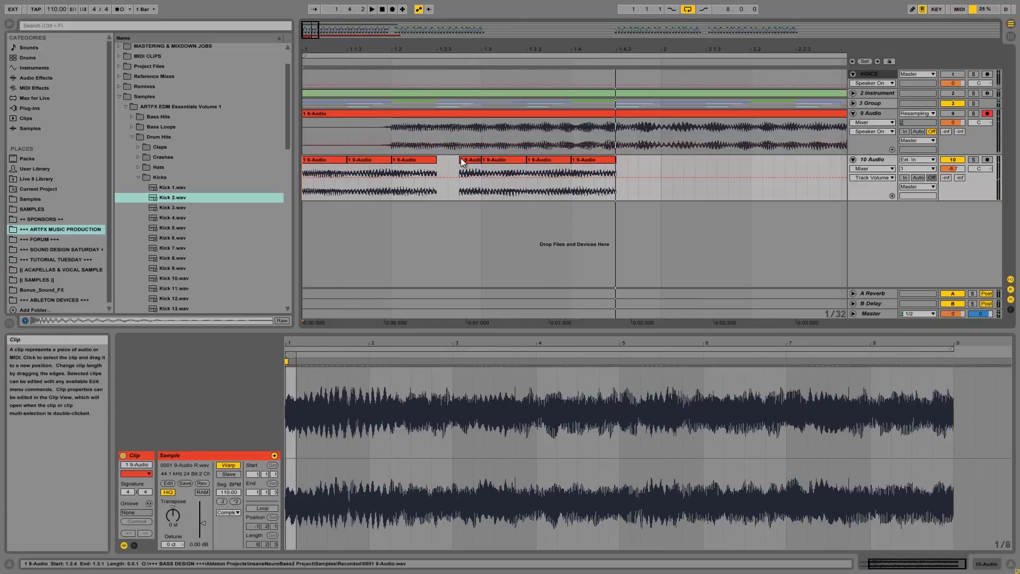
key(ctrl+z)
Step: Move the half-beat slice from 1.2.3 to 1.3.1 on 10 Audio and play from 1.1.1
drag(457, 161, 502, 161)
click(304, 168)
key(space)
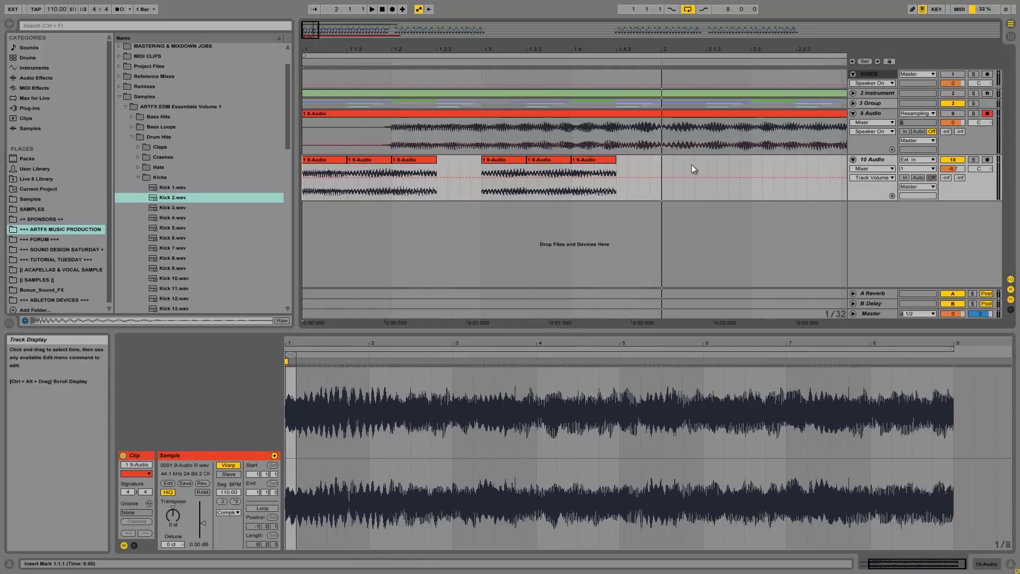
mouse_move(660, 168)
mouse_down()
mouse_move(460, 167)
mouse_move(660, 167)
mouse_up()
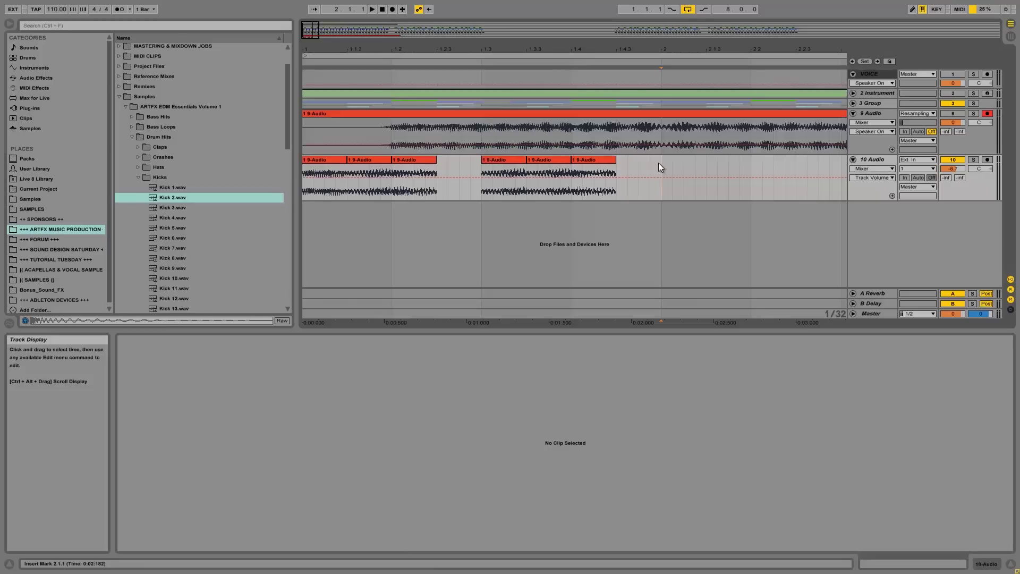
click(303, 173)
key(space)
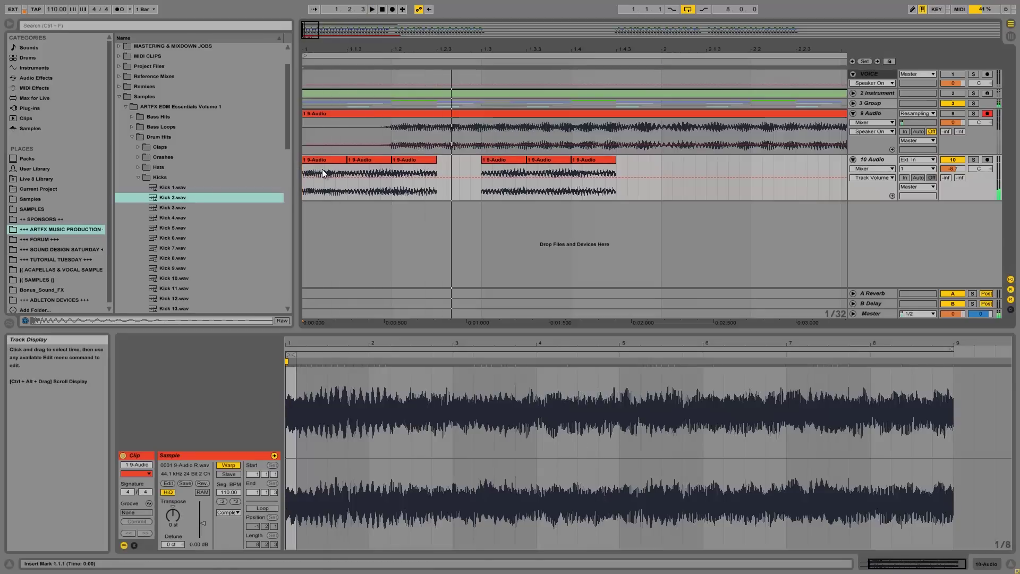
key(space)
Step: Copy the half-beat slice at 1.1.3 over the first slice at 1.1.1 on 10 Audio and play from 1.1.1
drag(361, 159, 317, 162)
click(305, 167)
key(space)
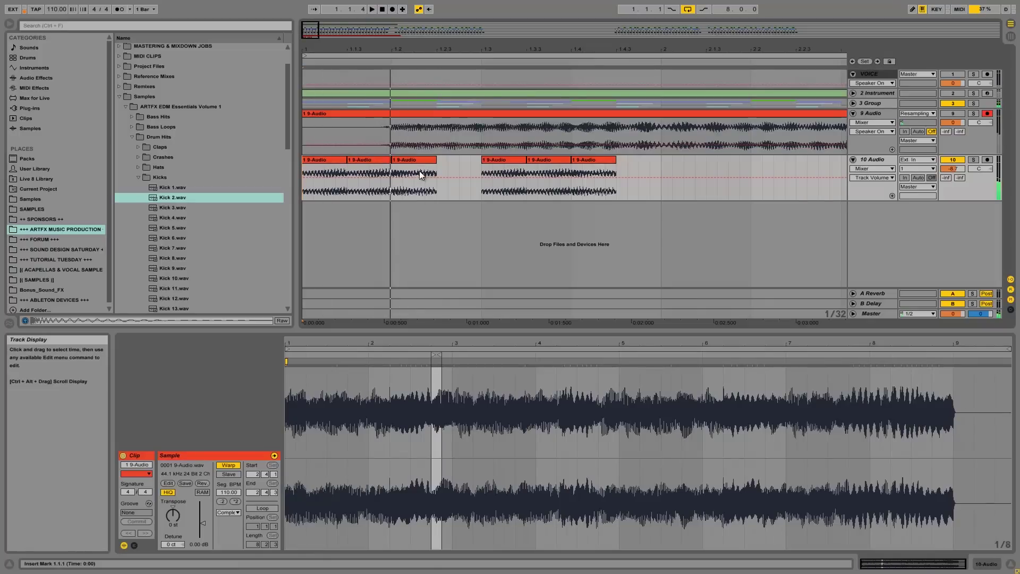
Step: Move the half-beat slice from 1.2.1 to 1.2.3 on 10 Audio and play from 1.1.1
drag(432, 163, 477, 162)
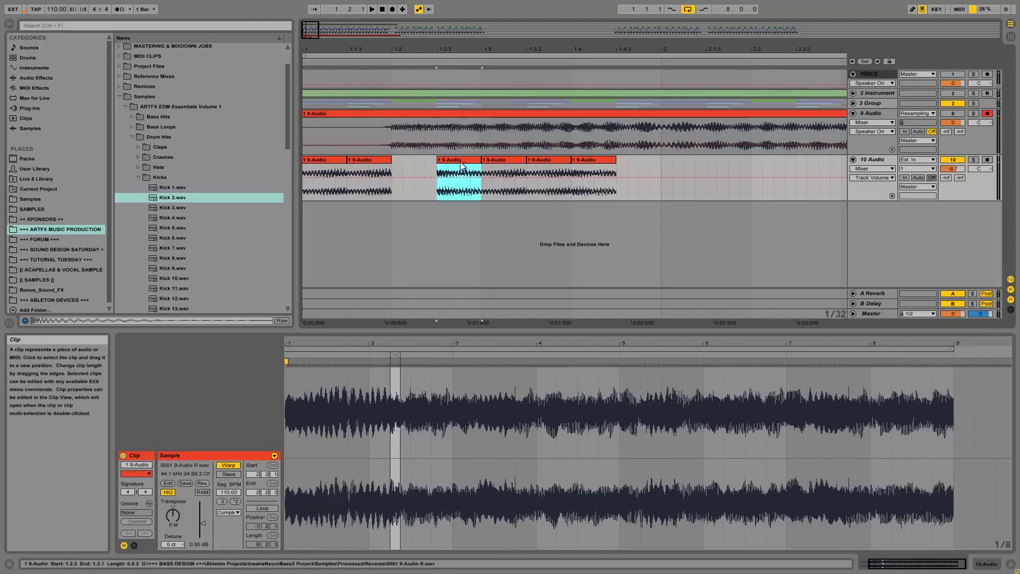
click(397, 170)
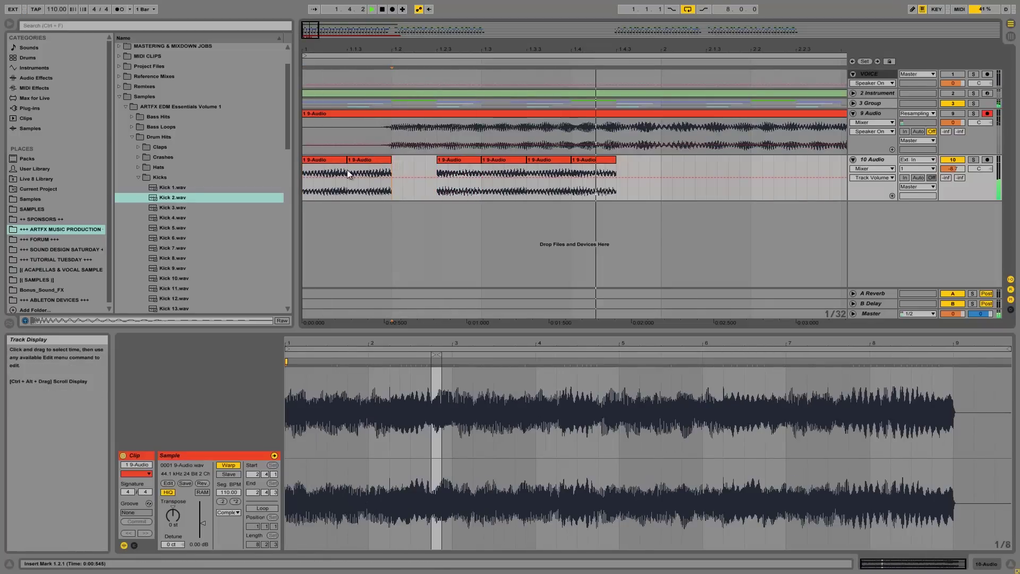
click(305, 169)
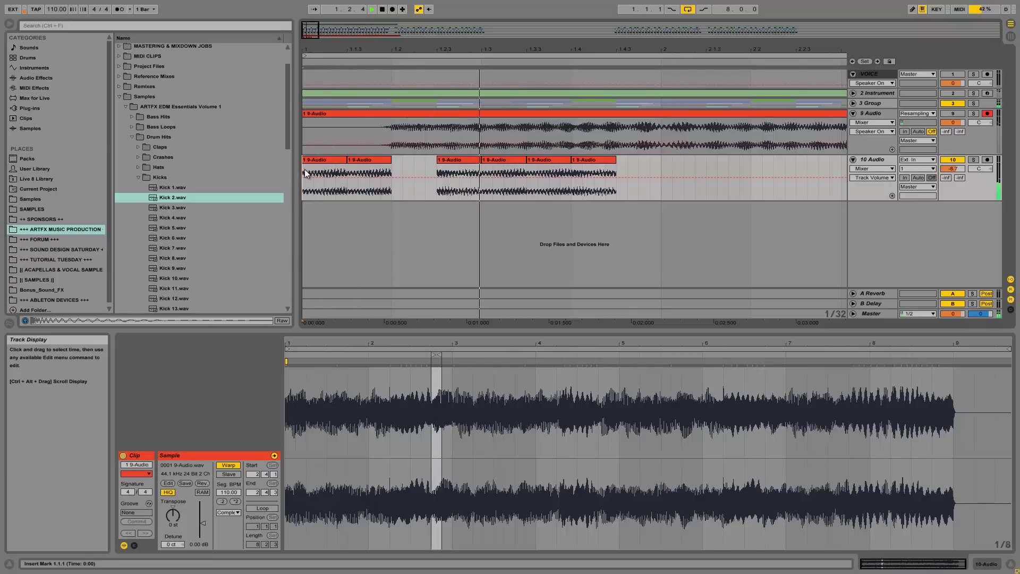
key(space)
Step: Remove the last half-beat slice, at 1.4.1 on 10 Audio, and play from 1.1.1
drag(595, 162, 639, 161)
key(Delete)
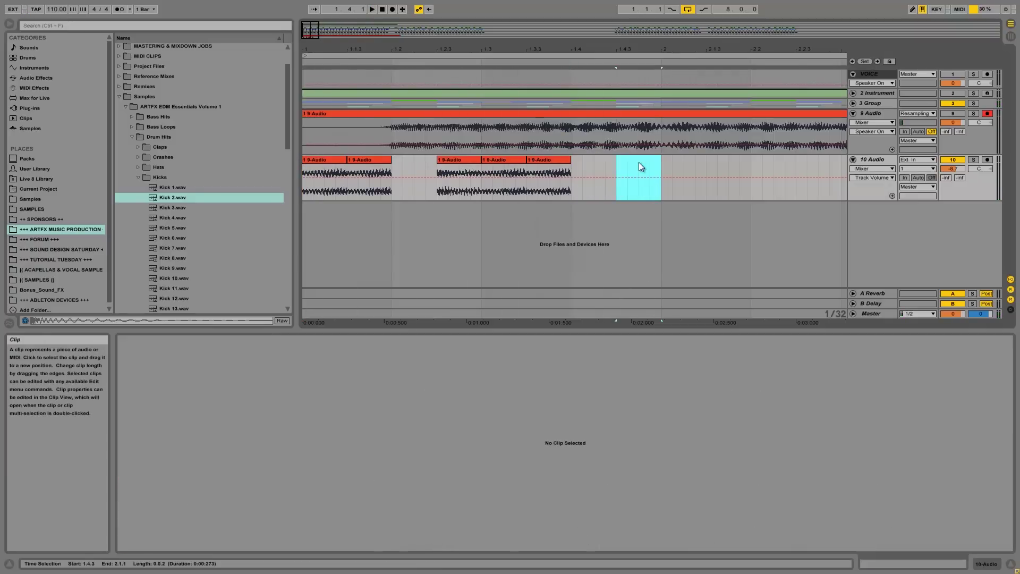
click(304, 173)
key(space)
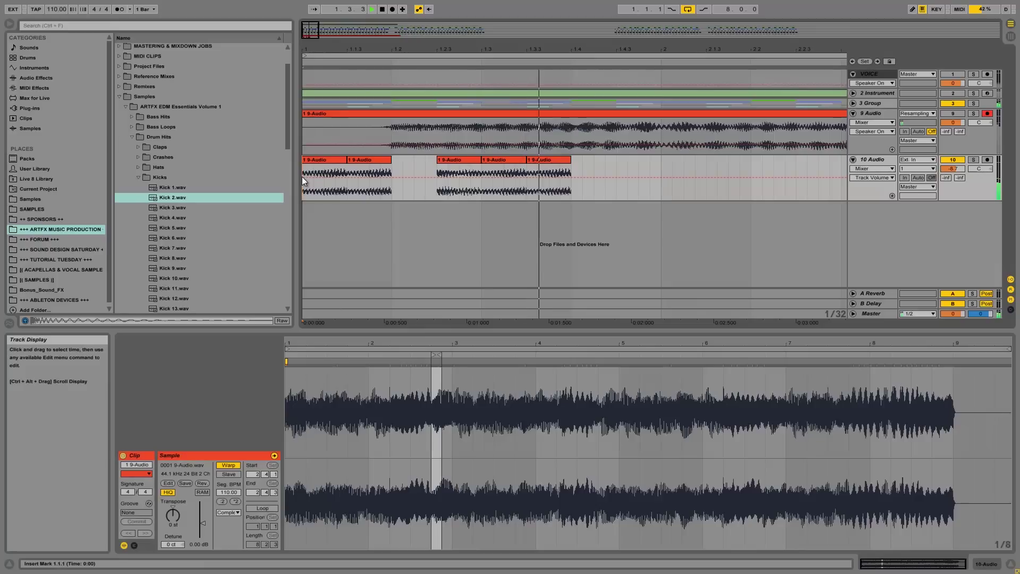
key(space)
Step: Solo 9 Audio and listen to its clip around 5.2.1 and from 7.2.2 to 7.3.1 for another bass sound
drag(473, 51, 475, 49)
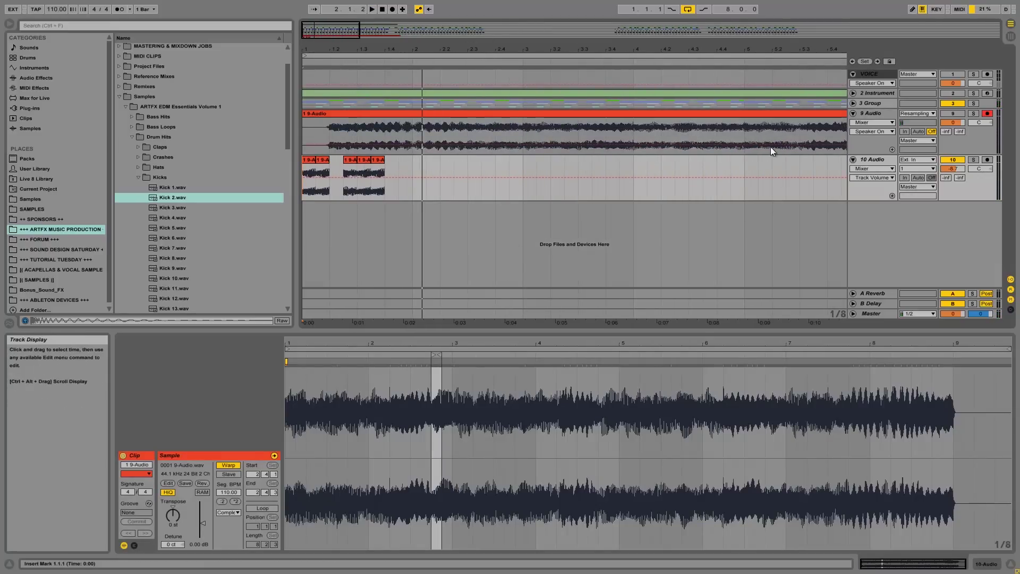
click(776, 131)
click(973, 113)
key(space)
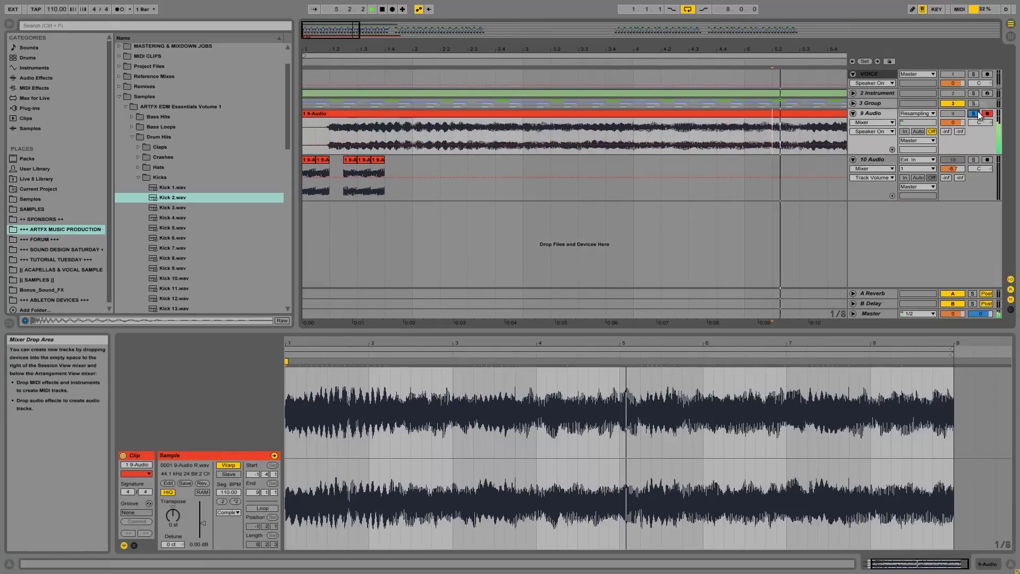
click(824, 129)
key(space)
drag(841, 47, 839, 53)
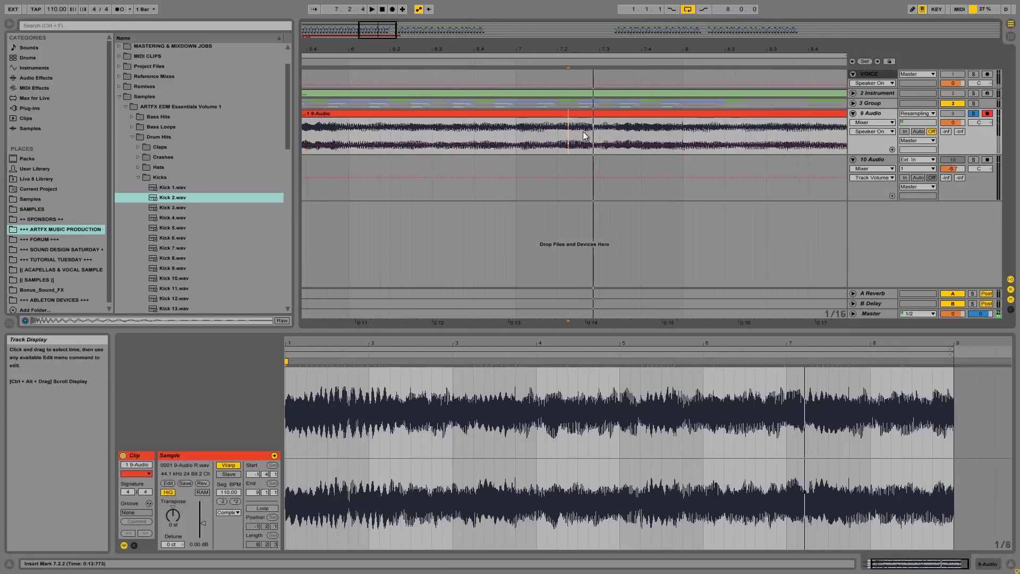
key(space)
key(space)
key(space)
drag(594, 133, 612, 133)
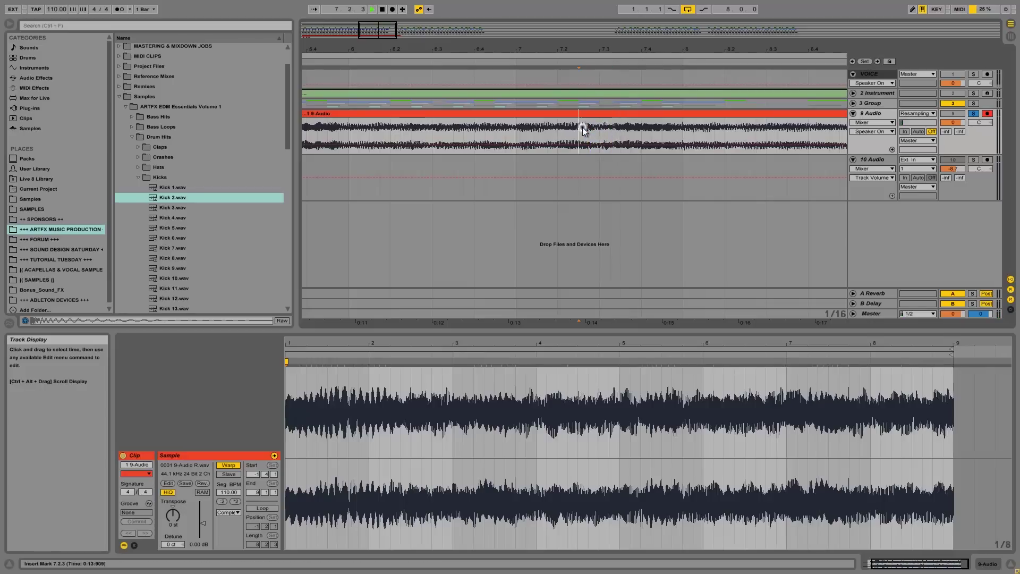
click(601, 130)
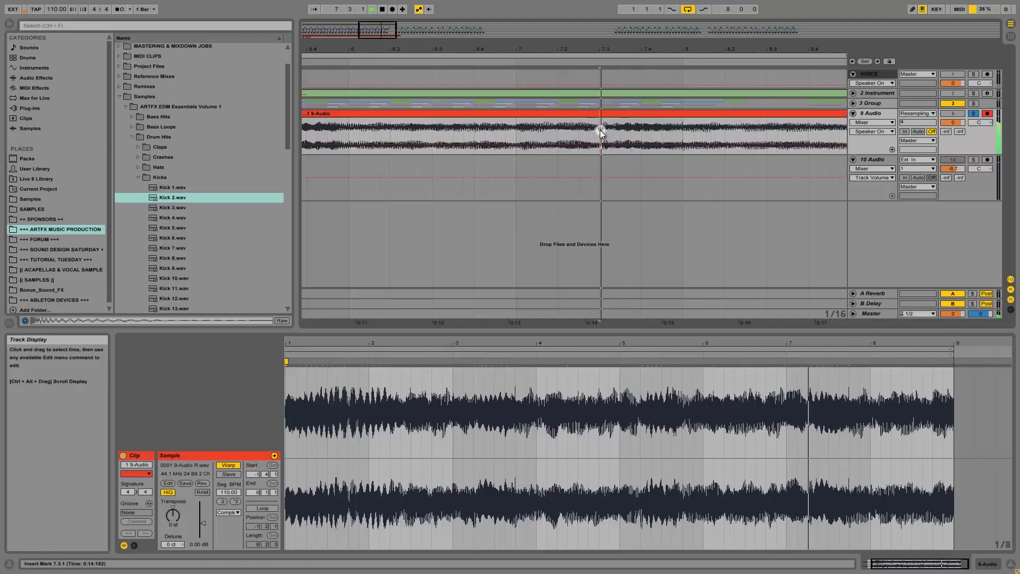
Step: Copy the half-beat section from 7.3.1 to 7.3.3 of 9 Audio onto 10 Audio at 1.4.3 and play it soloed from 1.1.1
drag(601, 129, 623, 134)
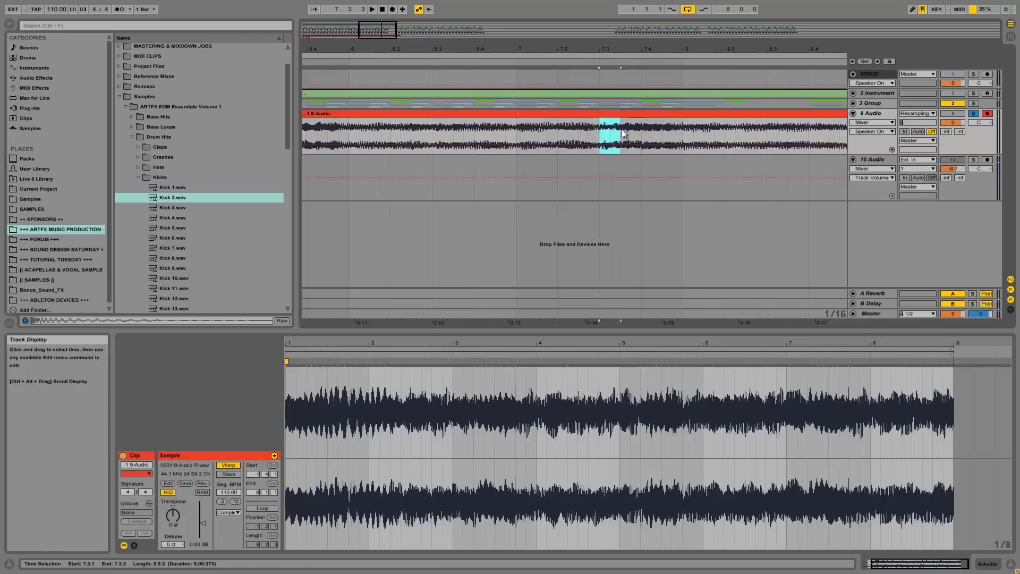
drag(472, 46, 501, 44)
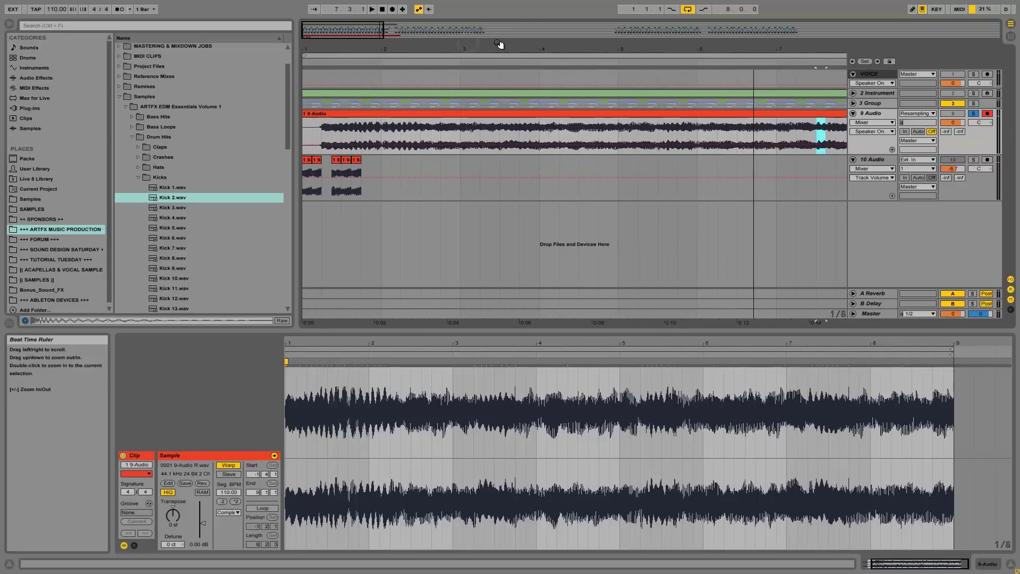
click(371, 164)
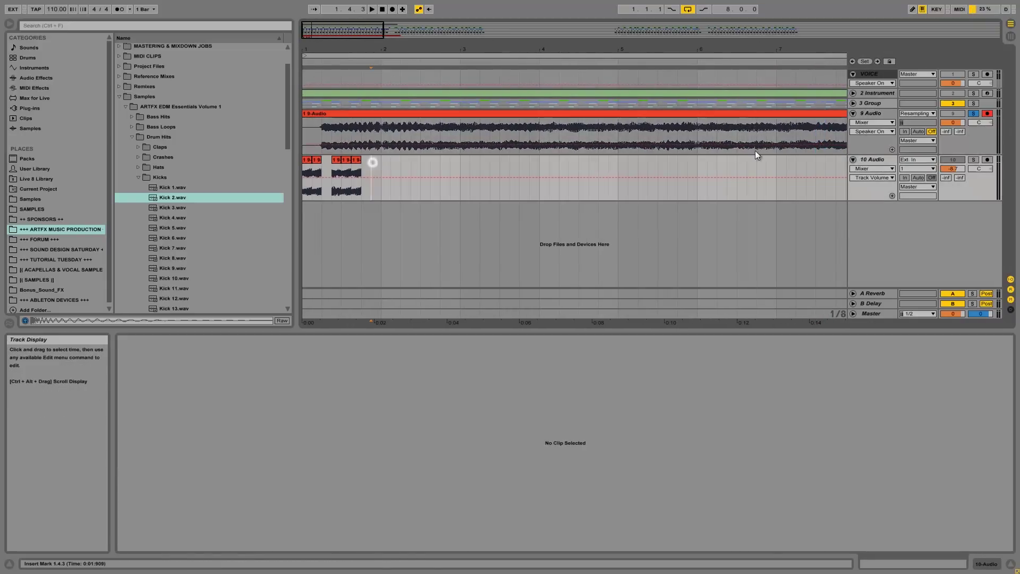
key(ctrl+v)
click(974, 160)
click(307, 169)
key(space)
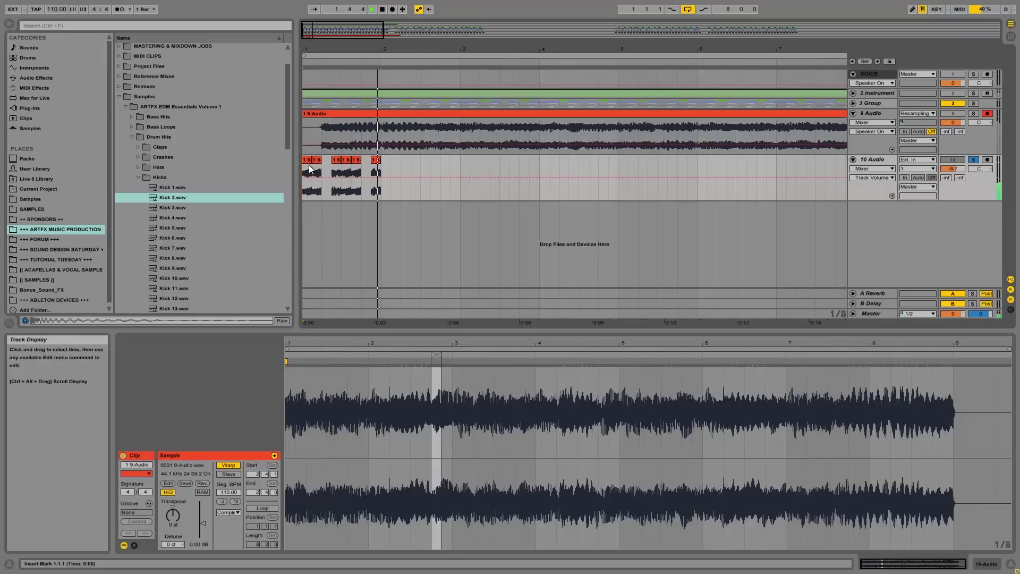
Step: Unsolo 10 Audio, set its volume to -3.4, and play the pattern with the drums from 1.1.1
drag(308, 48, 310, 46)
click(973, 160)
key(space)
mouse_move(955, 169)
mouse_down()
mouse_move(954, 154)
mouse_move(954, 171)
mouse_up()
key(space)
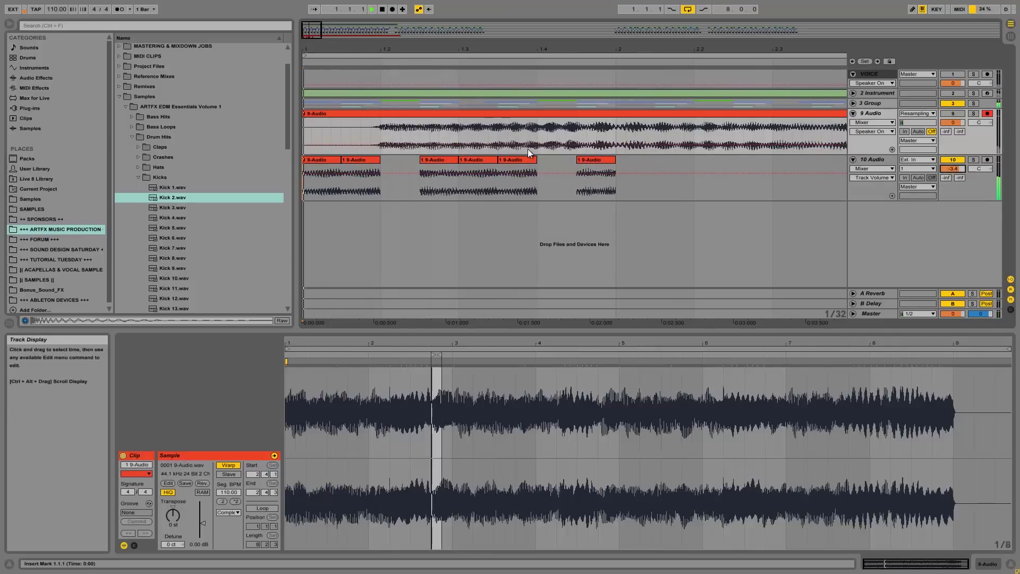
key(space)
key(space)
key(space)
Step: Move the half-beat slice at 1.2.3 on 10 Audio earlier to start just after 1.2.2, and trim its end to 1.2.3
drag(414, 52, 412, 52)
drag(583, 161, 553, 165)
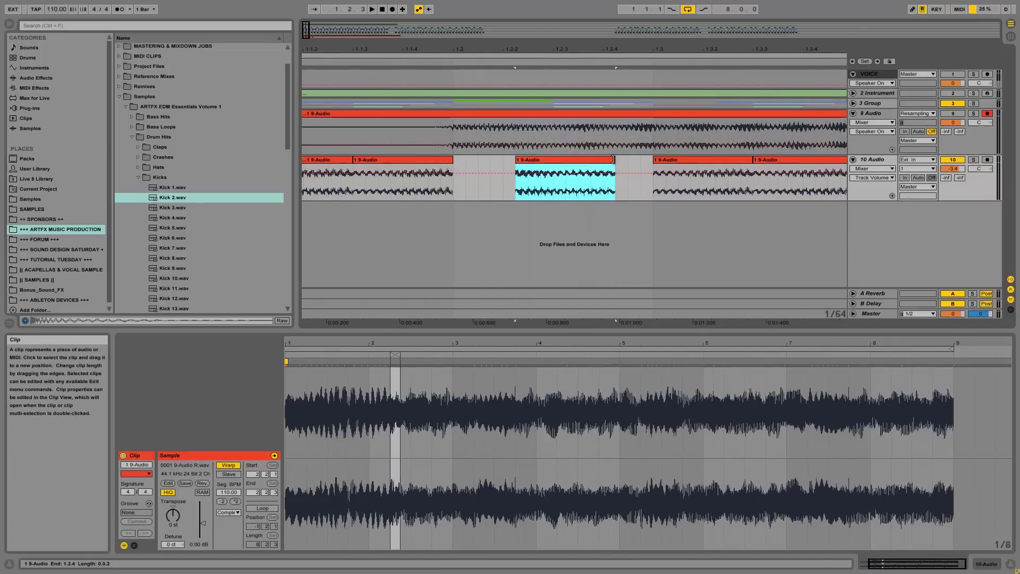
drag(614, 159, 553, 161)
click(561, 167)
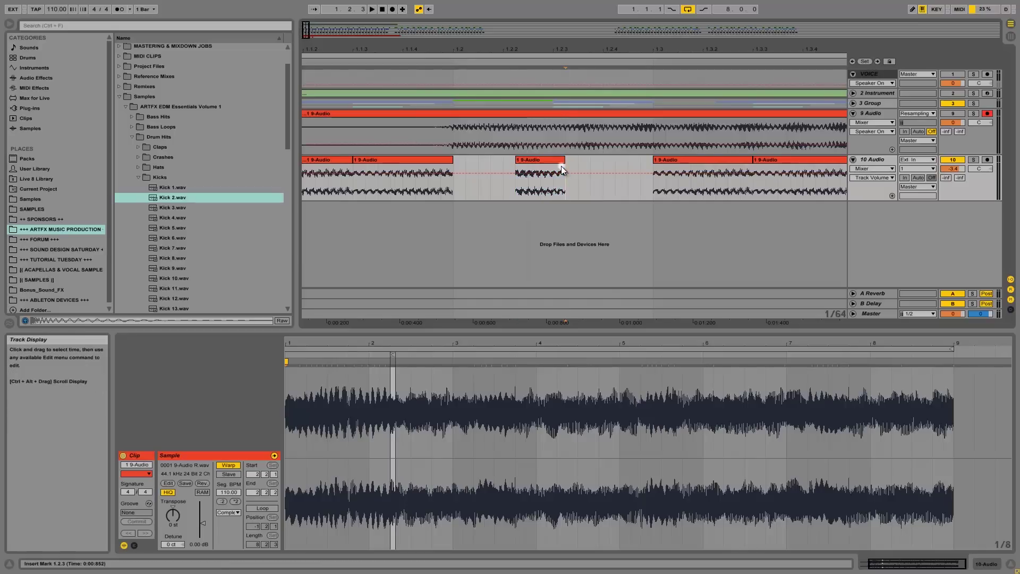
click(535, 167)
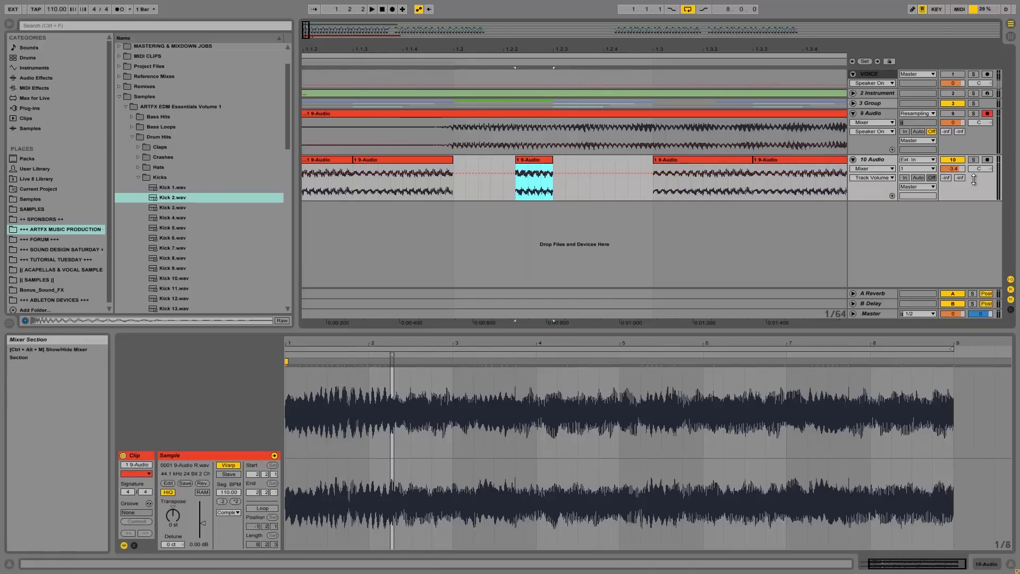
Step: Show the clip fades on 10 Audio in place of the mixer volume envelope
click(878, 168)
click(862, 185)
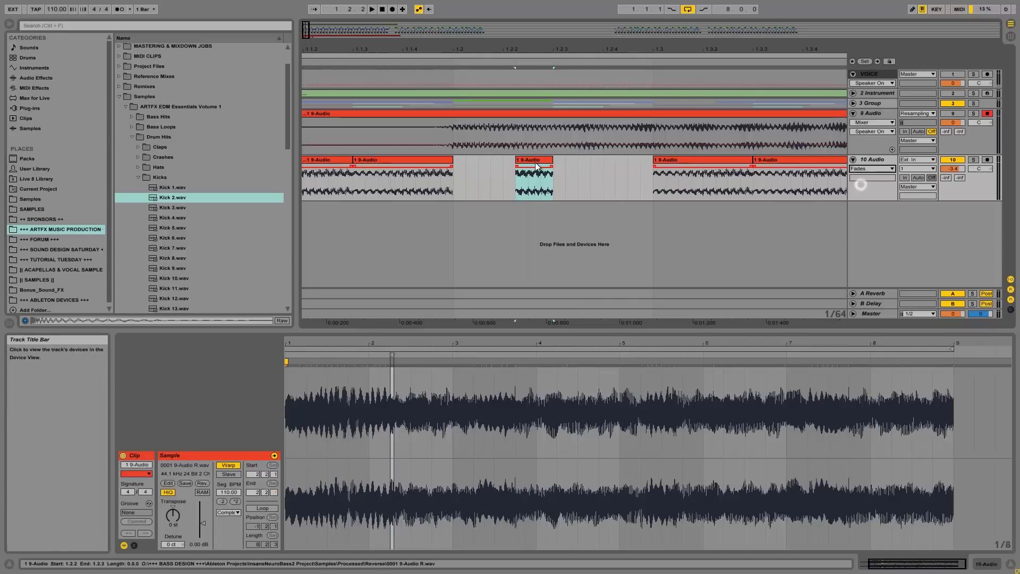
Step: Duplicate the short slice after 1.2.2 twice, ending the last copy at 1.3.1, add fade-outs to all three, and play from 1.2.1
drag(540, 160, 635, 161)
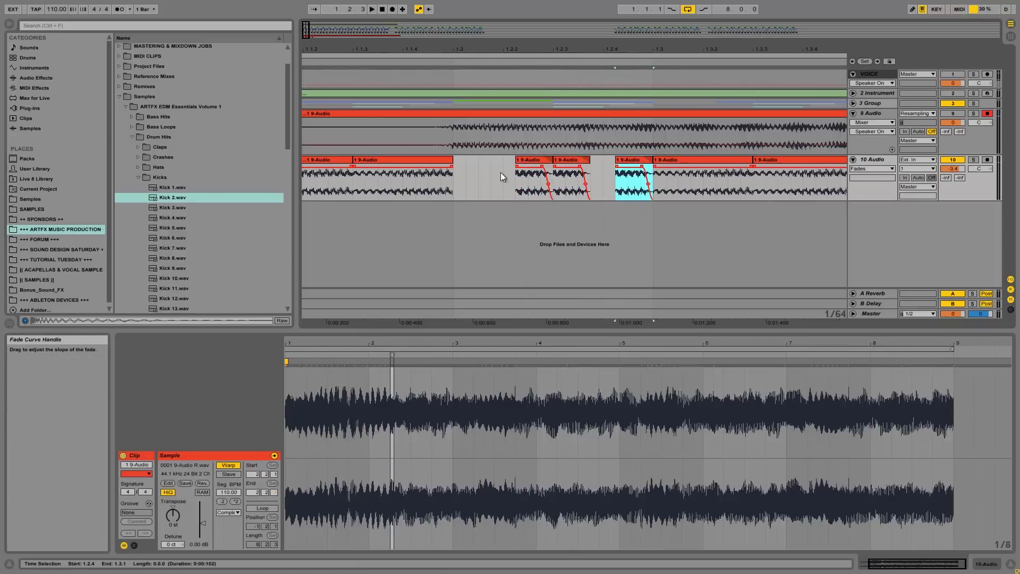
click(465, 167)
key(space)
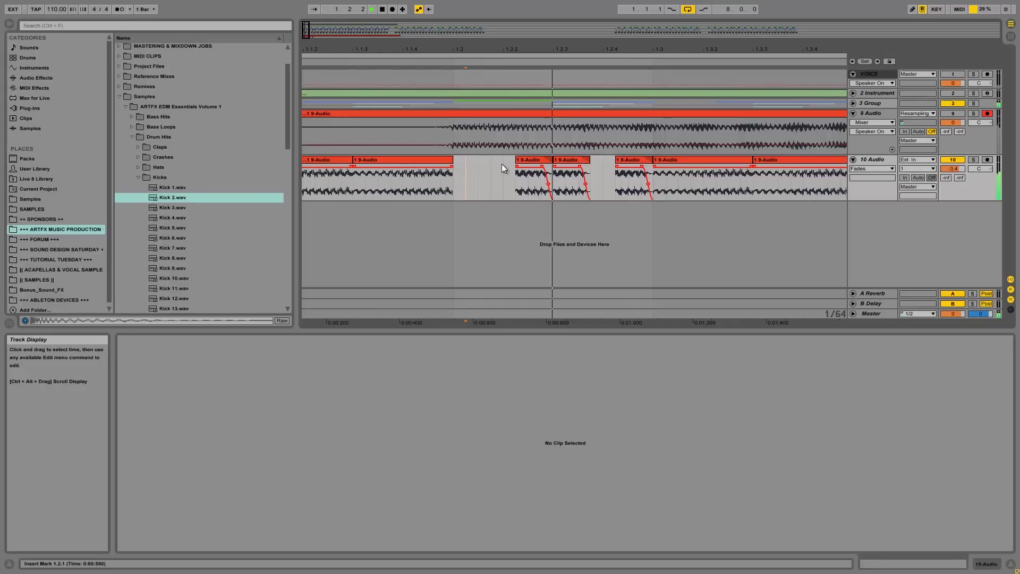
key(space)
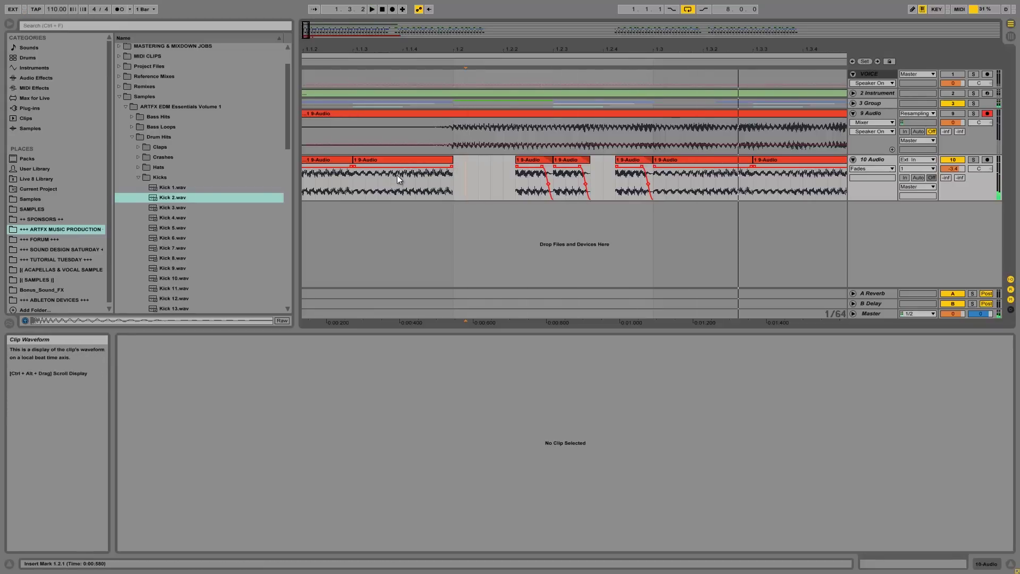
click(454, 176)
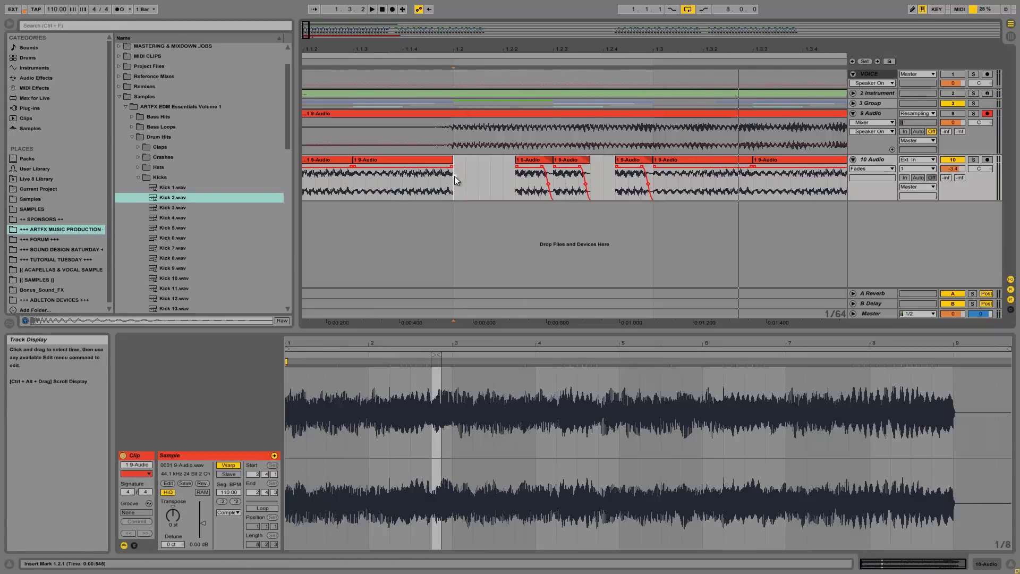
key(space)
key(space)
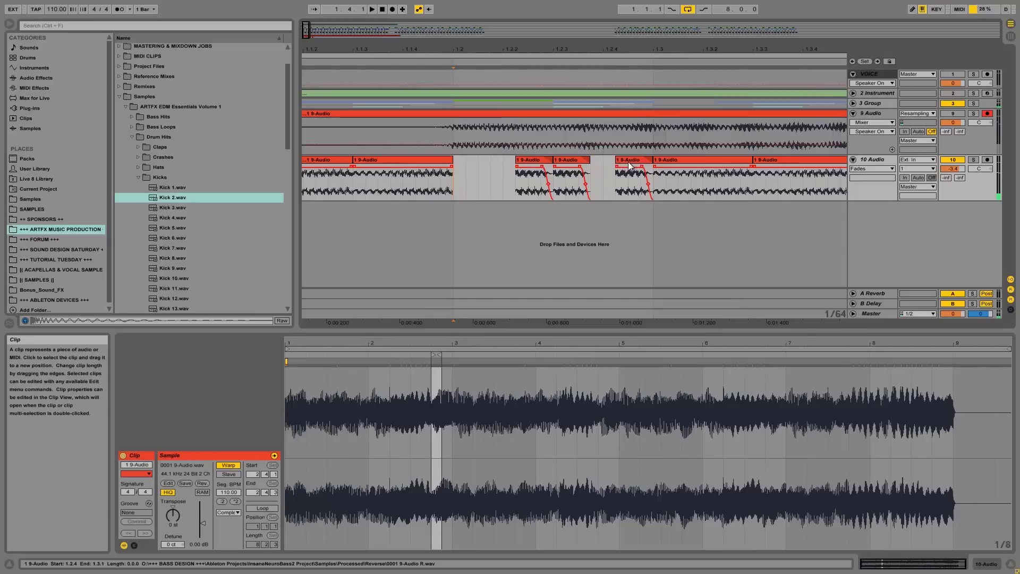
Step: Try trimming the start of the half-beat slice at 1.3.1 to 1.3.2 on 10 Audio, and play from 1.3.1
drag(434, 48, 434, 48)
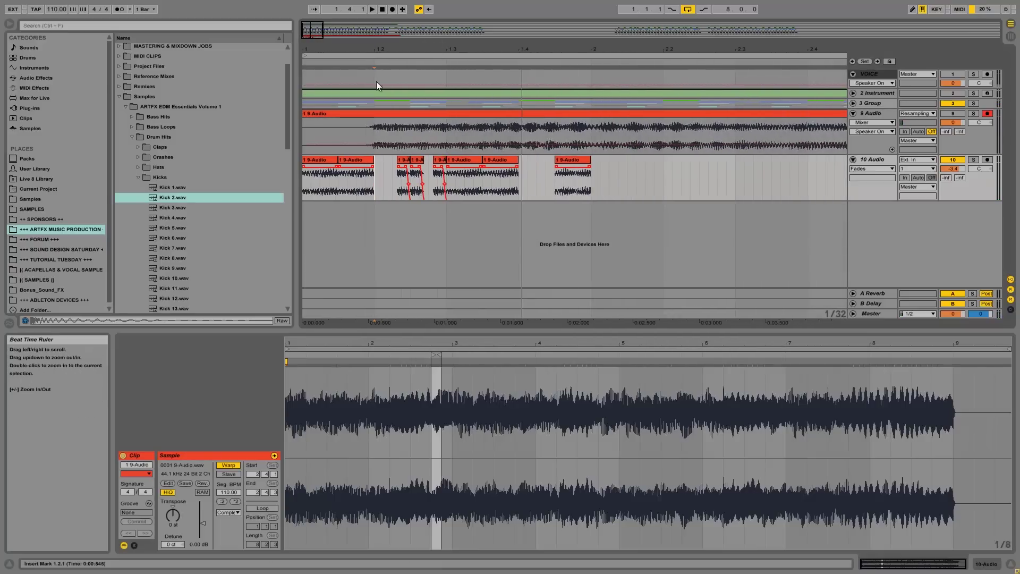
click(460, 161)
drag(449, 159, 465, 160)
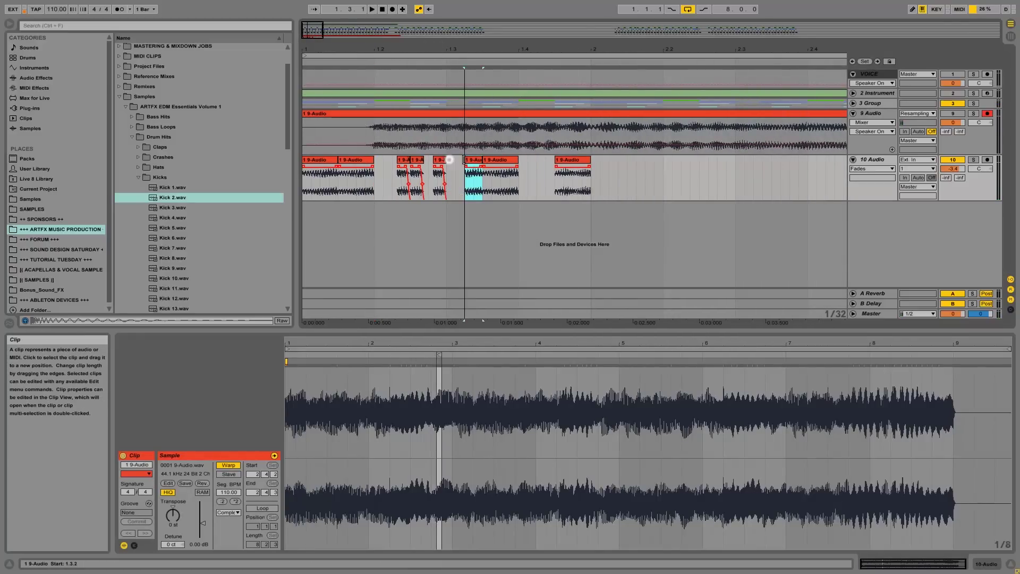
click(441, 160)
click(451, 160)
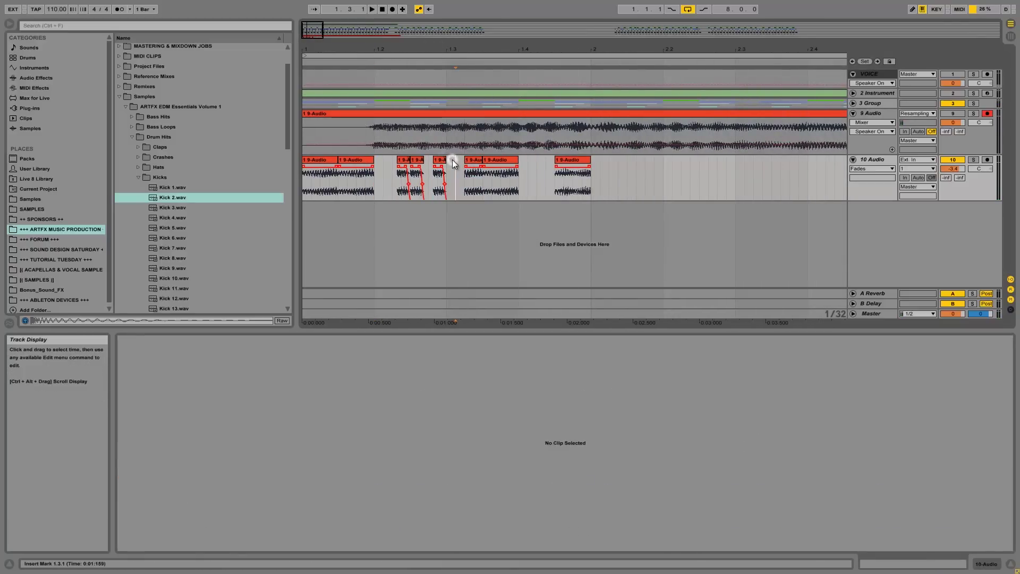
key(space)
key(space)
Step: Add long fade-ins to the half-beat slices at 1.3.1 and 1.1.1 on 10 Audio, and play from 1.1.1
mouse_move(466, 159)
mouse_down()
mouse_move(448, 160)
mouse_move(470, 169)
mouse_up()
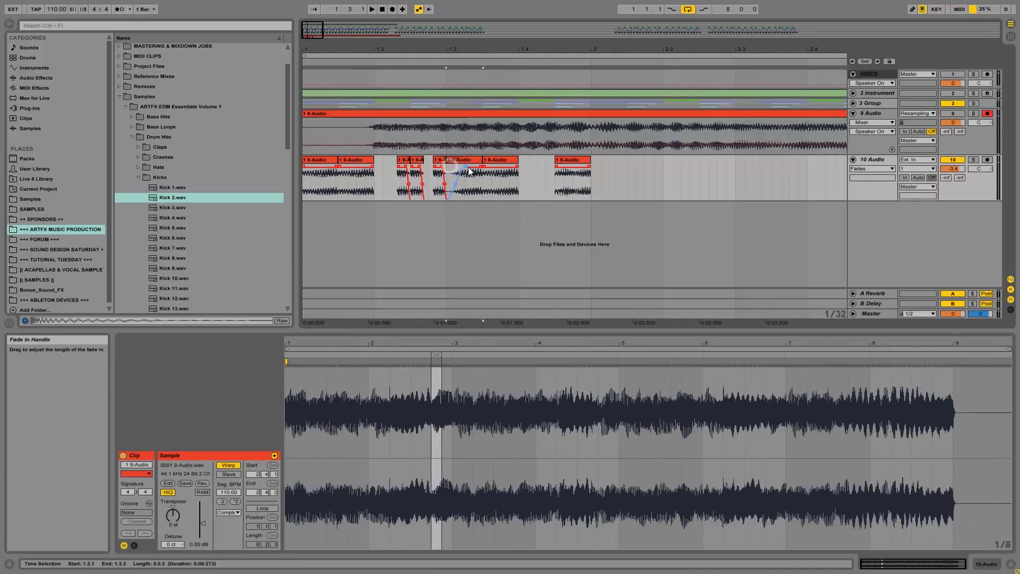
click(440, 166)
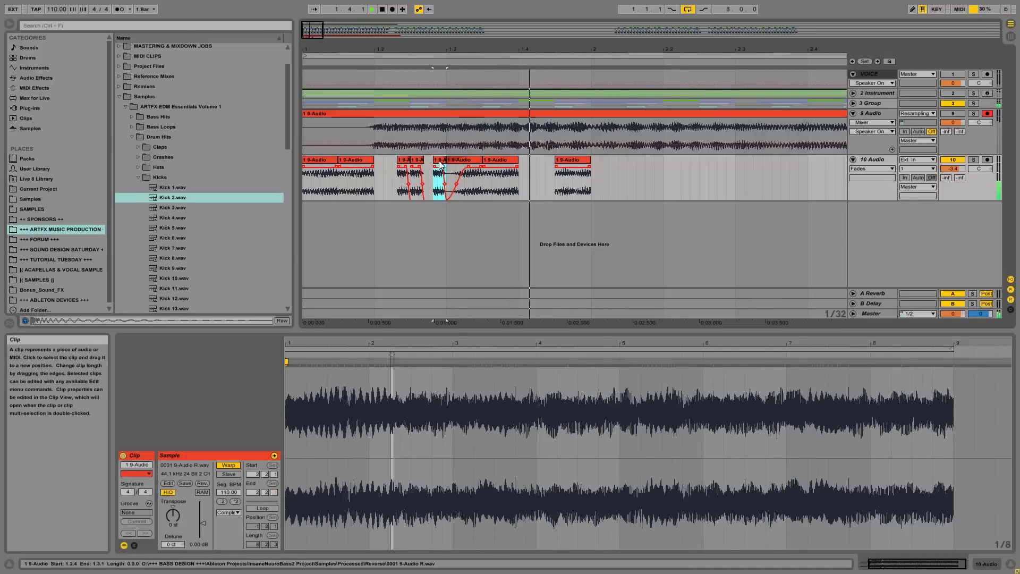
drag(302, 167, 334, 167)
click(314, 158)
key(space)
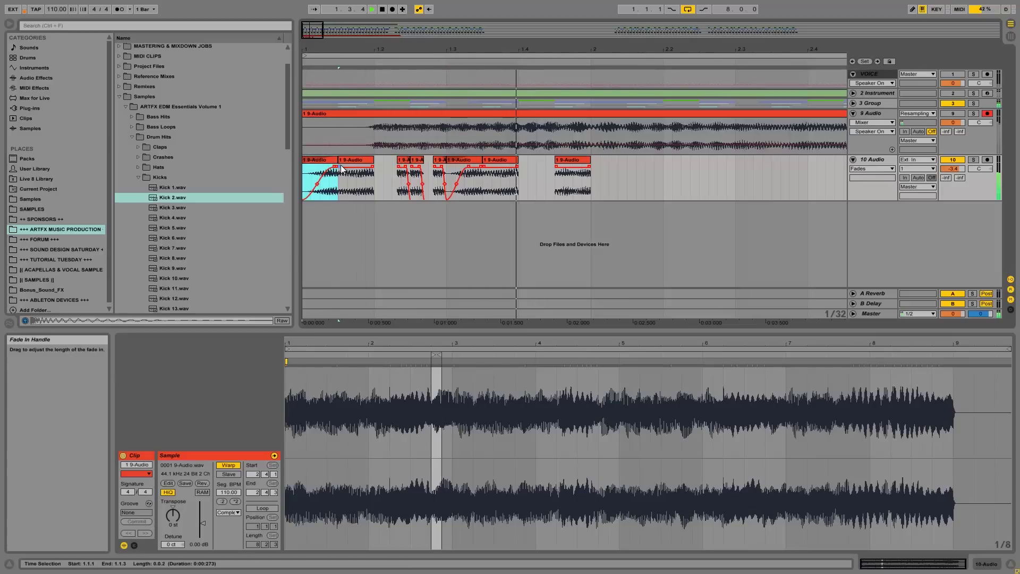
Step: Add long fade-ins to the half-beat slices at 1.1.3, 1.3.3 and 1.4.3, and play the pattern from 1.1.1
drag(341, 166, 357, 170)
click(326, 159)
key(space)
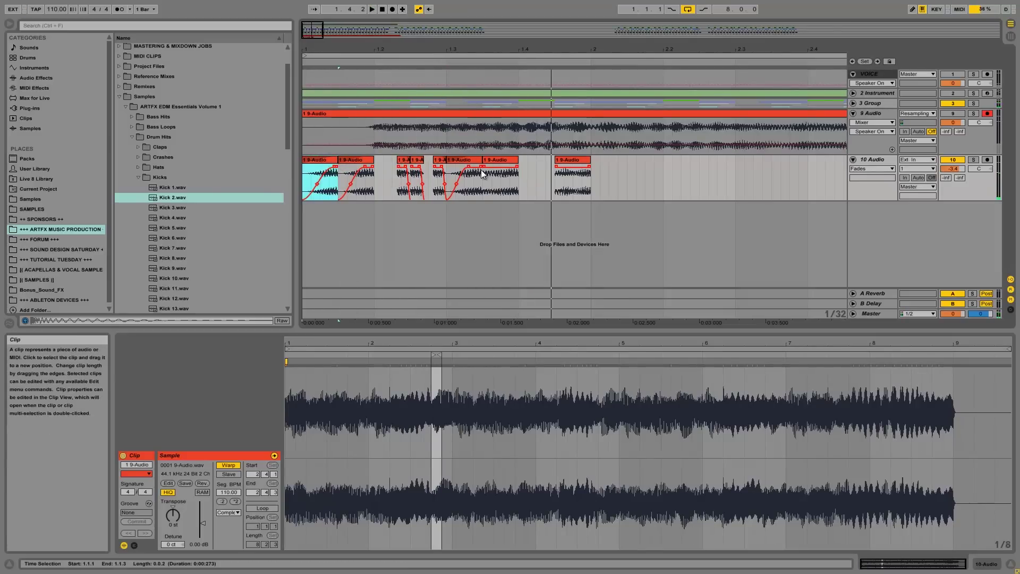
drag(486, 166, 568, 170)
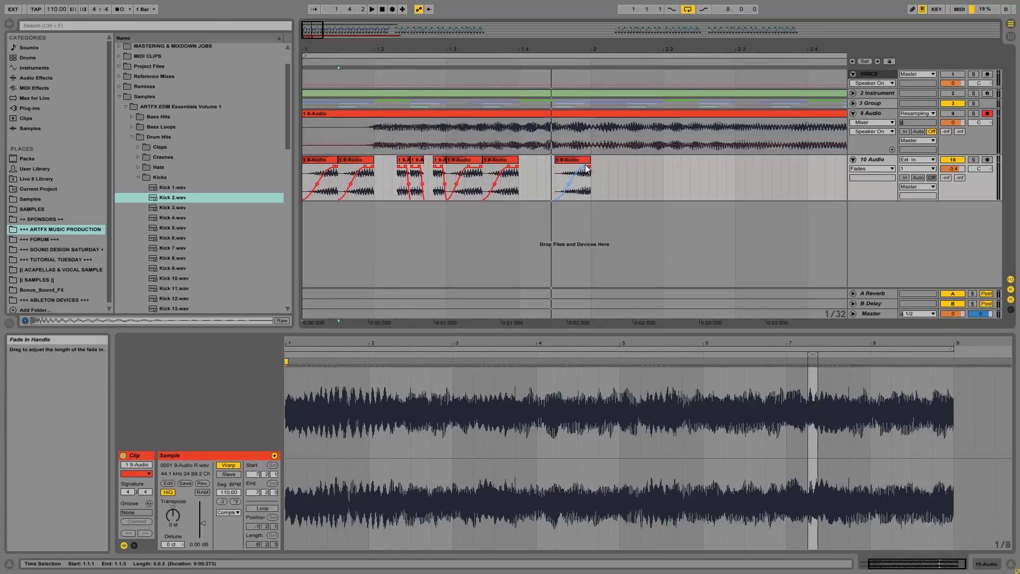
click(318, 162)
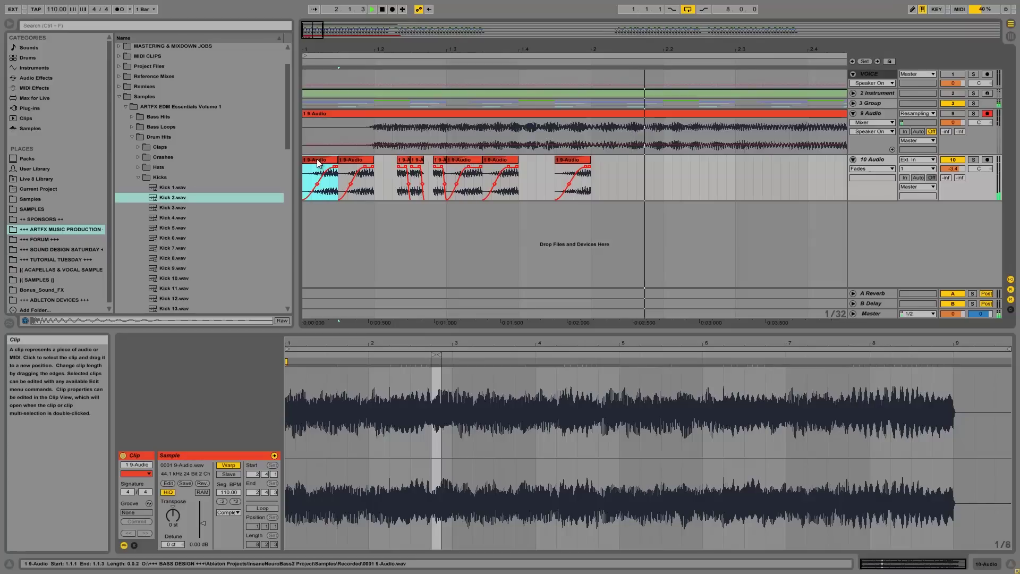
click(574, 160)
click(317, 168)
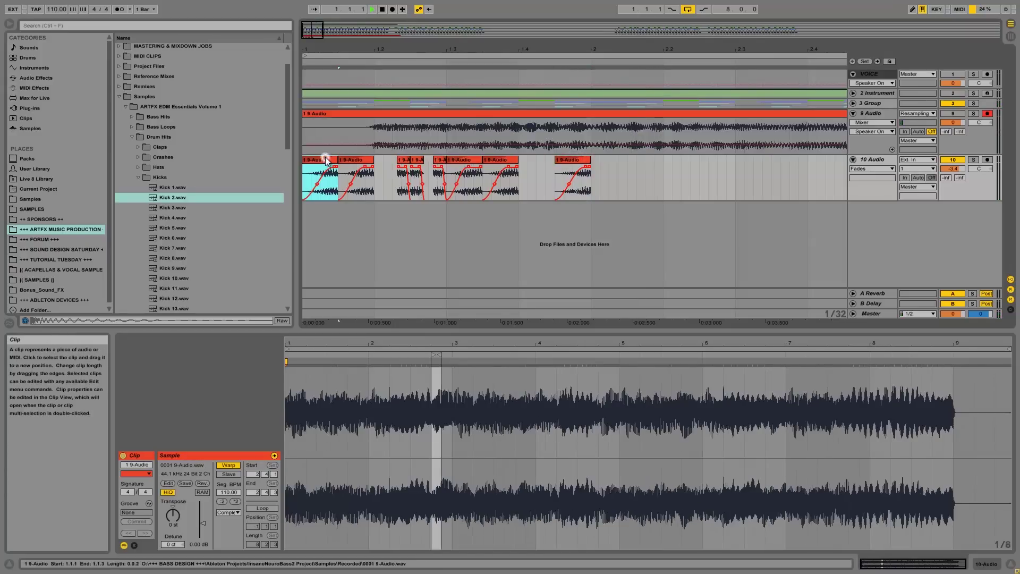
key(space)
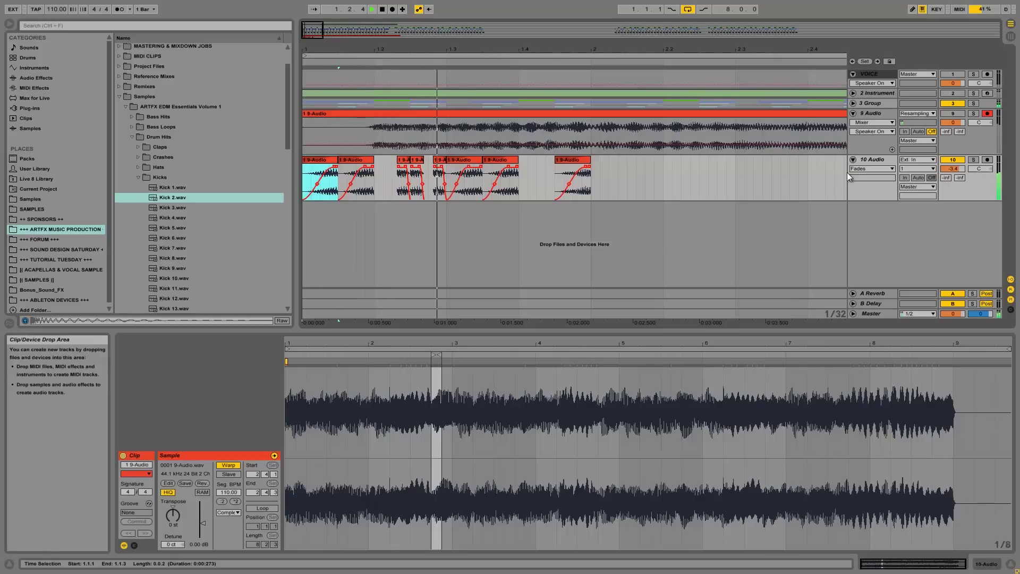
Step: Move the three short slices to 2.1.2 through 2.2.1, and shift the two half-beat slices at 1.3.1 and 1.3.3 to start at 1.2.3
drag(448, 172, 621, 165)
click(401, 172)
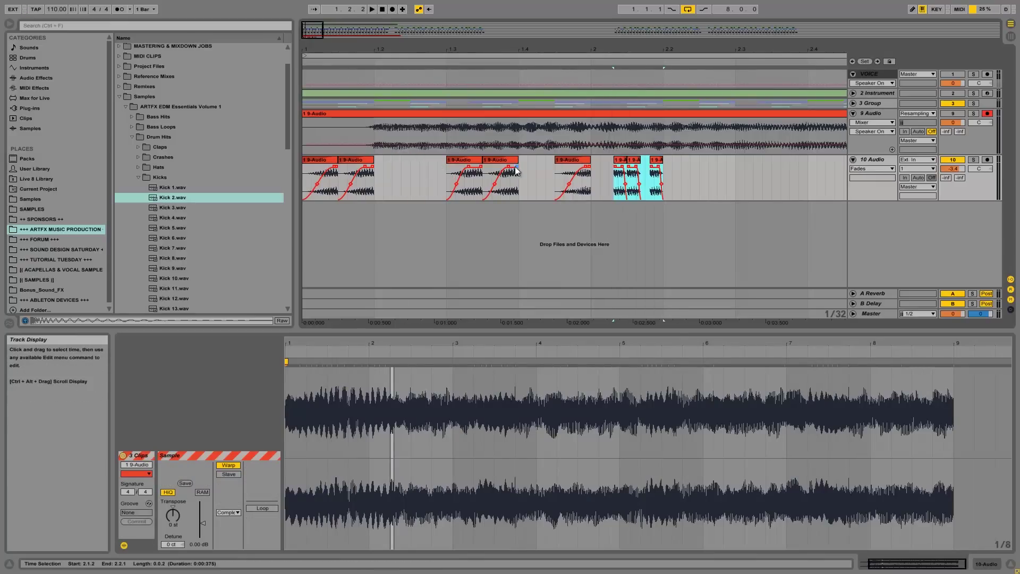
click(496, 159)
shift+click(460, 162)
drag(470, 159, 433, 159)
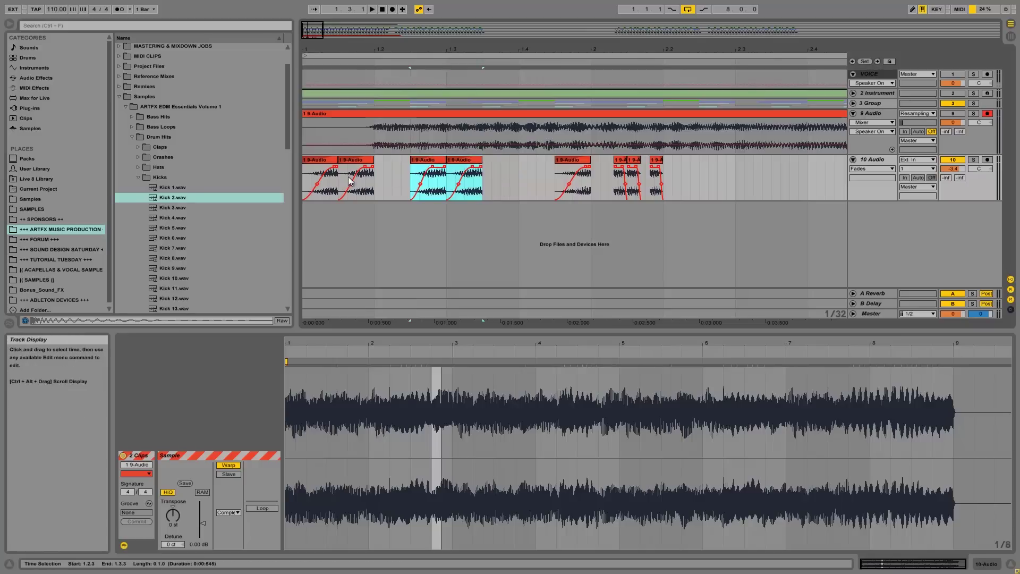
click(493, 171)
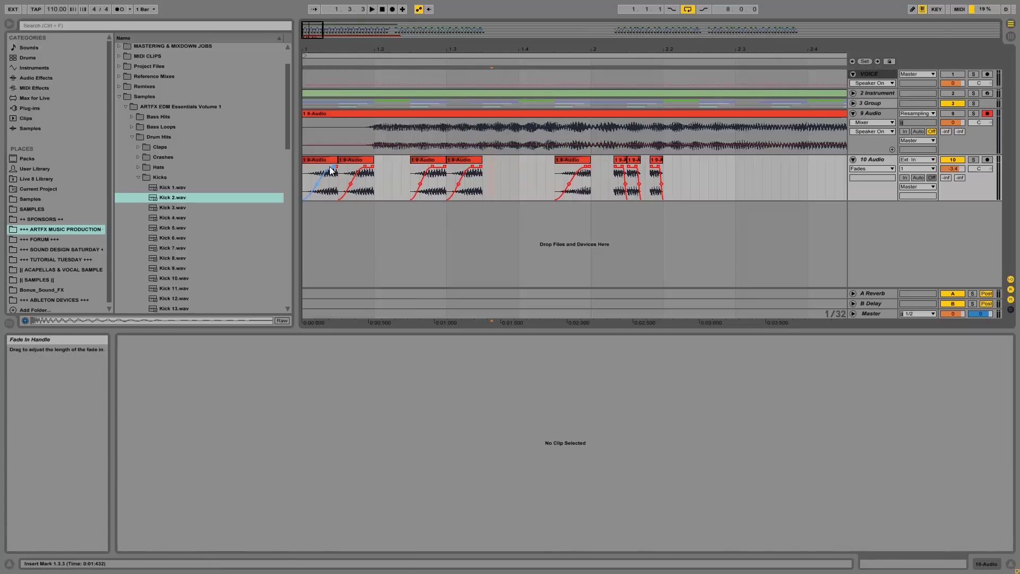
Step: Shorten the fade-ins of the four half-beat slices between 1.1.1 and 1.3.3, and play the pattern from 1.1.1
drag(333, 166, 458, 158)
click(317, 163)
key(space)
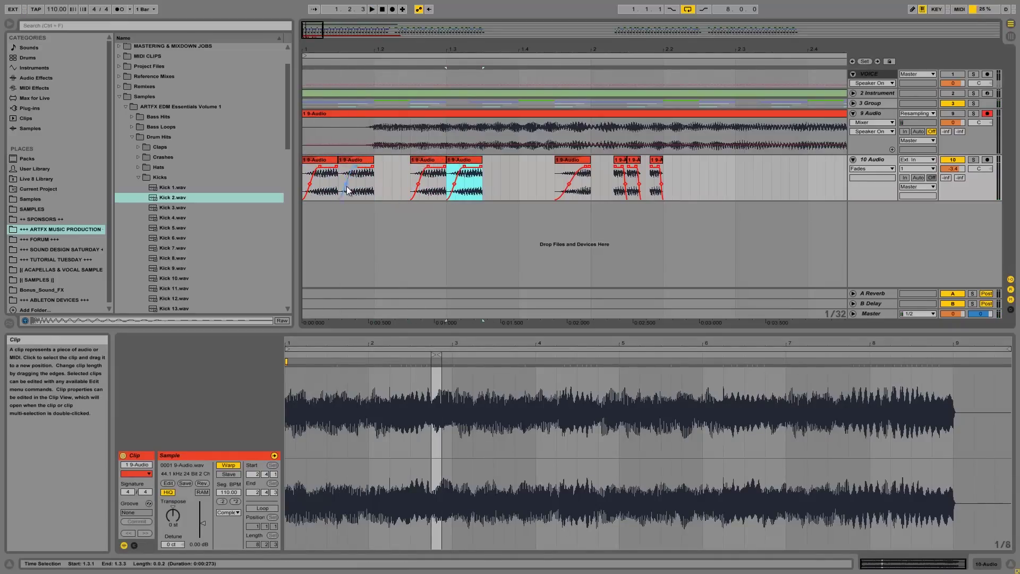
click(312, 161)
key(space)
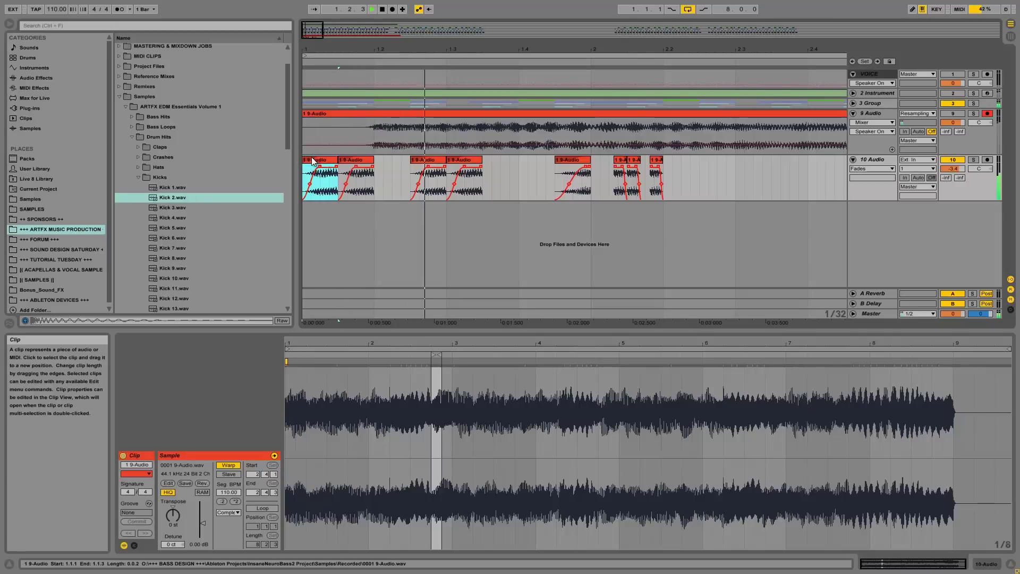
key(space)
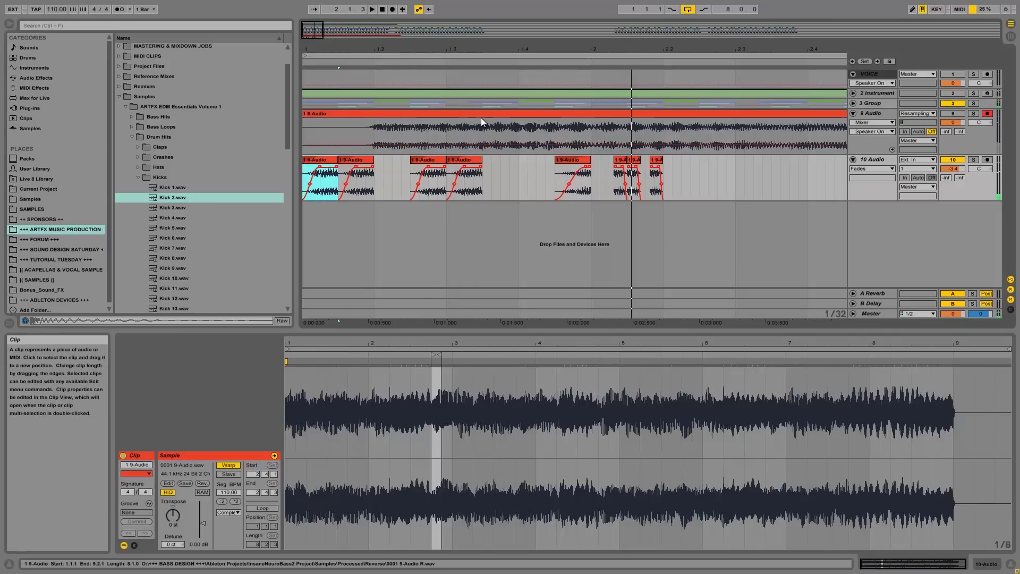
Step: Shorten the fade-in of the half-beat slice at 1.4.3 and play from 1.4.3
click(573, 160)
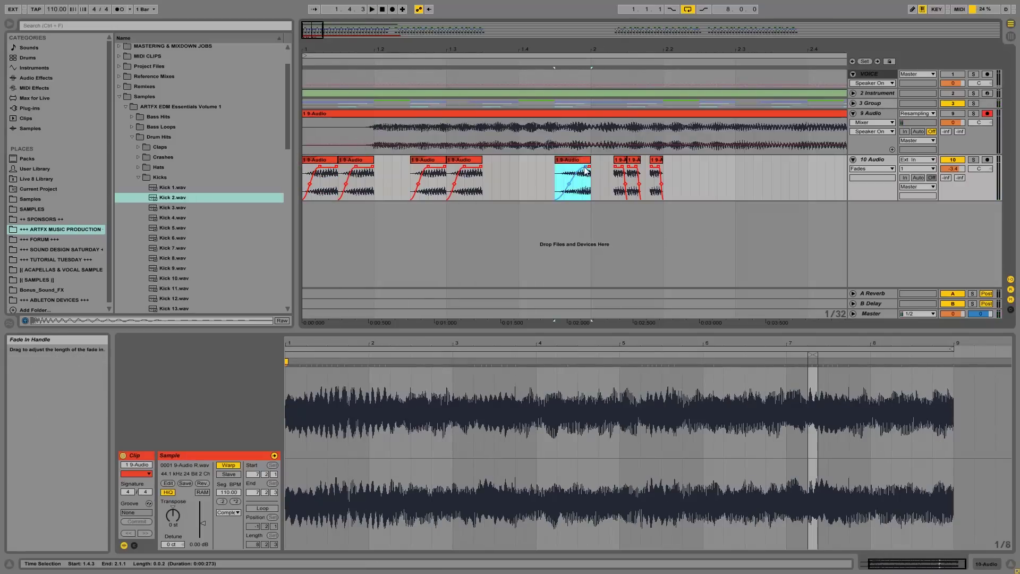
click(555, 166)
key(space)
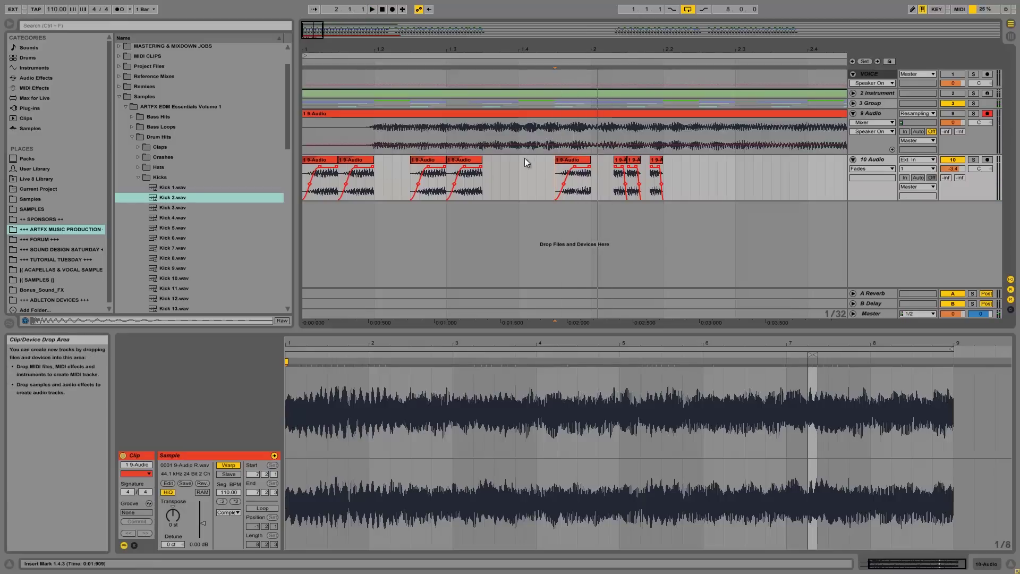
Step: Copy the last two short slices before 2.2.1 into the gap from 1.2.1 to 1.2.3, and play from 1.1.1
click(633, 162)
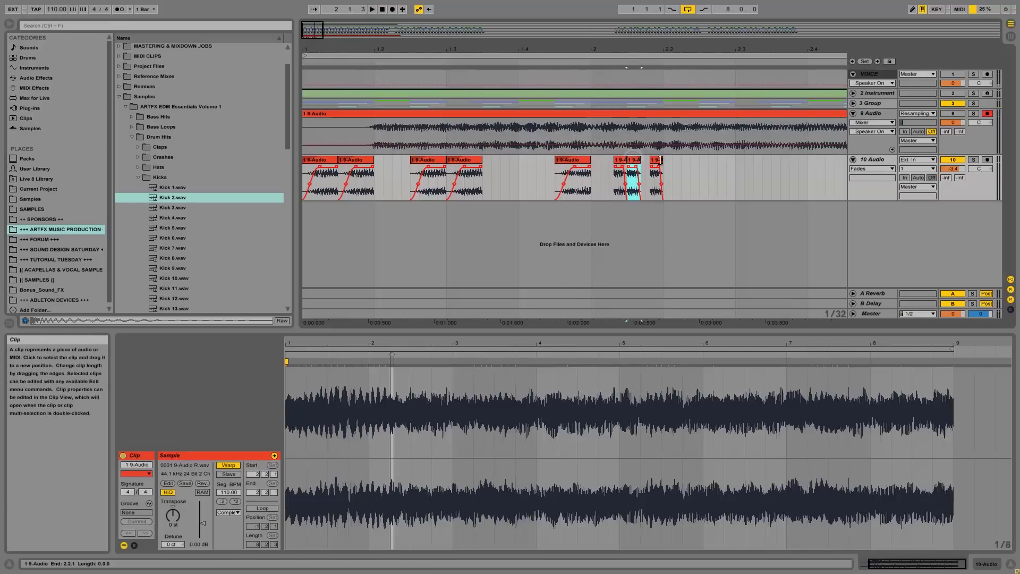
ctrl+click(656, 160)
drag(636, 165, 384, 165)
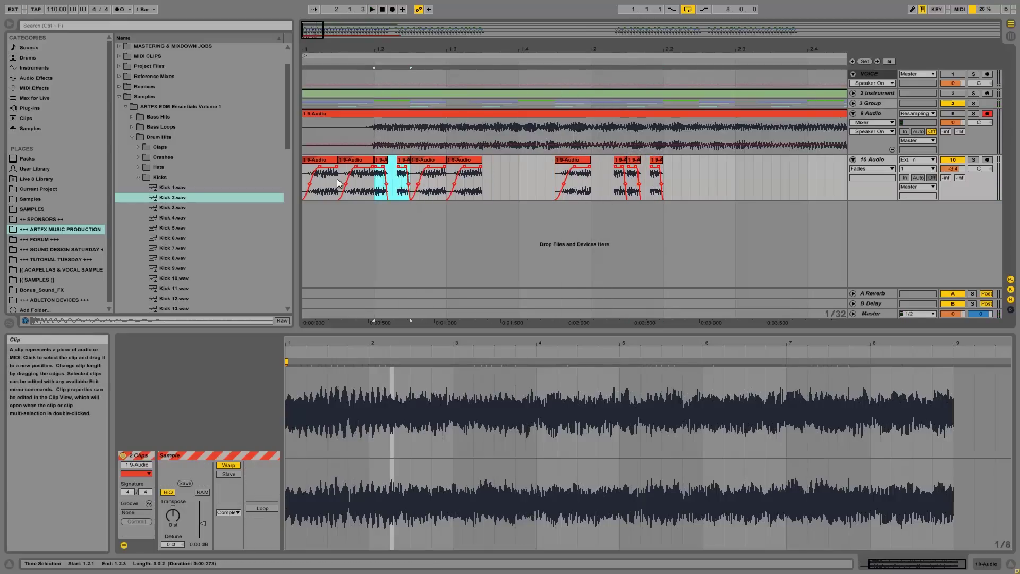
click(315, 160)
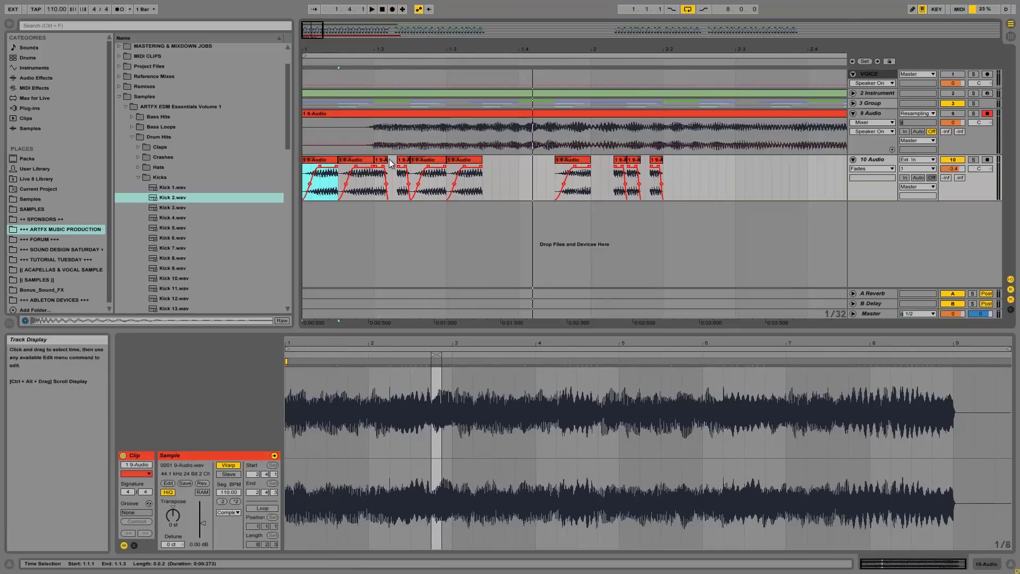
Step: Extend the slicing between 1.2.1 and 1.2.3 by filling the gap before the second short slice with a trimmed copy
drag(389, 44, 387, 51)
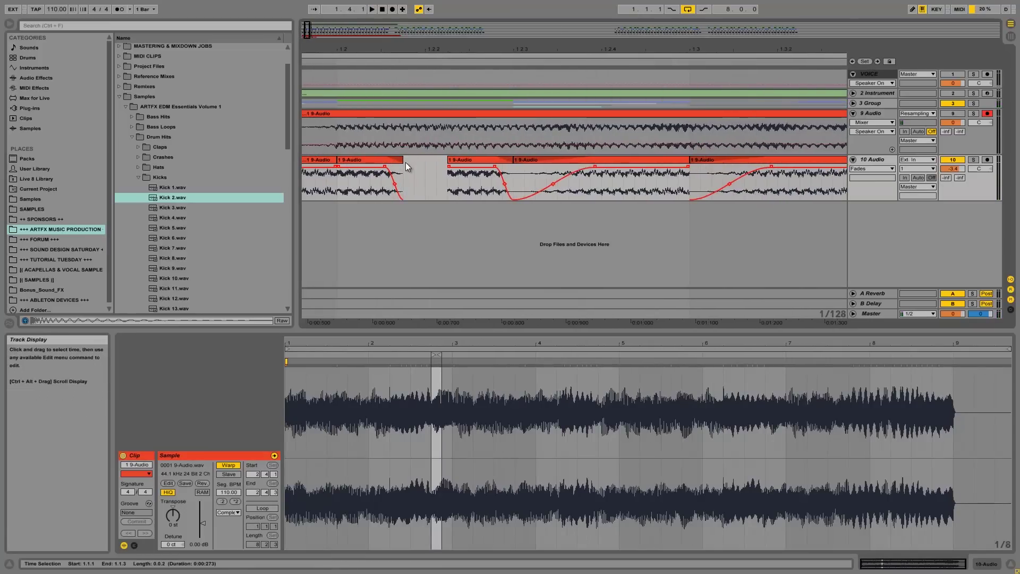
drag(443, 191, 491, 190)
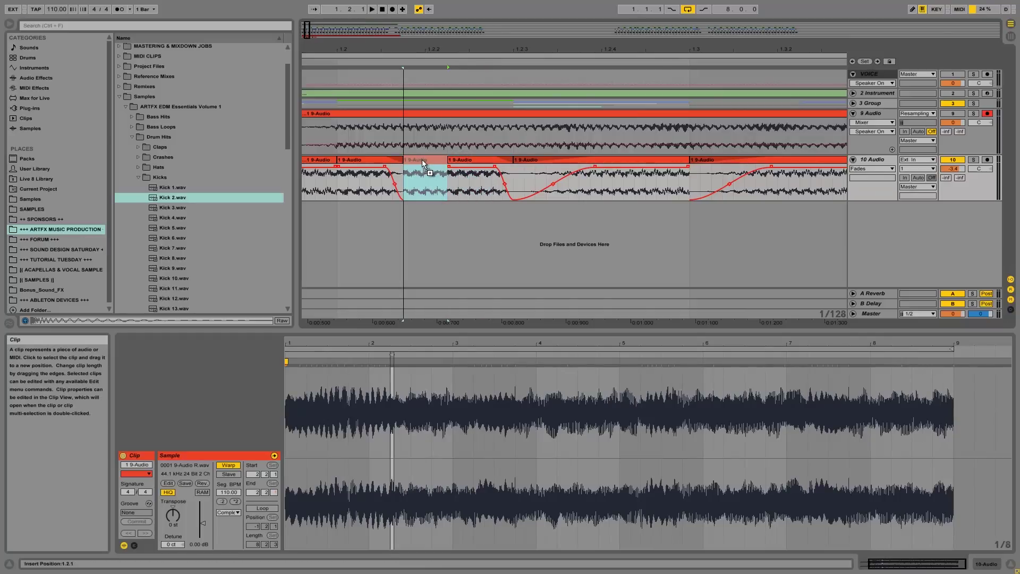
click(332, 185)
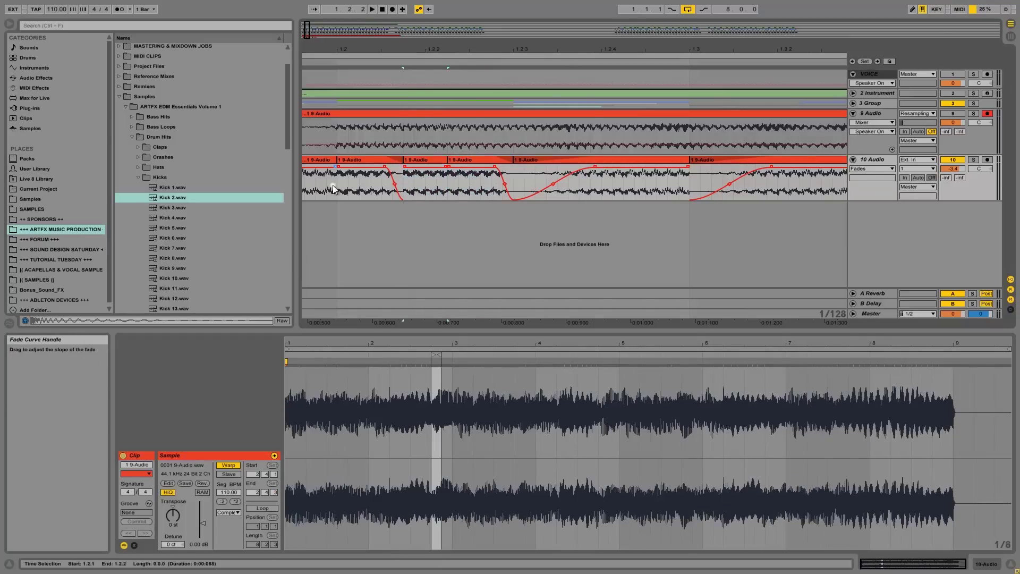
Step: Fade out the filler slice before 1.2.3, adjust the fade-out length of the slice after it, and play from 1.2.1
click(448, 167)
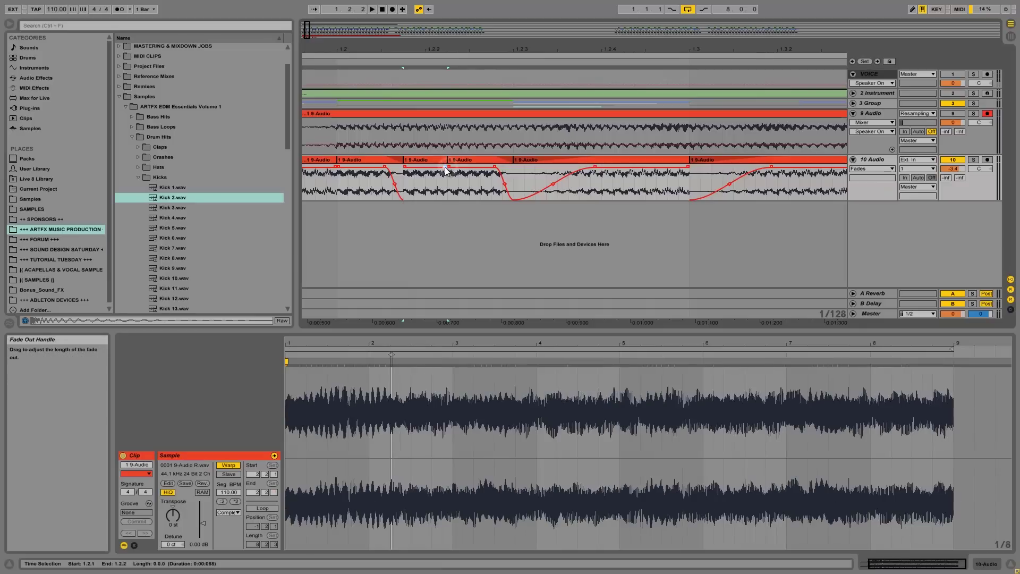
click(347, 158)
key(space)
key(space)
key(space)
key(space)
key(space)
key(space)
key(space)
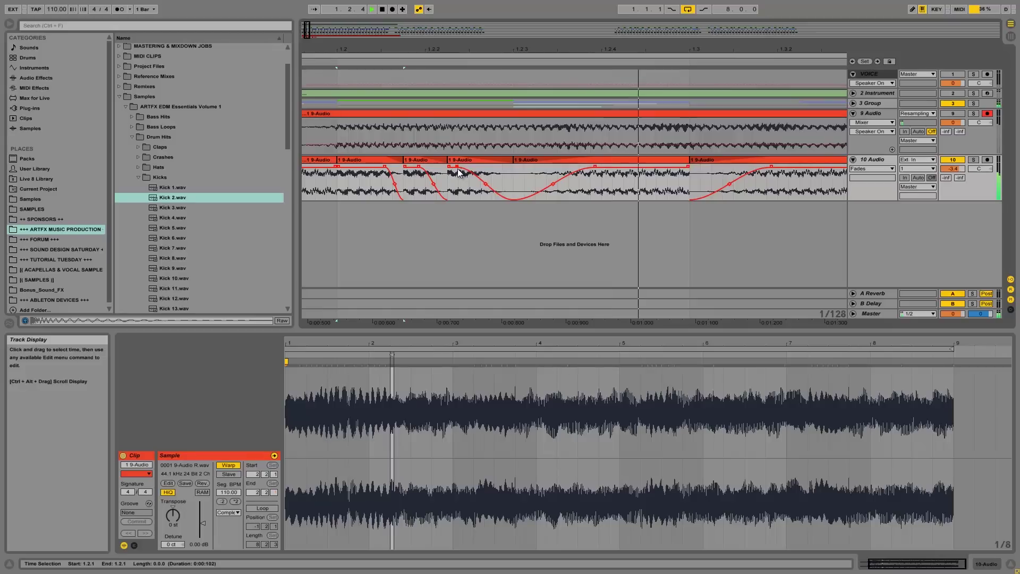
mouse_move(458, 168)
mouse_down()
mouse_move(486, 167)
mouse_move(469, 170)
mouse_up()
key(space)
Step: Play the whole bass pattern from 1.1.1, and select the short slice at 1.2.1 on 10 Audio
drag(399, 49, 399, 49)
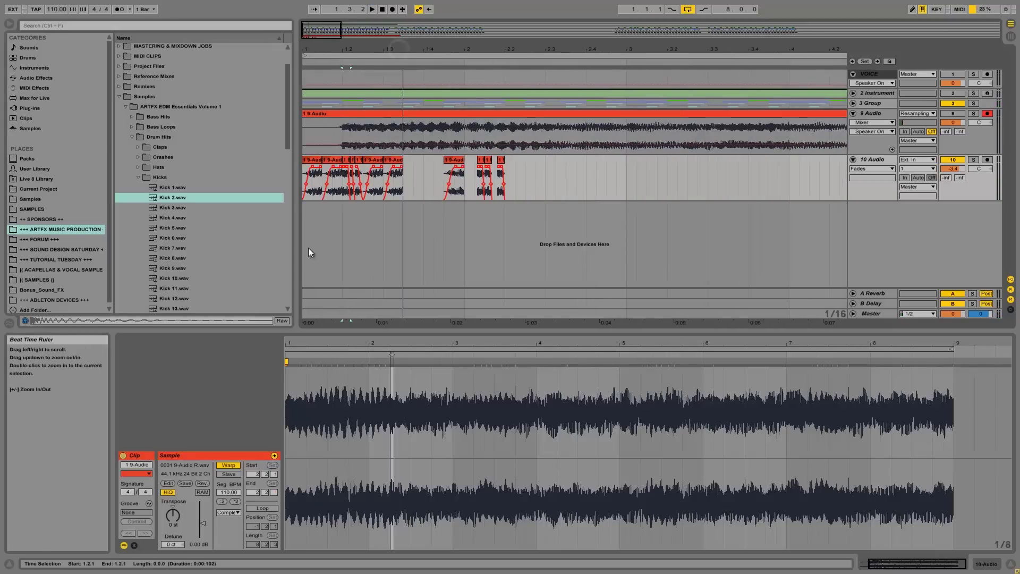
click(313, 161)
key(space)
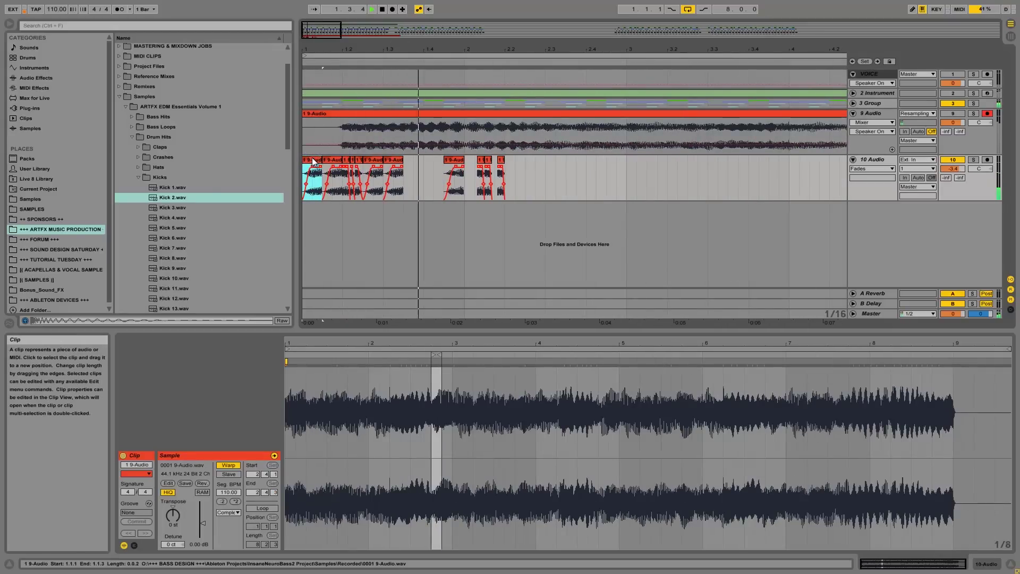
click(344, 160)
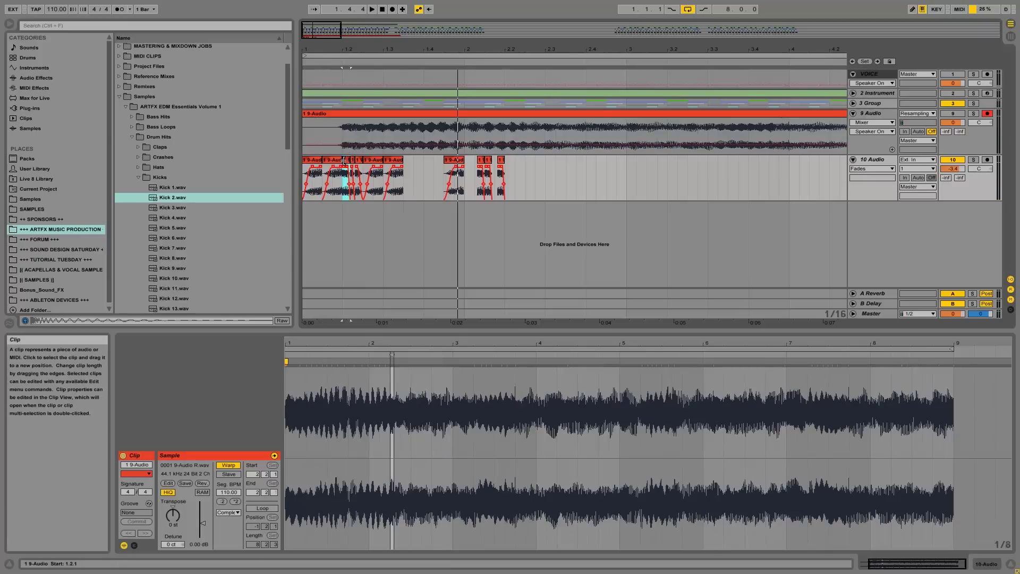
Step: Delete the short slices between 1.2.1 and 1.2.3 on 10 Audio, and play from 1.1.1
shift+click(364, 162)
key(Delete)
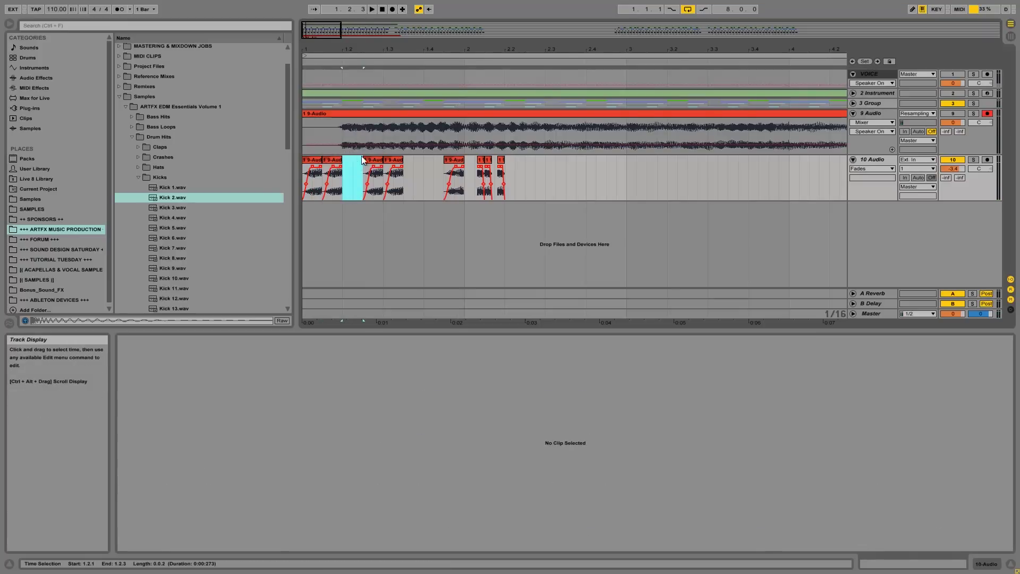
click(308, 166)
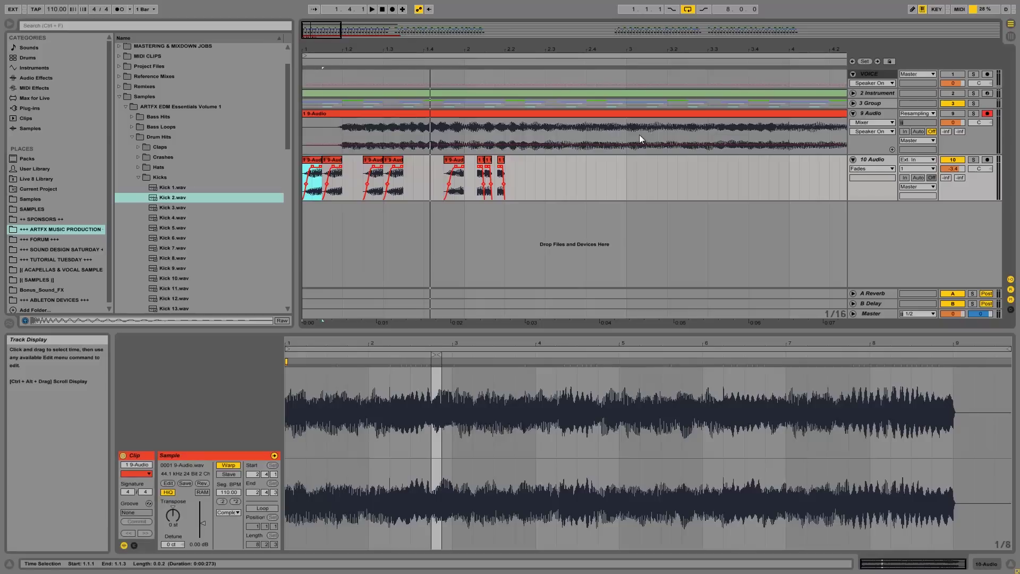
Step: Move the group of short slices ending at 2.2.1 to end at 1.4.3, and play the pattern from 1.1.1
drag(510, 169, 413, 163)
click(309, 170)
key(space)
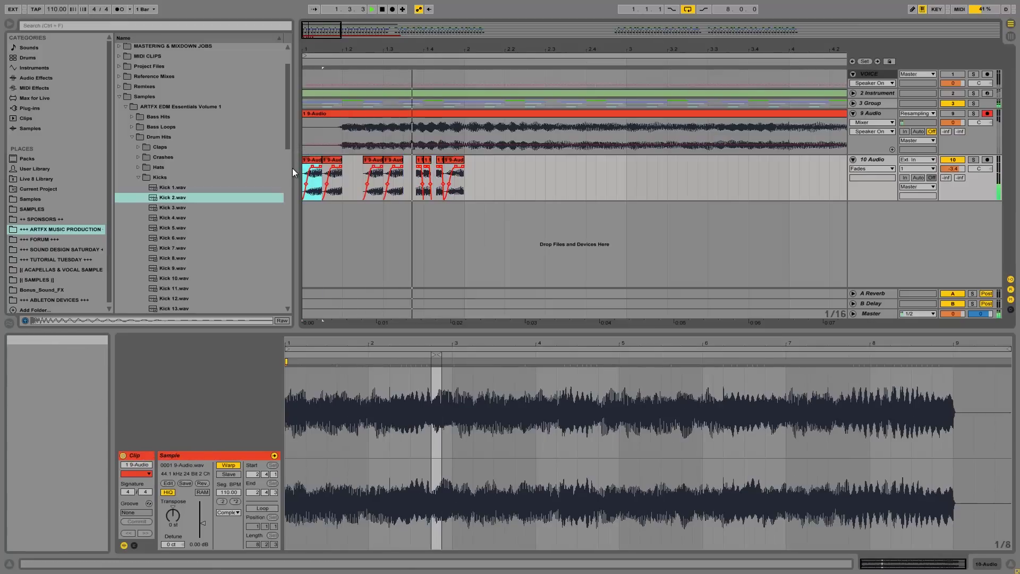
Step: Transpose the reversed half-beat slice at 1.4.3 on 10 Audio to -7 st
click(439, 162)
key(space)
click(457, 159)
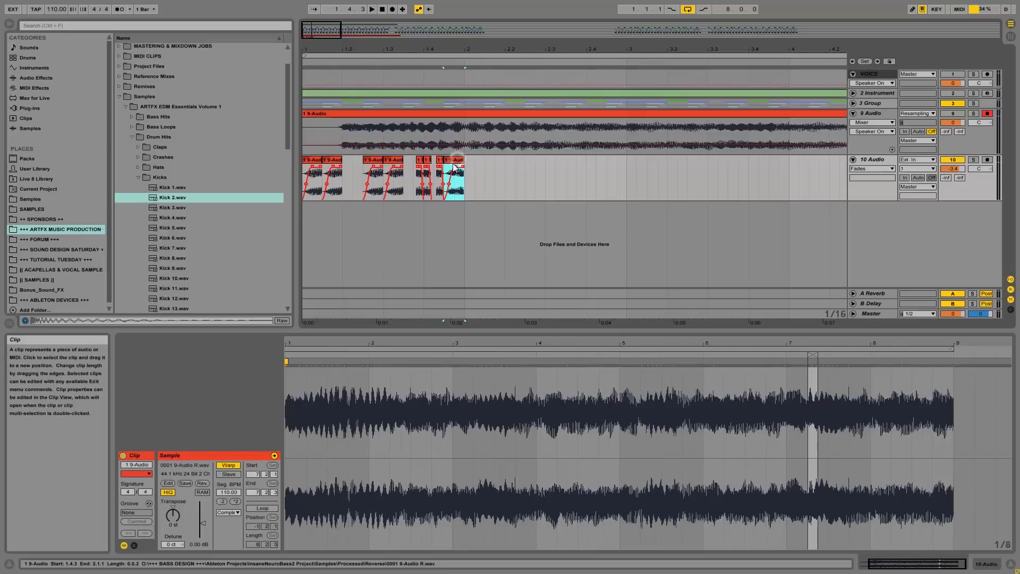
click(176, 517)
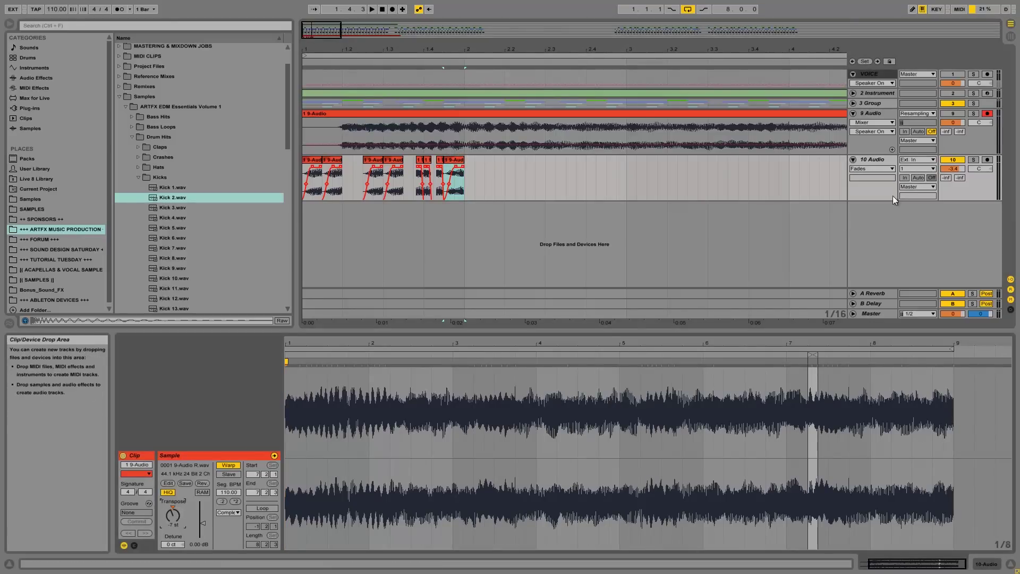
Step: Solo 10 Audio and play the transposed slice at 1.4.3 and the pattern from 1.1.1
click(969, 161)
key(space)
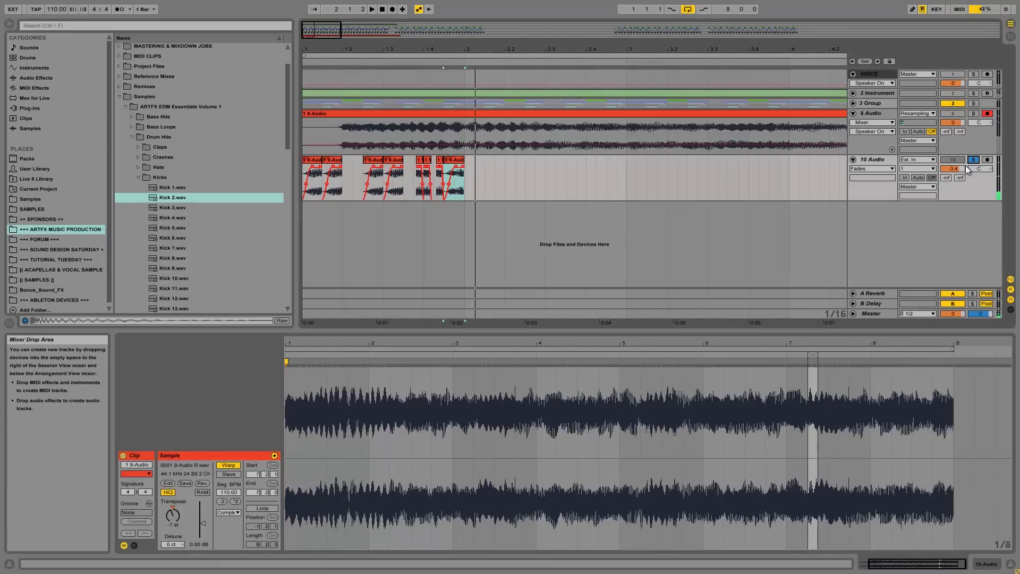
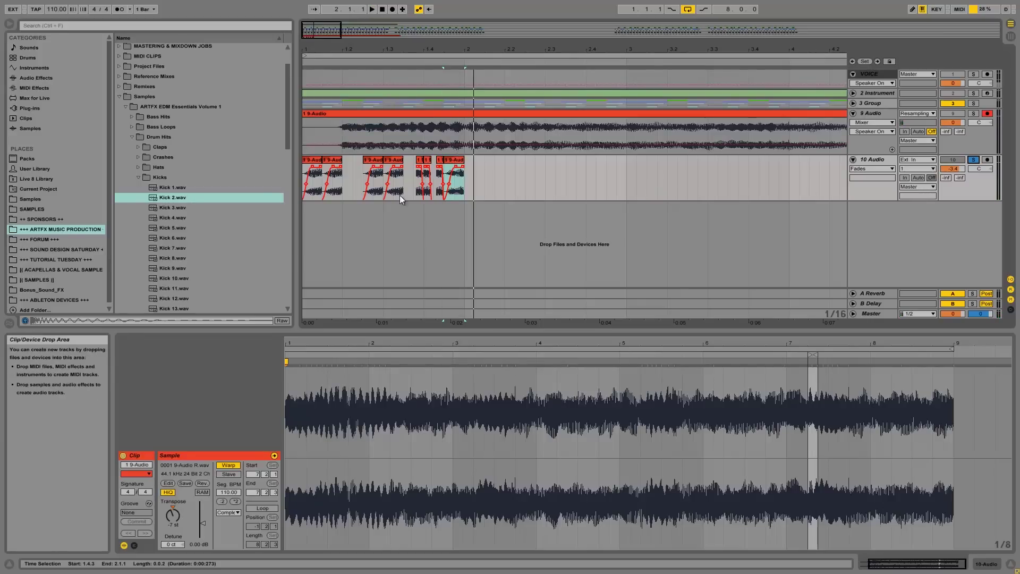
click(307, 169)
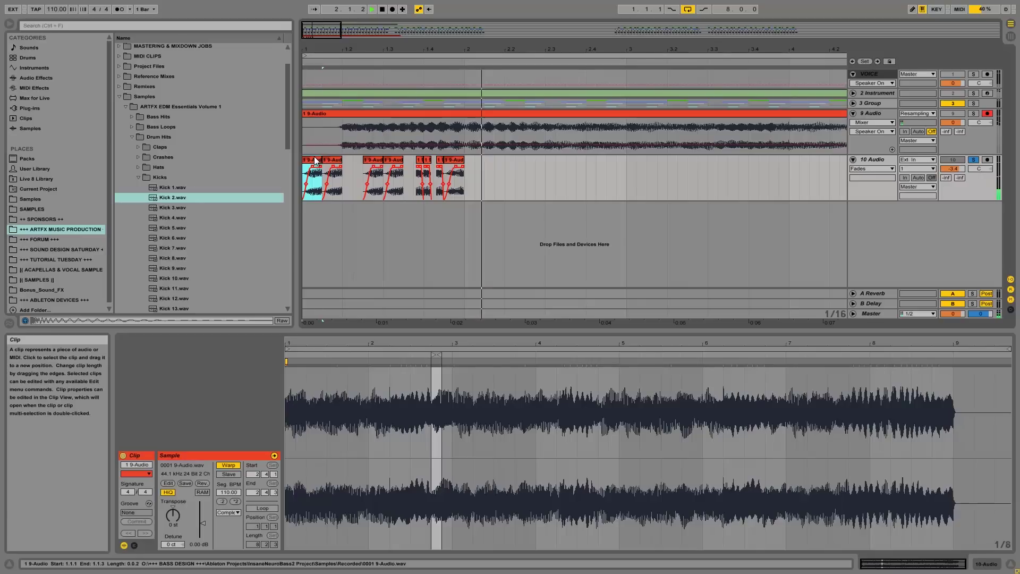
click(457, 171)
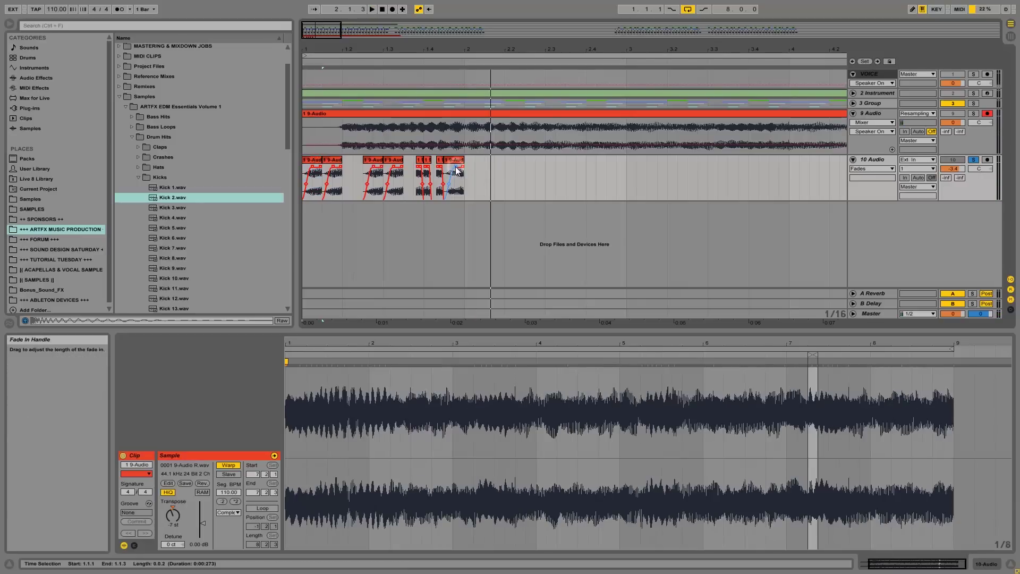
Step: Duplicate 10 Audio, keep only the reversed slice at 1.4.3 on the copy, and delete that slice from 10 Audio
right_click(872, 161)
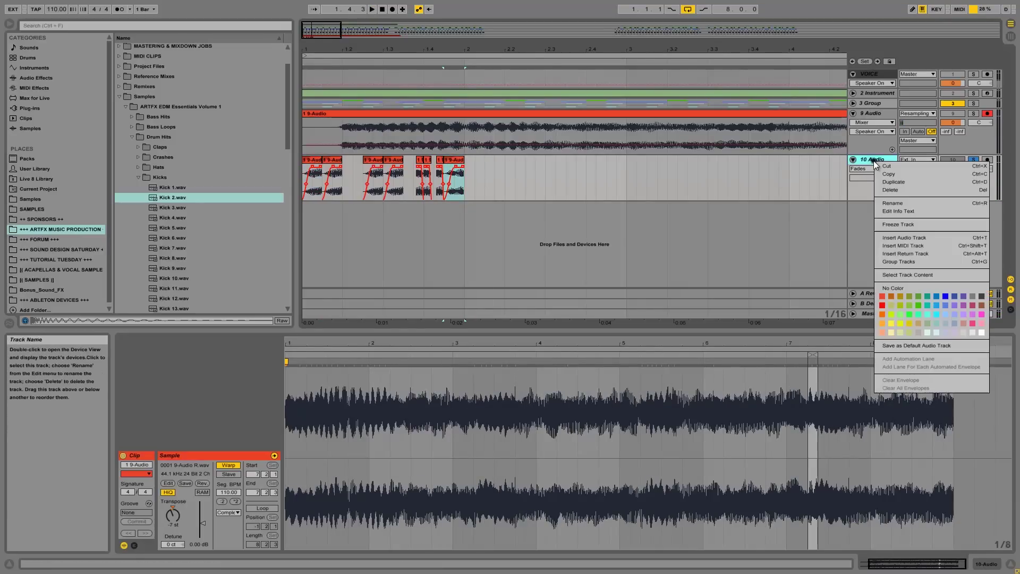
click(893, 182)
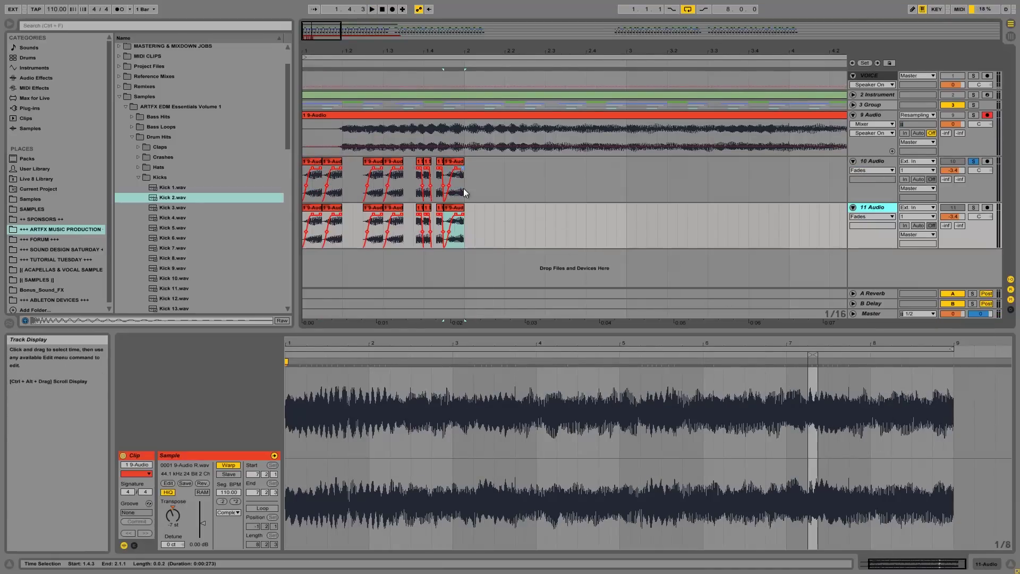
drag(307, 229, 435, 237)
key(Delete)
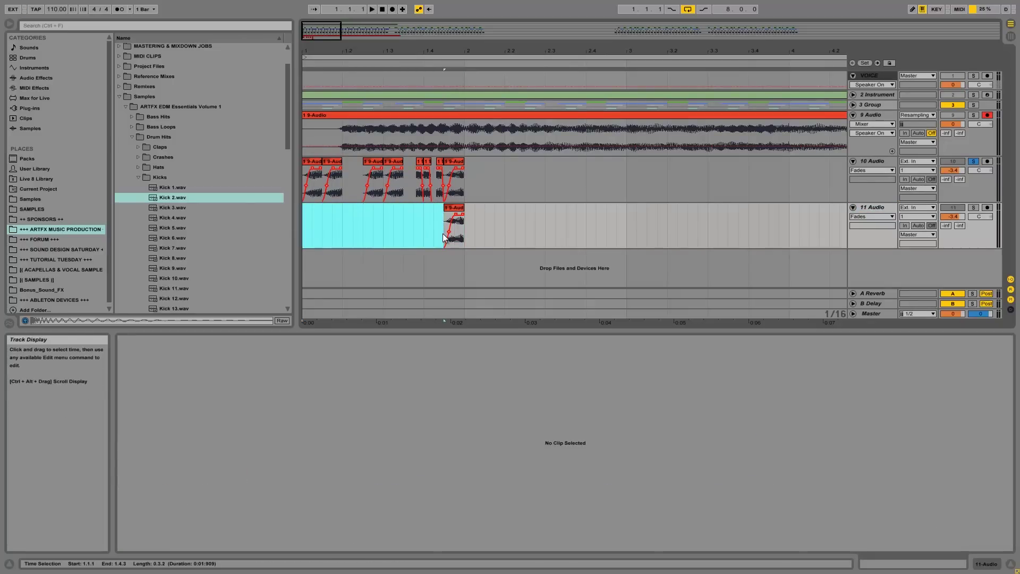
click(447, 164)
key(Delete)
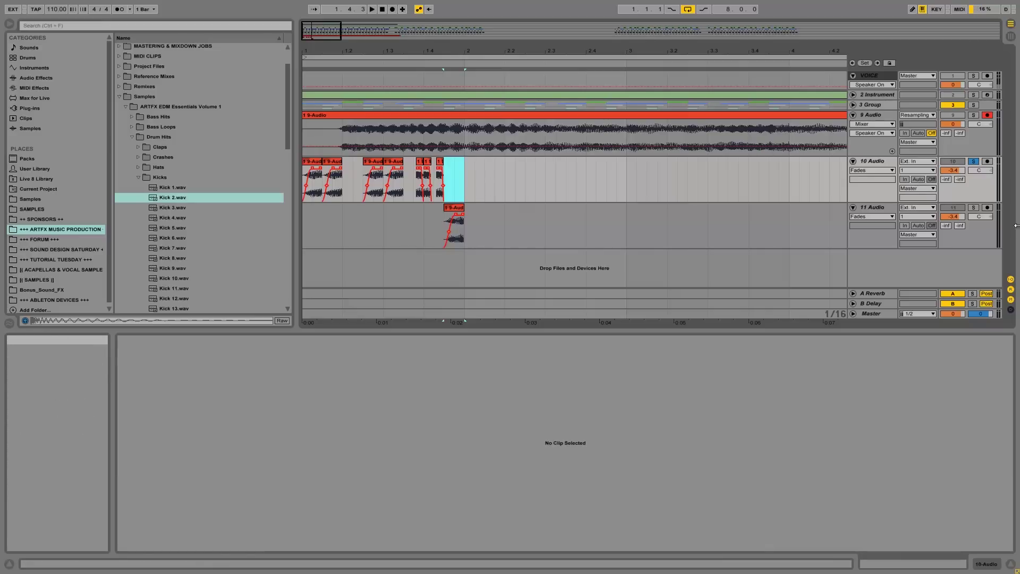
Step: Solo 11 Audio and play its slice from 1.4.3
ctrl+click(977, 207)
click(451, 208)
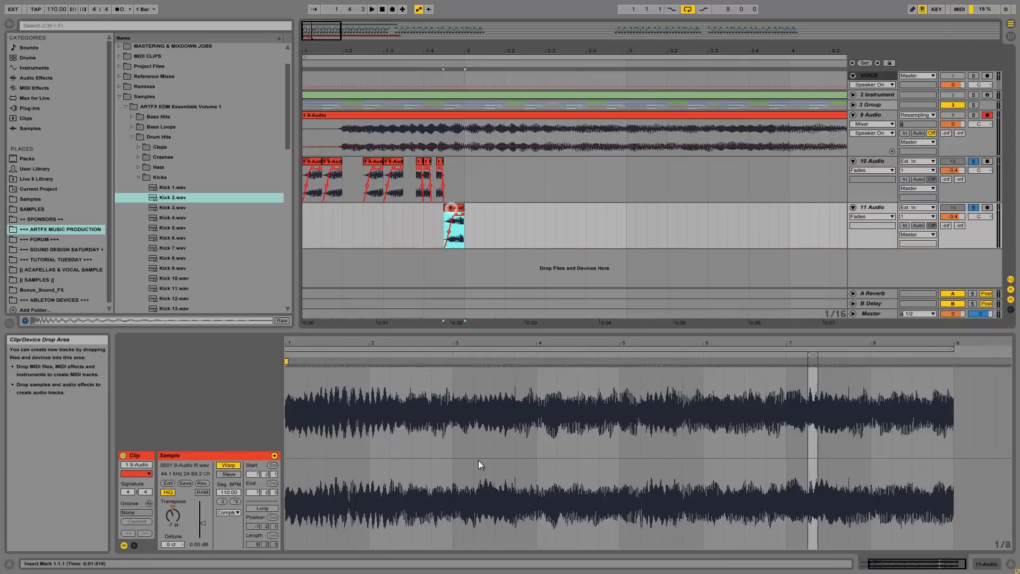
key(space)
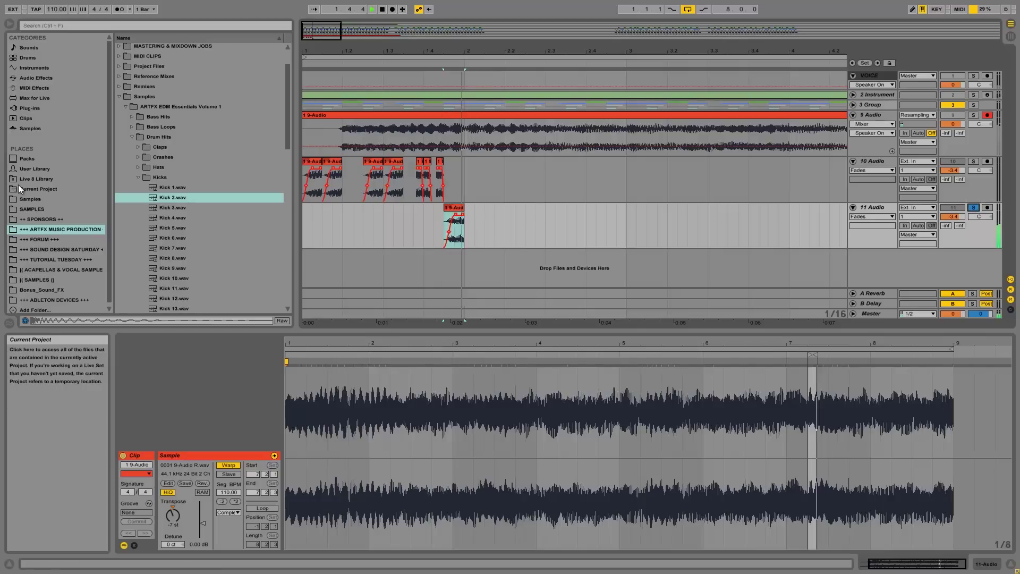
Step: Add an Auto Filter to 11 Audio, set it to a notch filter at 2.50 kHz, and play the slice
click(38, 78)
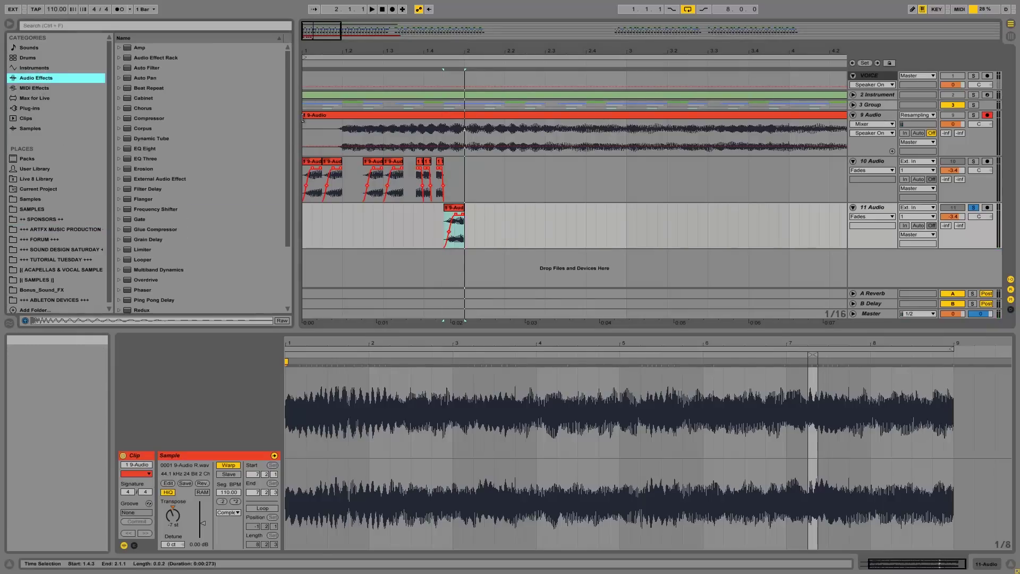
drag(147, 67, 977, 564)
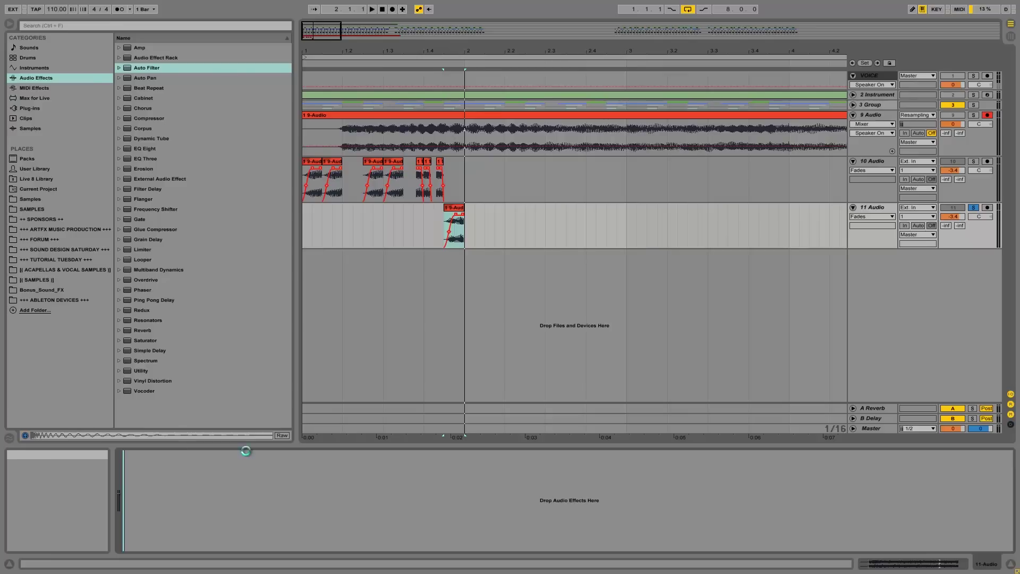
click(201, 515)
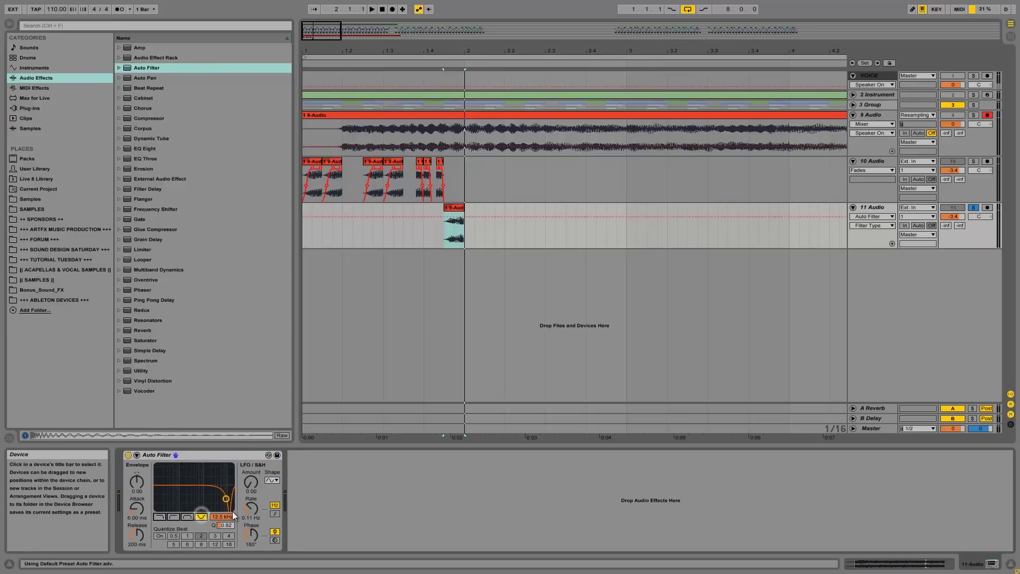
drag(228, 515, 229, 520)
key(space)
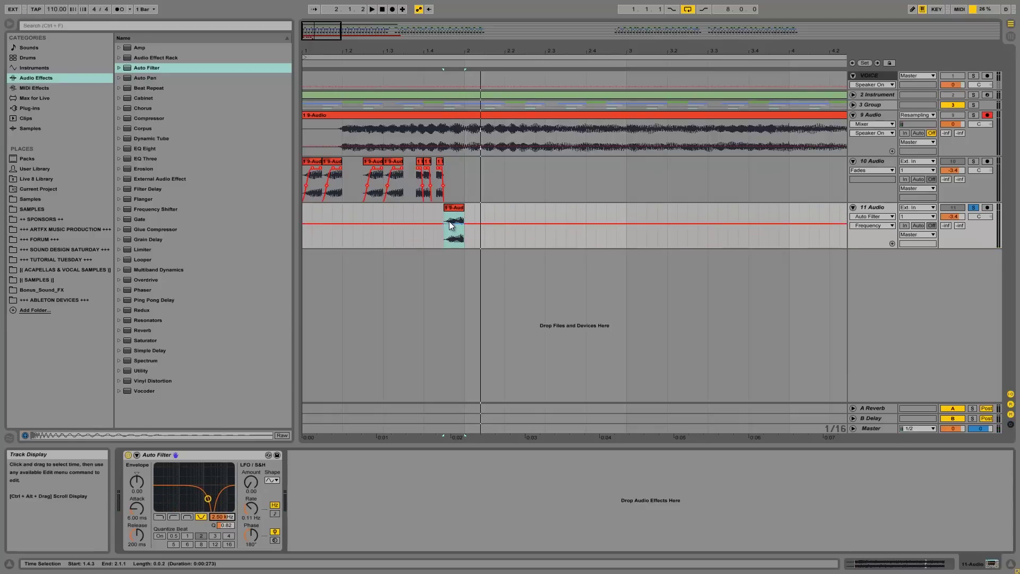
Step: Draw an Auto Filter Frequency automation ramp falling across the clip on 11 Audio and audition it
drag(452, 226, 452, 239)
click(445, 237)
click(447, 235)
key(space)
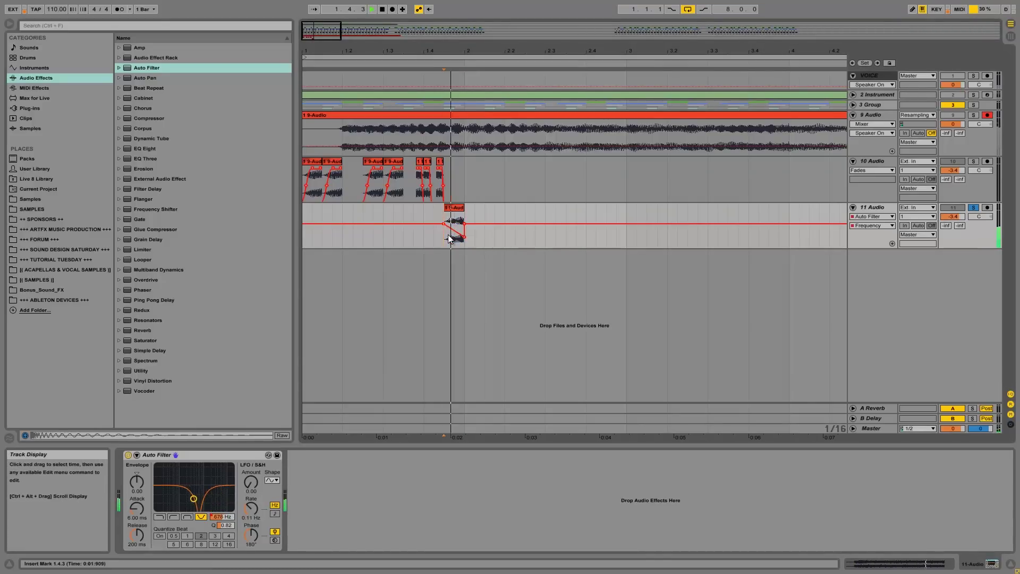
key(space)
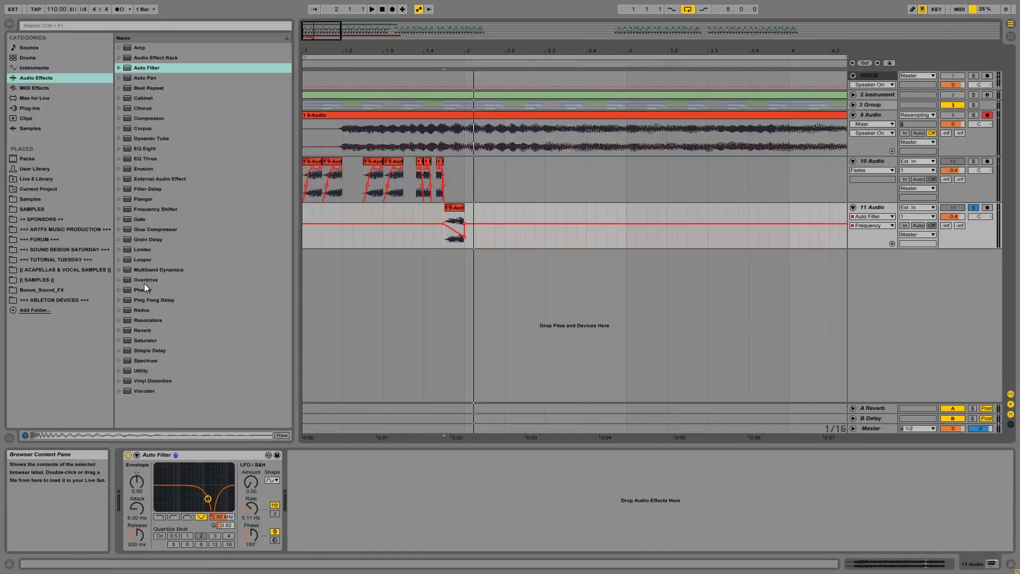
Step: Add Overdrive after the Auto Filter on 11 Audio with 557 Hz, Drive 38%, Tone 29%, Dynamics 21% and Dry/Wet 36%
mouse_move(147, 281)
mouse_down()
mouse_move(340, 326)
mouse_move(357, 475)
mouse_move(381, 476)
mouse_up()
mouse_move(295, 479)
mouse_down()
mouse_move(306, 487)
mouse_move(322, 474)
mouse_move(313, 478)
mouse_up()
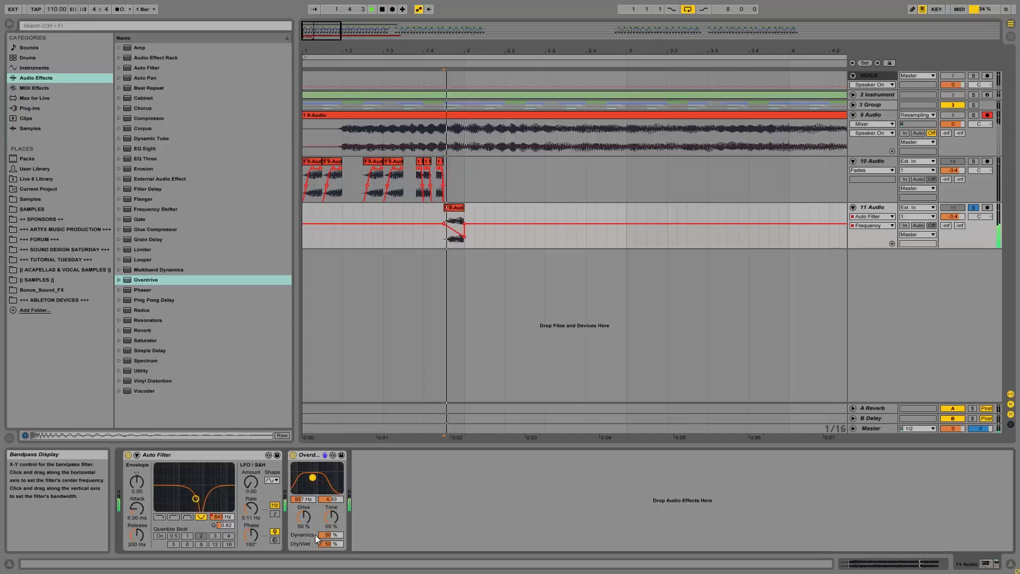
drag(307, 524, 328, 518)
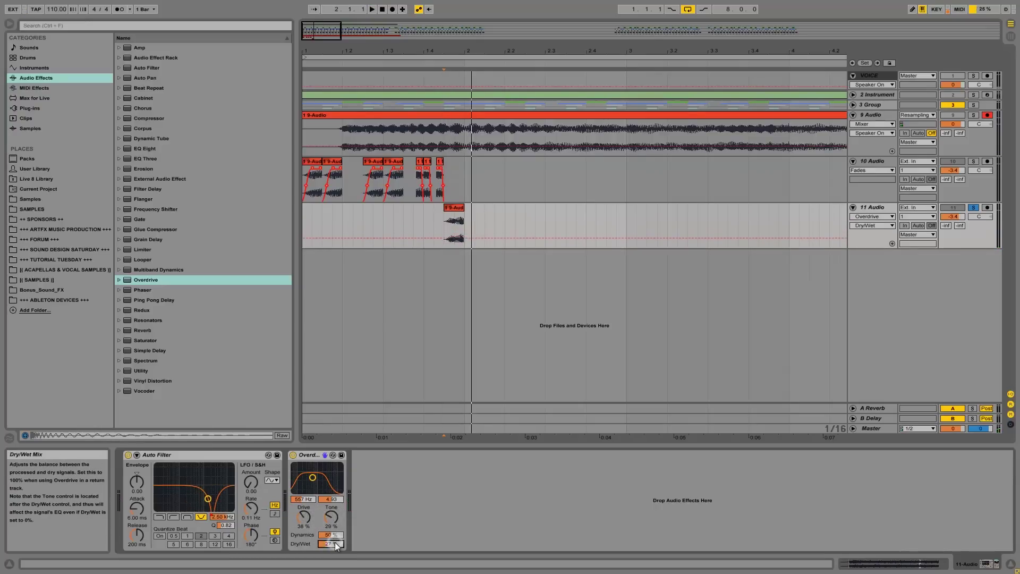
drag(335, 544, 331, 547)
click(332, 536)
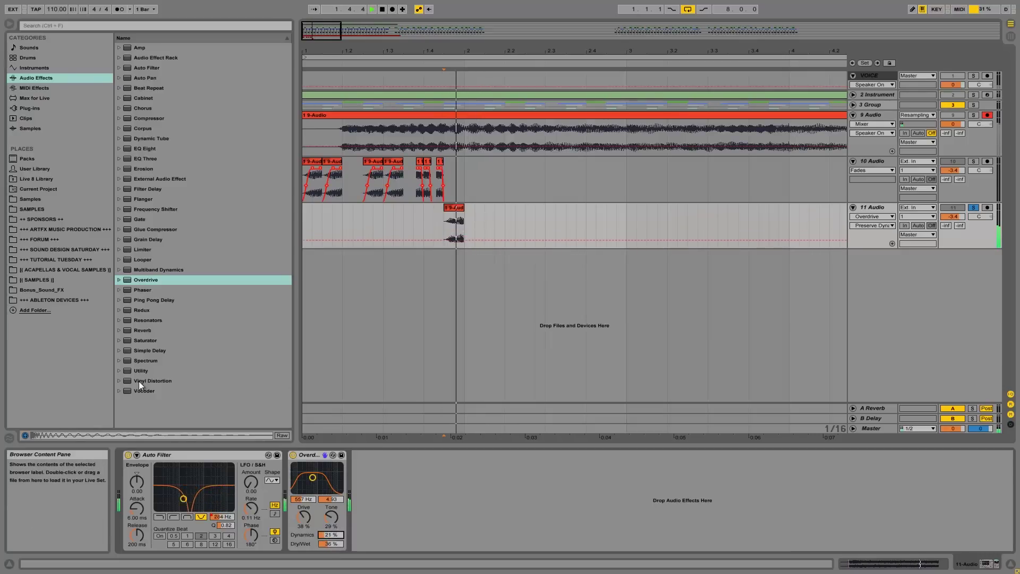
Step: Add a Saturator after the Overdrive, unfold its extra parameters and set its curve type to Waveshaper
drag(143, 340, 169, 350)
drag(438, 504, 438, 504)
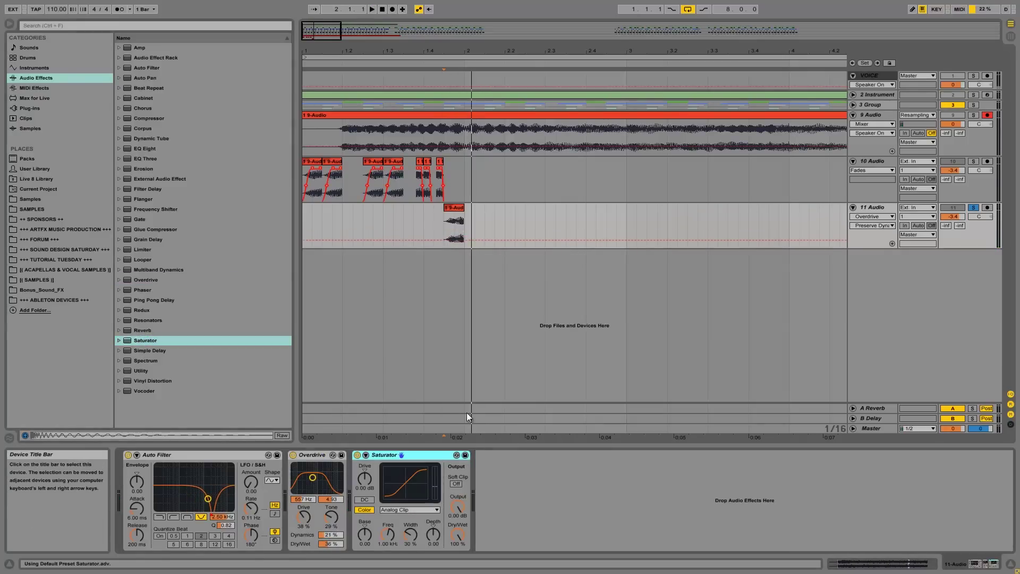
click(365, 455)
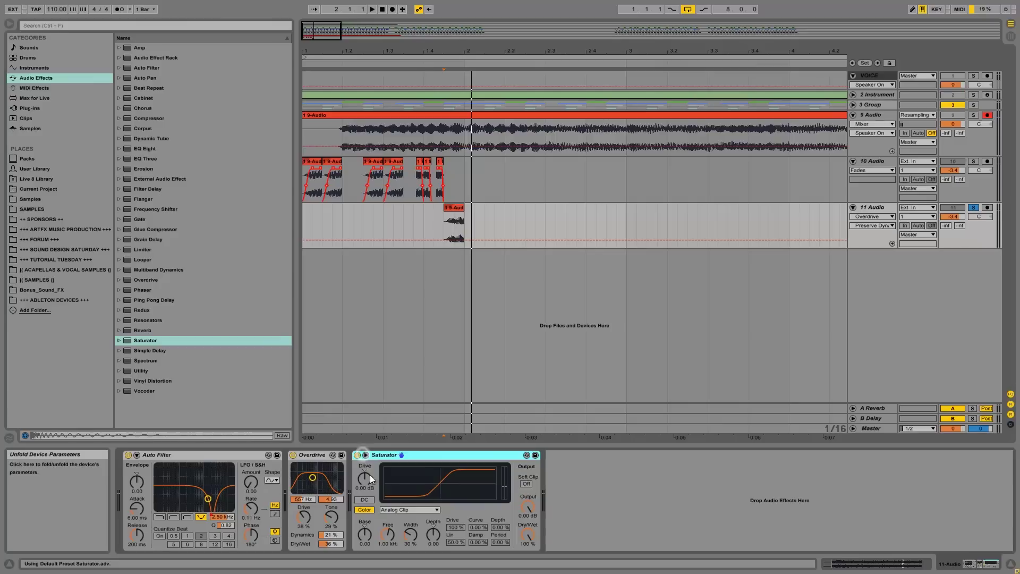
click(409, 510)
click(406, 499)
Step: Shape the Saturator's waveshaper with Lin 89.5%, Curve 19.5%, Depth 78.9% and Damp 0%, auditioning the clip repeatedly
key(space)
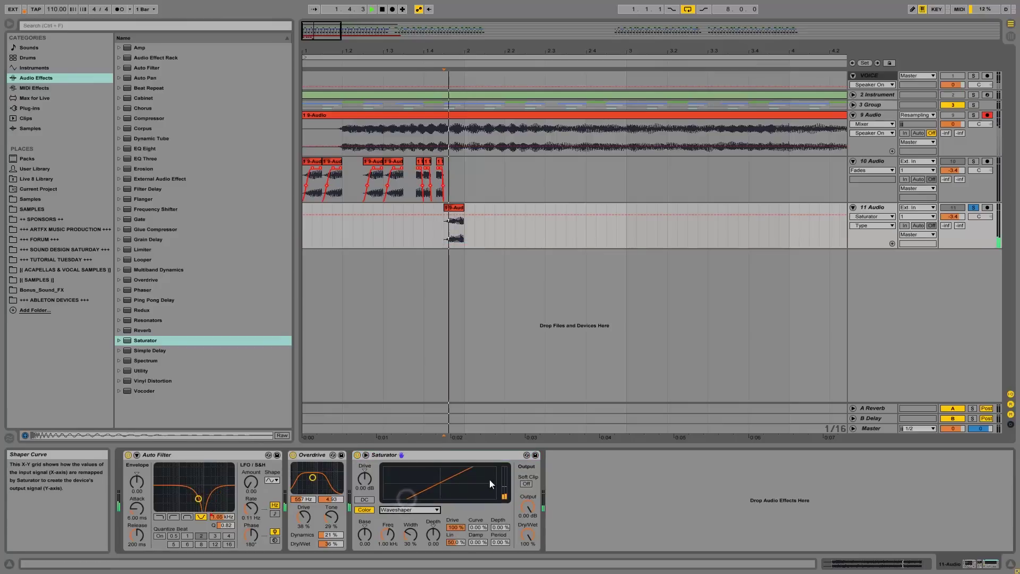
mouse_move(500, 527)
mouse_down()
mouse_move(500, 518)
mouse_move(474, 522)
mouse_move(475, 510)
mouse_move(474, 533)
mouse_move(477, 522)
mouse_move(529, 531)
mouse_move(527, 521)
mouse_move(475, 527)
mouse_move(457, 546)
mouse_move(483, 543)
mouse_up()
key(space)
click(476, 527)
key(space)
key(space)
key(space)
key(space)
key(space)
key(space)
key(space)
key(space)
key(space)
key(space)
key(space)
key(space)
click(539, 532)
key(space)
key(space)
key(space)
key(space)
key(space)
key(space)
key(space)
key(space)
key(space)
key(space)
key(space)
key(space)
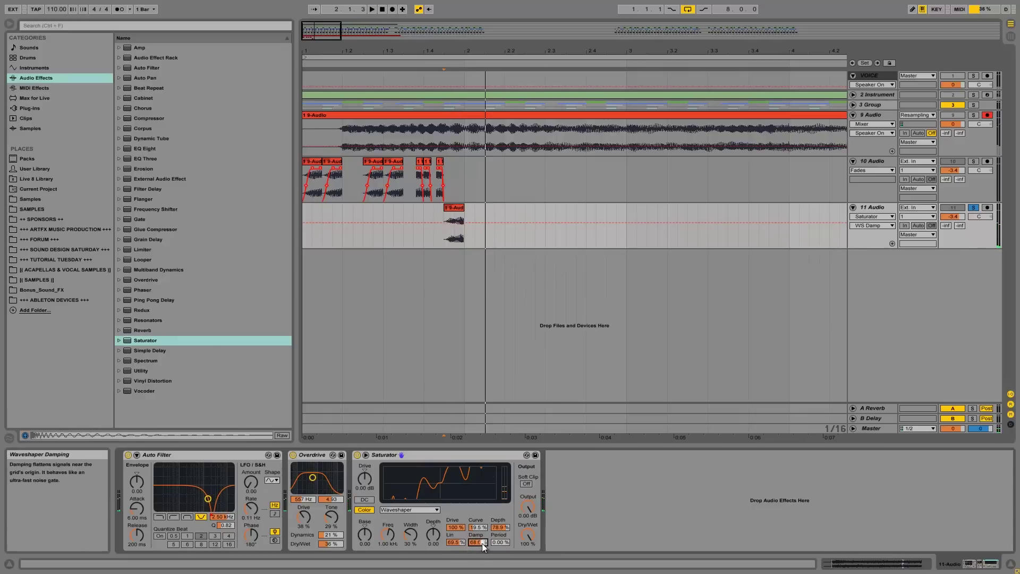
key(Delete)
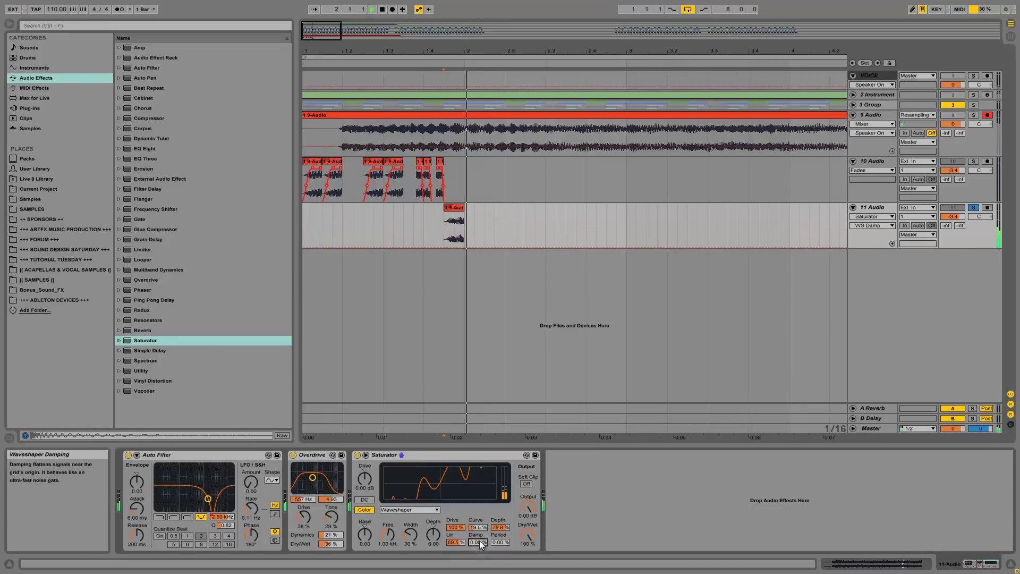
Step: Set the Saturator's Base to -15.4, Freq to 1.37 kHz, Period to 14.8% and Dry/Wet to 39.7%, and lower its Color Depth
click(432, 536)
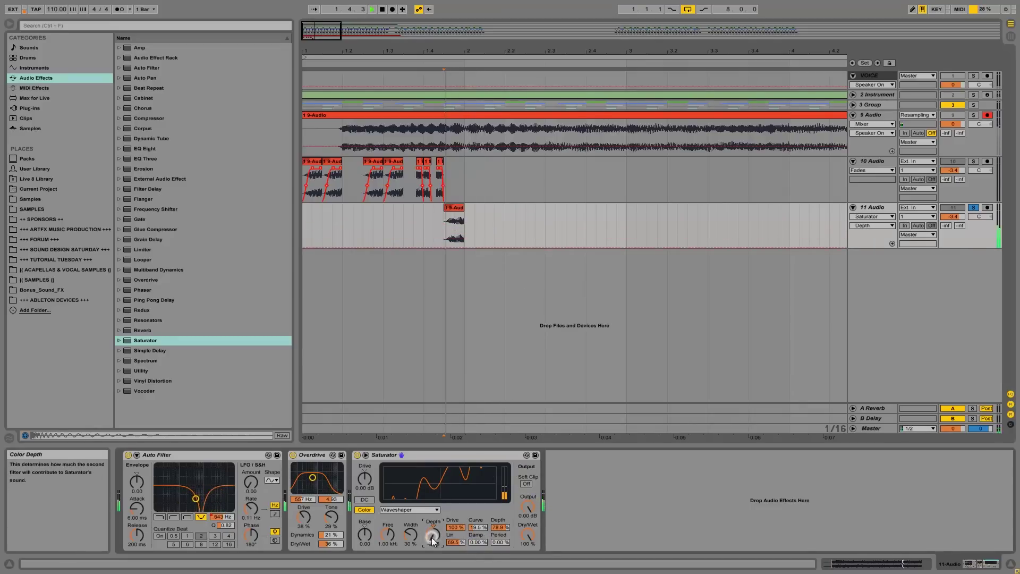
mouse_move(432, 535)
mouse_down()
mouse_move(359, 531)
mouse_move(435, 536)
mouse_up()
key(space)
key(space)
key(space)
key(space)
key(space)
key(space)
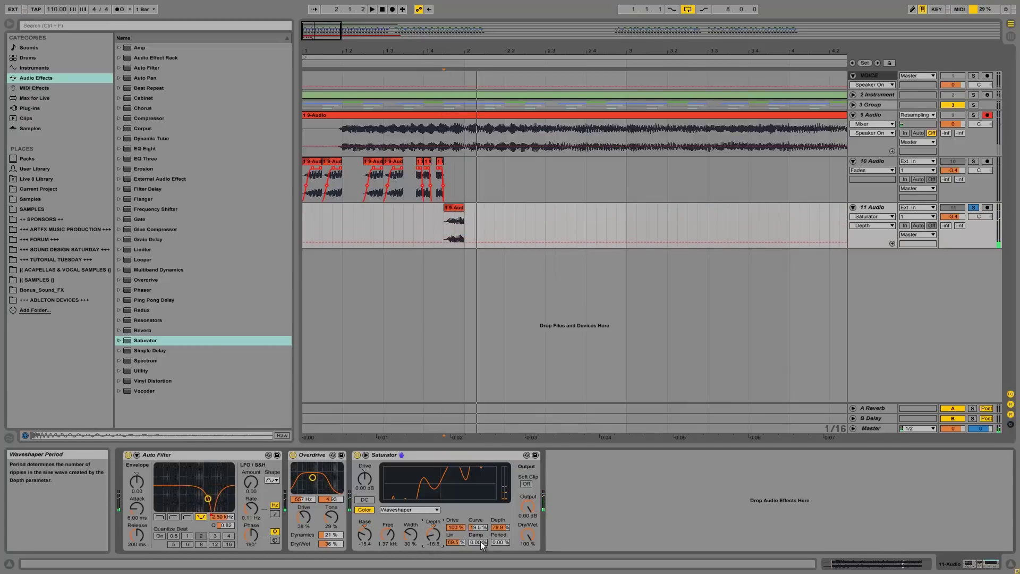
key(space)
drag(503, 541, 530, 534)
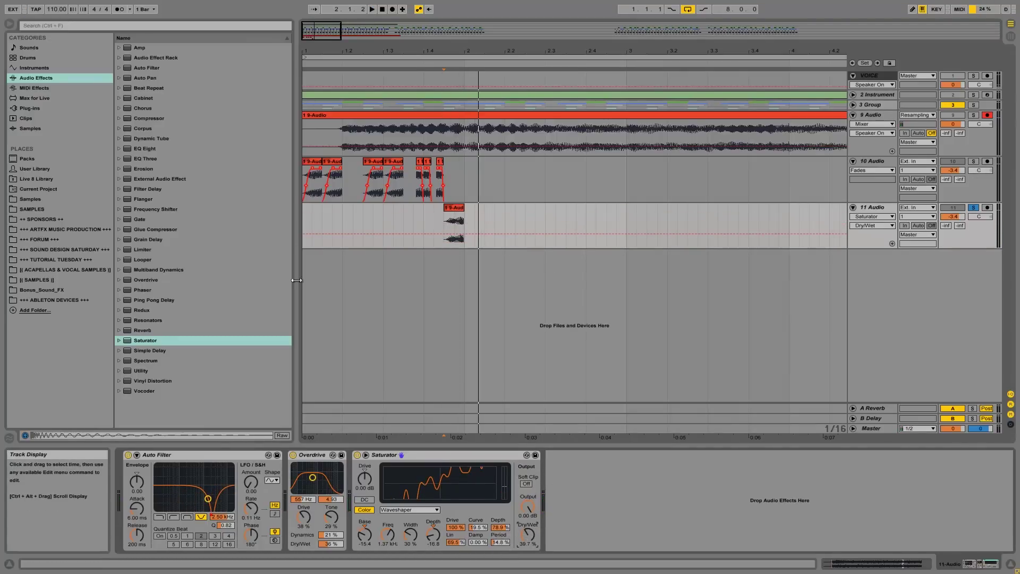
Step: Move the Auto Filter between Overdrive and Saturator and switch its filter type to band-pass
drag(219, 455, 348, 460)
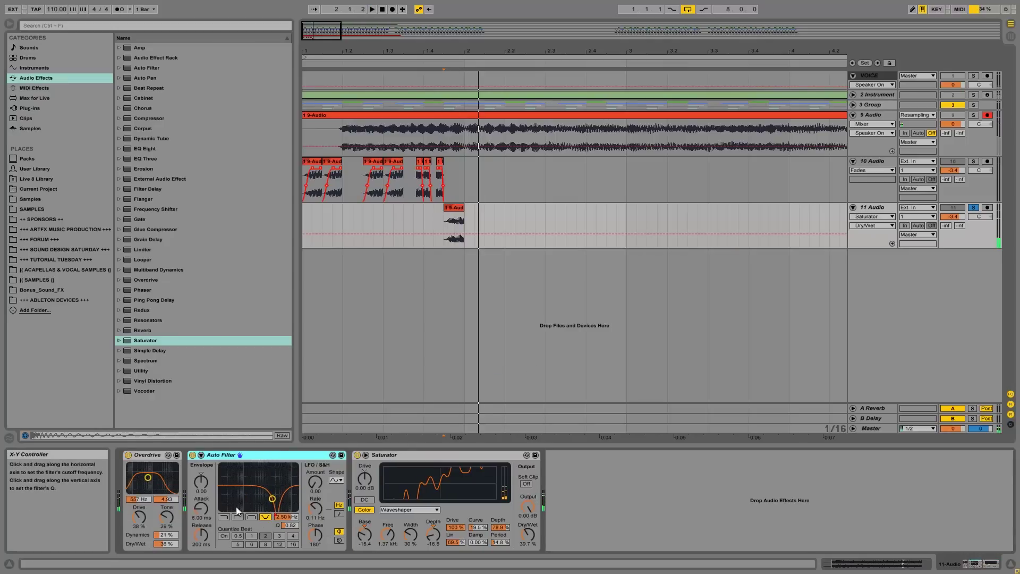
click(252, 516)
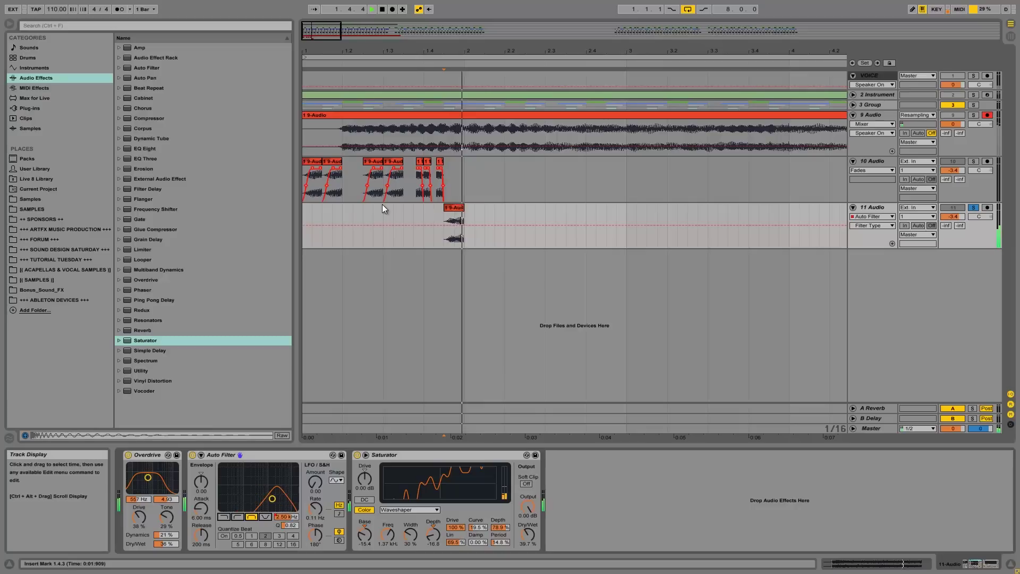
Step: Solo 10 Audio together with 11 Audio and play the pattern from its first clip
click(306, 170)
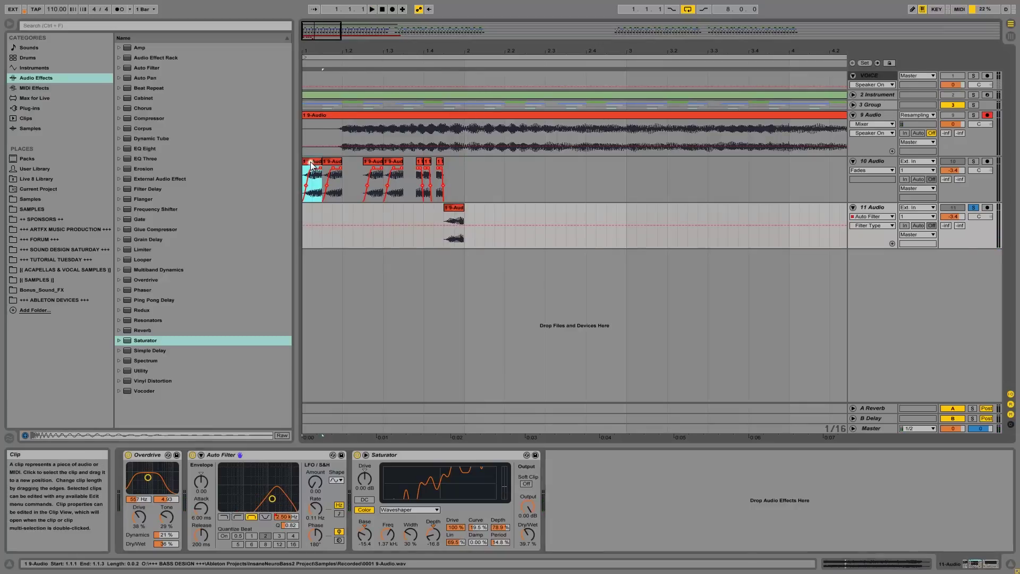
key(space)
click(973, 160)
key(space)
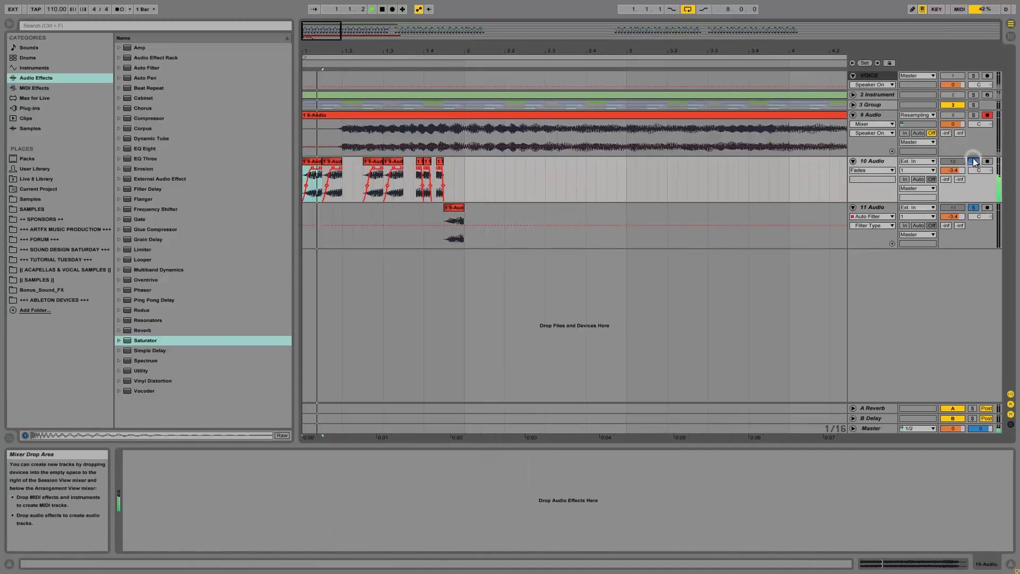
key(space)
Step: Remove the return breakpoint at the 11 Audio clip's end in the Auto Filter Frequency automation and bend the falling ramp into a curve
click(455, 211)
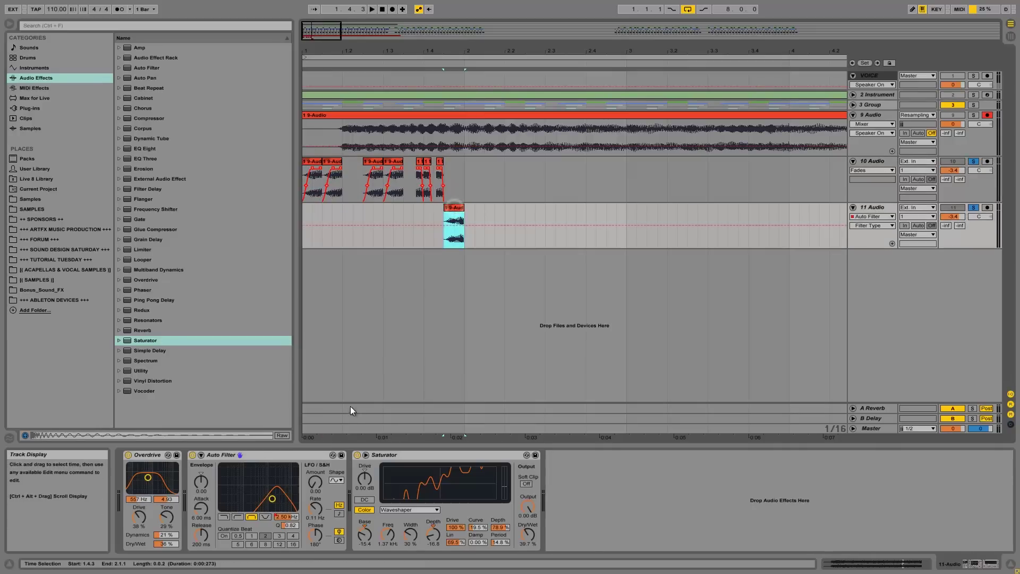
click(288, 518)
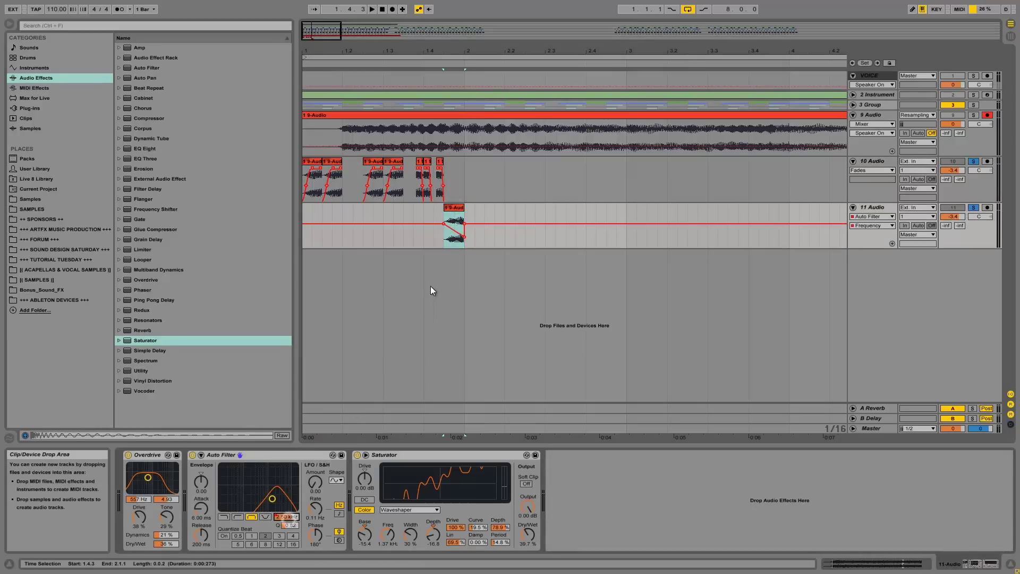
click(464, 223)
click(446, 220)
key(space)
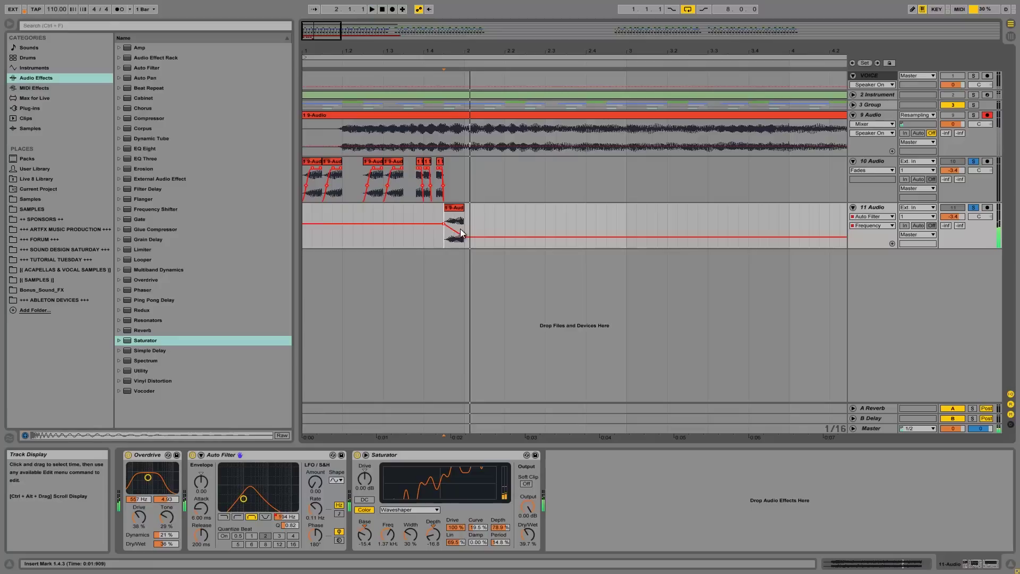
drag(454, 232, 458, 231)
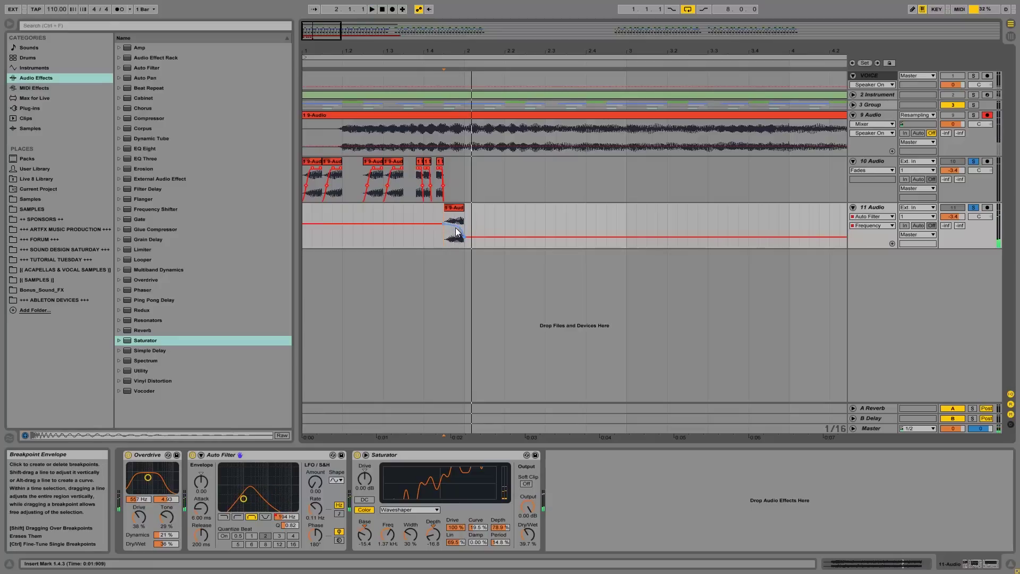
key(space)
key(space)
Step: Raise the Frequency automation's starting breakpoint on 11 Audio to 13.3 kHz and audition the clip
drag(444, 225, 444, 227)
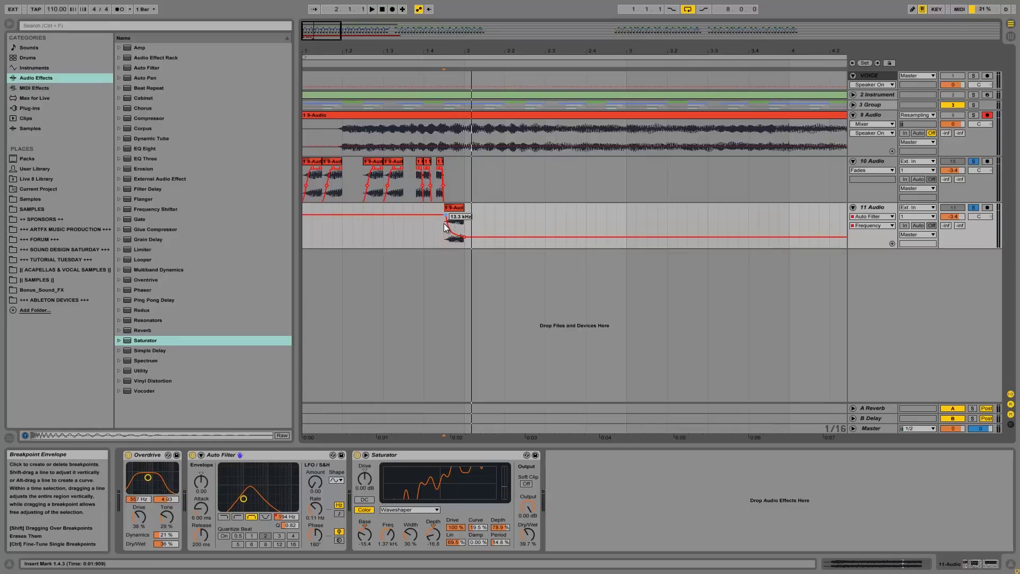
key(space)
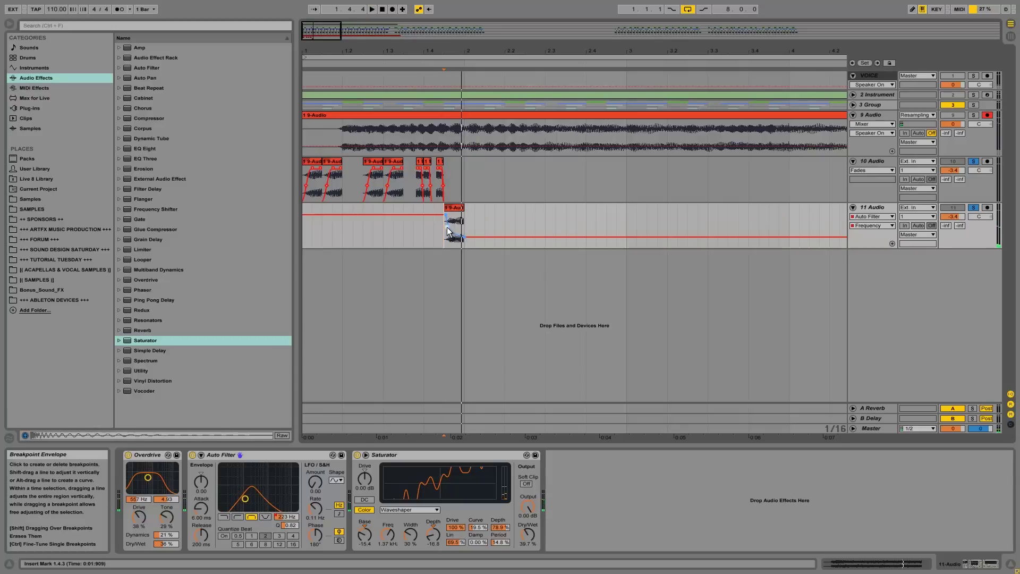
key(space)
key(space)
key(space)
key(space)
key(space)
key(space)
key(space)
Step: Lower the Frequency automation's end breakpoint to about 26 Hz and play the whole pattern from the start
mouse_move(464, 237)
mouse_down()
mouse_move(466, 245)
mouse_move(466, 231)
mouse_up()
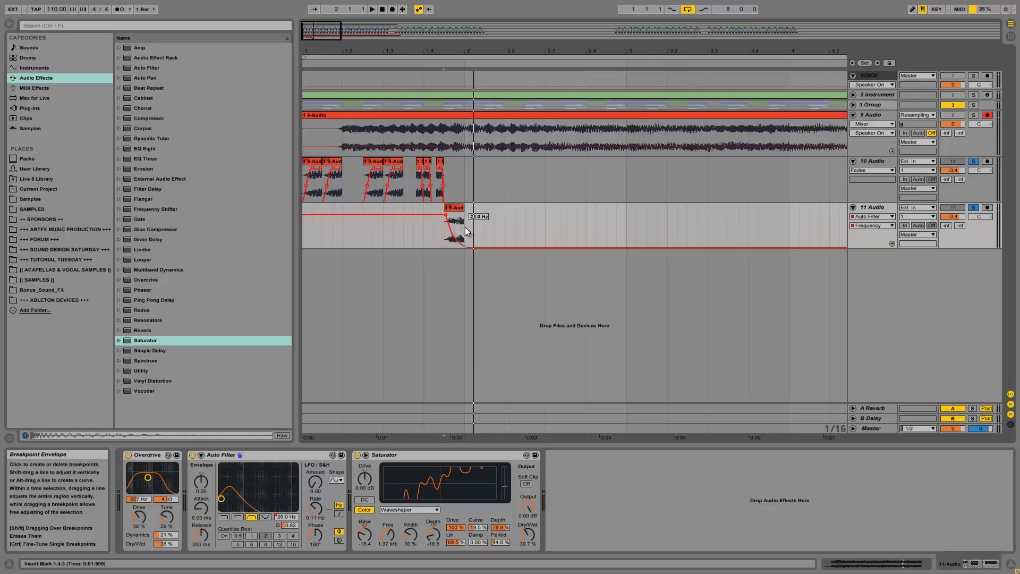
key(space)
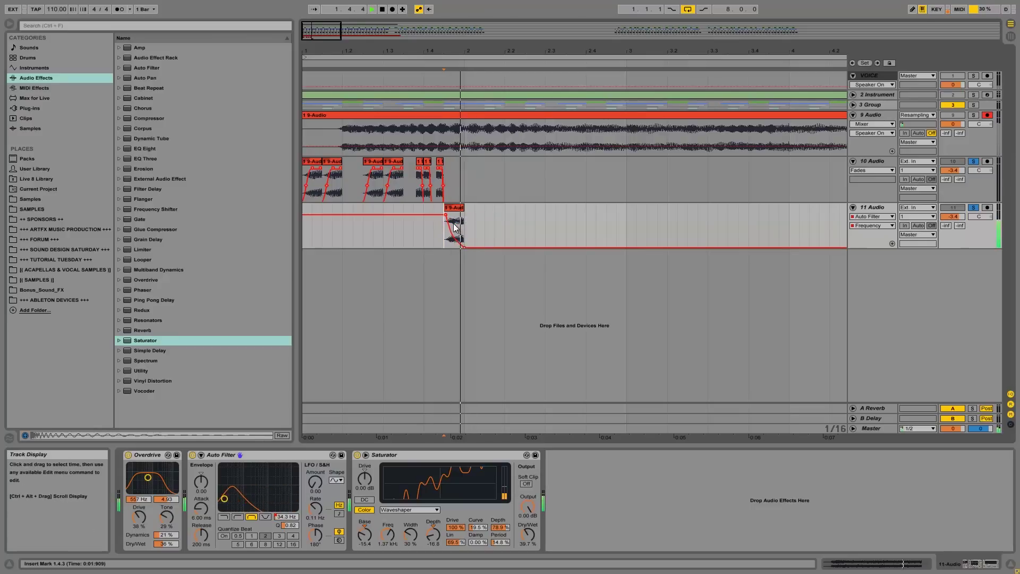
key(space)
click(309, 161)
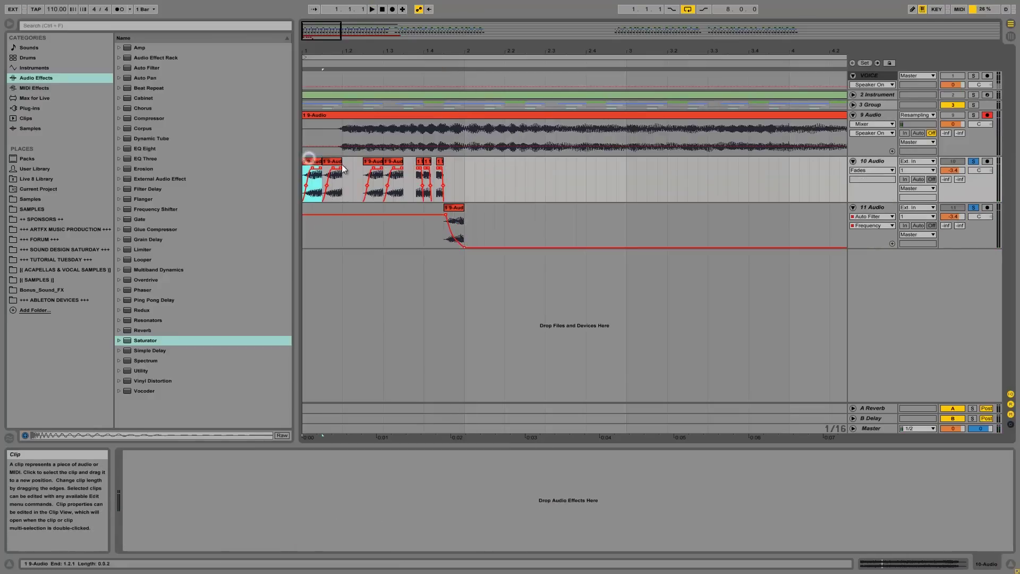
key(space)
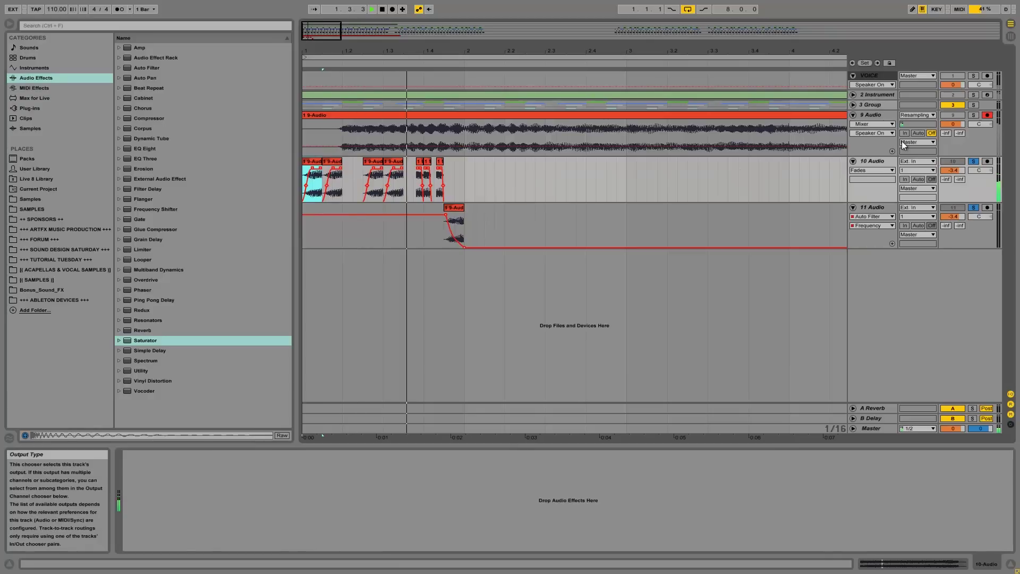
key(space)
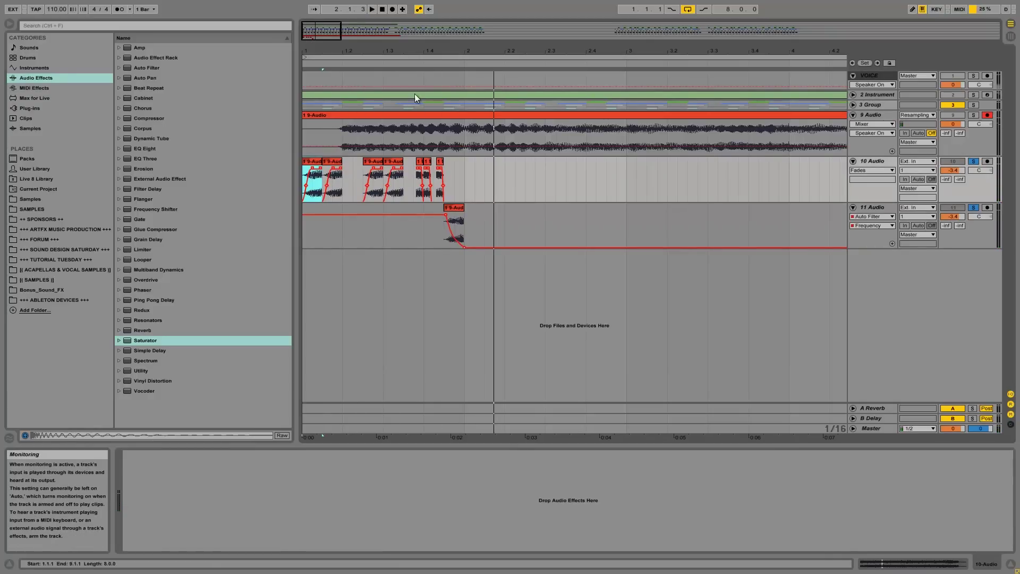
Step: Reshape the Frequency automation curve over the 11 Audio clip so it bulges outward before dropping, auditioning it repeatedly
drag(433, 52, 620, 143)
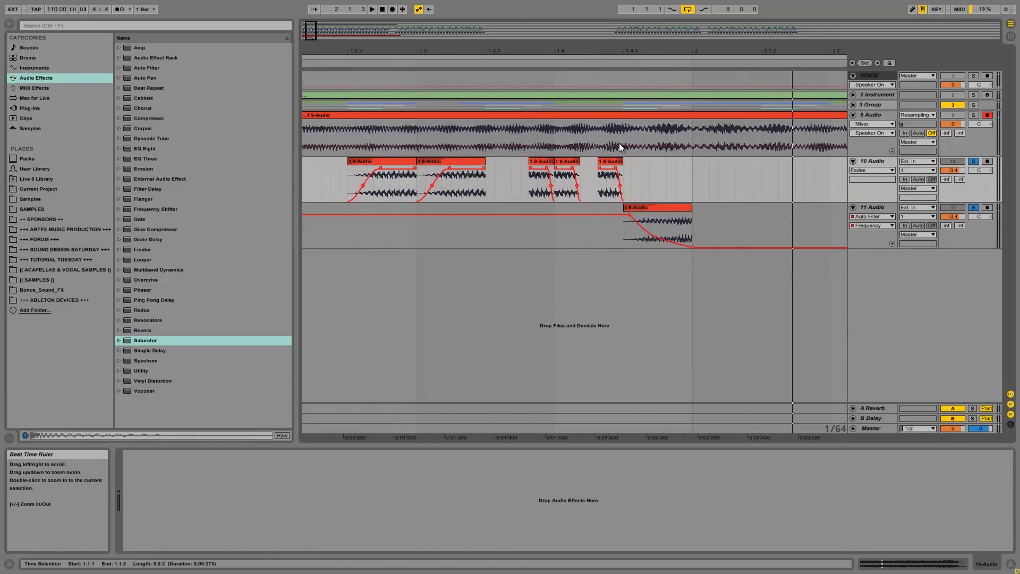
click(624, 240)
key(space)
key(space)
key(space)
key(space)
key(space)
key(space)
key(space)
key(space)
Step: Play the pattern from the start, unsolo 10 Audio and 11 Audio, and play it again with all tracks
drag(348, 50, 346, 47)
click(303, 163)
key(space)
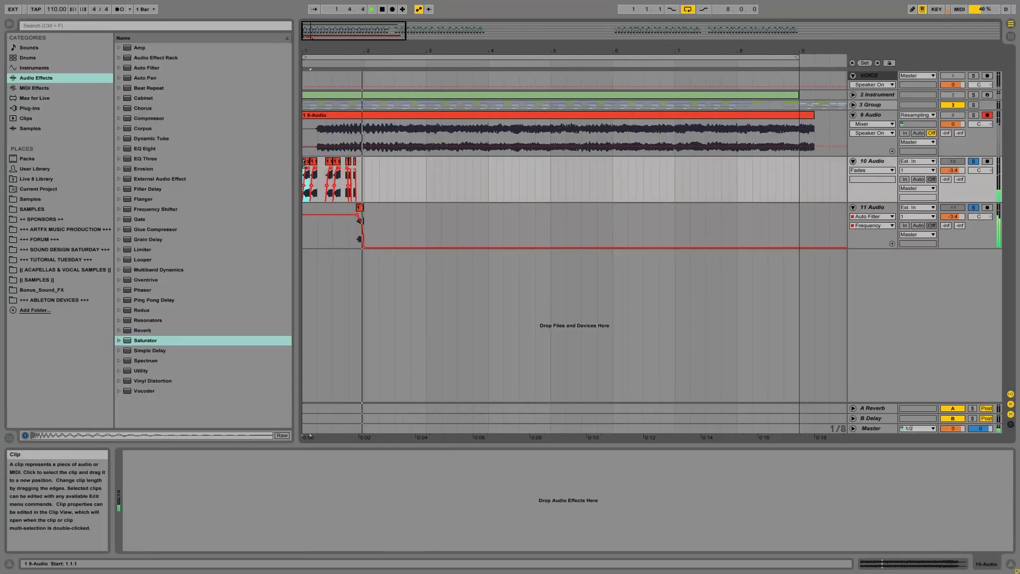
key(space)
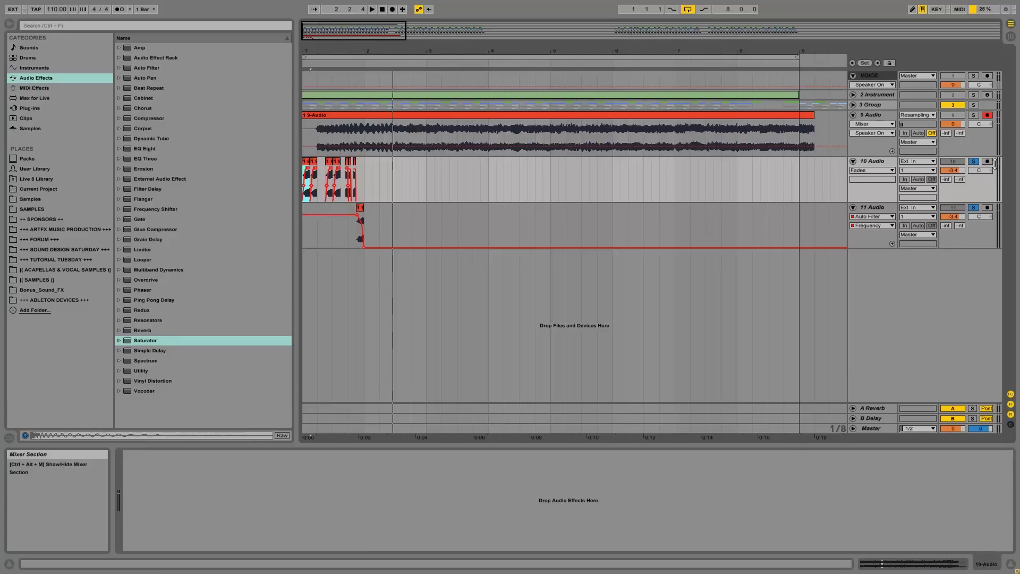
click(308, 166)
key(space)
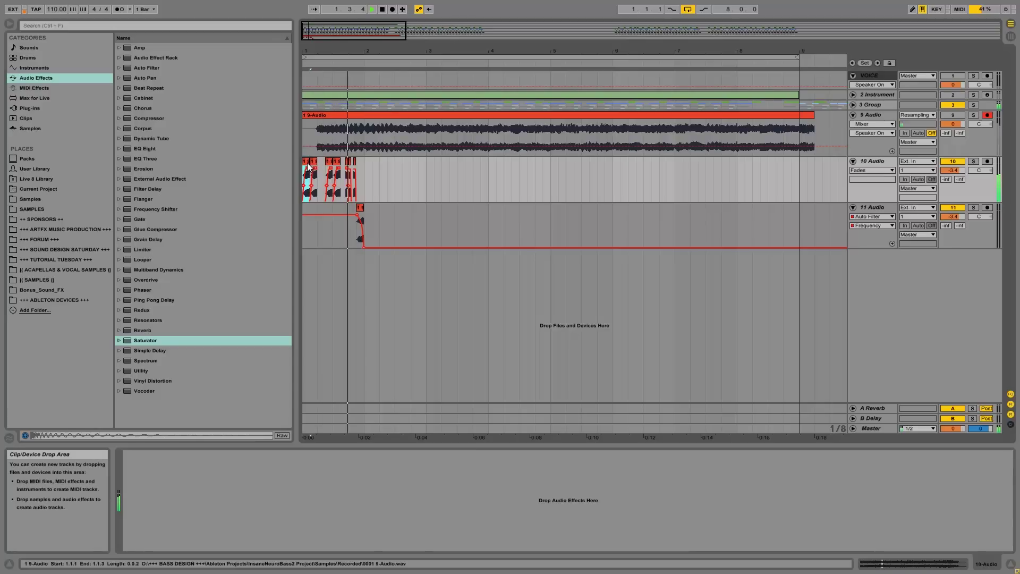
key(space)
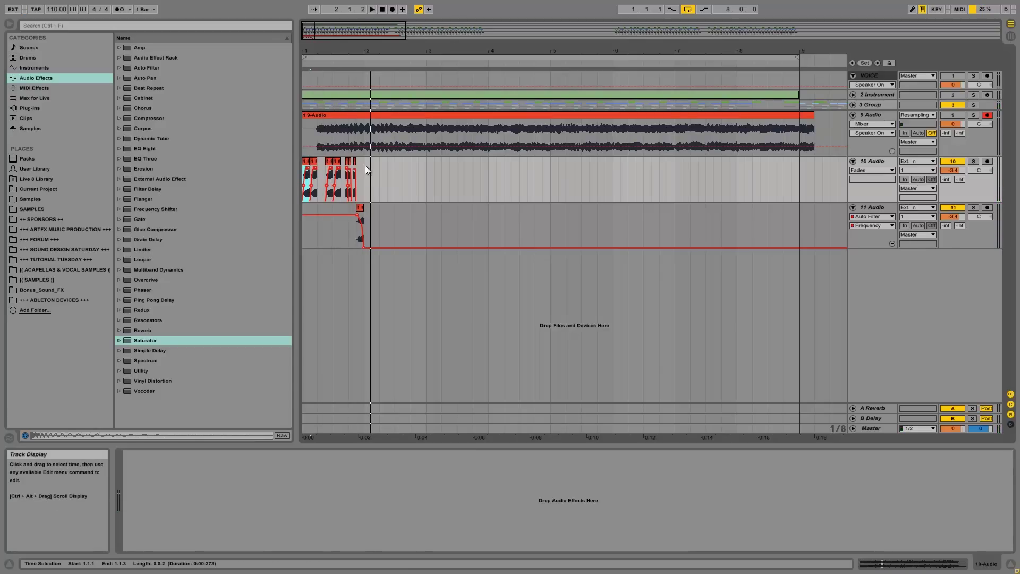
Step: Duplicate the bar 1 clips on 10 Audio into bar 2, placing the opening pair at 2.1.1 and the remaining group at 2.2.3
drag(325, 50, 326, 70)
drag(314, 162, 552, 173)
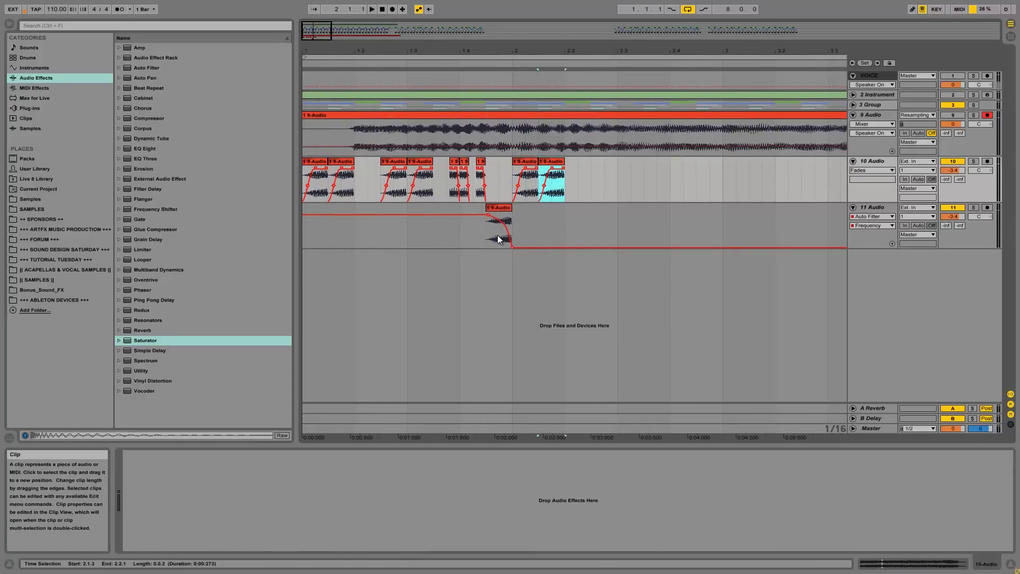
click(393, 181)
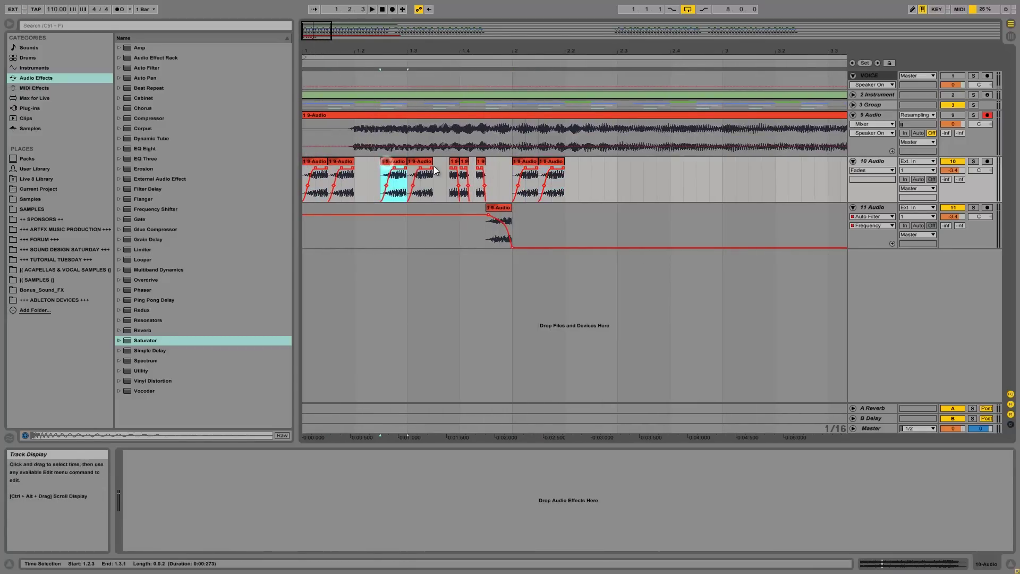
shift+click(420, 180)
shift+click(507, 164)
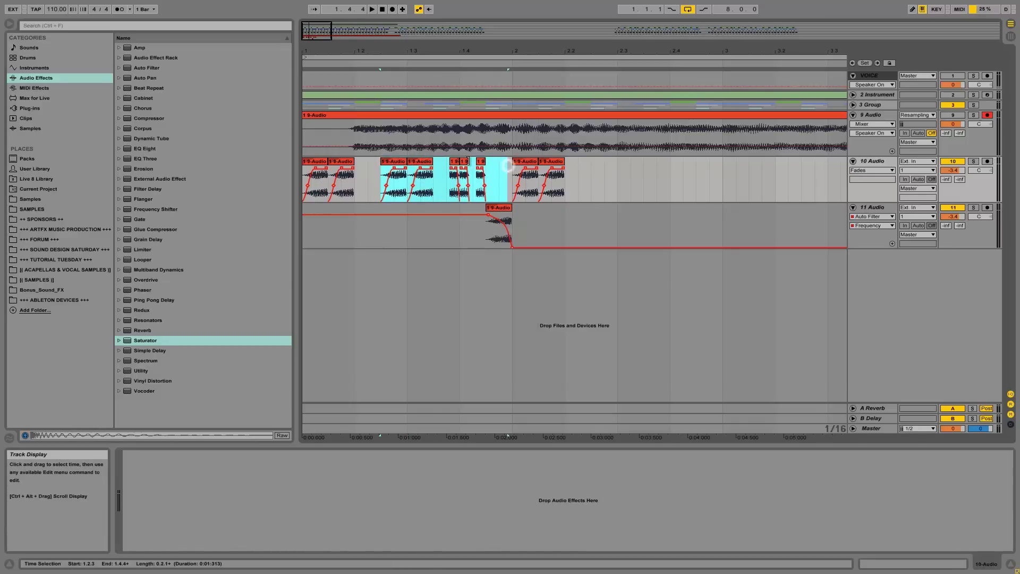
drag(385, 160, 613, 185)
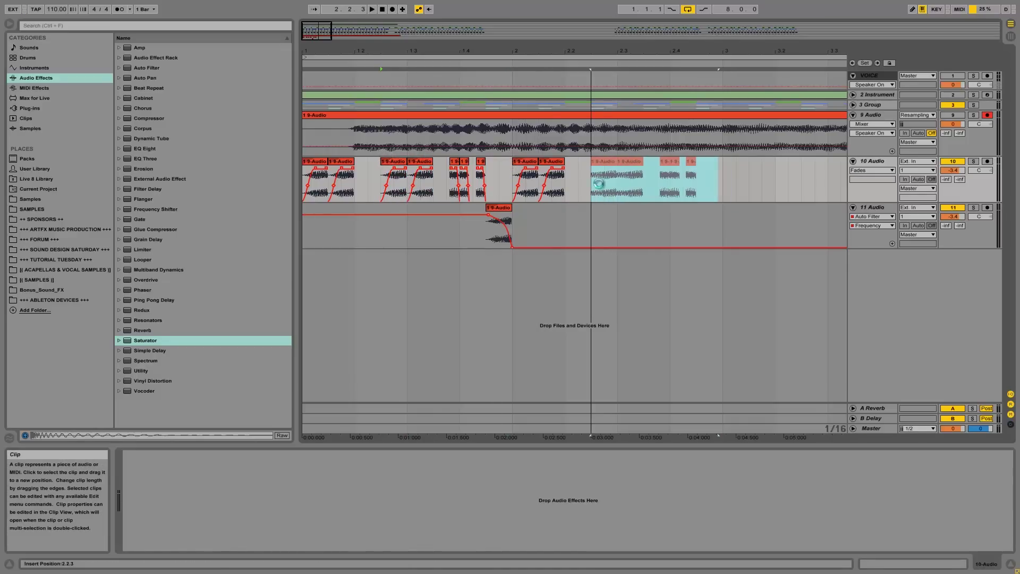
Step: Open the 2.1.3 clip on 10 Audio to inspect its Transpose setting and audition bar 2 from its first clip
double_click(553, 166)
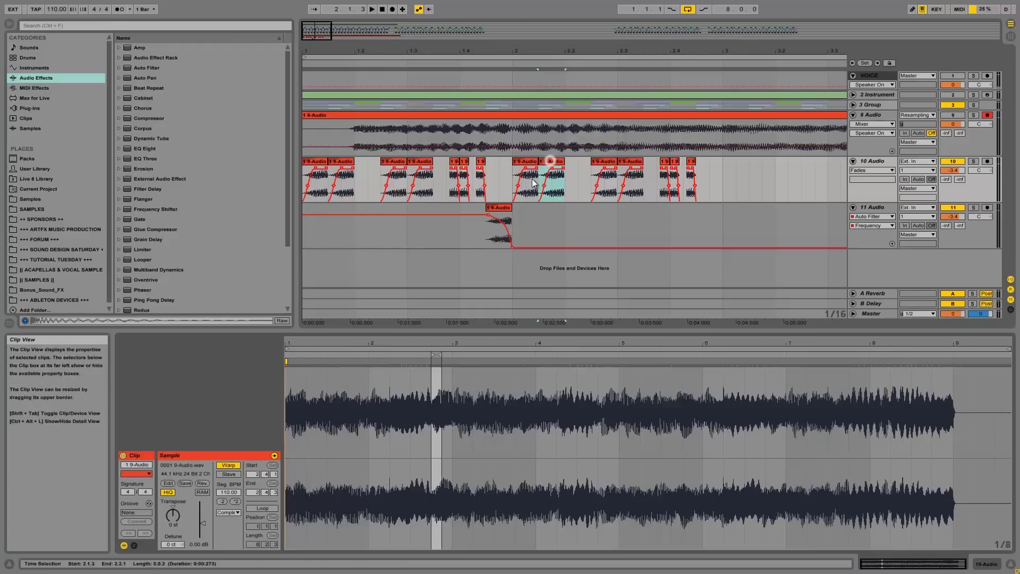
click(171, 515)
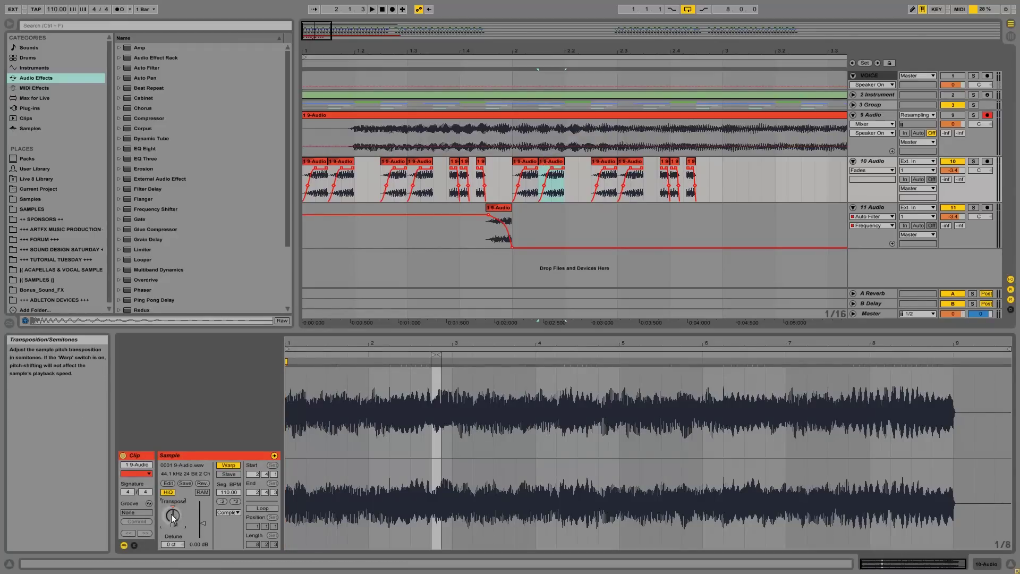
click(521, 166)
key(space)
key(space)
key(space)
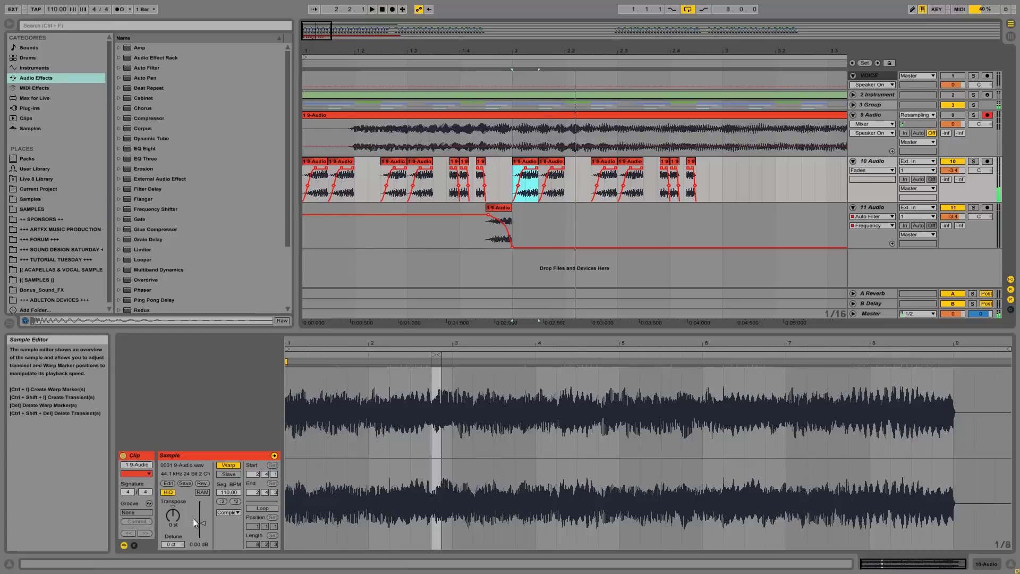
Step: Try transposing the first bar 2 clip on 10 Audio by 3 semitones, auditioning it repeatedly
click(554, 177)
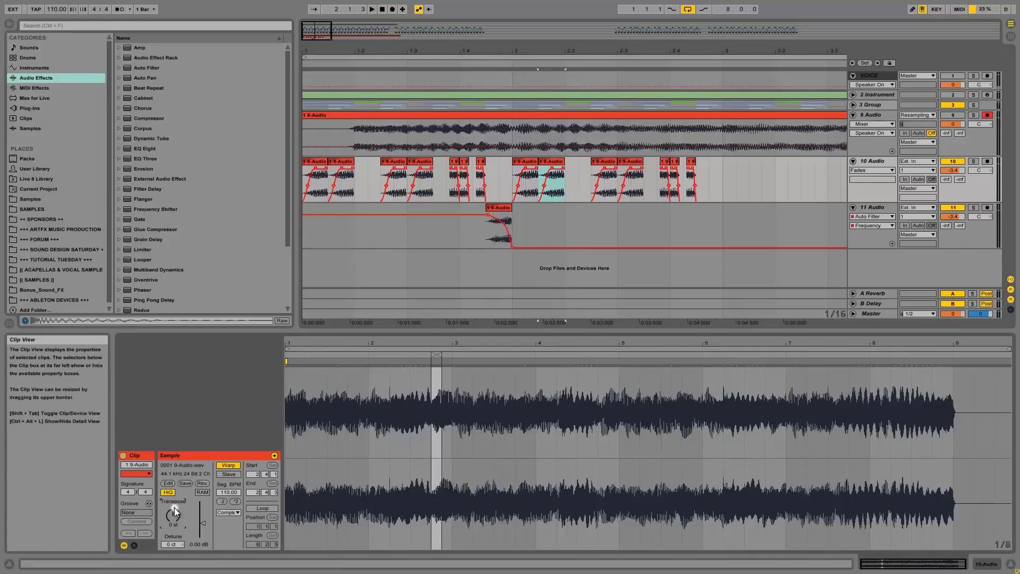
click(527, 171)
click(171, 524)
text(3)
key(Return)
key(space)
key(space)
key(space)
key(space)
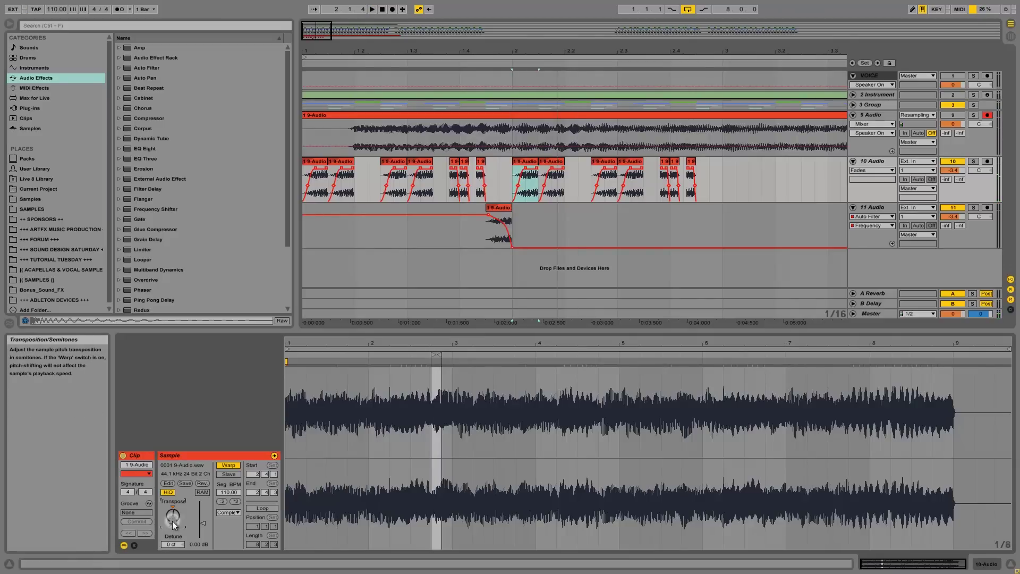
key(space)
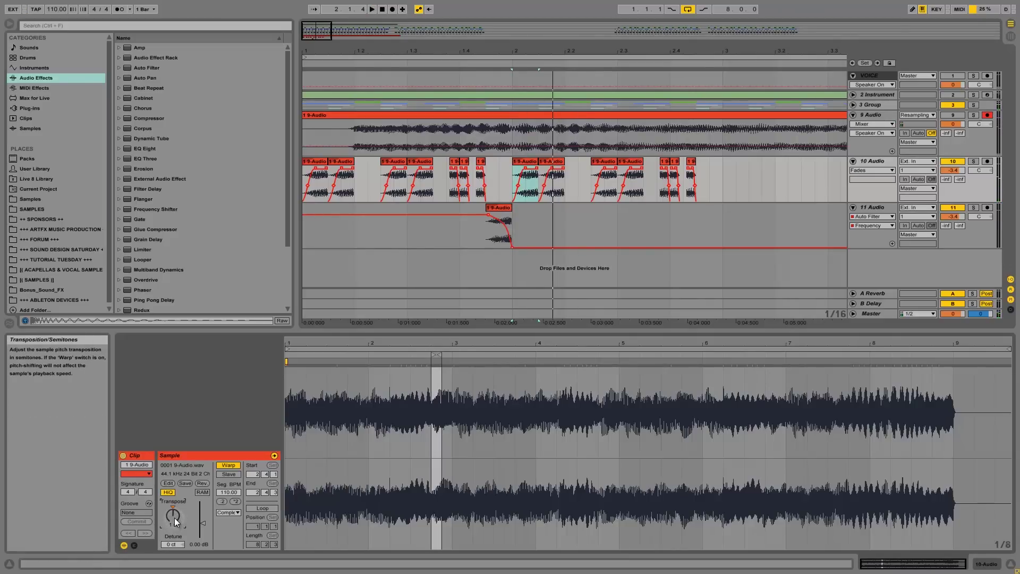
key(space)
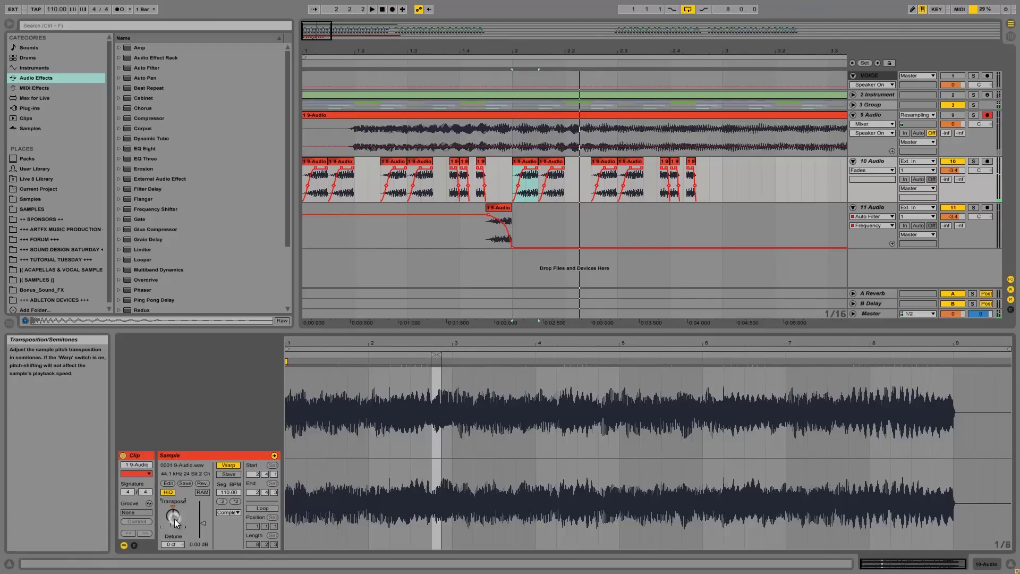
key(space)
key(space)
key(space)
key(space)
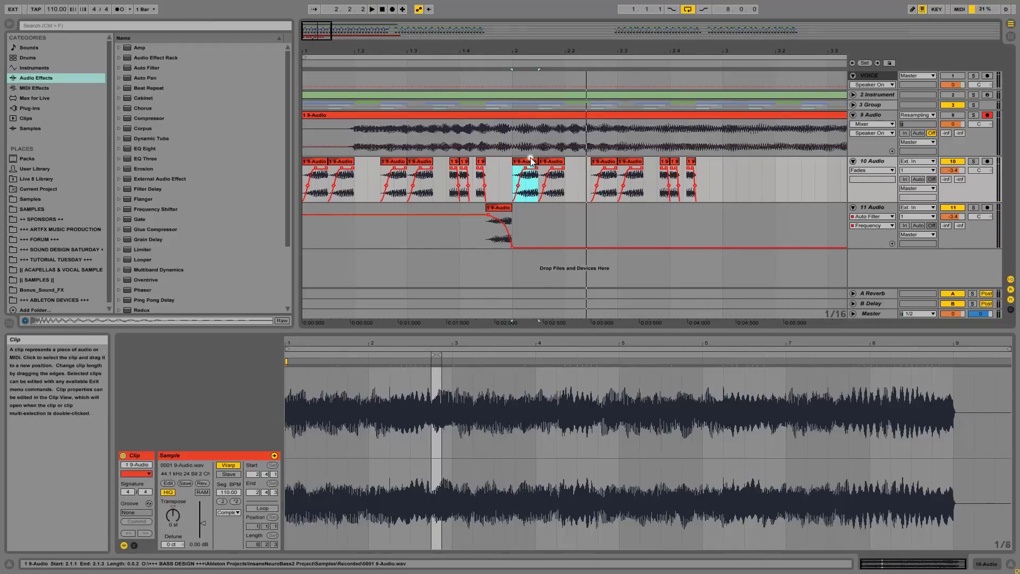
Step: Move the 2.1.3 clip from 10 Audio to 11 Audio, draw a Frequency automation peak in its middle and audition it
drag(546, 157, 549, 235)
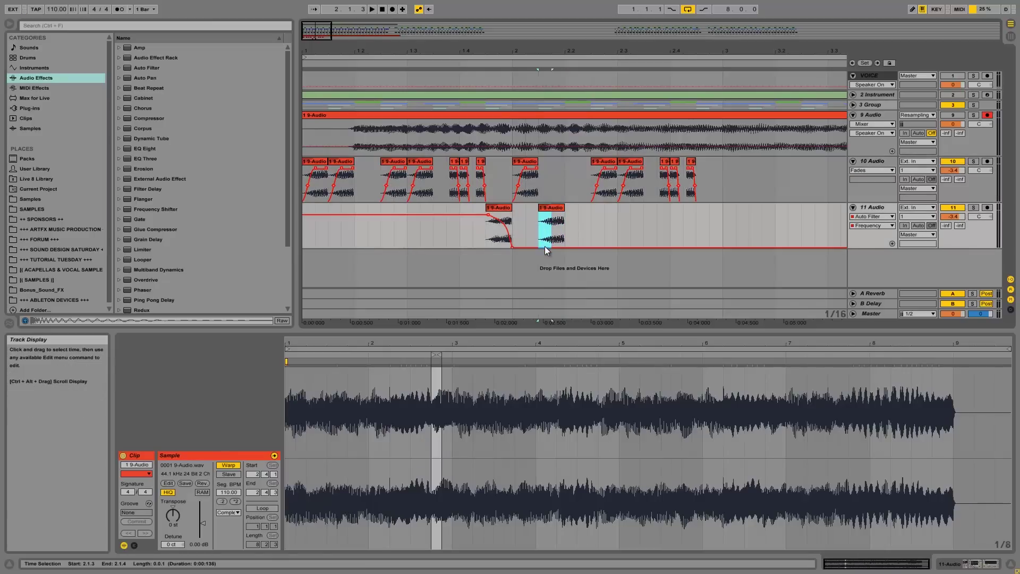
click(538, 225)
drag(555, 245, 556, 248)
click(553, 229)
click(538, 218)
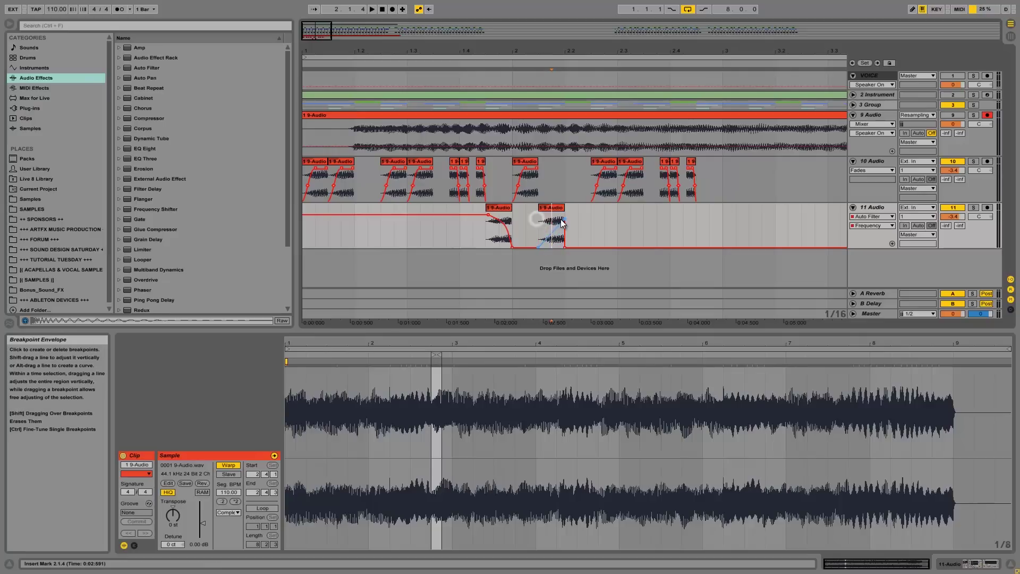
click(589, 221)
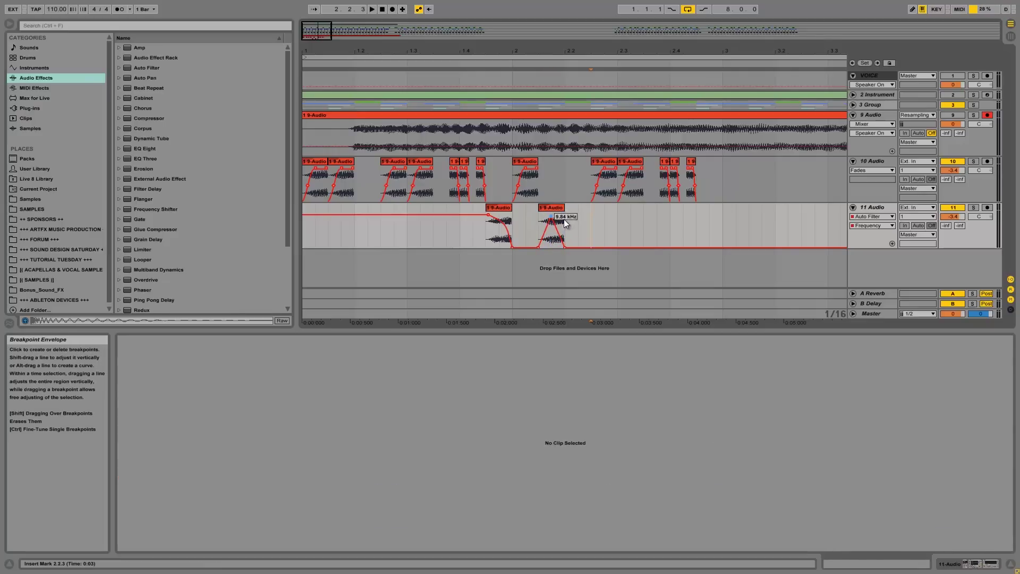
click(543, 219)
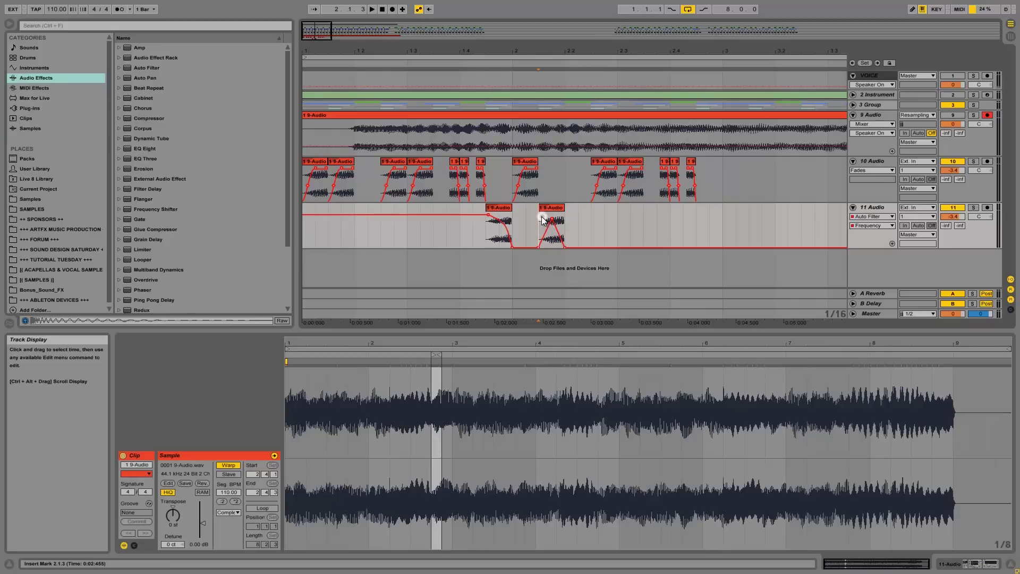
key(space)
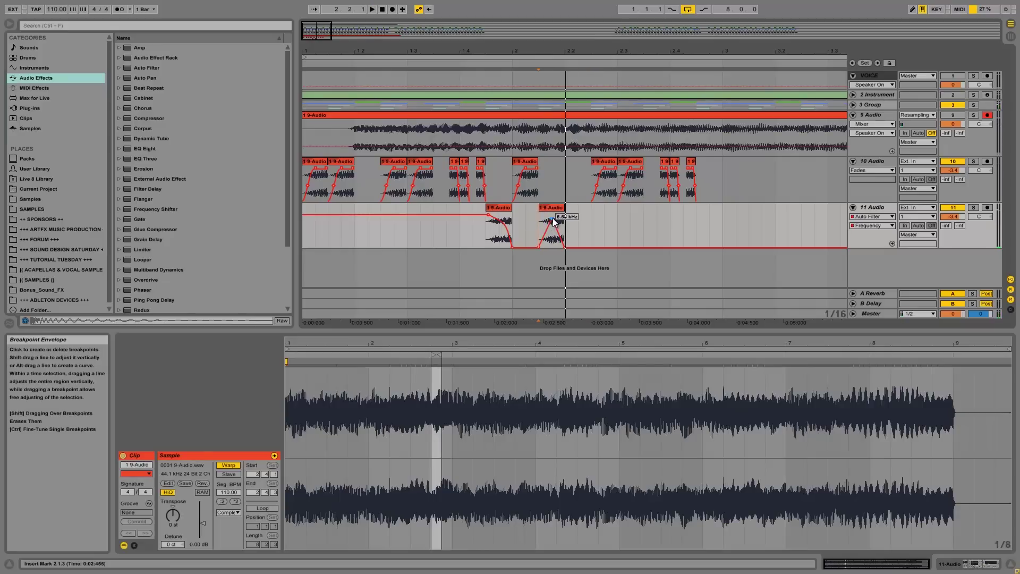
Step: Move the Frequency peak to the end of the 2.1.3 clip so the filter rises throughout, auditioning it repeatedly
mouse_move(554, 222)
mouse_down()
mouse_move(554, 238)
mouse_move(555, 226)
mouse_move(566, 232)
mouse_up()
key(space)
key(space)
key(space)
key(space)
key(space)
key(space)
key(space)
key(space)
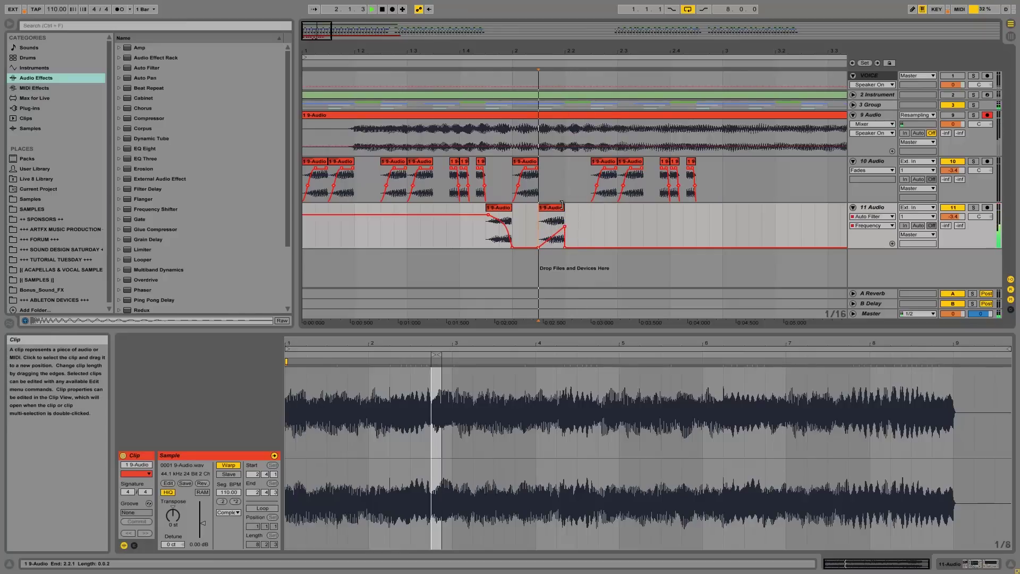
Step: Transpose the 2.1.3 clip on 11 Audio to 7 st, shift its Frequency peak back towards mid-clip, and audition it
drag(176, 514, 176, 500)
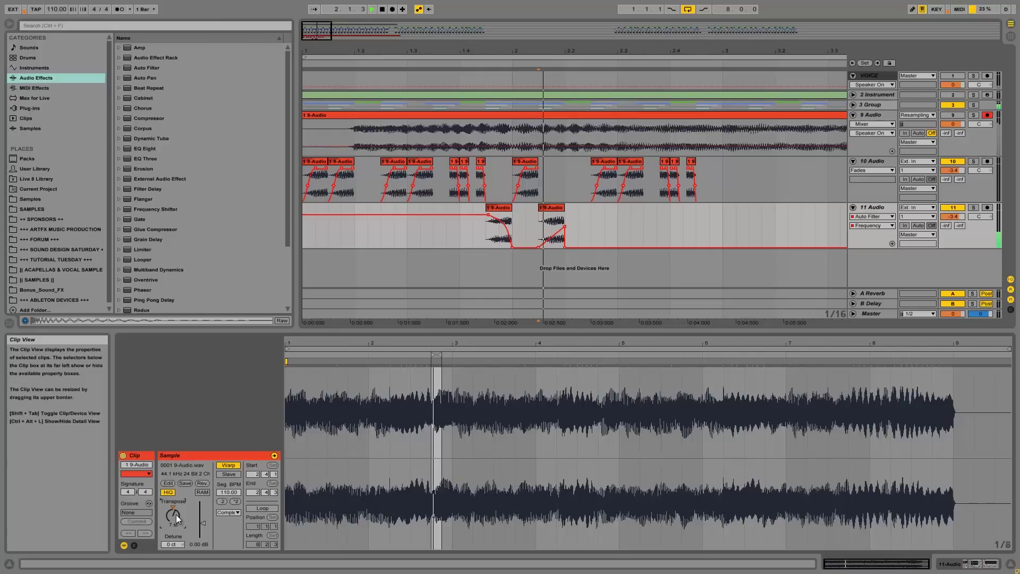
key(space)
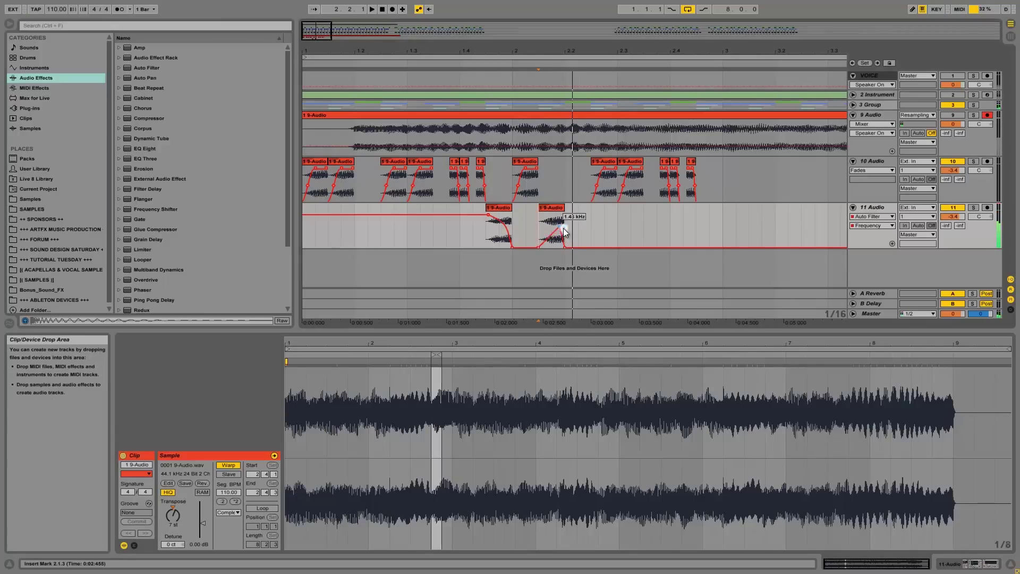
drag(563, 228, 553, 231)
key(space)
key(space)
key(space)
key(space)
key(space)
key(space)
key(space)
Step: Place the Frequency peak close to the start of the 2.1.3 clip at about 1.32 kHz and audition it repeatedly
drag(547, 246, 544, 228)
key(space)
key(space)
key(space)
key(space)
key(space)
key(space)
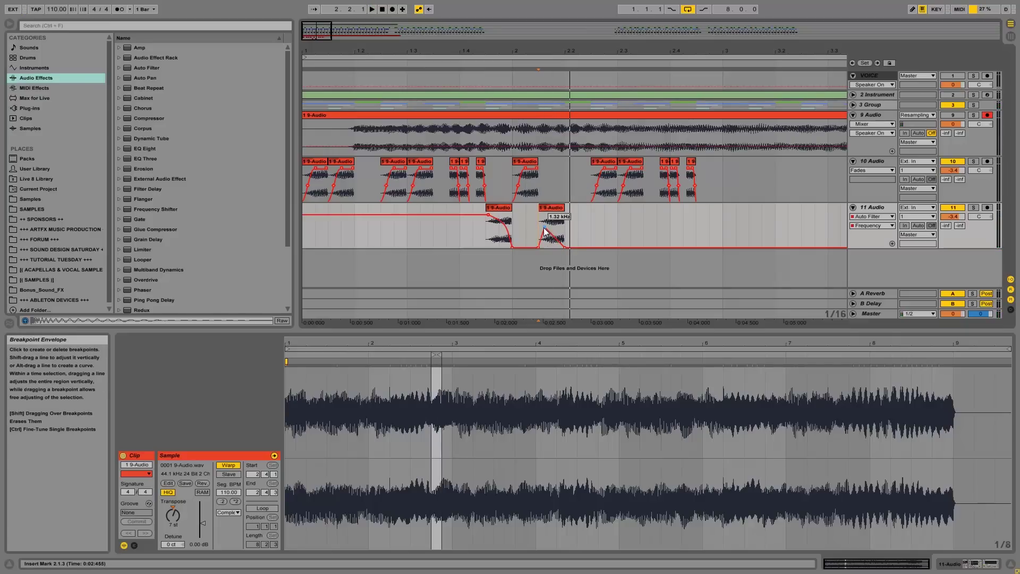
key(space)
Step: Raise the Frequency peak near the start of the 2.1.3 clip and audition the change repeatedly
drag(544, 227, 543, 219)
key(space)
key(space)
key(space)
key(space)
key(space)
key(space)
key(space)
key(space)
key(space)
key(space)
key(space)
key(space)
key(space)
key(space)
key(space)
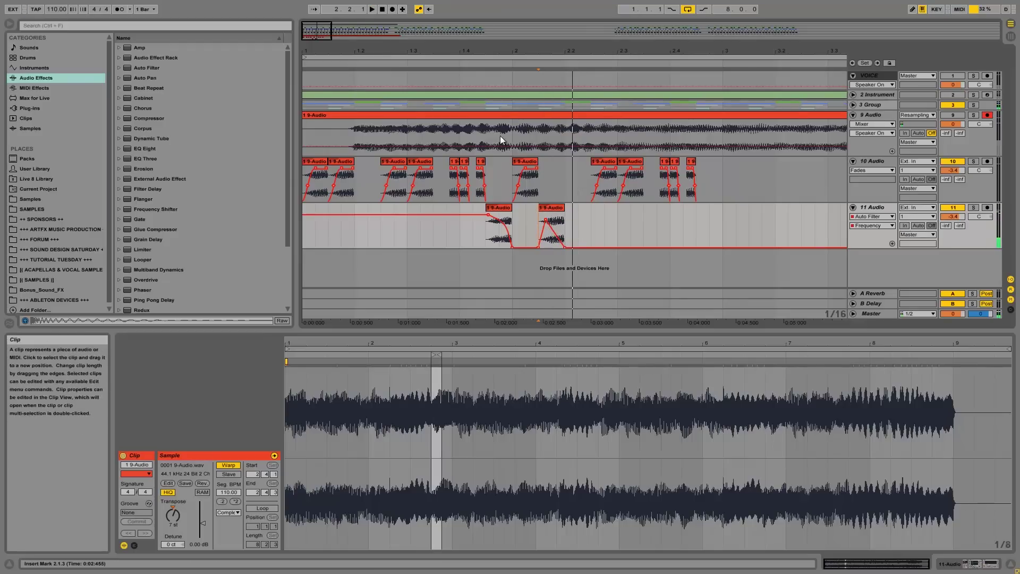
Step: Copy the last short bar 1 clip from 10 Audio onto 11 Audio so it ends at 2.2.1, and audition it
click(482, 164)
drag(480, 164, 559, 167)
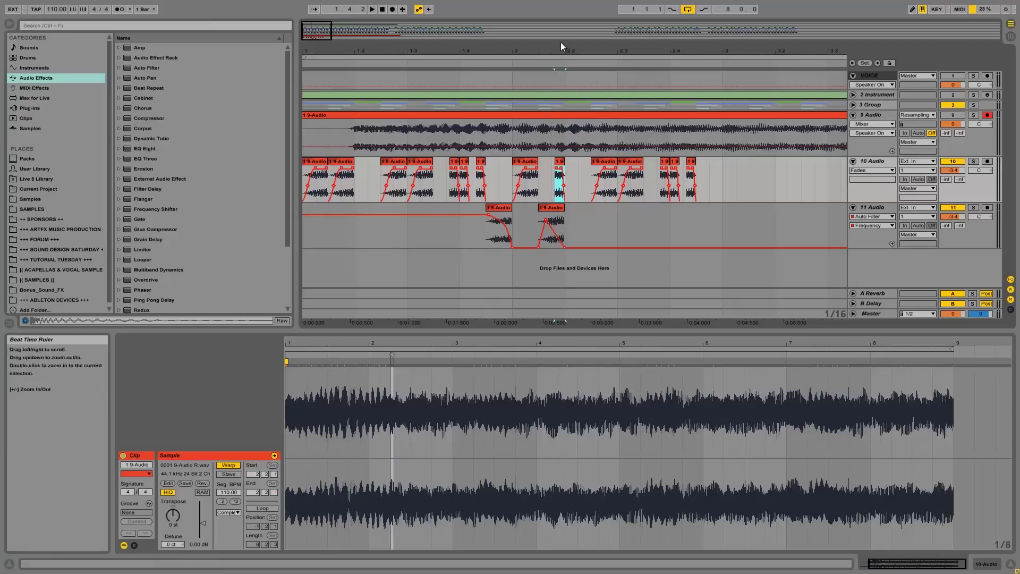
drag(559, 49, 559, 55)
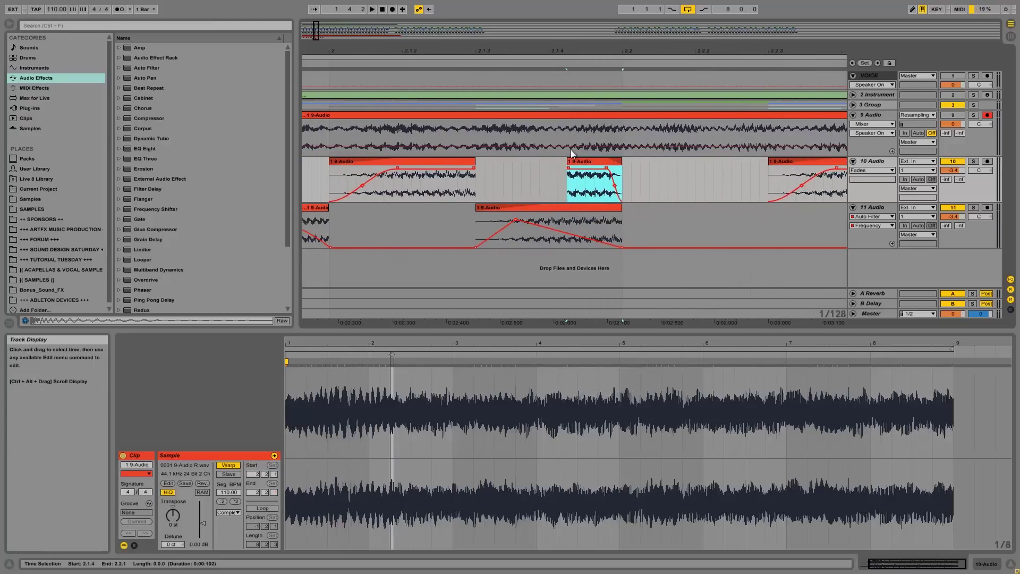
drag(588, 164, 589, 220)
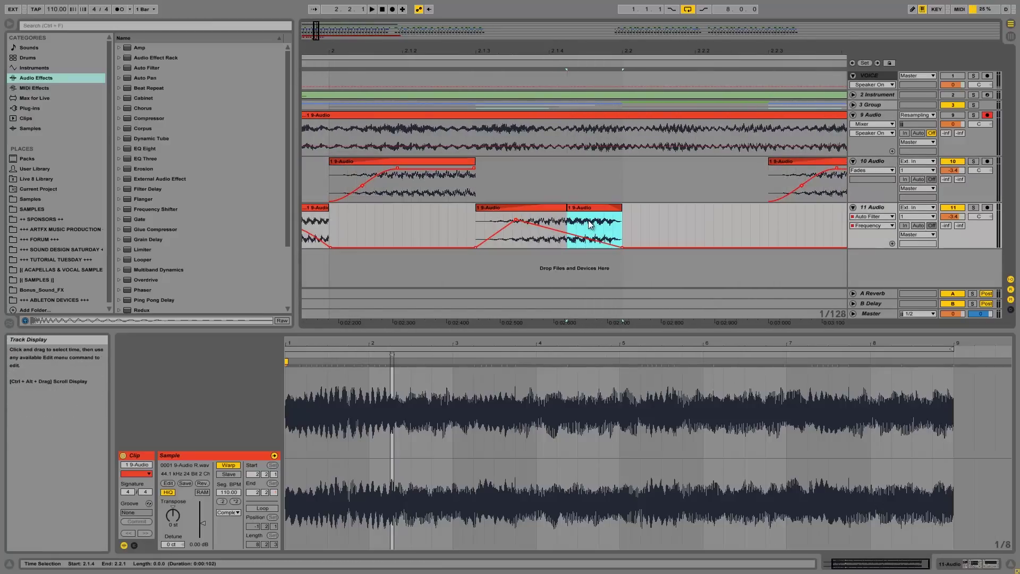
click(479, 222)
key(space)
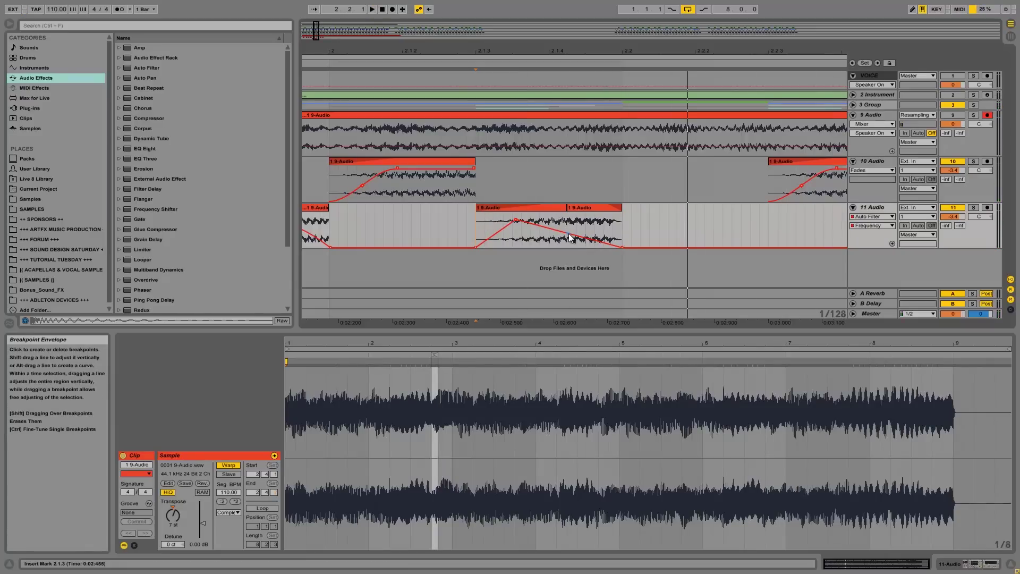
Step: Add a high Frequency breakpoint at the start of the short 11 Audio clip, falling towards its end, and audition both clips
drag(573, 230, 623, 230)
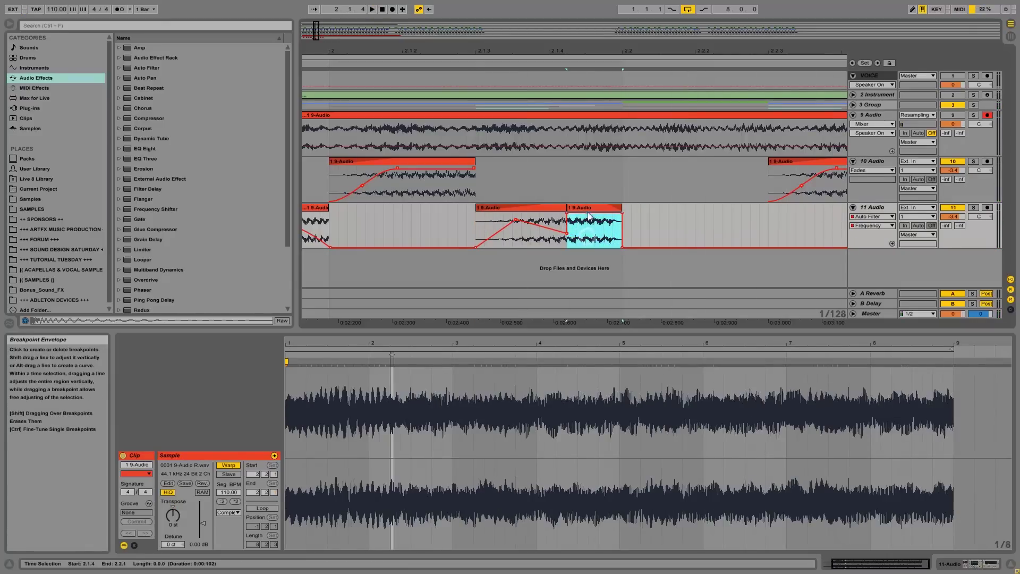
click(622, 213)
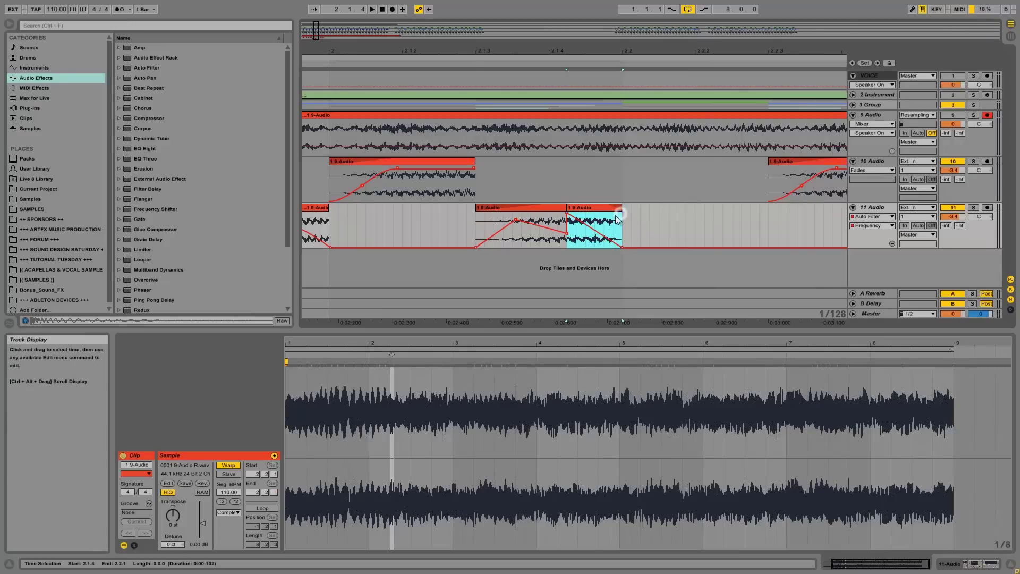
click(563, 244)
key(space)
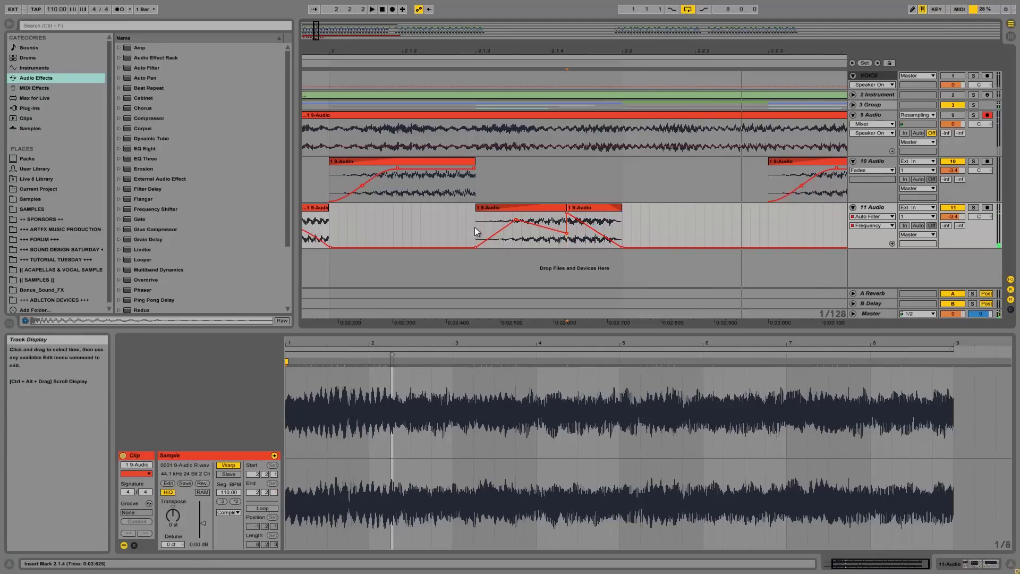
click(473, 229)
key(space)
key(space)
key(space)
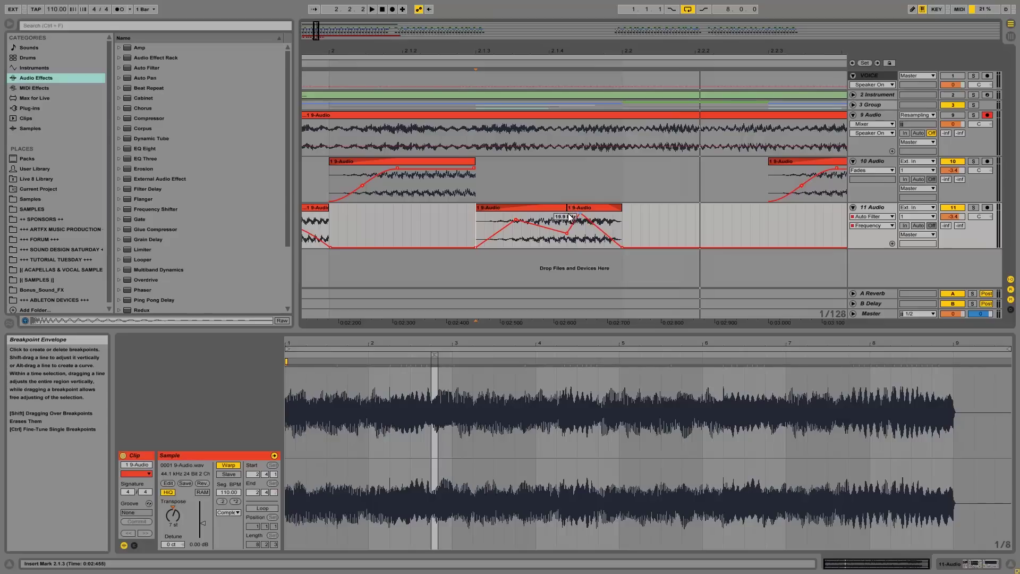
Step: Reshape the short clip's Frequency automation to rise from minimum at its start to a high value at its end, auditioning it
key(space)
key(space)
key(space)
drag(568, 220, 568, 247)
key(space)
key(space)
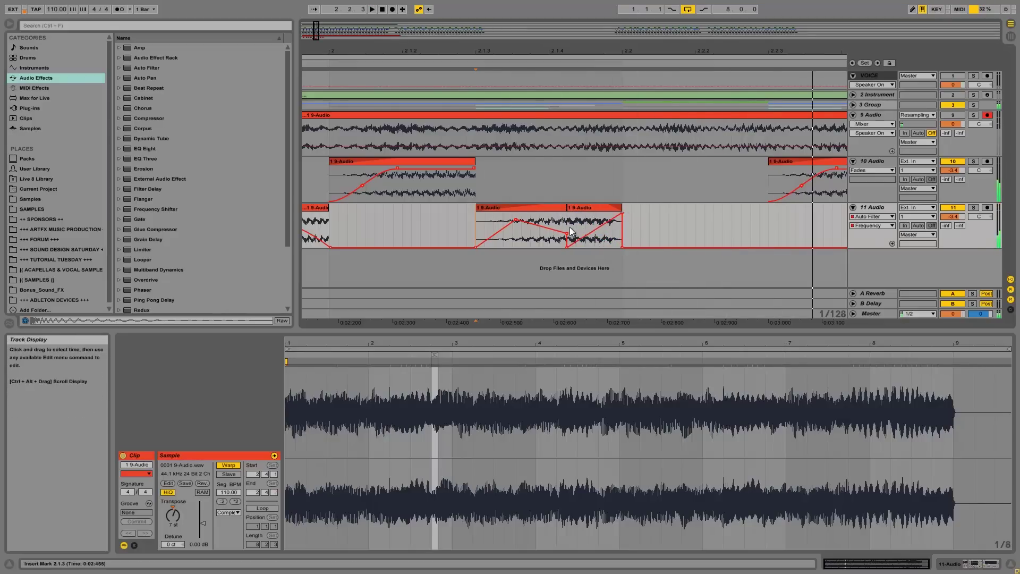
Step: Drop the Frequency automation to minimum where the two clips meet and hold it high across the short clip, auditioning the result
key(space)
key(space)
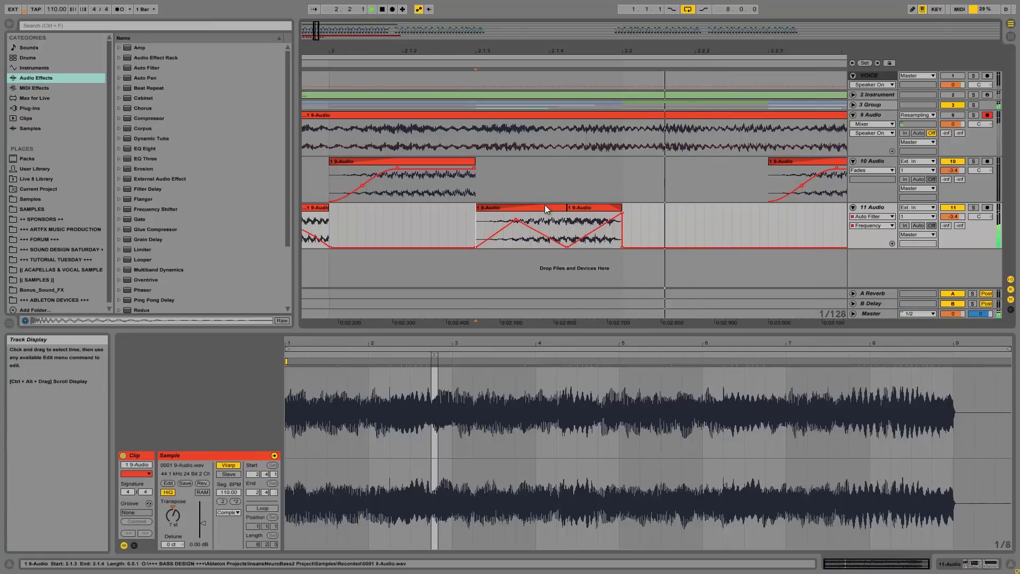
key(space)
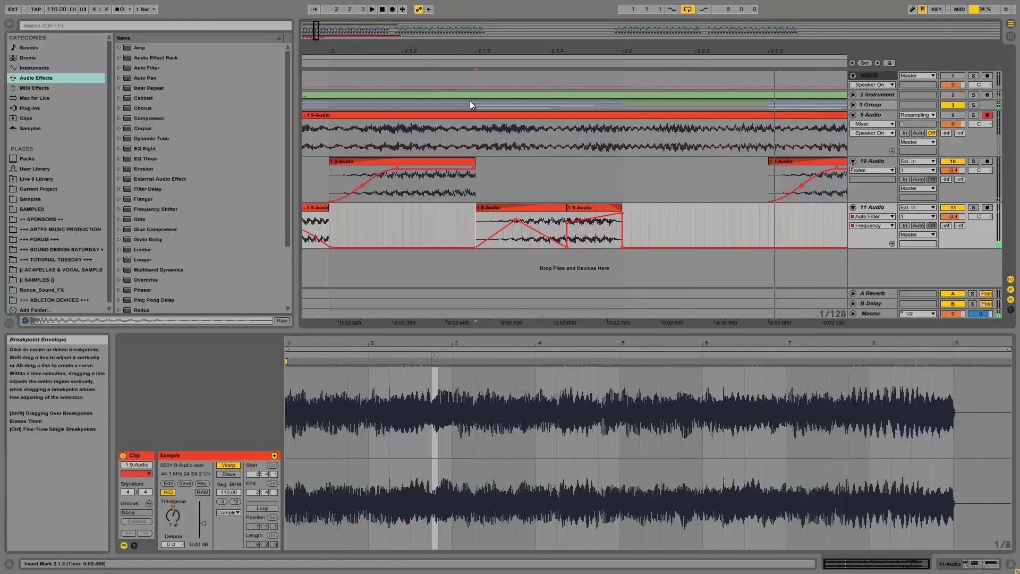
Step: Play the whole pattern from the first clip on 10 Audio
drag(470, 51, 471, 50)
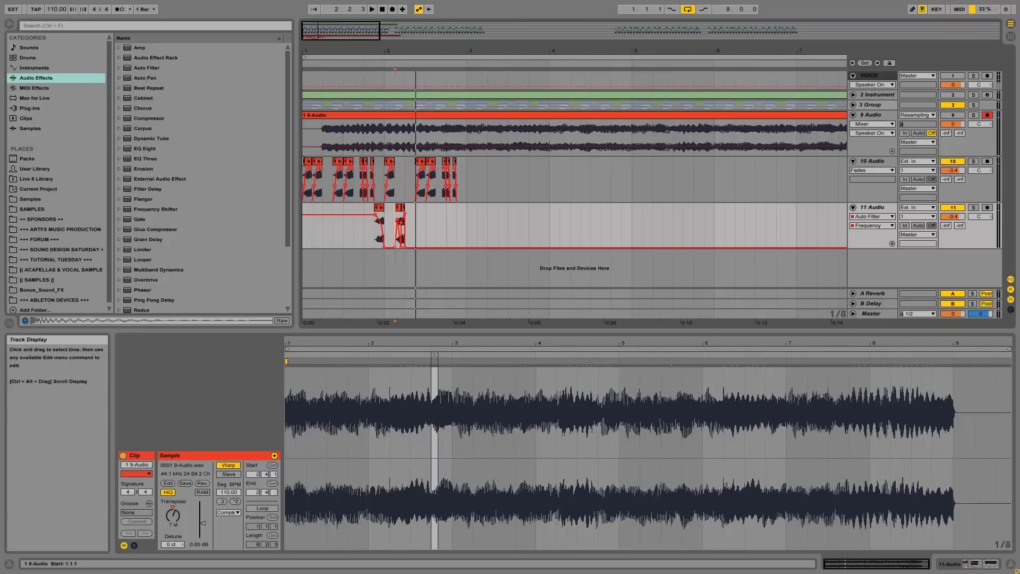
click(307, 161)
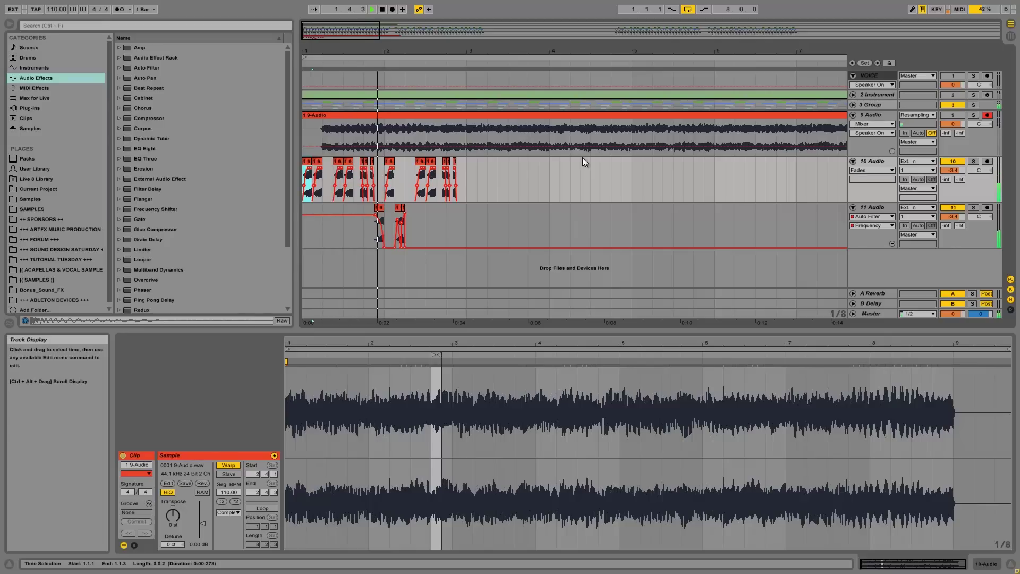
Step: Solo 9 Audio and audition its resampled recording around bar 7
key(space)
drag(404, 43, 405, 44)
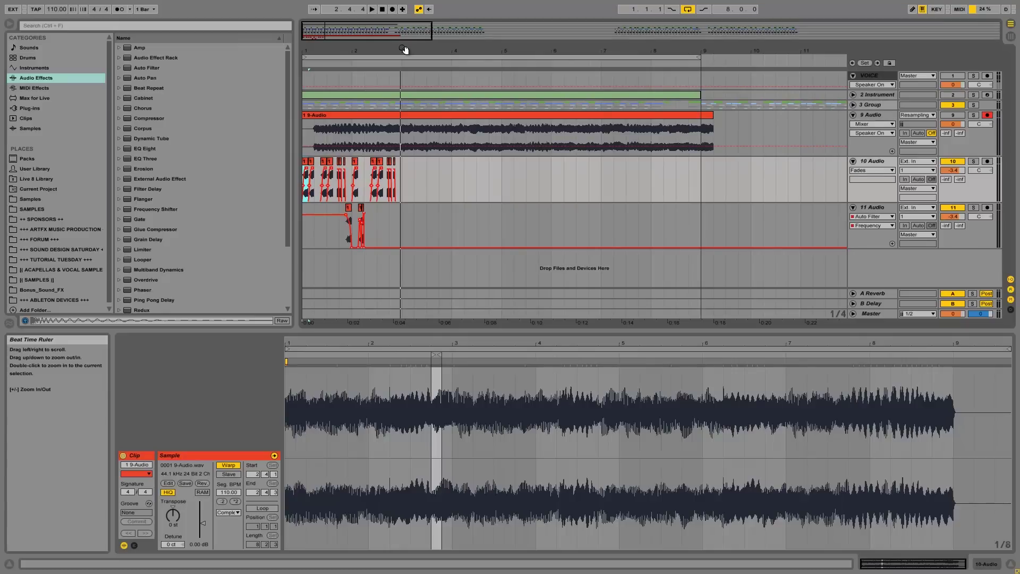
click(620, 122)
key(space)
click(973, 116)
key(space)
click(623, 131)
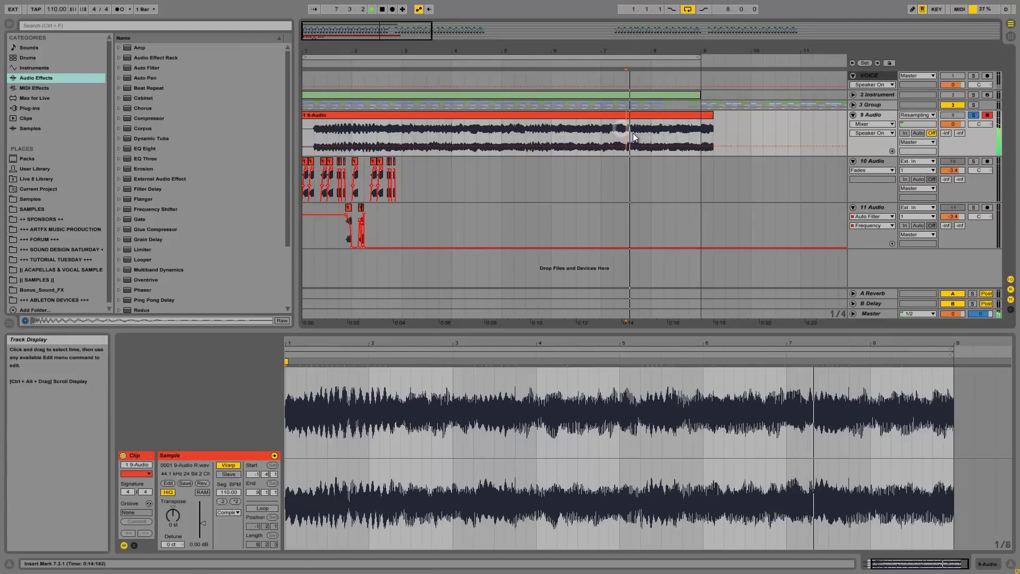
Step: Copy the half-bar section from 7.3.1 to 8.1.1 of 9 Audio onto 11 Audio at bar 3 and audition it with 11 Audio soloed
drag(639, 131, 425, 224)
drag(358, 51, 359, 59)
click(748, 219)
key(space)
click(973, 207)
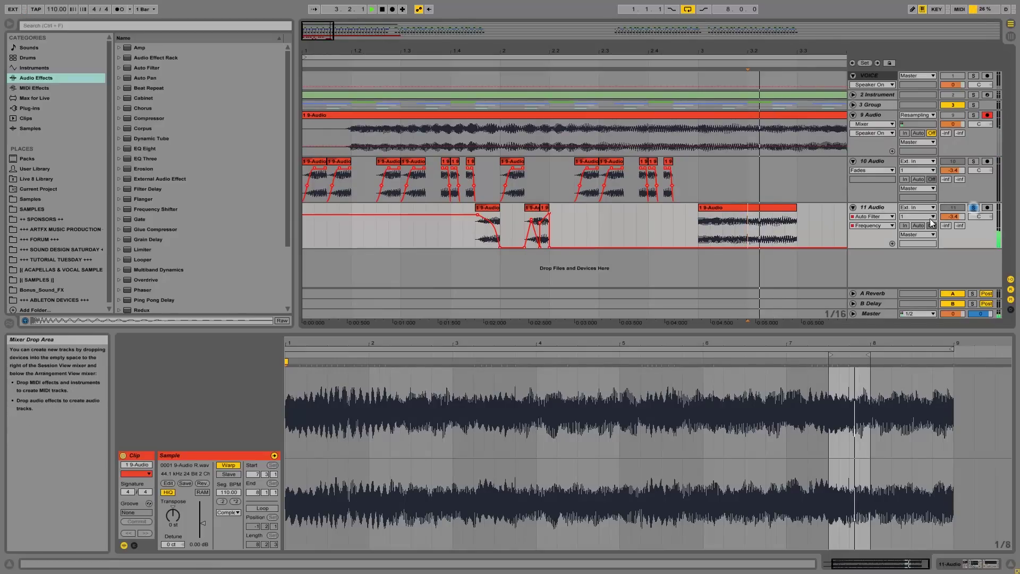
Step: Shape the bar 3 clip's Auto Filter Frequency automation into alternating dips and rises, with the second dip near minimum, and audition it
drag(701, 225, 763, 226)
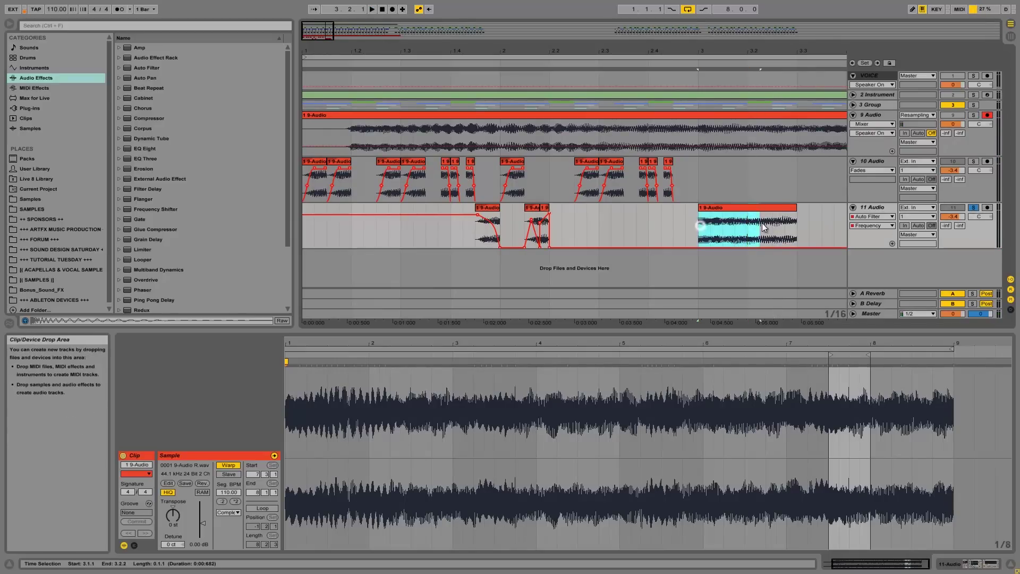
click(727, 217)
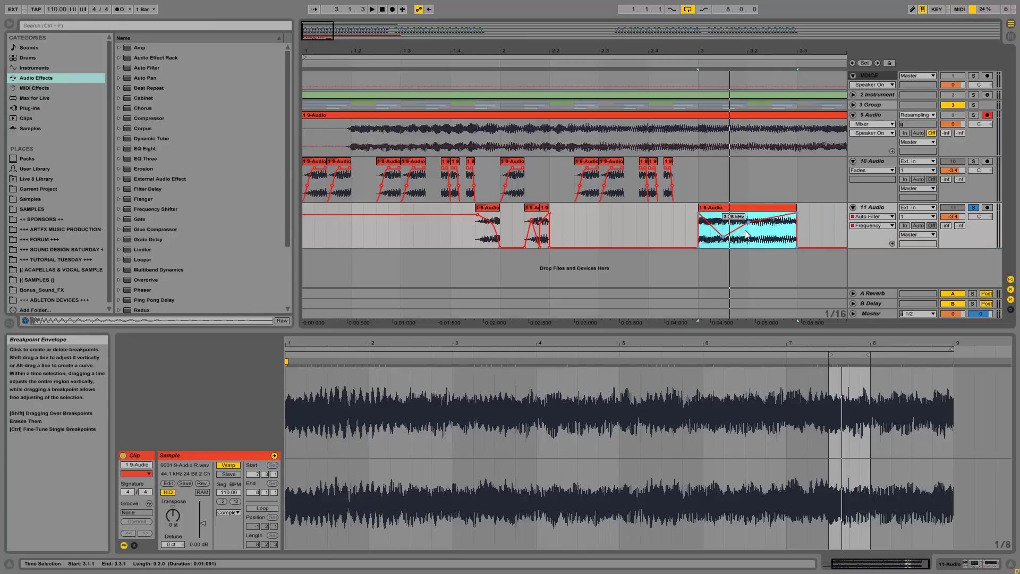
drag(772, 223, 772, 246)
key(space)
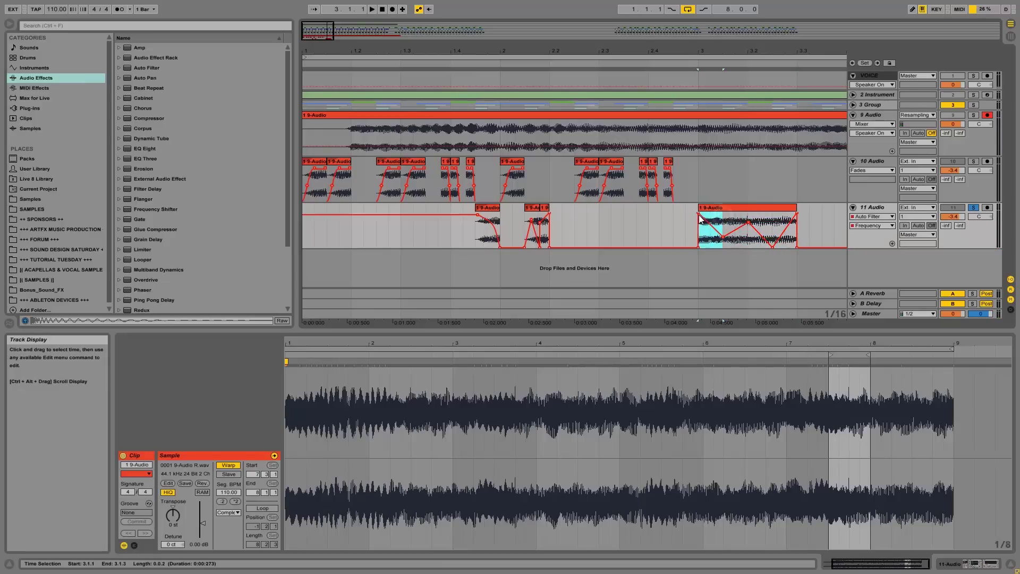
Step: Copy the first eighth note of the bar 3 clip to 2.2.1 on 11 Audio and play the pattern with 10 Audio also soloed
drag(722, 222, 566, 211)
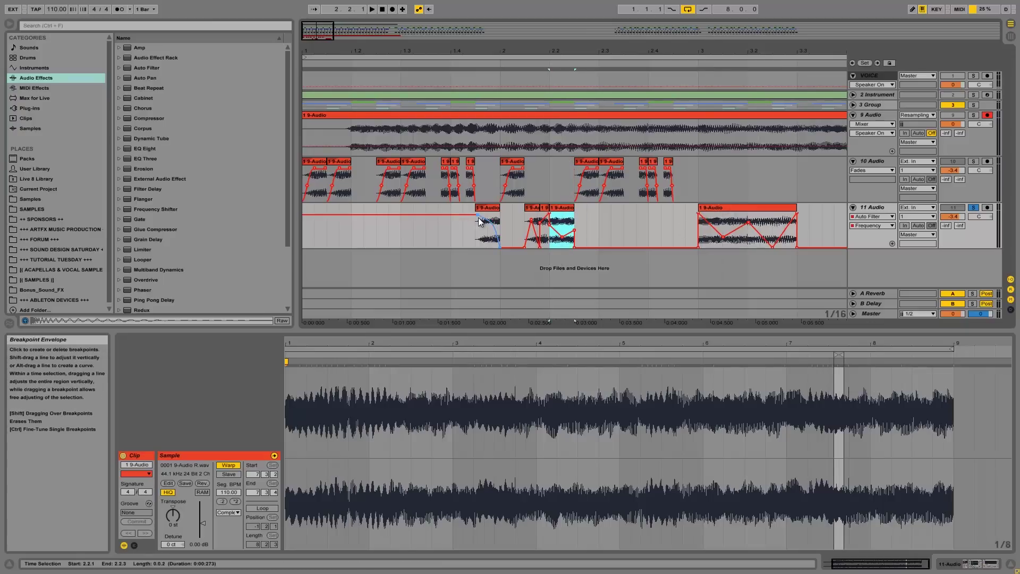
click(305, 207)
key(space)
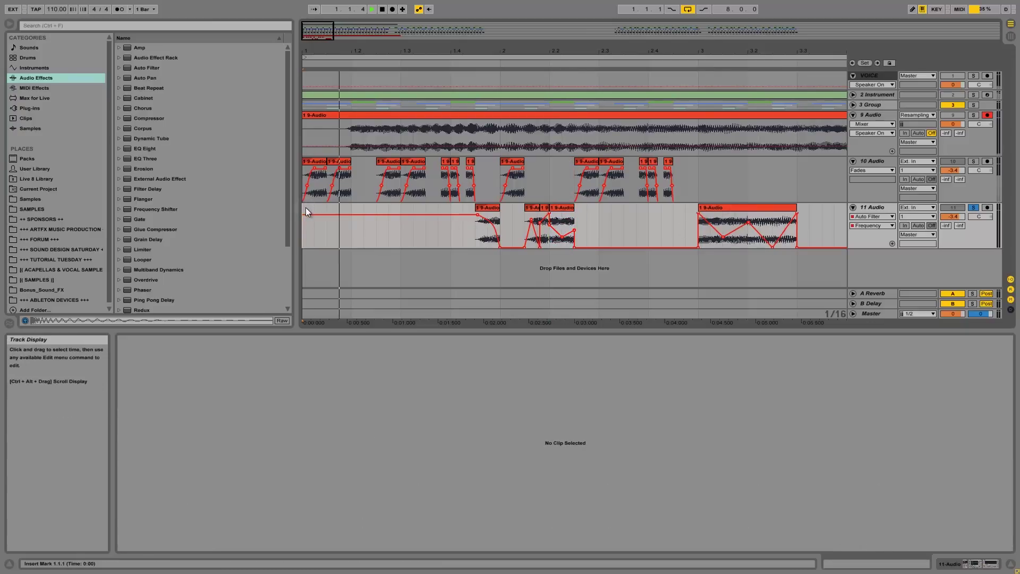
ctrl+click(976, 162)
key(space)
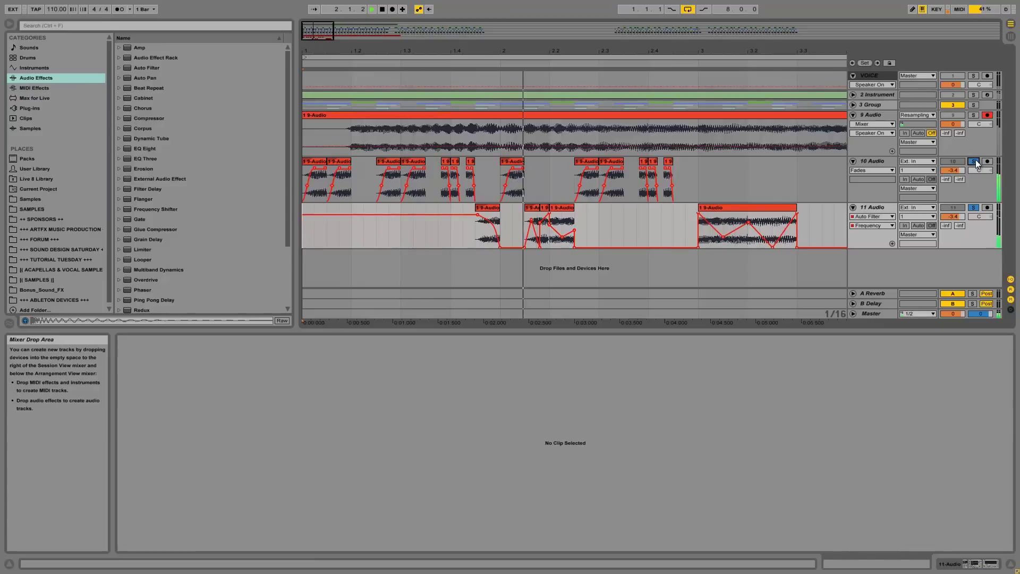
key(space)
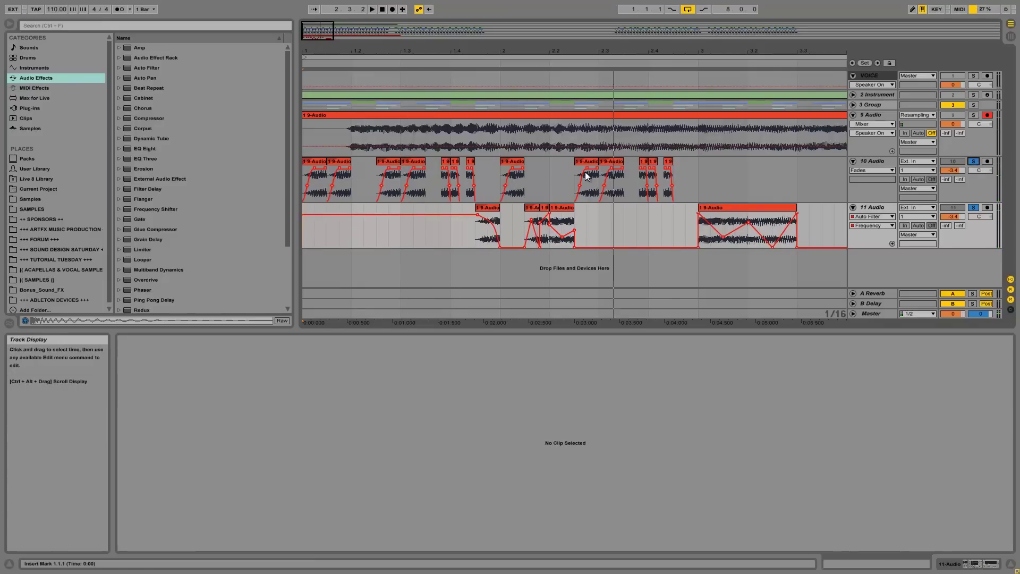
Step: Move the 10 Audio clip at 2.2.3 down to 11 Audio, smooth the Frequency automation across it into a gentle fall, and audition the pattern
drag(589, 160, 587, 210)
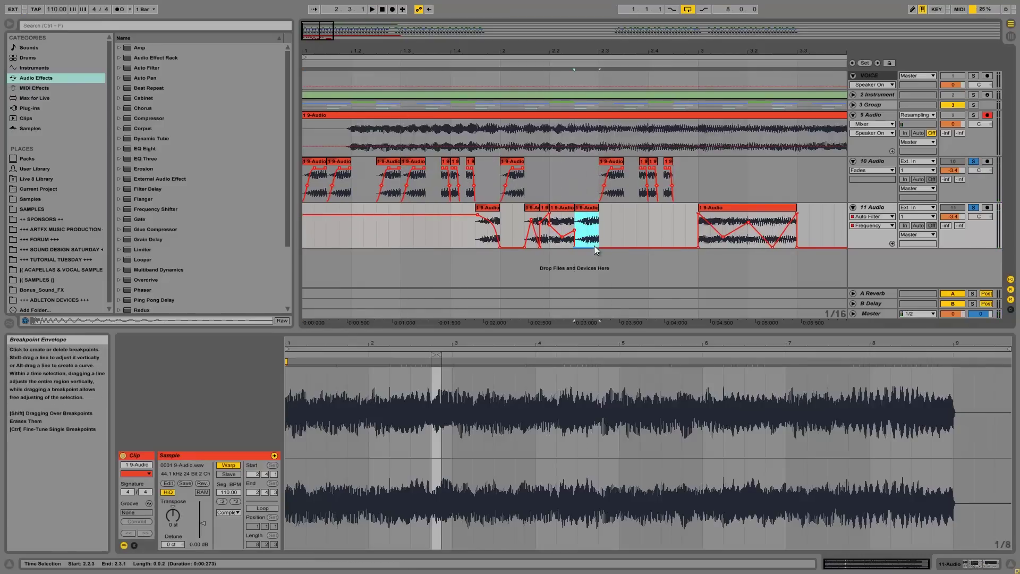
click(572, 247)
click(587, 230)
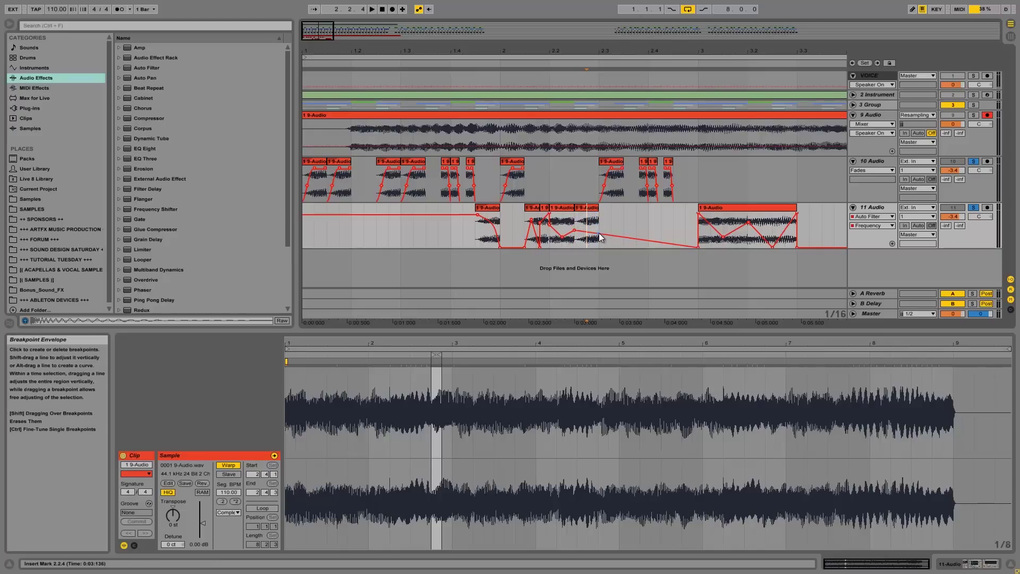
click(524, 217)
key(space)
key(space)
click(306, 175)
key(space)
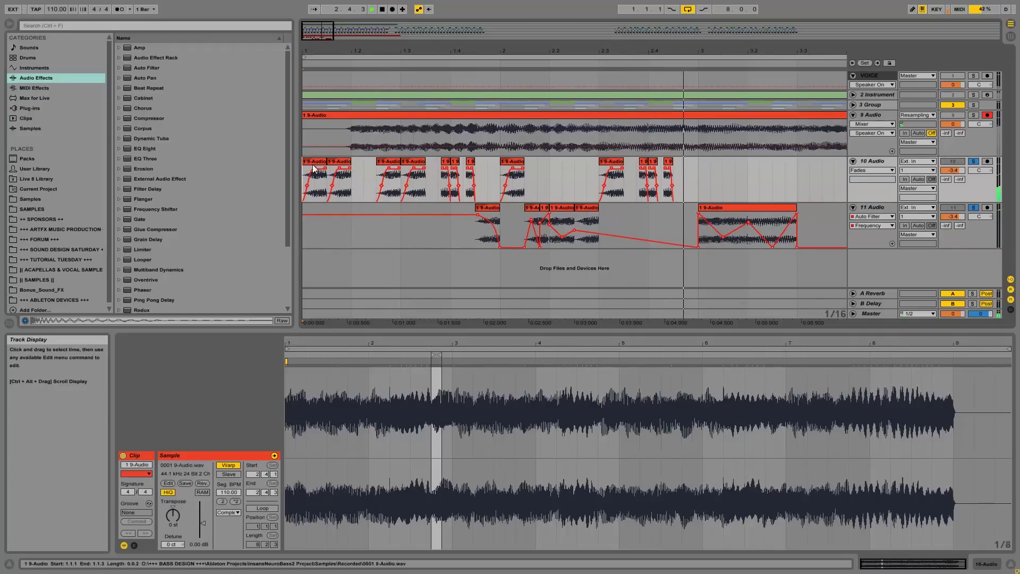
Step: Delete the leftover half-bar clip at bar 3 on 11 Audio and unsolo 10 Audio and 11 Audio
click(752, 206)
key(Delete)
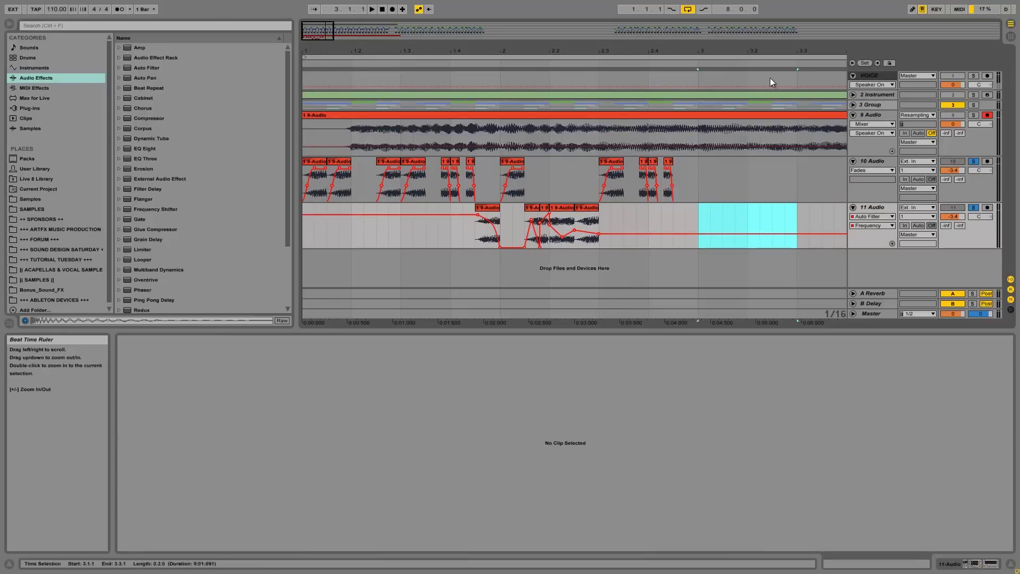
click(975, 162)
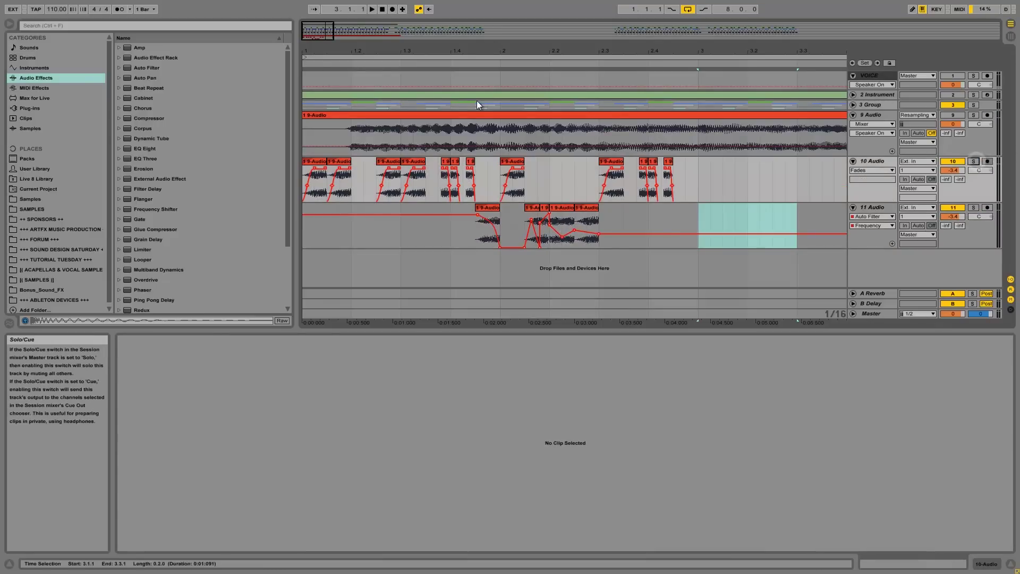
Step: Play the full pattern from bar 1 with no track soloed
click(304, 73)
key(space)
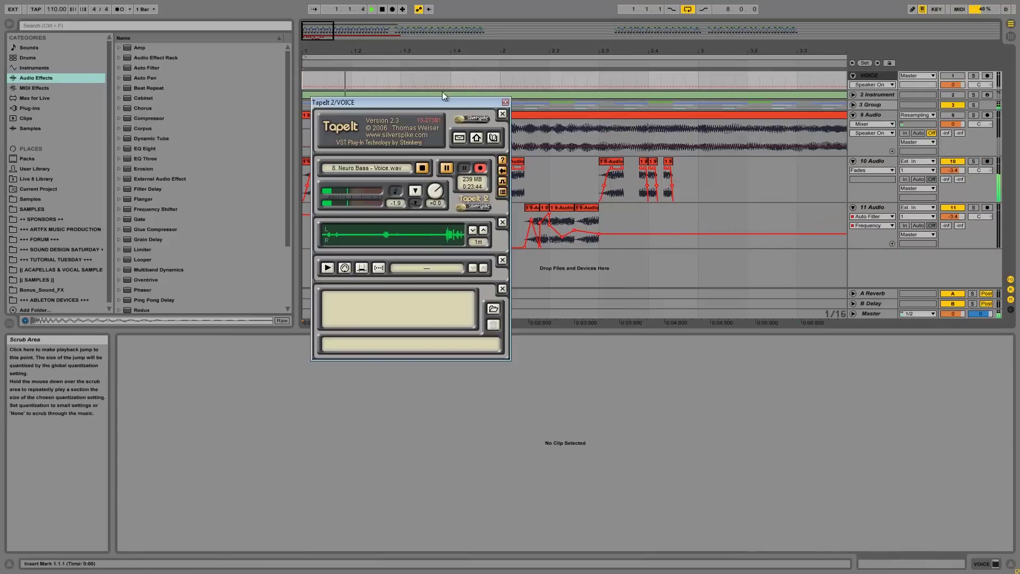
click(871, 203)
key(space)
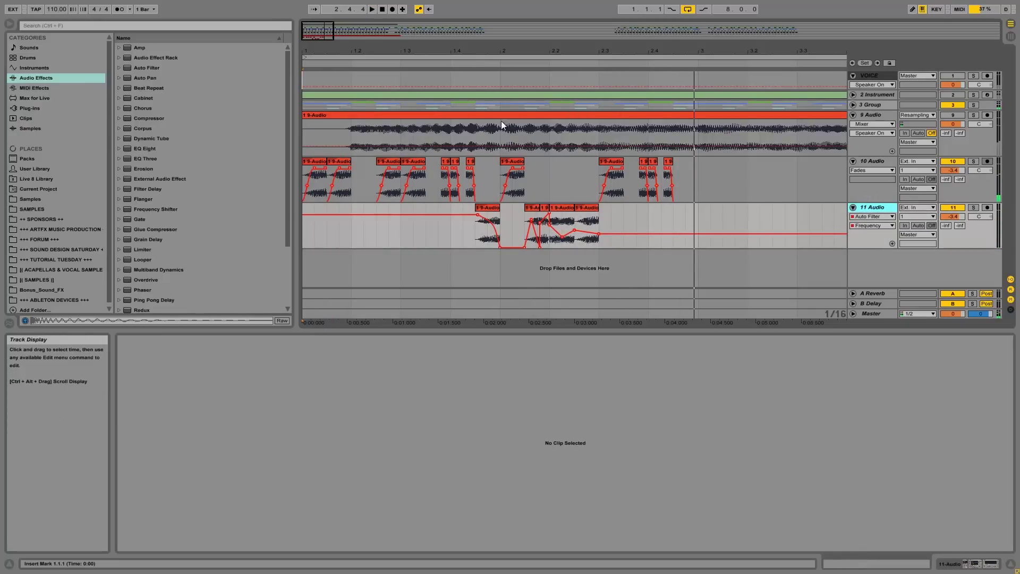
drag(481, 46, 485, 48)
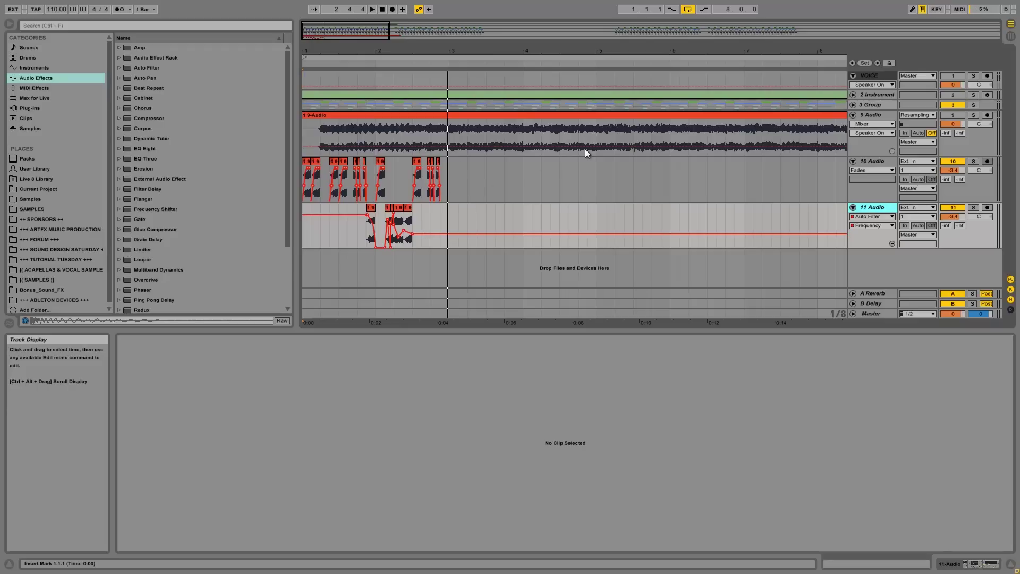
click(34, 108)
click(311, 163)
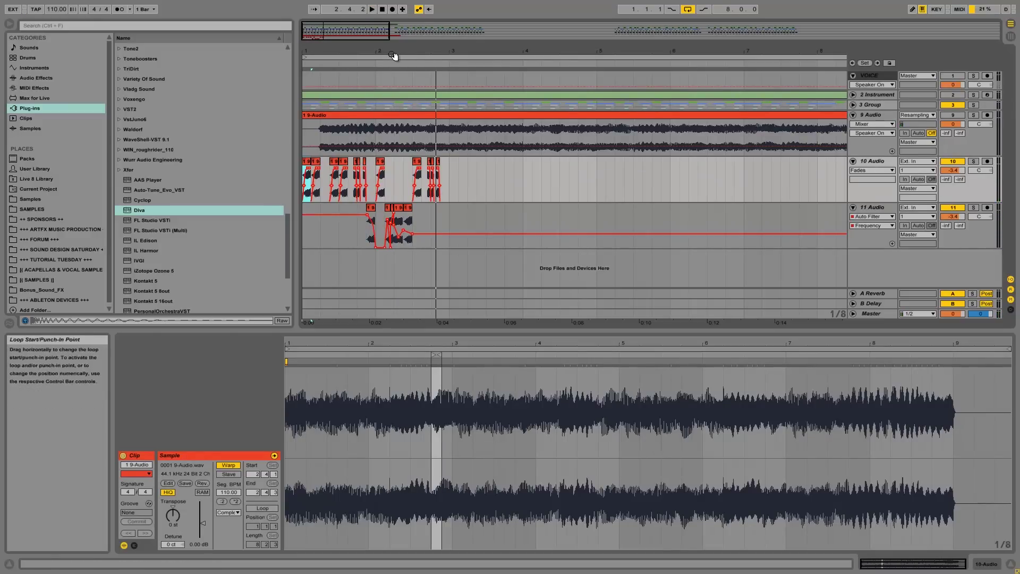
Step: Copy the two short clips at 2.1.3 on 11 Audio to 2.3.3 on the same track
drag(391, 50, 391, 46)
click(345, 224)
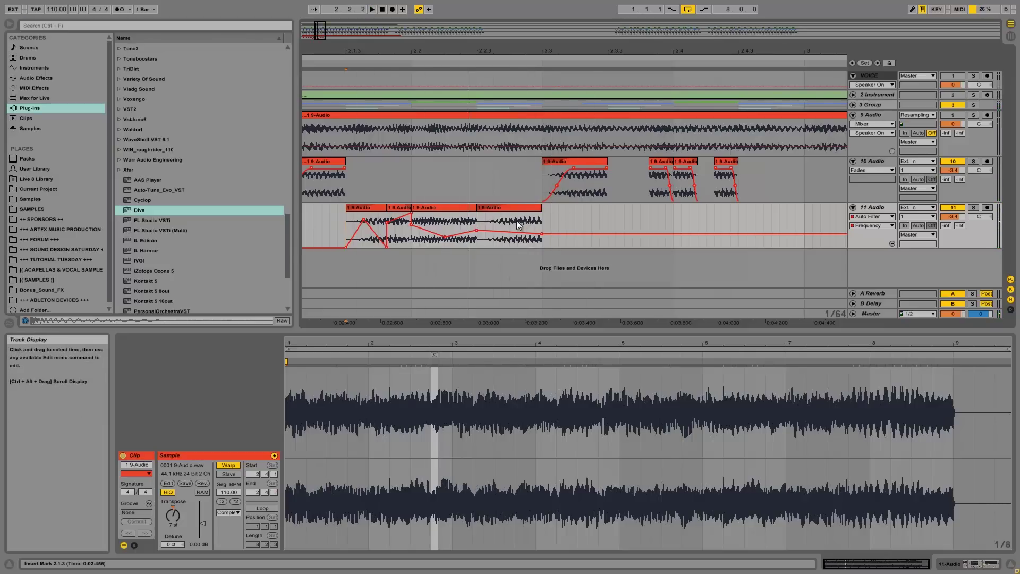
drag(346, 214, 617, 207)
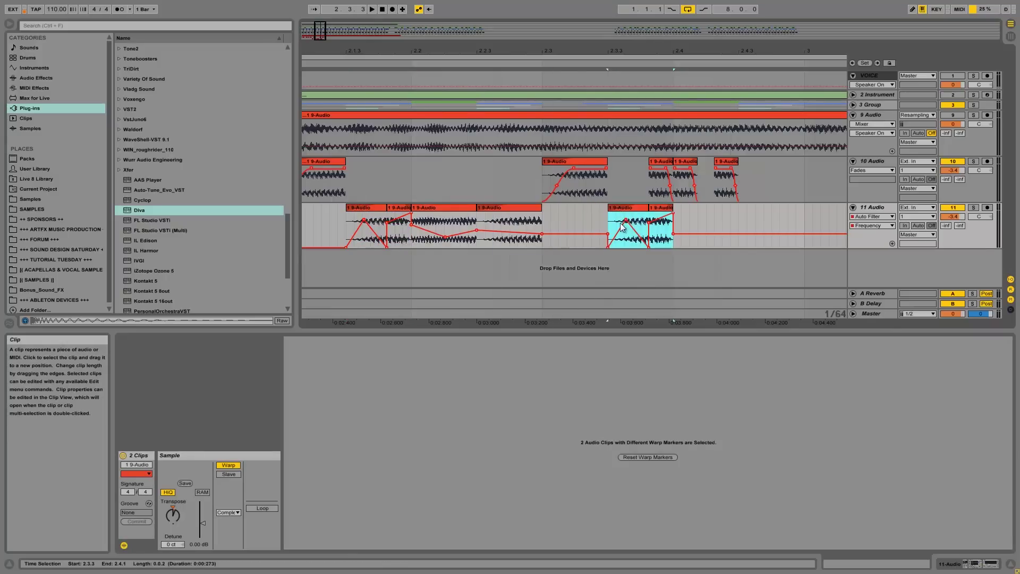
Step: Delete the 10 Audio clip at 2.3.4 that overlaps the copied clips and audition from 2.1.3
click(660, 162)
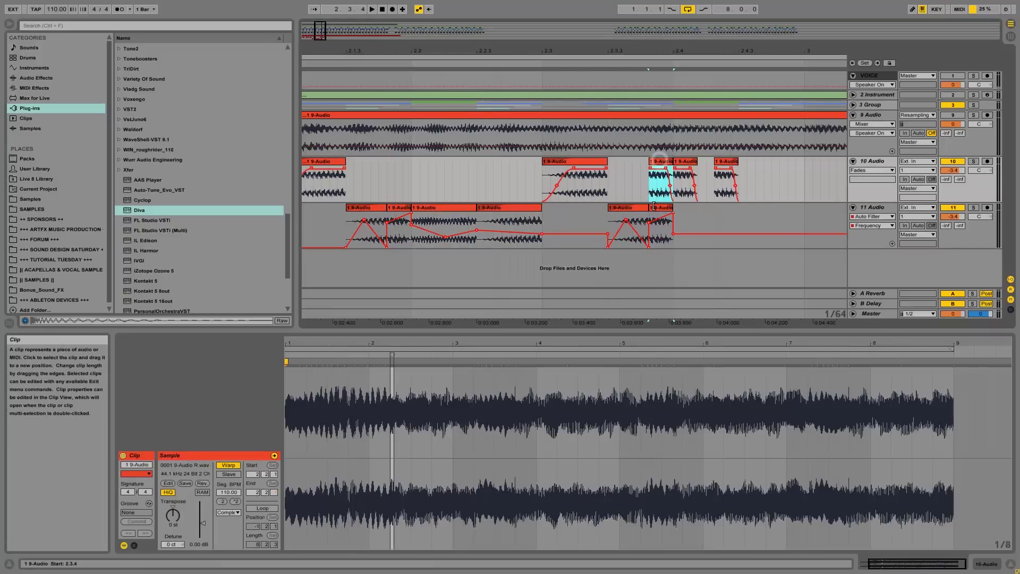
click(658, 209)
click(655, 162)
key(Delete)
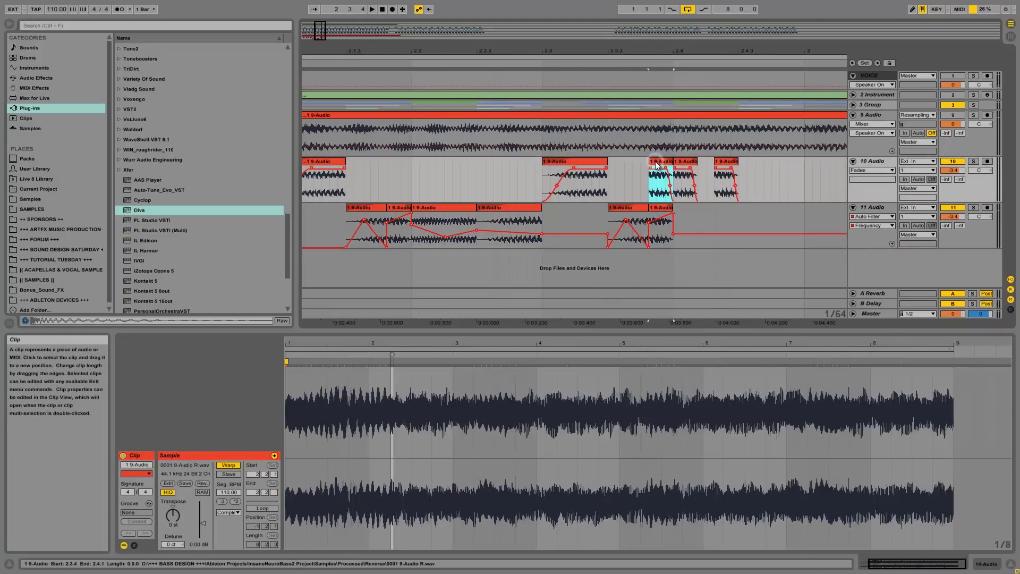
click(349, 173)
key(space)
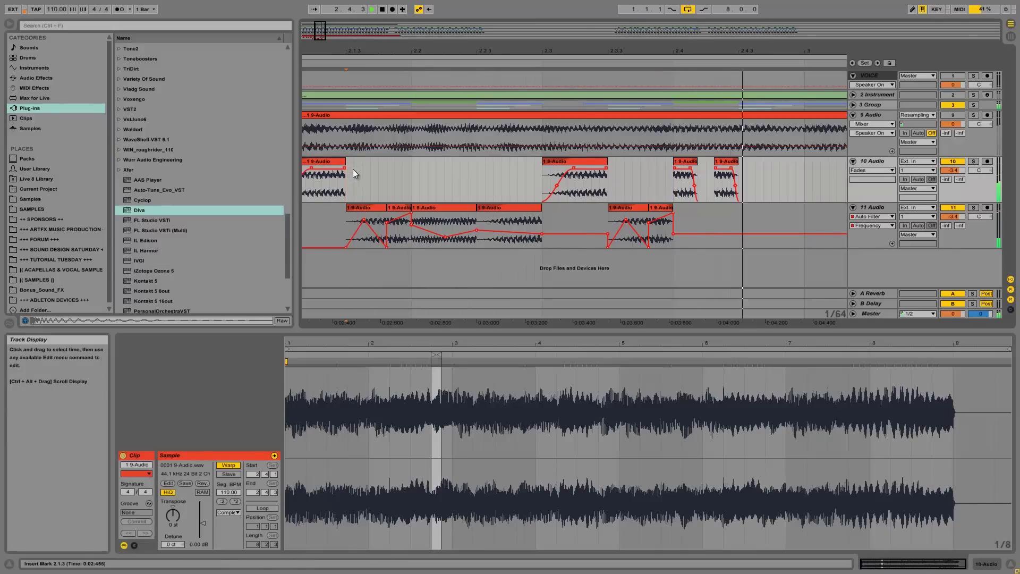
Step: Move the two copied clips at 2.3.3 from 11 Audio up to 10 Audio and audition from 2.3.3 and 2.1.3
click(638, 209)
shift+click(660, 207)
drag(630, 207, 624, 185)
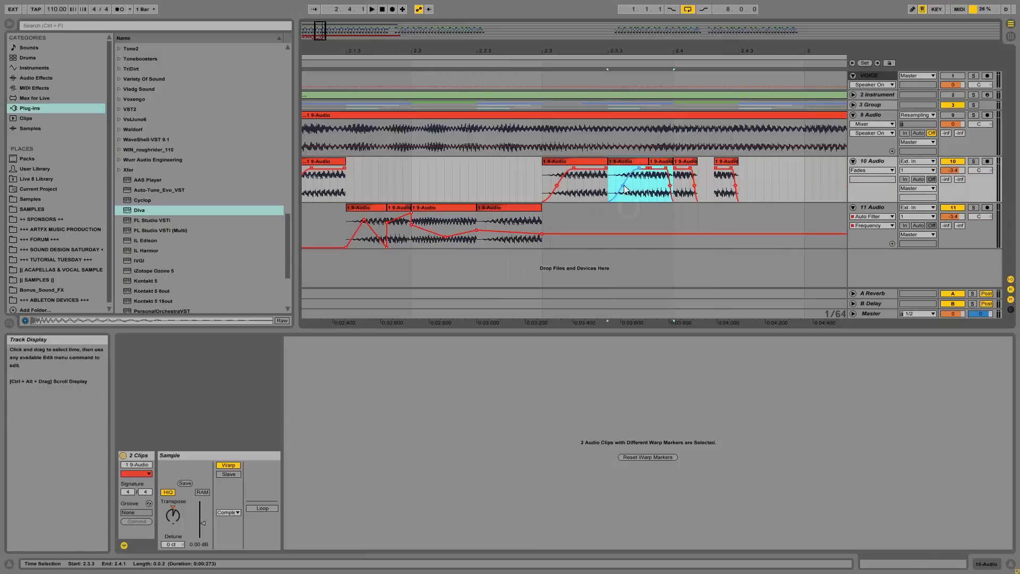
click(607, 177)
key(space)
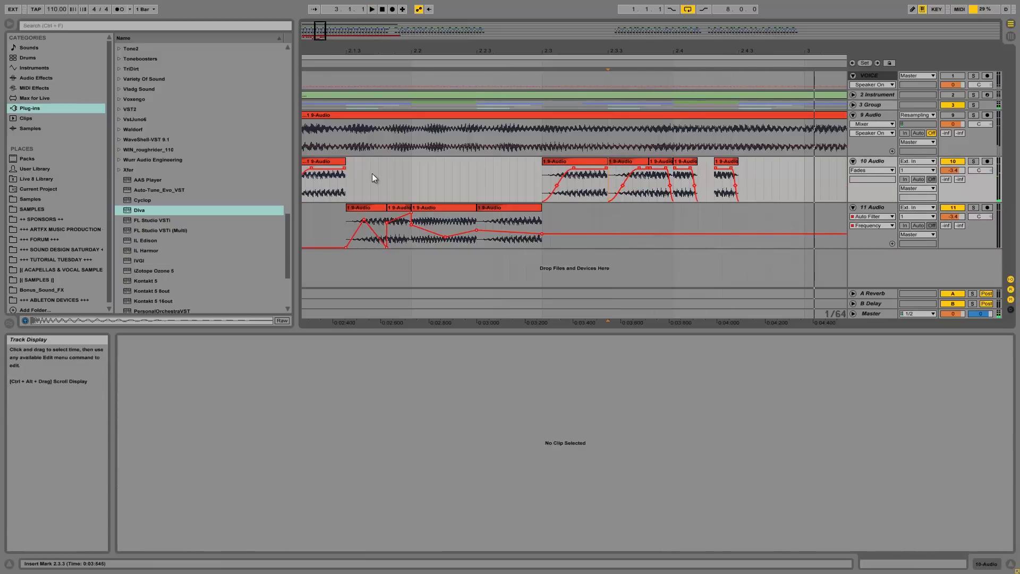
click(342, 173)
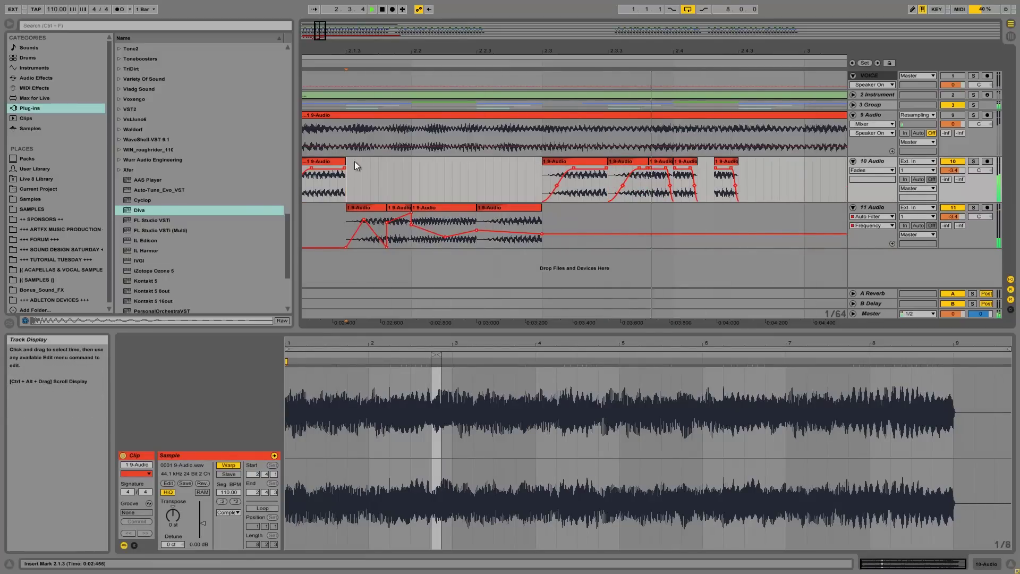
drag(382, 48, 383, 51)
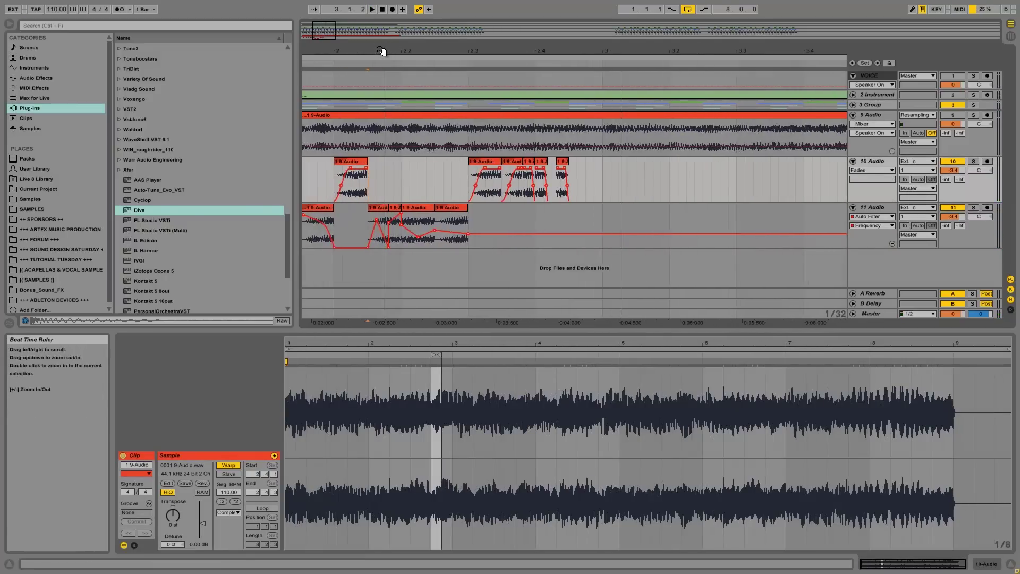
Step: Extend the reversed 10 Audio clip at 2.4.1 to end at 3.1.1 and audition it
click(542, 187)
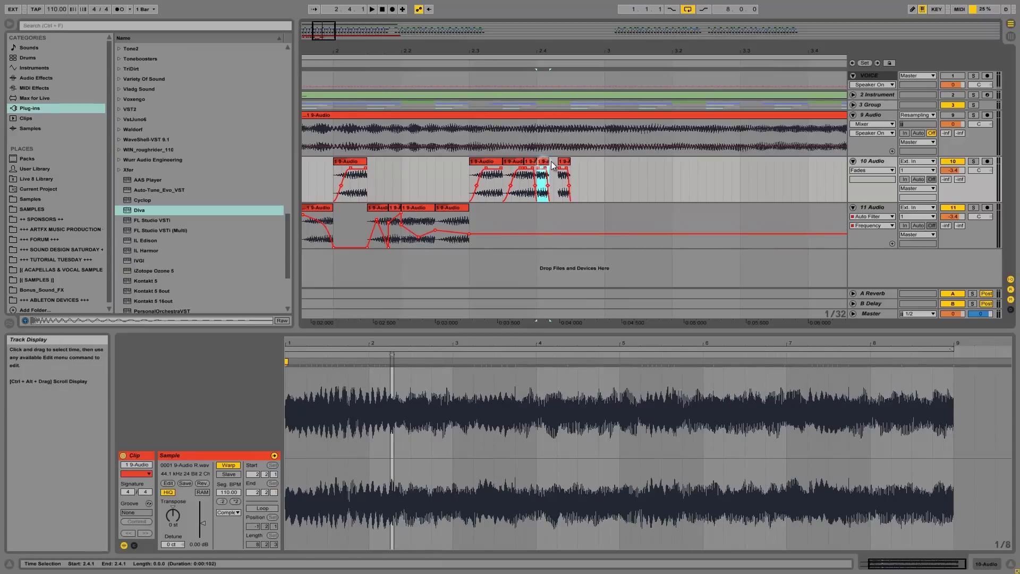
drag(550, 166, 604, 165)
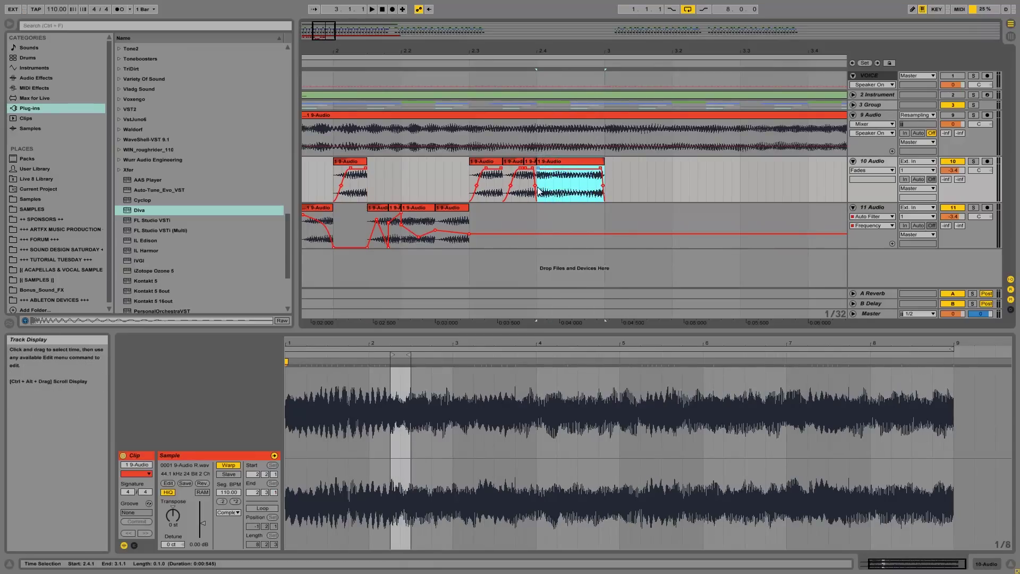
key(space)
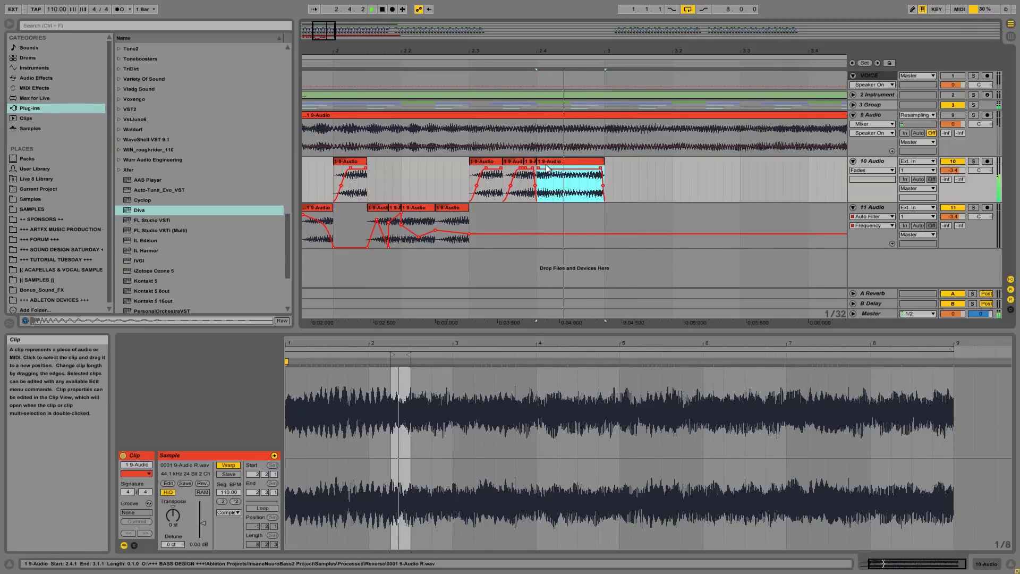
key(space)
Step: Give the extended clip at 2.4.1 a long curved fade-in that rises early, and audition it
click(541, 172)
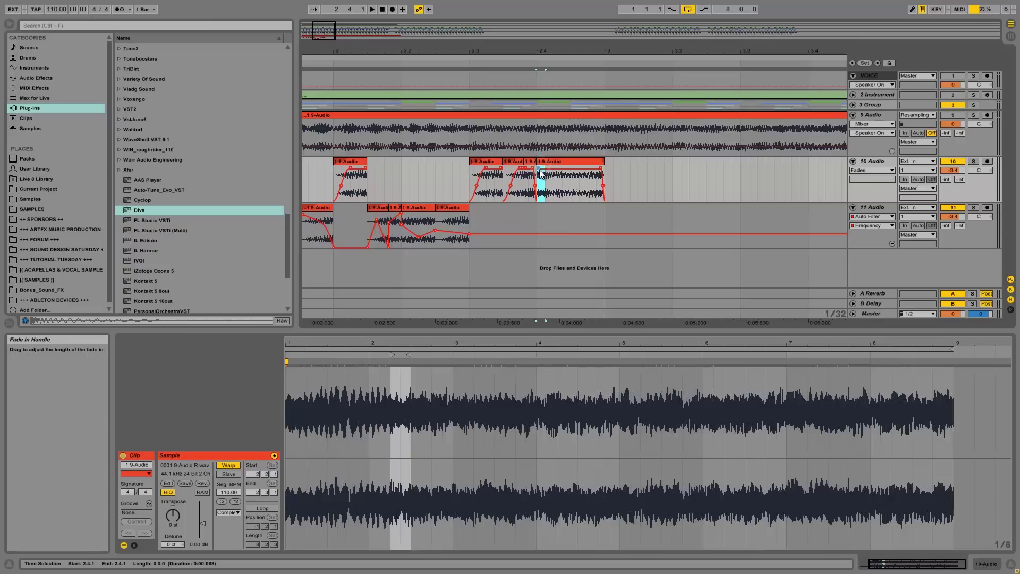
key(space)
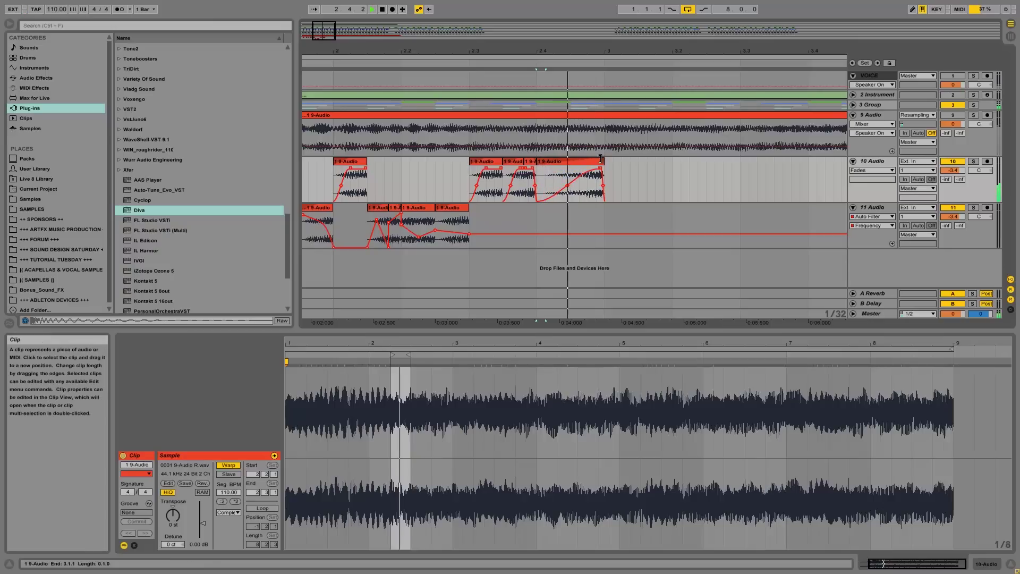
drag(566, 186, 559, 179)
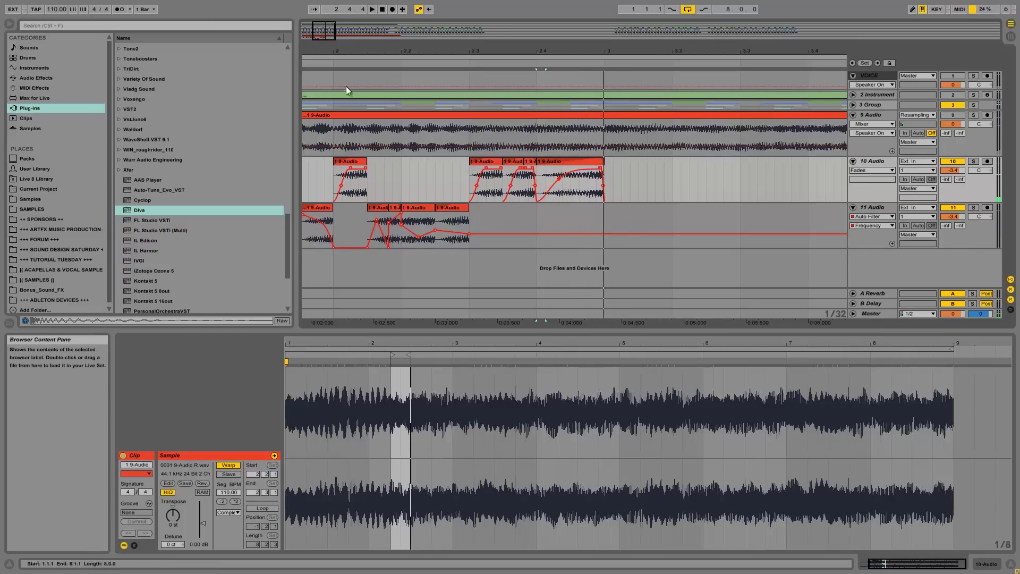
drag(367, 51, 362, 41)
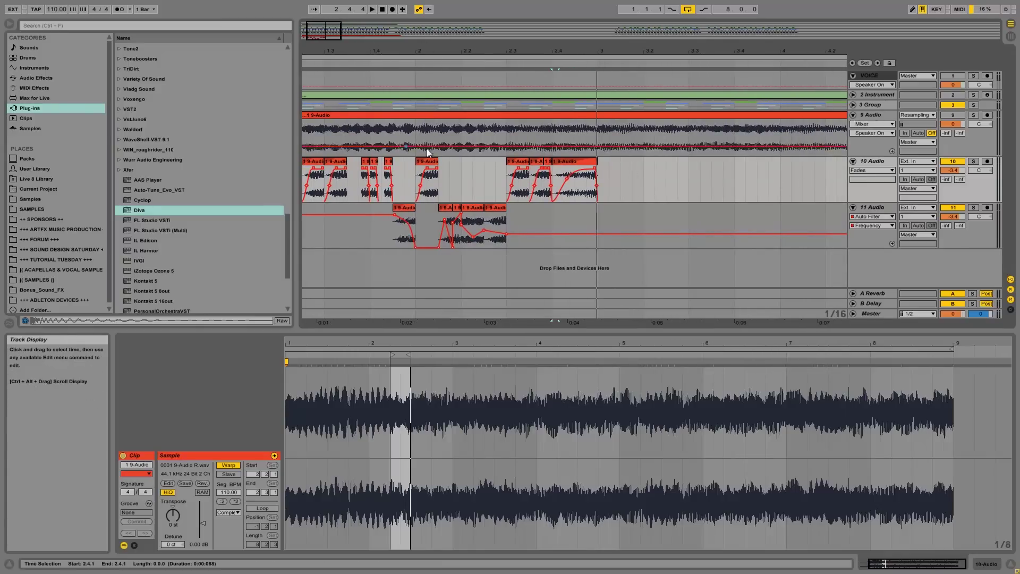
Step: Group the 10 Audio and 11 Audio tracks together
click(863, 162)
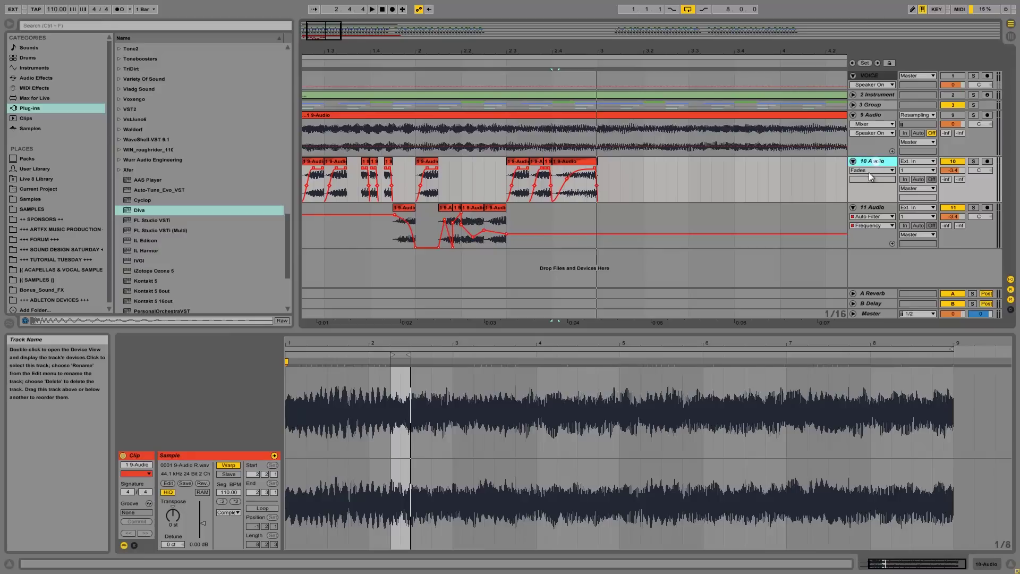
shift+click(871, 208)
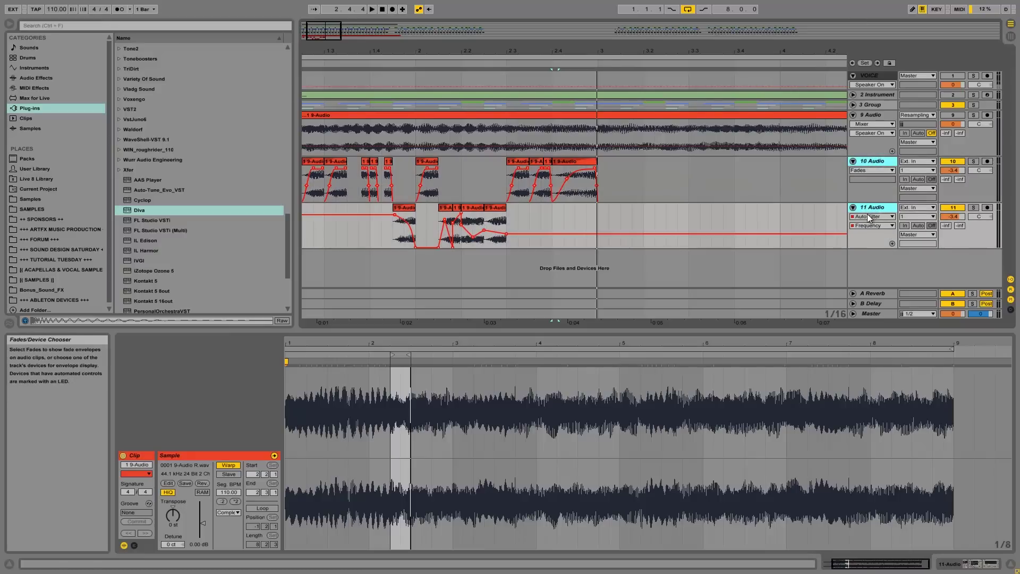
key(ctrl+g)
Step: Audition the grouped bass pattern from 1.2.3, and again from its start at 1.1.1
click(305, 177)
key(space)
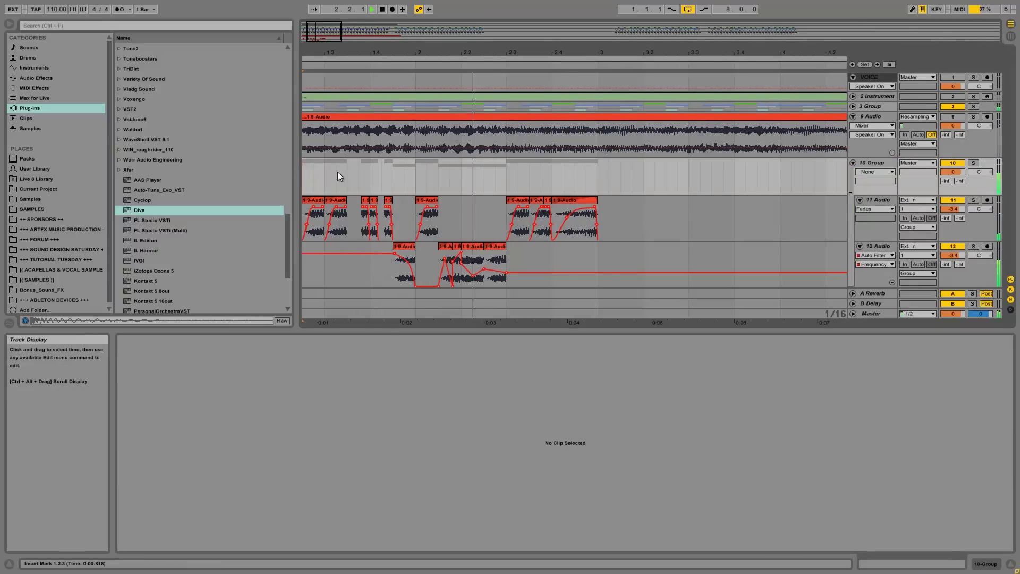
key(space)
key(space)
key(space)
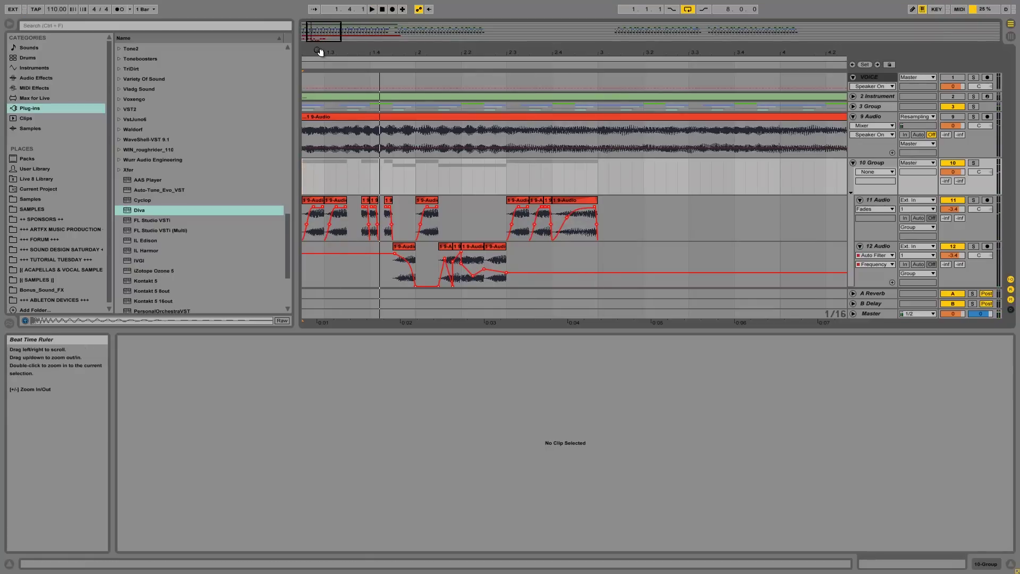
drag(321, 50, 316, 50)
click(305, 170)
key(space)
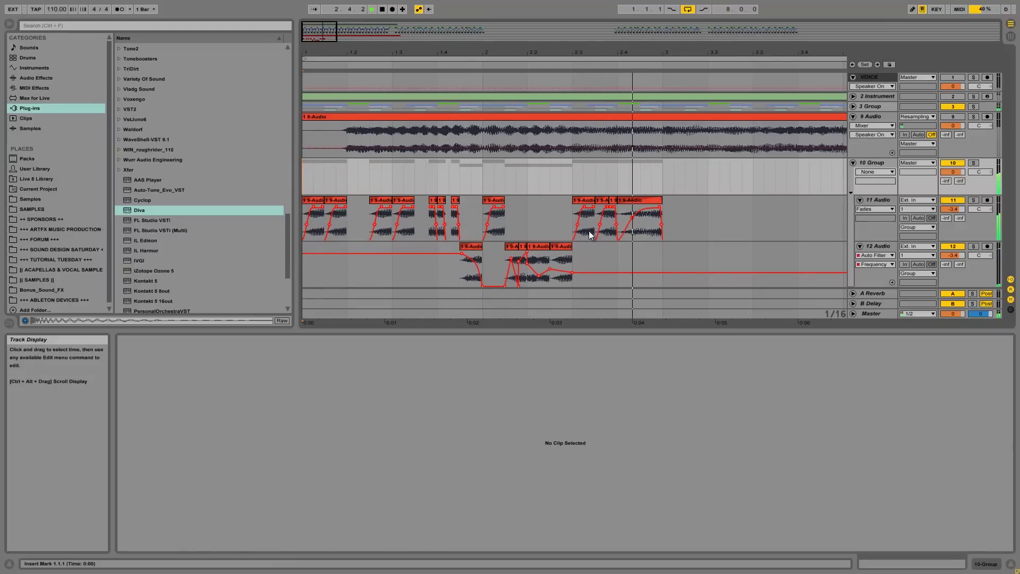
Step: Transpose the last clip on 11 Audio, starting at 2.4.1, to 7 st and audition it
click(649, 200)
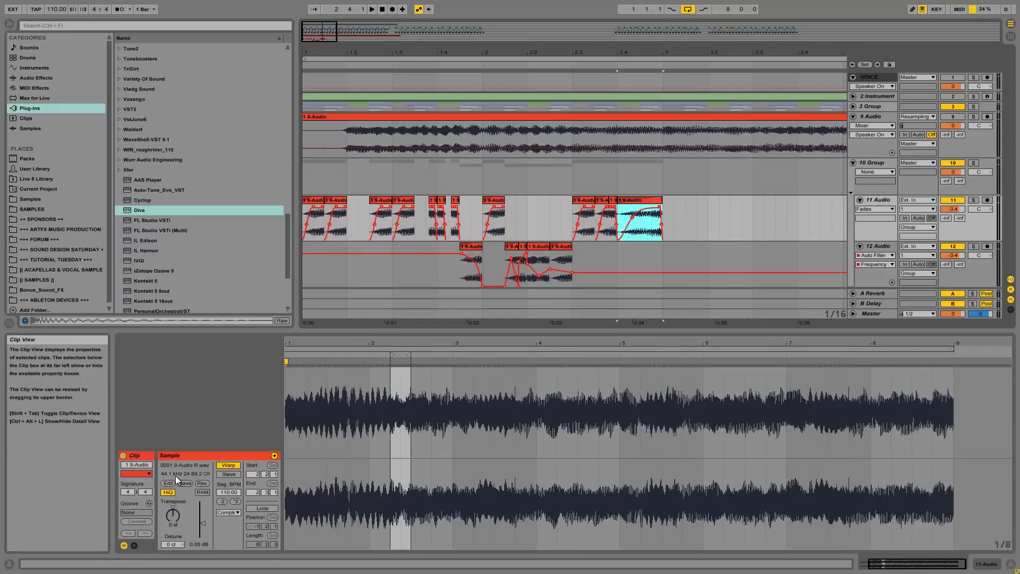
click(174, 518)
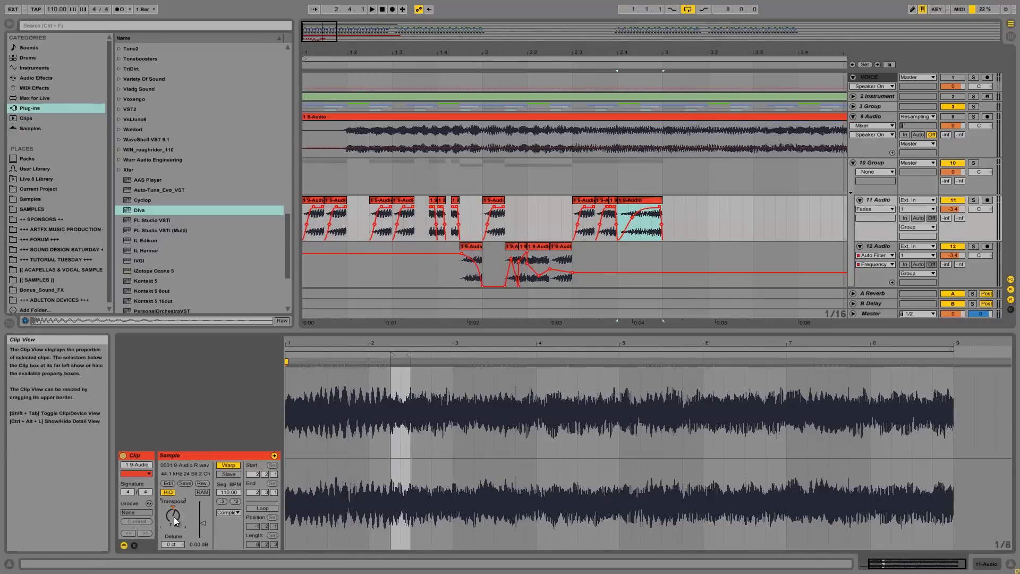
key(space)
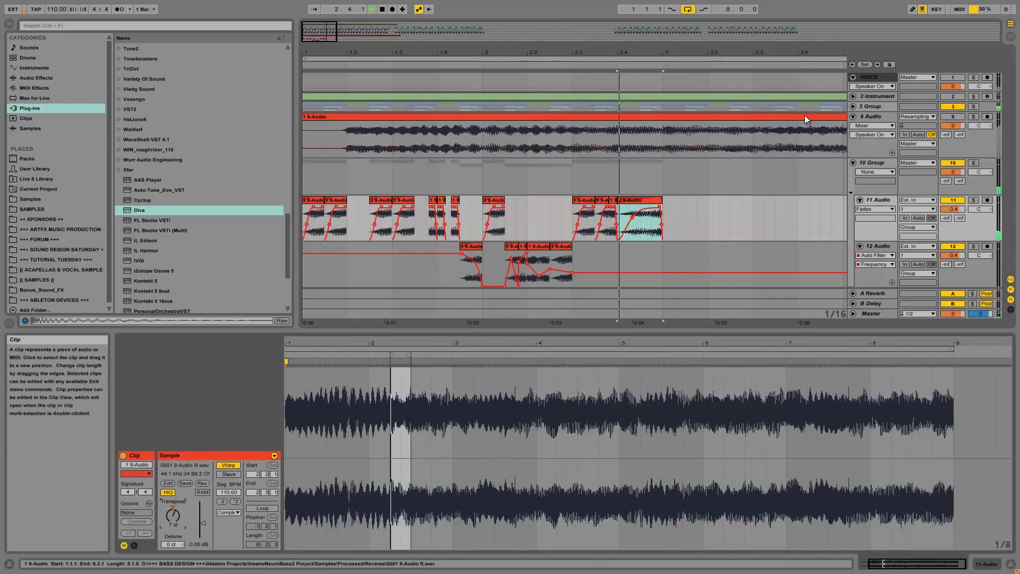
key(space)
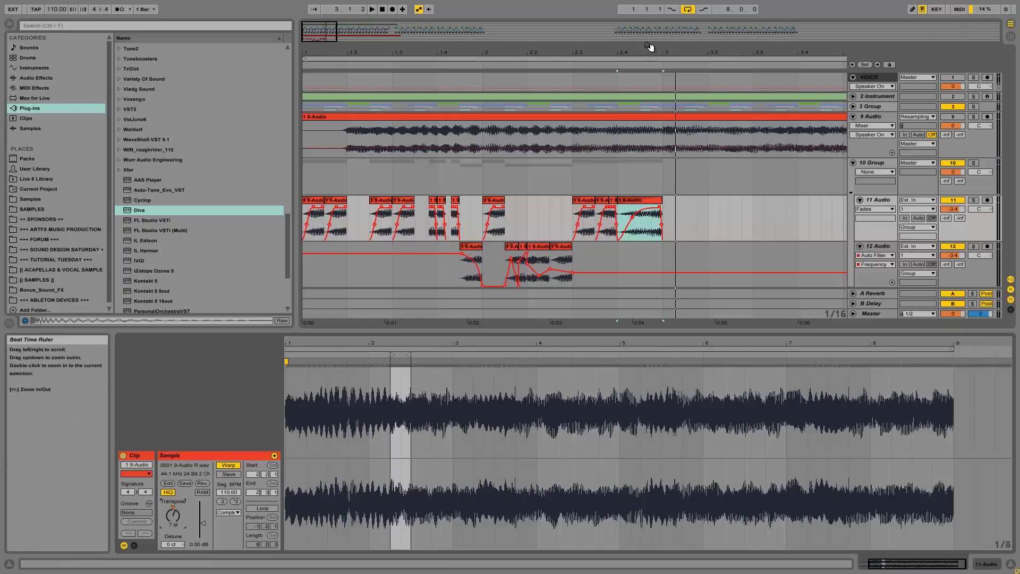
Step: Insert an audio track below 12 Audio inside the group and move the 2.4.1 clip from 11 Audio onto it
click(878, 201)
click(992, 565)
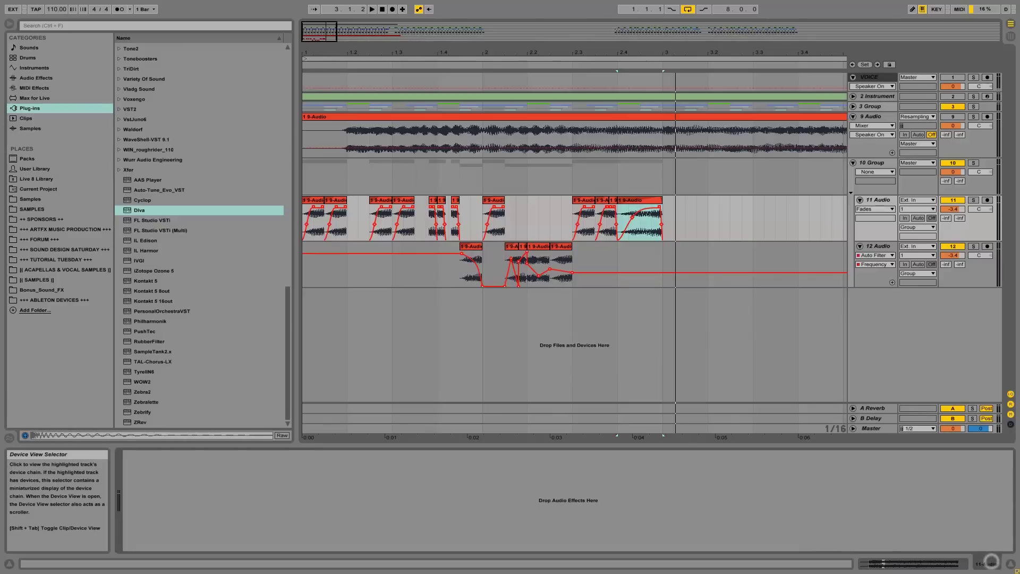
right_click(873, 248)
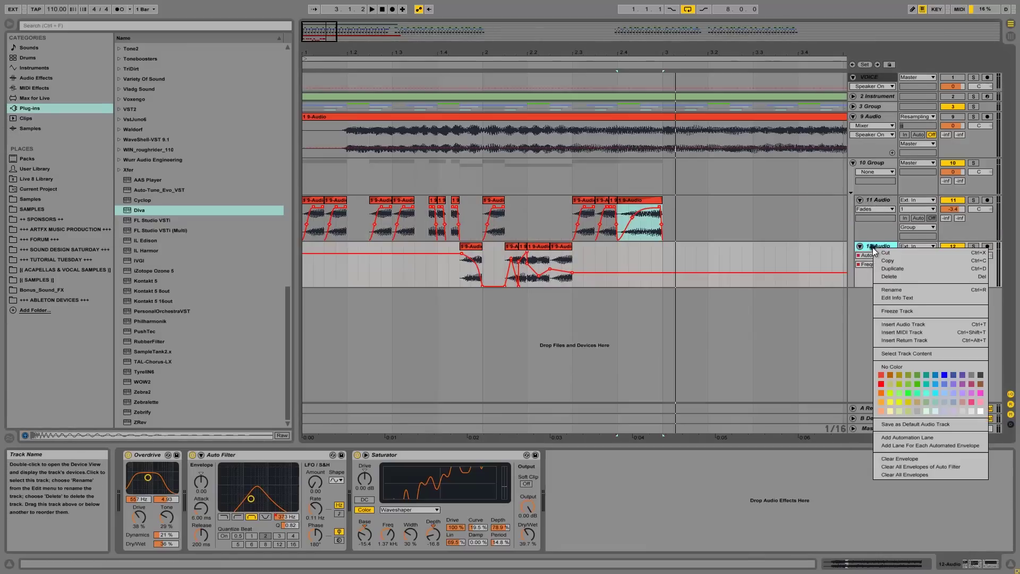
click(903, 325)
drag(618, 202, 637, 289)
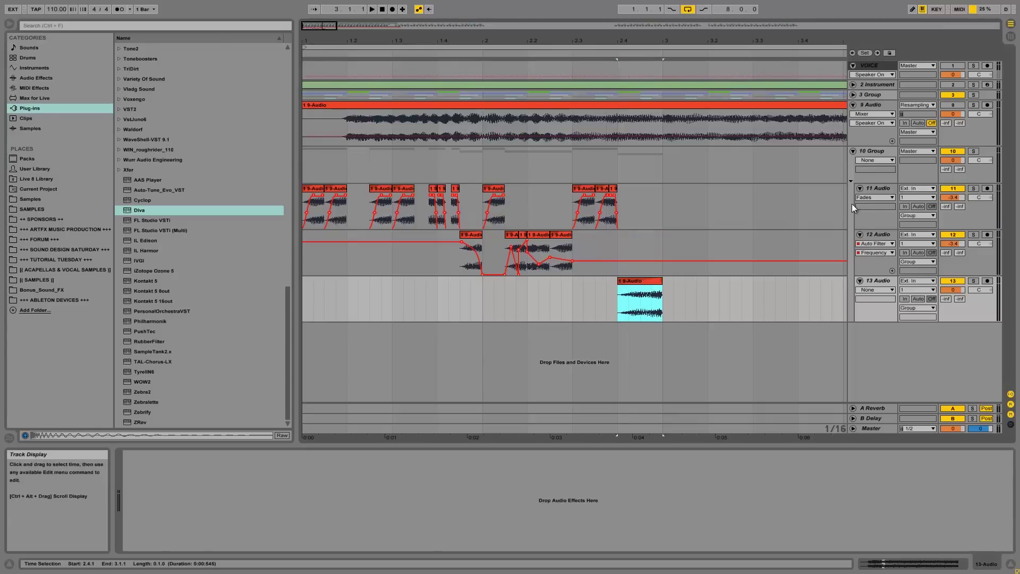
Step: Lower the 13 Audio track volume to about -3.5 dB and audition its clip
key(alt+space)
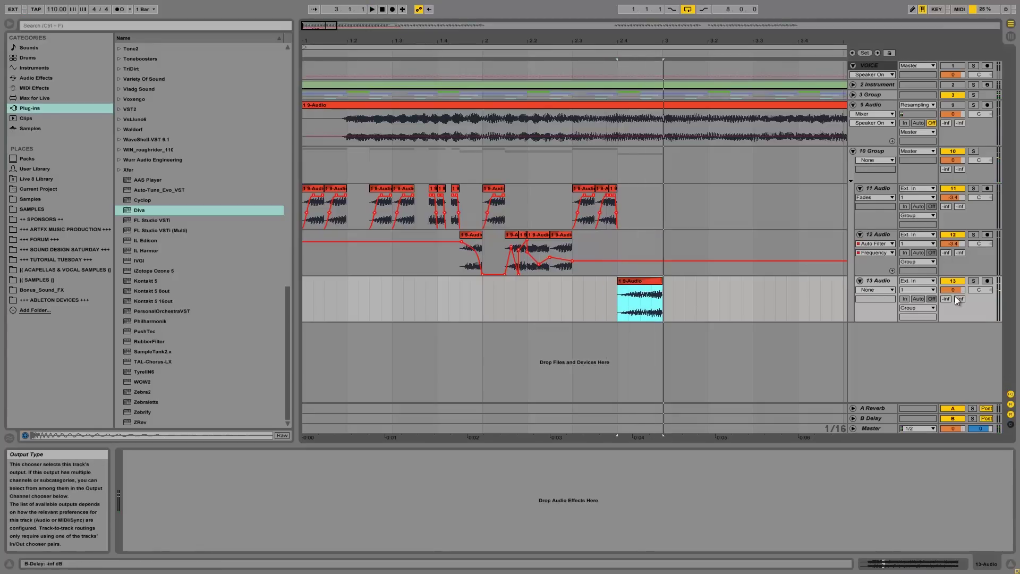
drag(958, 292, 958, 296)
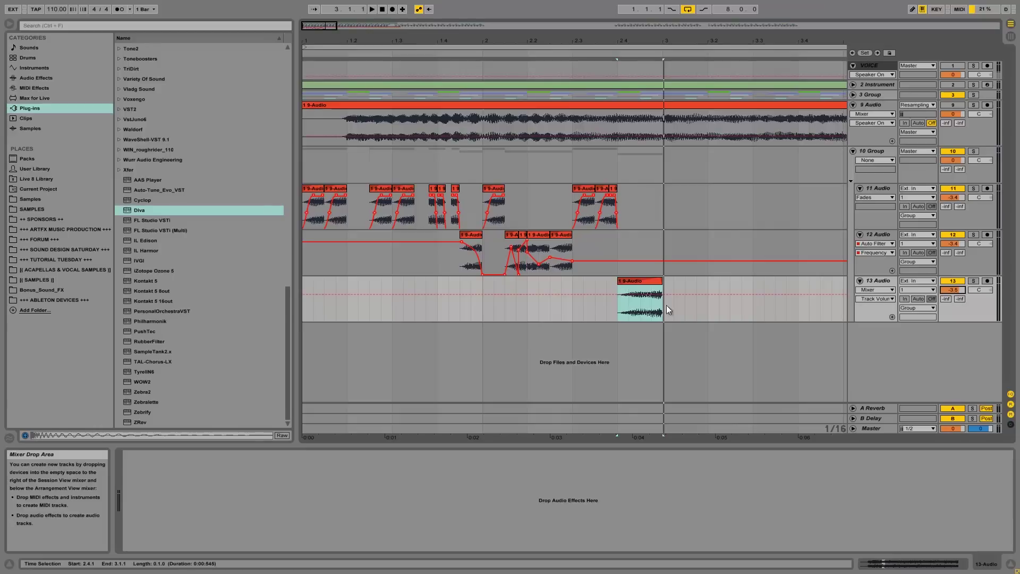
key(alt+space)
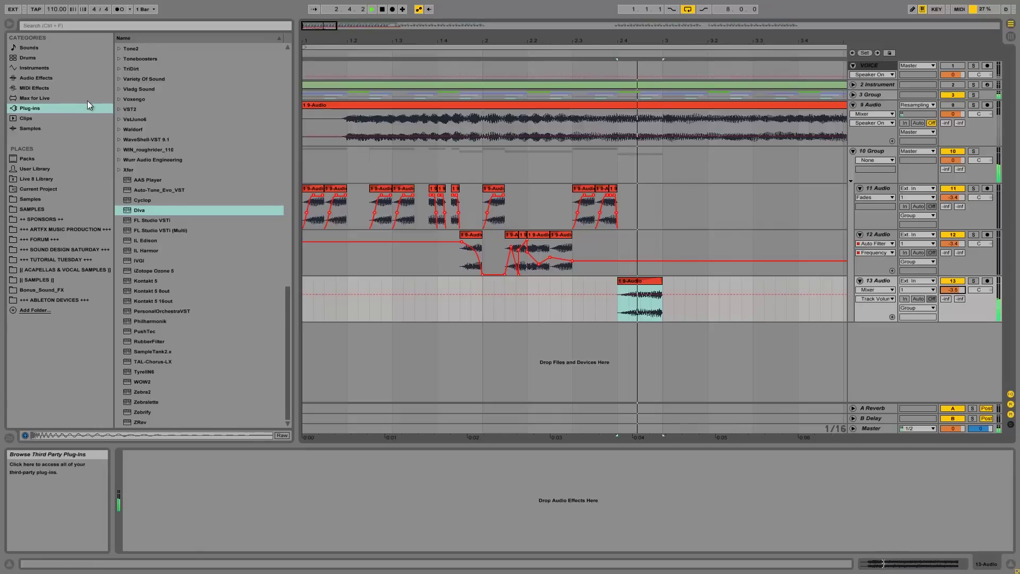
Step: Add a Chorus to 13 Audio, set its Dry/Wet to 0% and audition the clip
click(37, 87)
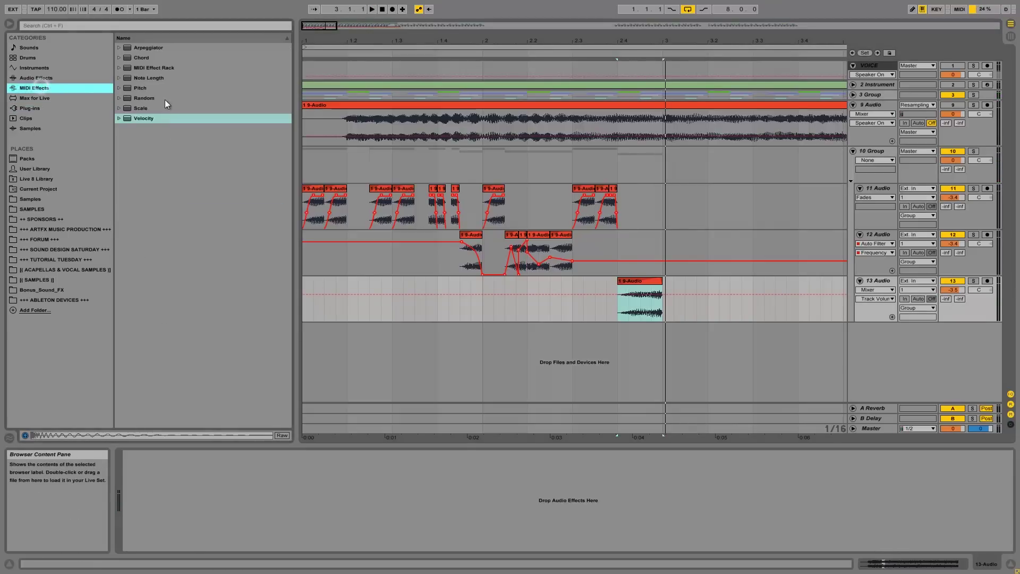
click(42, 78)
drag(134, 110, 255, 478)
key(space)
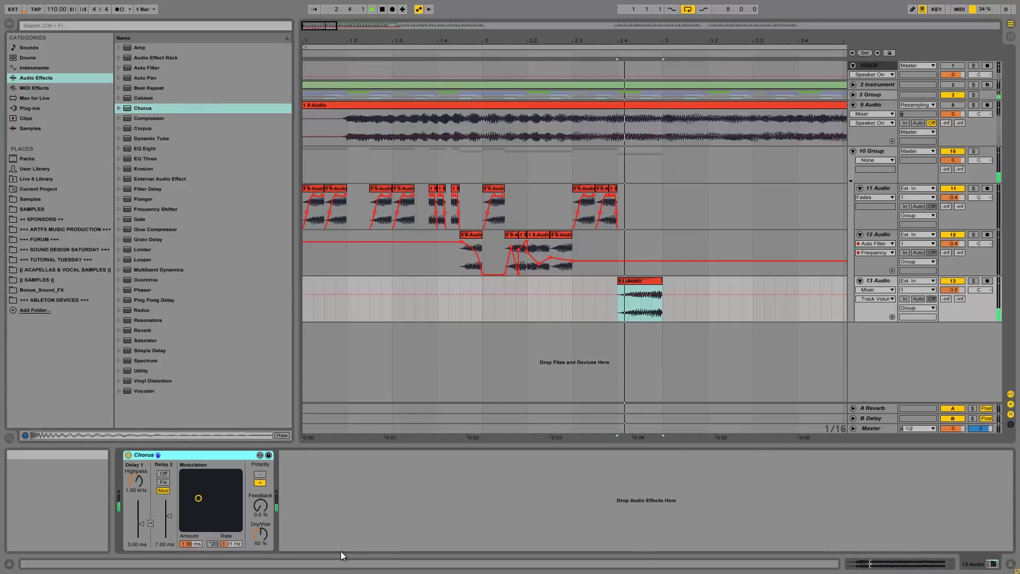
drag(262, 535, 262, 540)
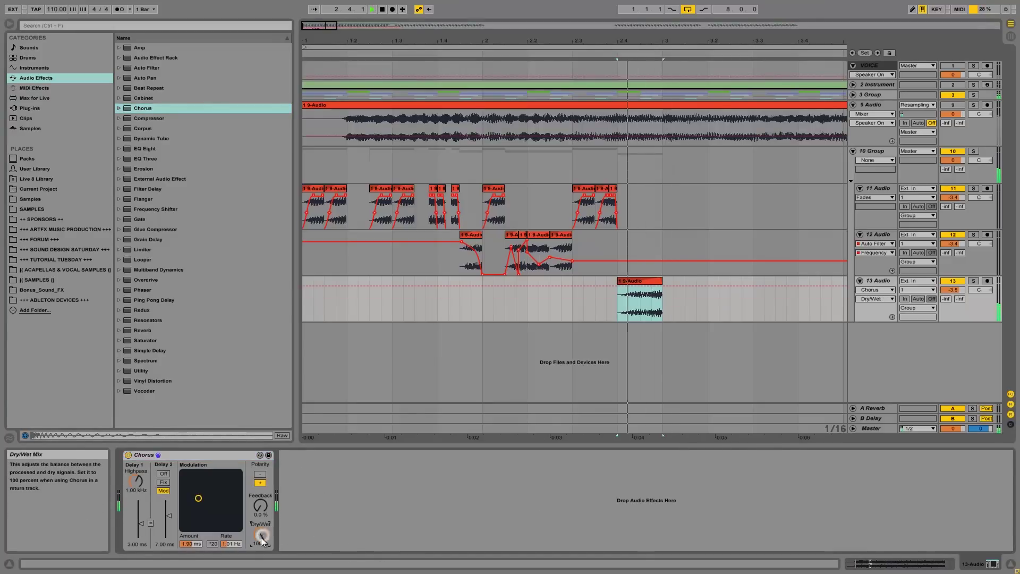
key(space)
key(space)
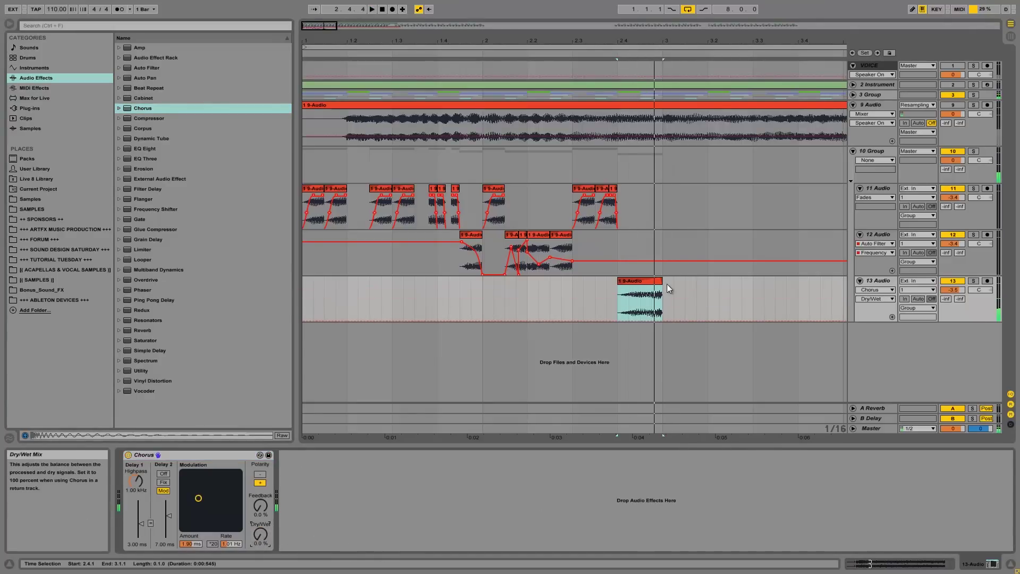
Step: Automate the Chorus Dry/Wet to ramp from 0% at 2.4.1 to about halfway at 3.1.1, and audition it
click(622, 305)
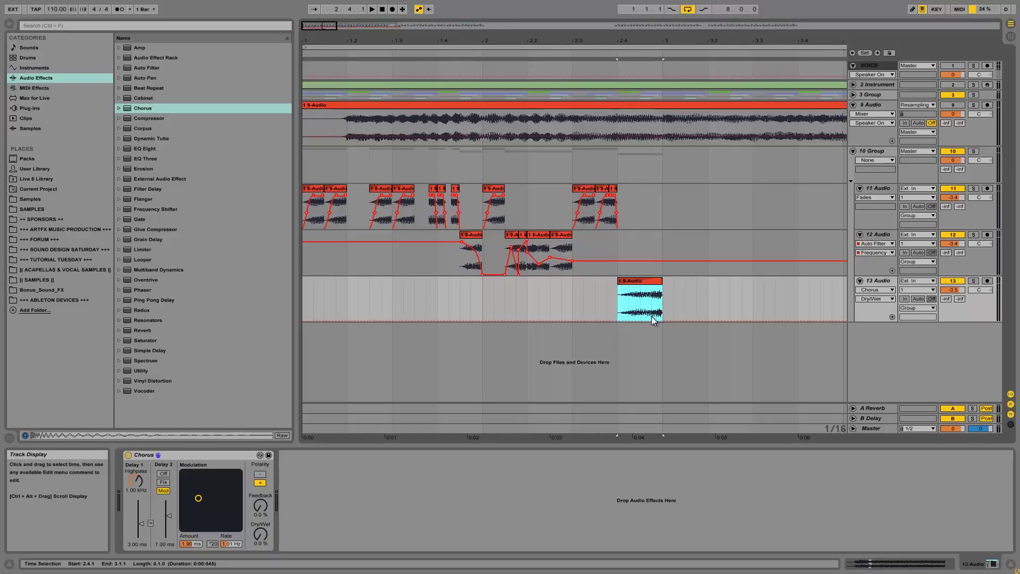
click(615, 300)
key(space)
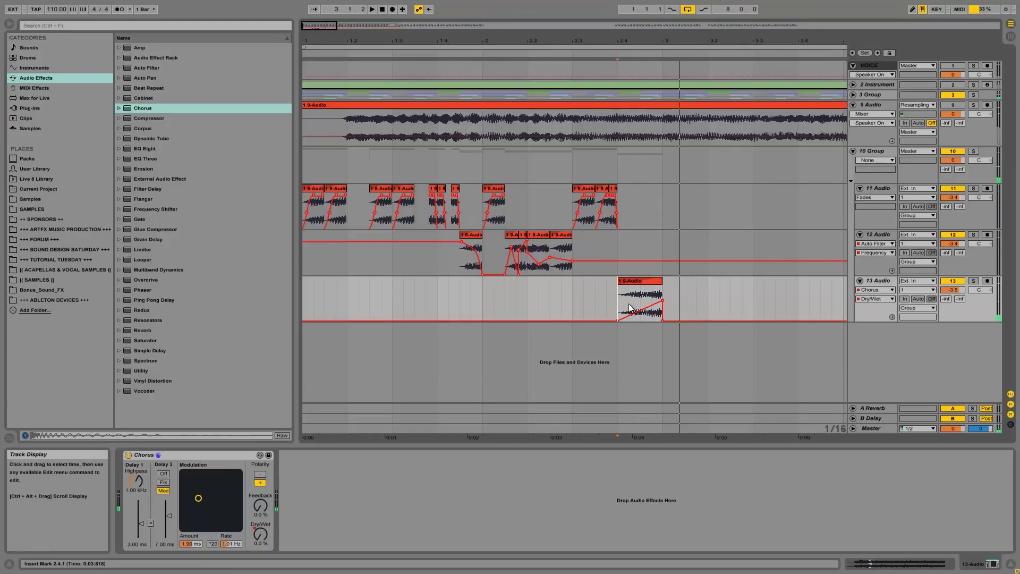
mouse_move(663, 299)
mouse_down()
mouse_move(663, 288)
mouse_move(664, 314)
mouse_up()
key(space)
Step: Set the Chorus modulation amount to 0.71 ms and rate to 1.46 Hz while auditioning
drag(227, 509, 202, 510)
key(space)
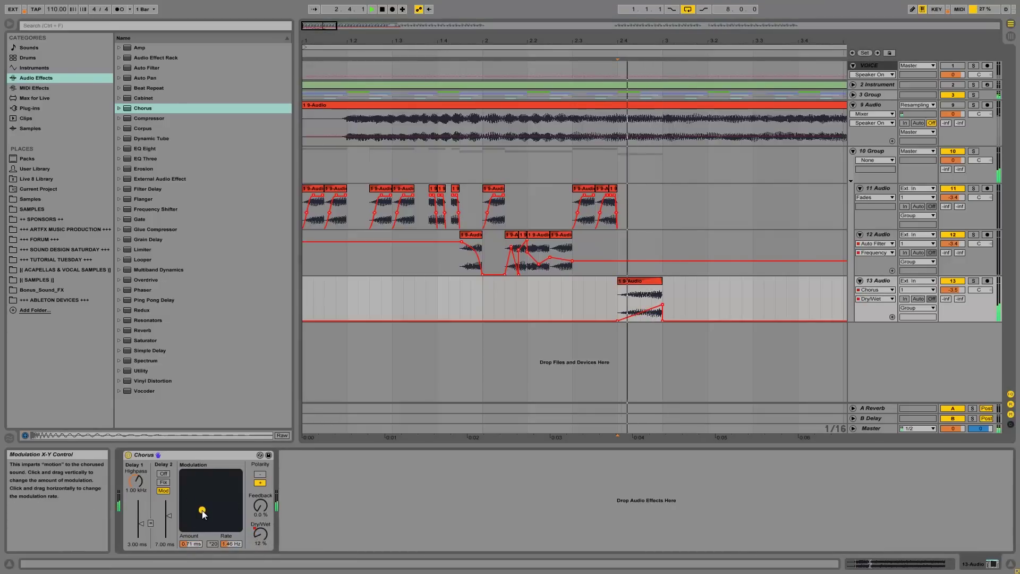
key(space)
Step: Try Redux after the Chorus with different hard and soft downsampling amounts, and remove the device
click(142, 310)
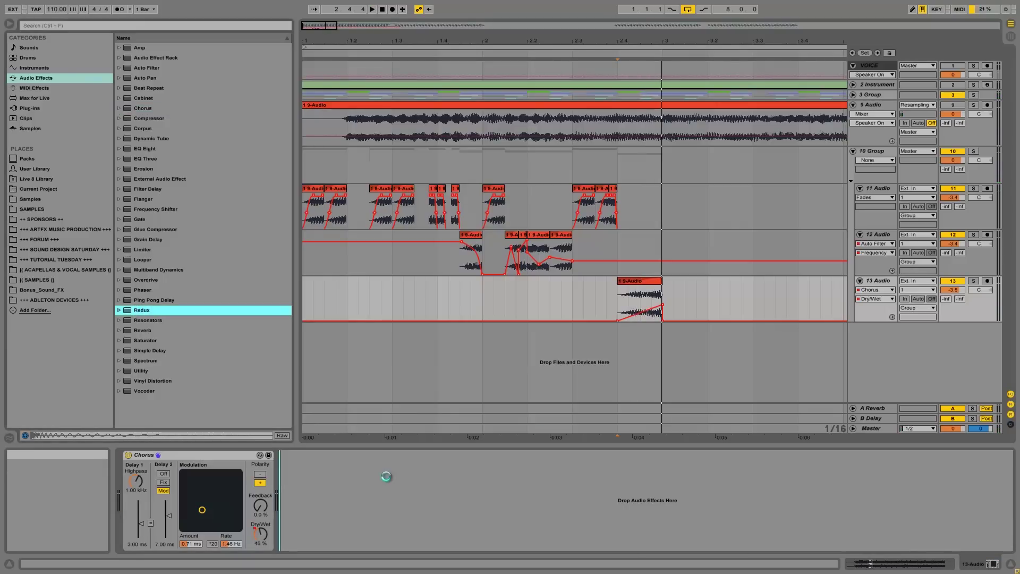
key(Return)
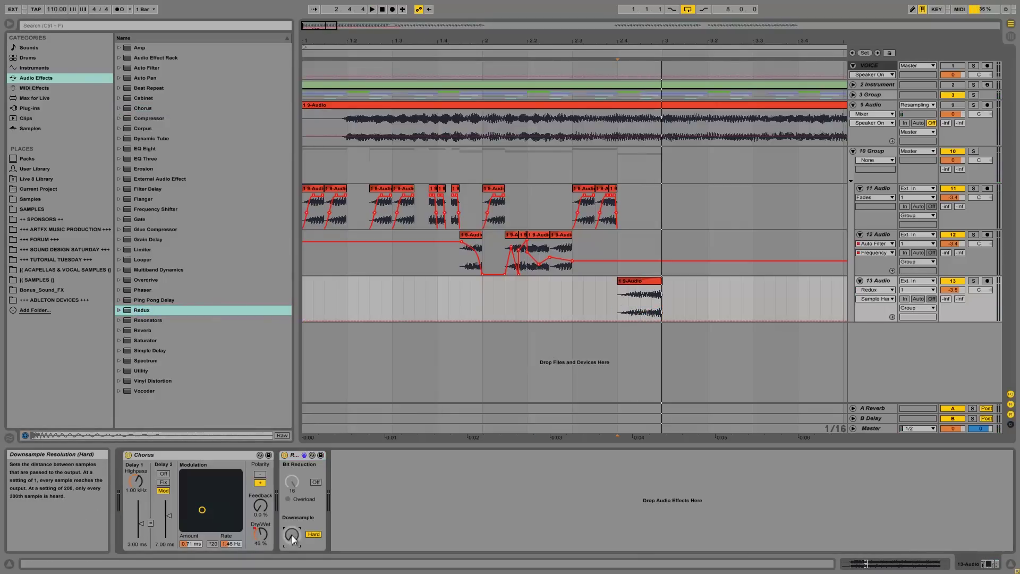
key(space)
key(space)
click(314, 535)
key(space)
drag(296, 535, 296, 484)
key(space)
key(space)
mouse_move(298, 535)
mouse_down()
mouse_move(297, 560)
mouse_move(297, 537)
mouse_up()
key(space)
click(298, 460)
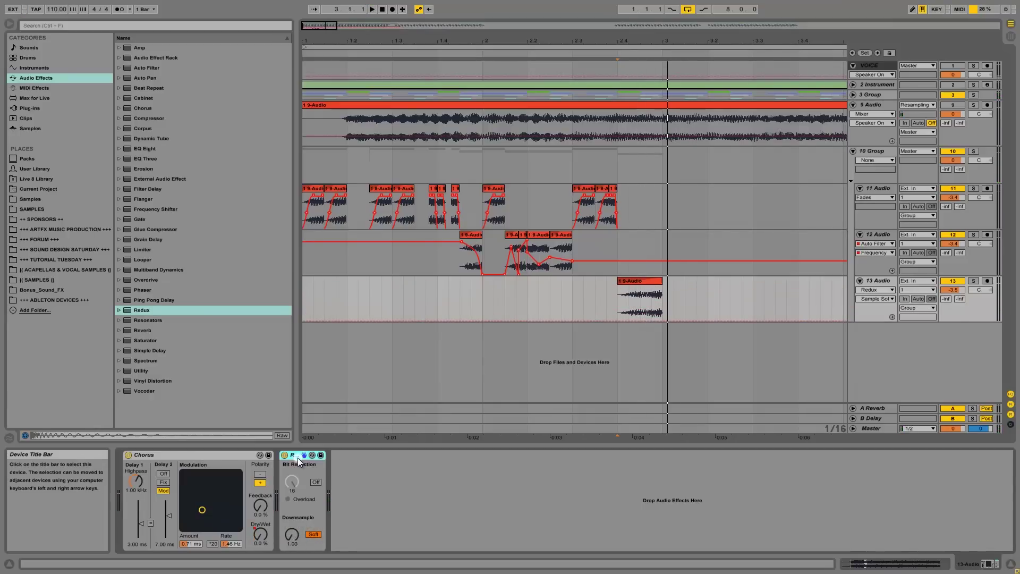
key(Delete)
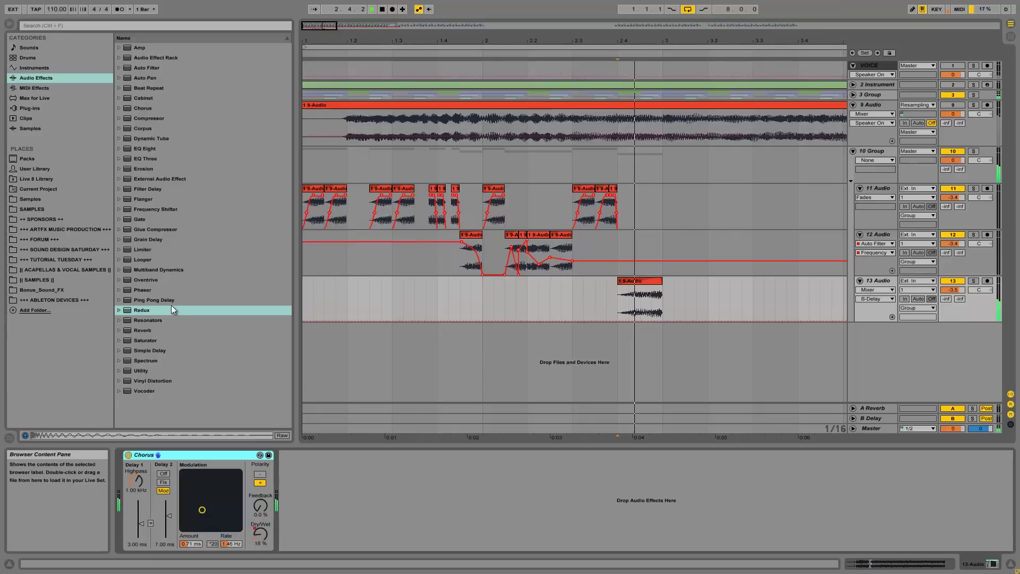
Step: Add an Auto Filter after the Chorus on 13 Audio, switch it to the notch type and audition different cutoff settings
drag(144, 66, 456, 519)
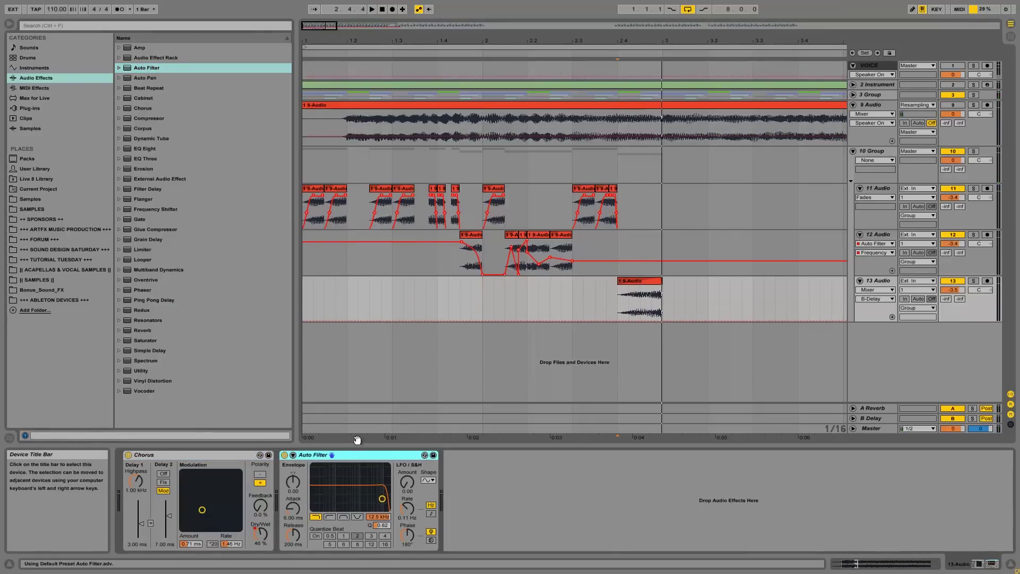
click(344, 517)
drag(378, 517, 377, 512)
key(space)
key(space)
click(361, 517)
key(space)
key(space)
key(space)
key(space)
Step: Automate the Auto Filter frequency over the 13 Audio clip to rise after 2.4.1 and fall low by 3.1.1, and audition it
drag(619, 292, 661, 295)
click(633, 304)
click(622, 302)
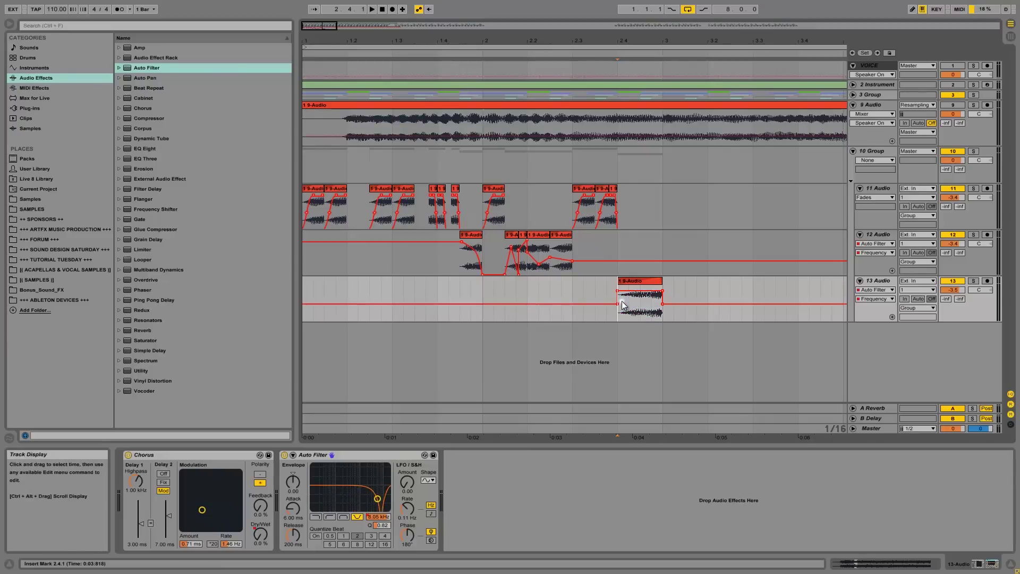
click(620, 295)
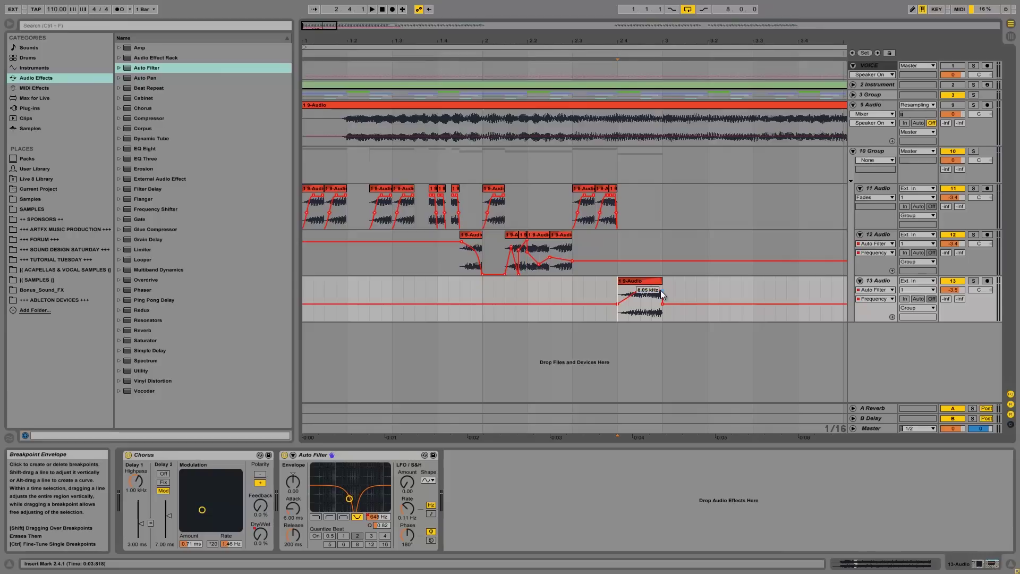
drag(662, 291, 663, 314)
key(space)
key(space)
Step: Move the frequency peak earlier in the clip, bend the following descent into a quick-falling curve, and audition it
drag(641, 289, 629, 293)
key(space)
key(space)
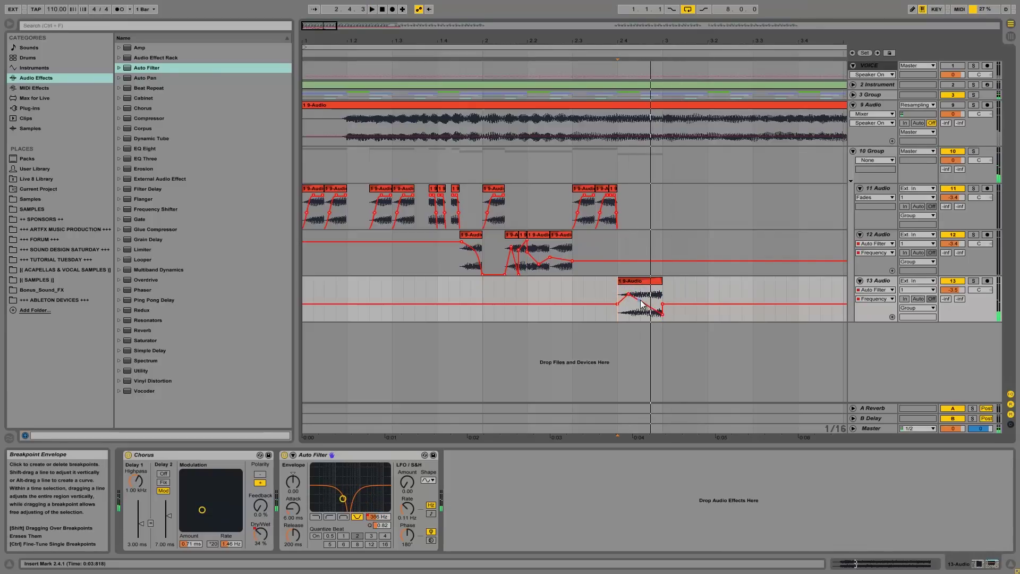
key(space)
key(space)
key(space)
key(space)
key(space)
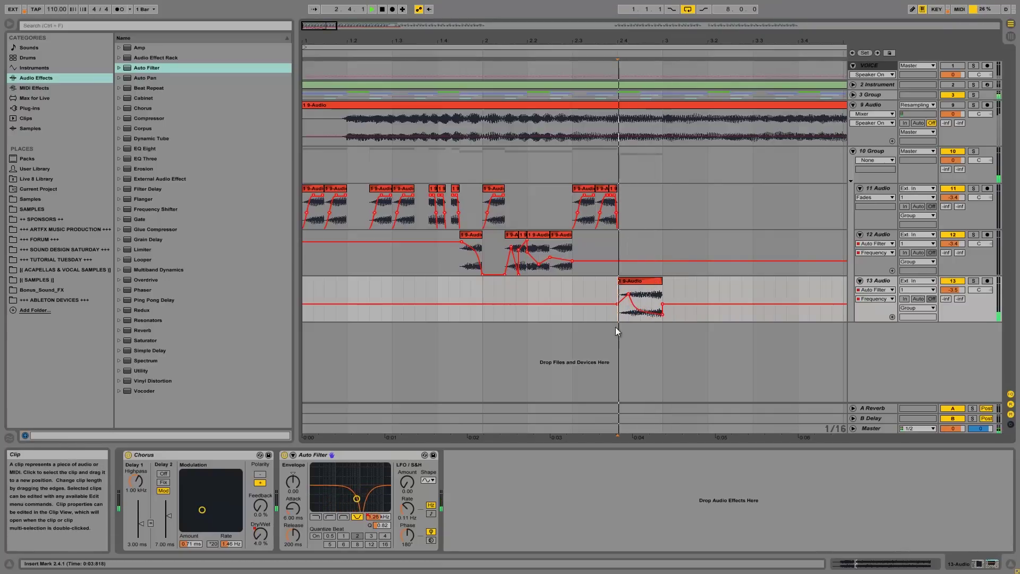
key(space)
key(space)
key(space)
Step: Compare the clip's sound with the Auto Filter bypassed and re-enabled
click(284, 456)
key(space)
key(space)
key(space)
click(285, 456)
key(space)
key(space)
key(space)
Step: Raise the Auto Filter resonance to 1.67 and audition the clip
mouse_move(383, 525)
mouse_down()
mouse_move(384, 502)
mouse_move(389, 530)
mouse_up()
key(space)
key(space)
key(space)
key(space)
key(space)
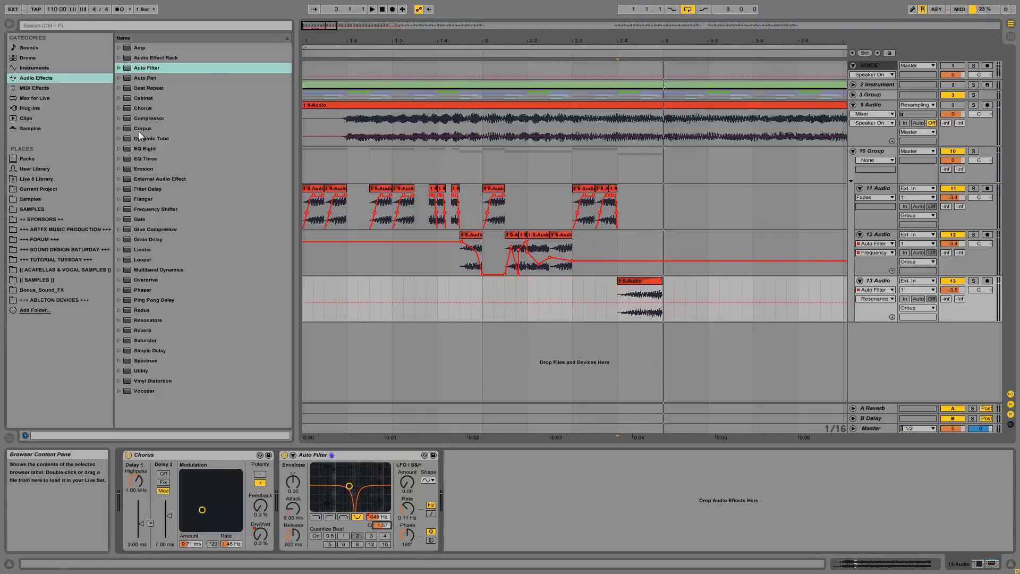
Step: Add the Camel Audio CamelPhat3 plug-in after the Auto Filter on 13 Audio and clear its preset
click(24, 109)
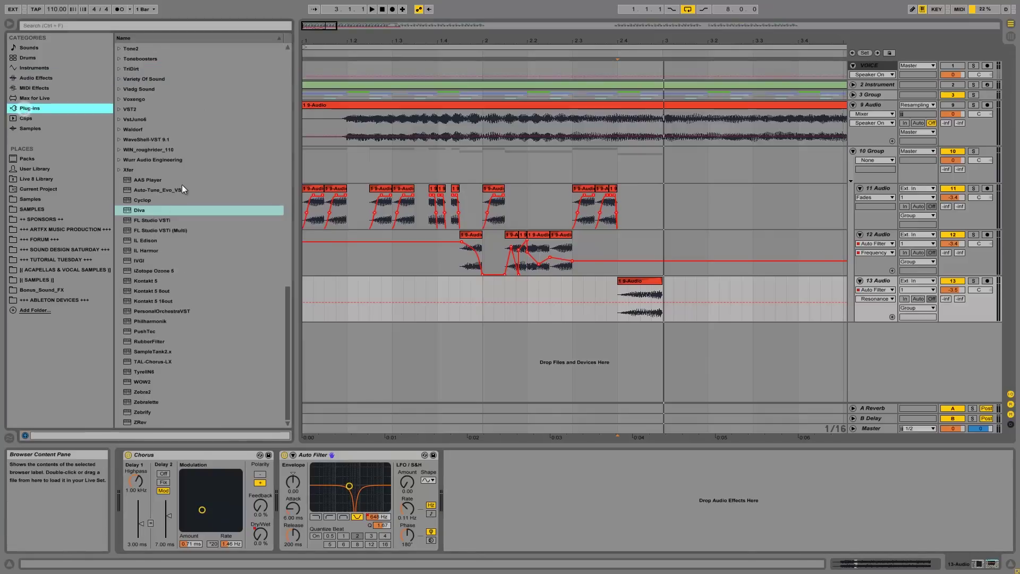
drag(289, 311, 348, 71)
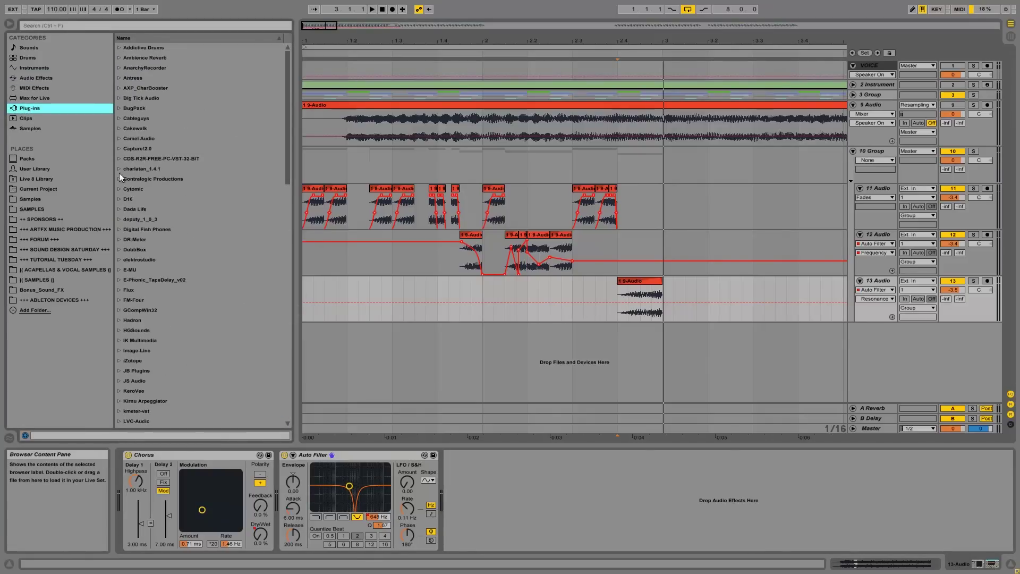
click(118, 138)
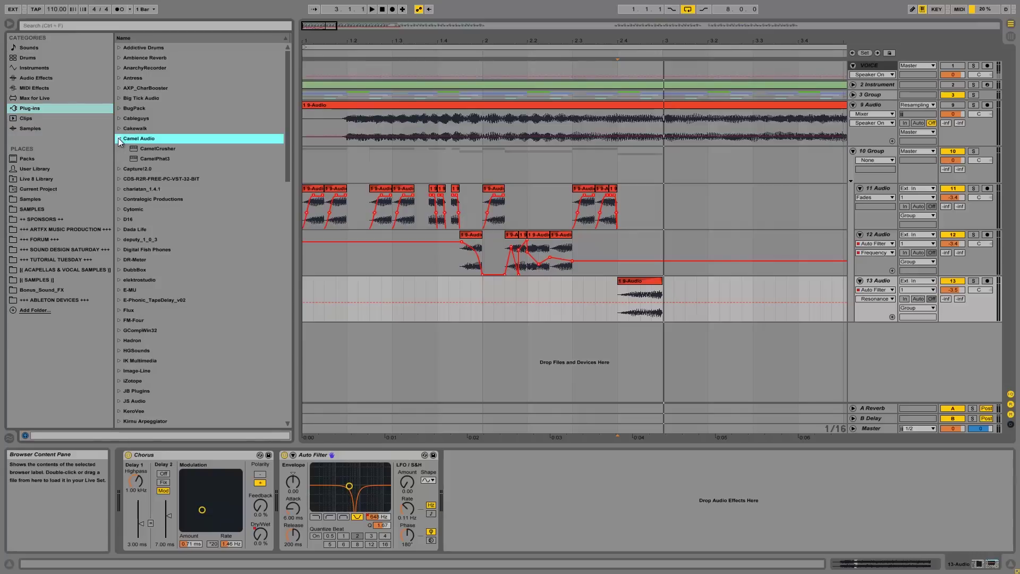
click(149, 158)
drag(470, 420, 485, 478)
click(365, 144)
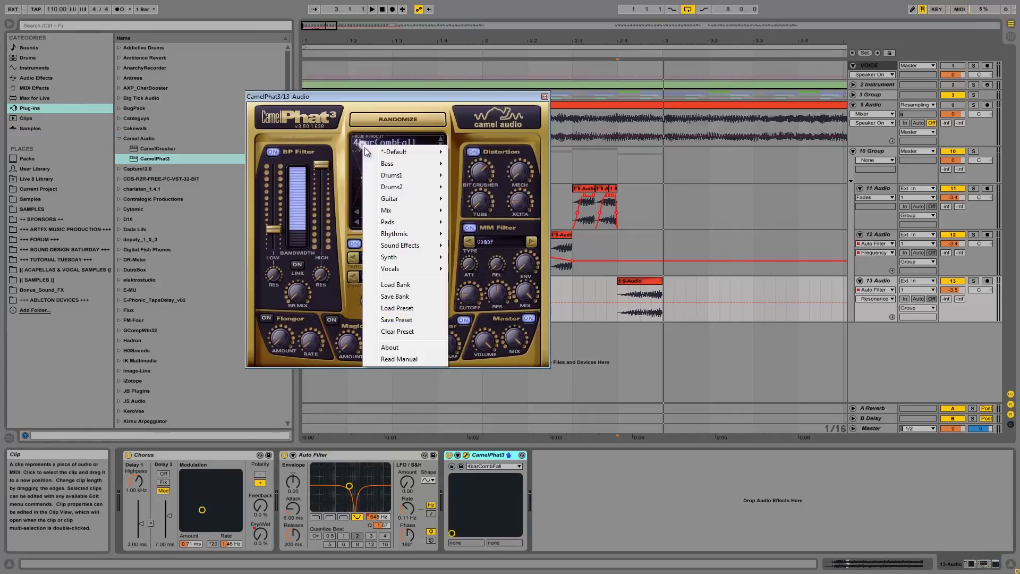
click(406, 332)
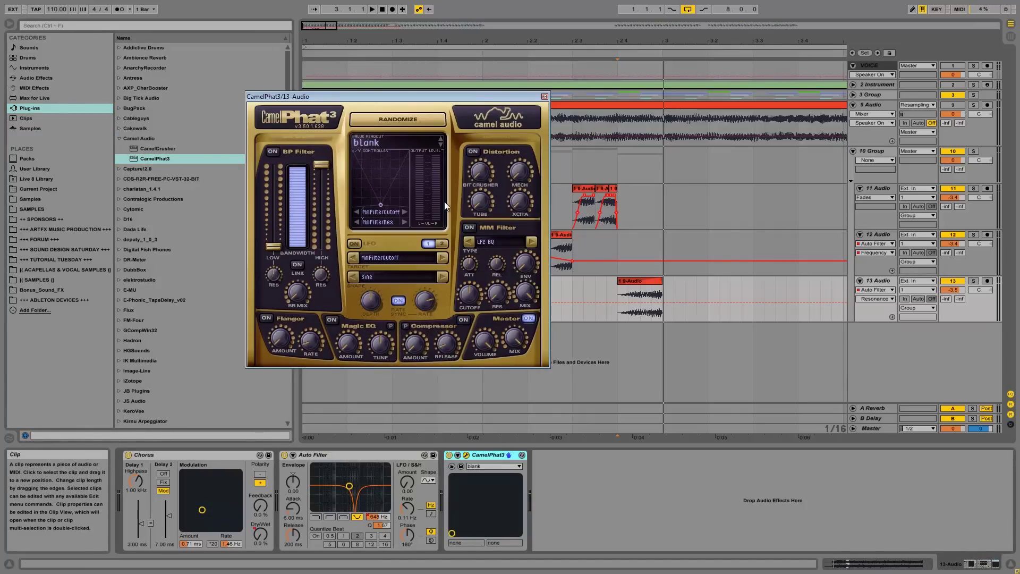
Step: Enable CamelPhat3's distortion section and raise Tube to about 21% while auditioning the 2.4.1 clip
click(473, 152)
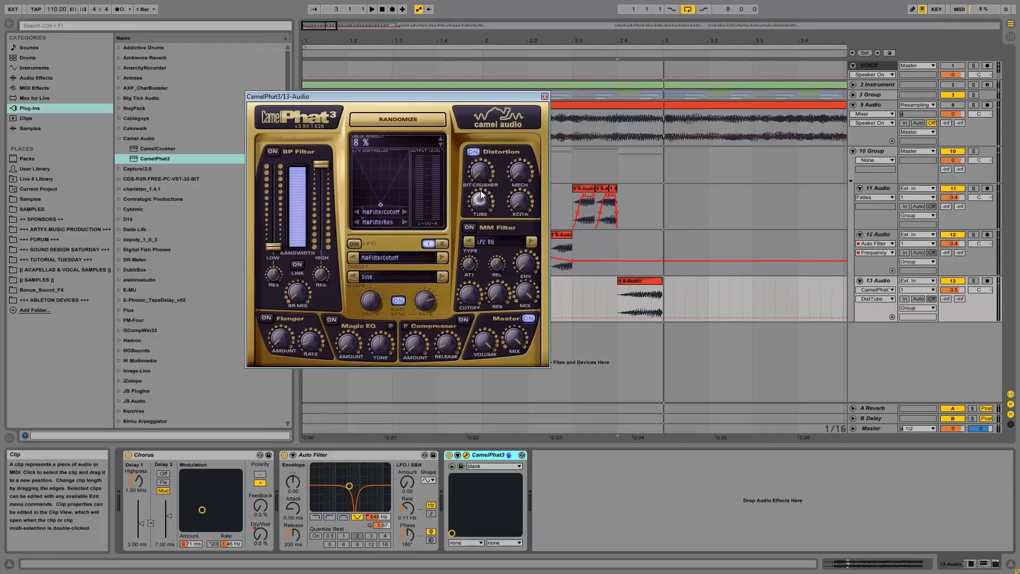
key(space)
drag(480, 209, 486, 201)
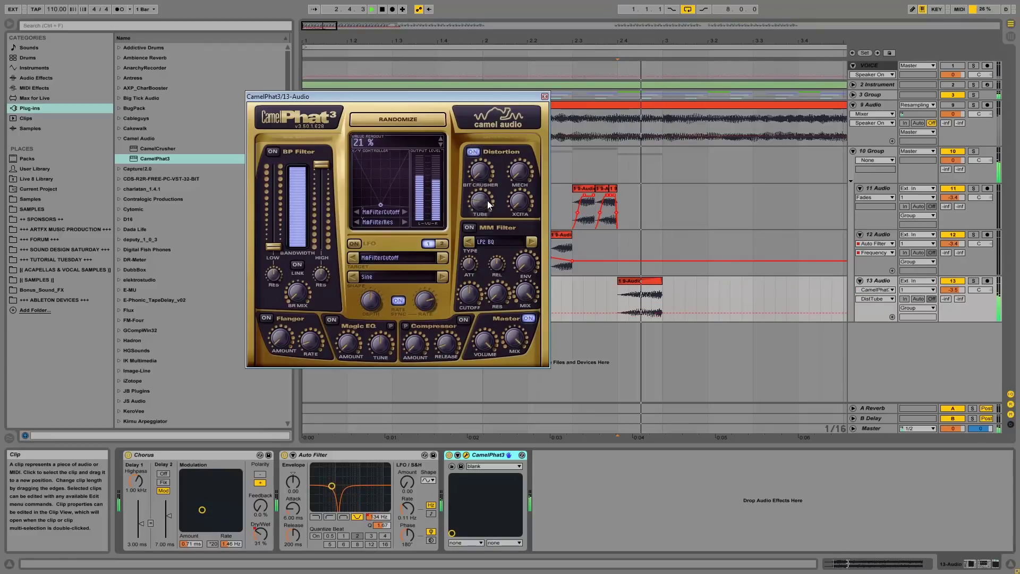
Step: Enable the MM Filter, set its type to Notch, and raise its cutoff while auditioning the clip
click(469, 227)
click(497, 242)
click(542, 264)
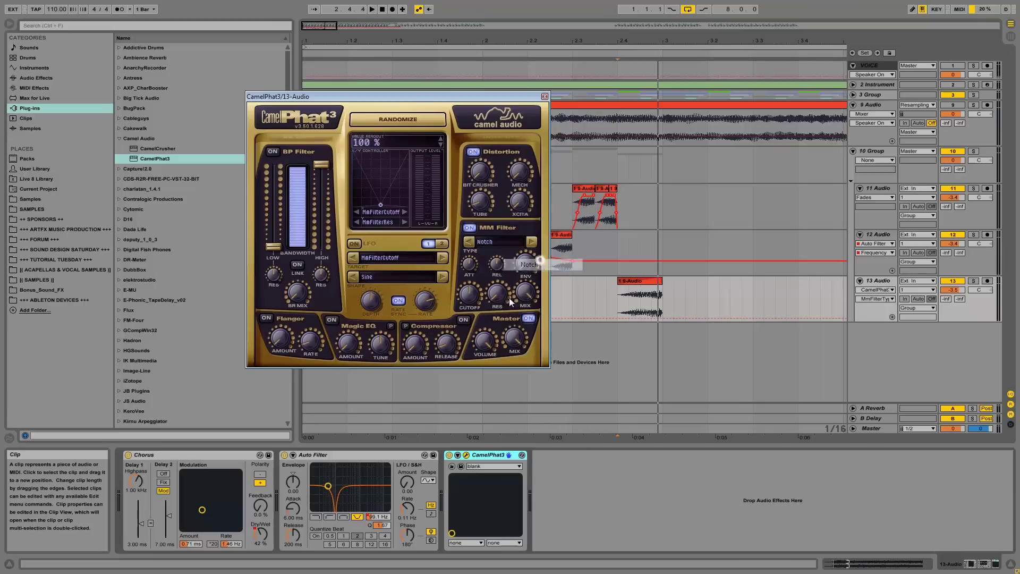
key(space)
key(space)
key(space)
mouse_move(471, 293)
mouse_down()
mouse_move(472, 313)
mouse_move(482, 279)
mouse_up()
key(space)
key(space)
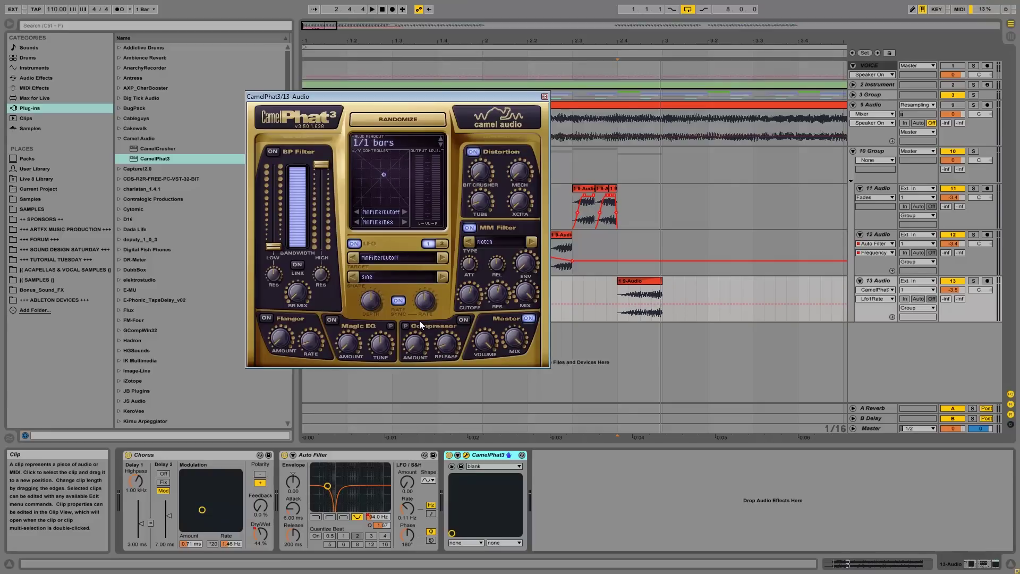
Step: Modulate the MM Filter cutoff with the LFO at a 1/1 bars rate and adjust the LFO depth by ear
key(space)
key(space)
key(space)
drag(371, 299, 381, 240)
key(space)
key(space)
key(space)
key(space)
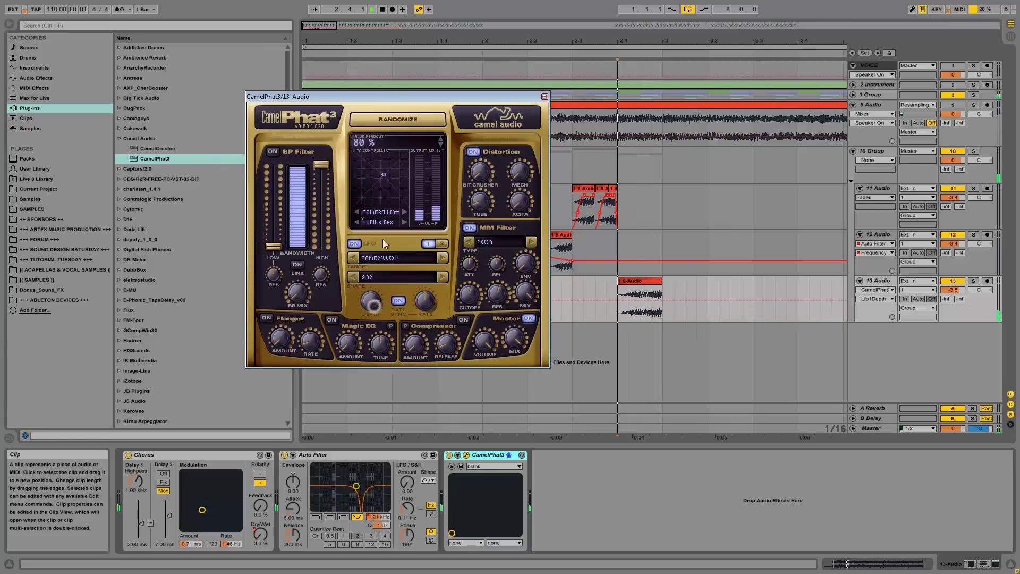
key(space)
drag(365, 308, 362, 326)
key(space)
key(space)
Step: Set the notch filter's cutoff to about 1944 Hz and adjust its mix while auditioning the clip
drag(466, 292, 468, 263)
key(space)
key(space)
key(space)
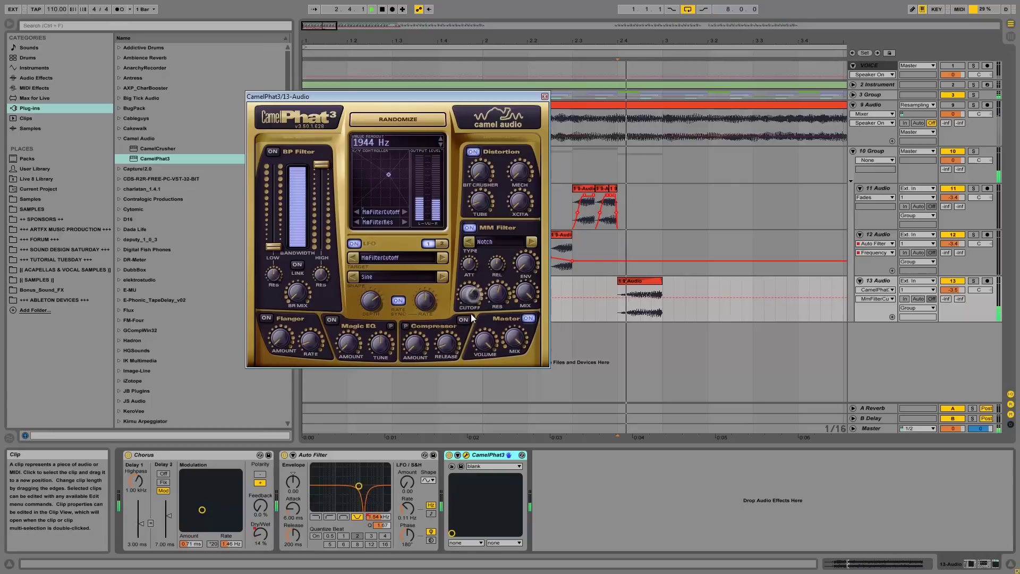
drag(525, 291, 518, 351)
key(space)
drag(526, 287, 522, 299)
Step: Enable CamelPhat3's compressor and set its amount to about -2 dB while auditioning the clip
key(space)
key(space)
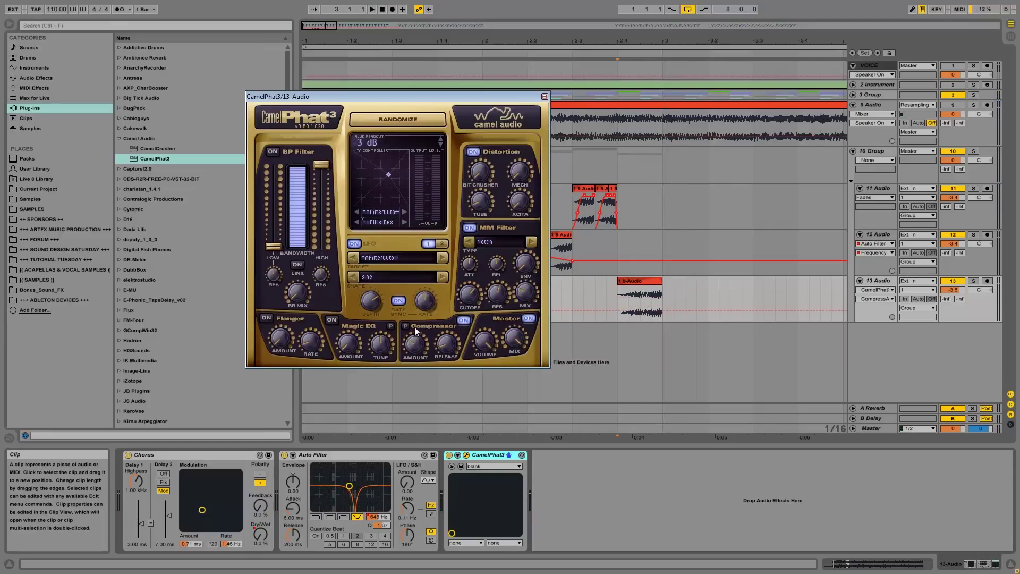
key(space)
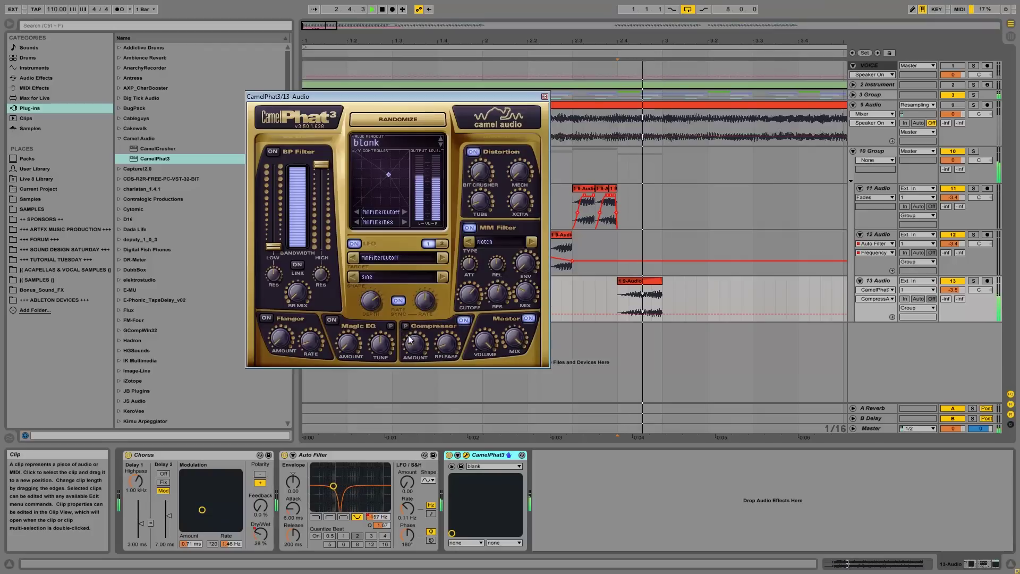
key(space)
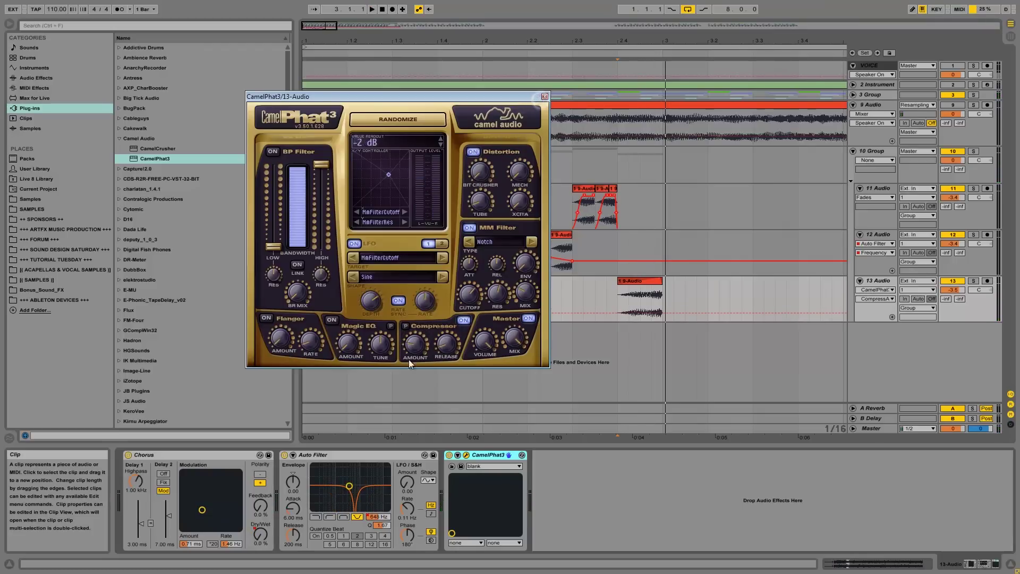
Step: Compare the 2.4.1 clip's sound with the Auto Filter bypassed and re-enabled alongside CamelPhat3
click(285, 455)
key(space)
key(space)
click(286, 456)
key(space)
key(space)
click(285, 455)
key(space)
key(space)
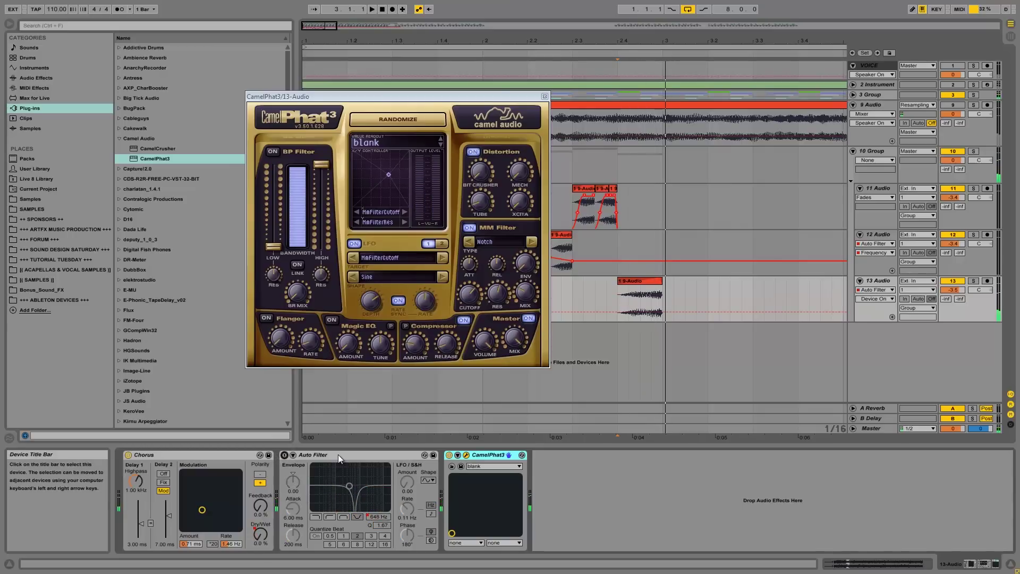
Step: Delete the Auto Filter from 13 Audio and audition the clip through Chorus and CamelPhat3 only
click(338, 454)
key(Delete)
key(space)
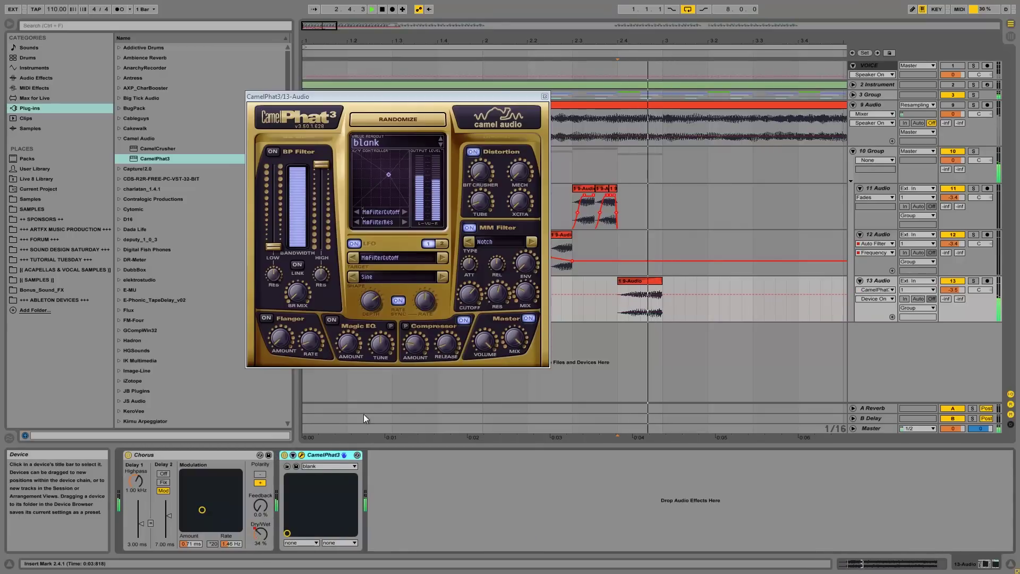
Step: Raise the notch filter's cutoff and adjust its resonance by ear, keeping the distortion's Xcita at 0%
key(space)
drag(469, 291, 507, 278)
key(space)
key(space)
key(space)
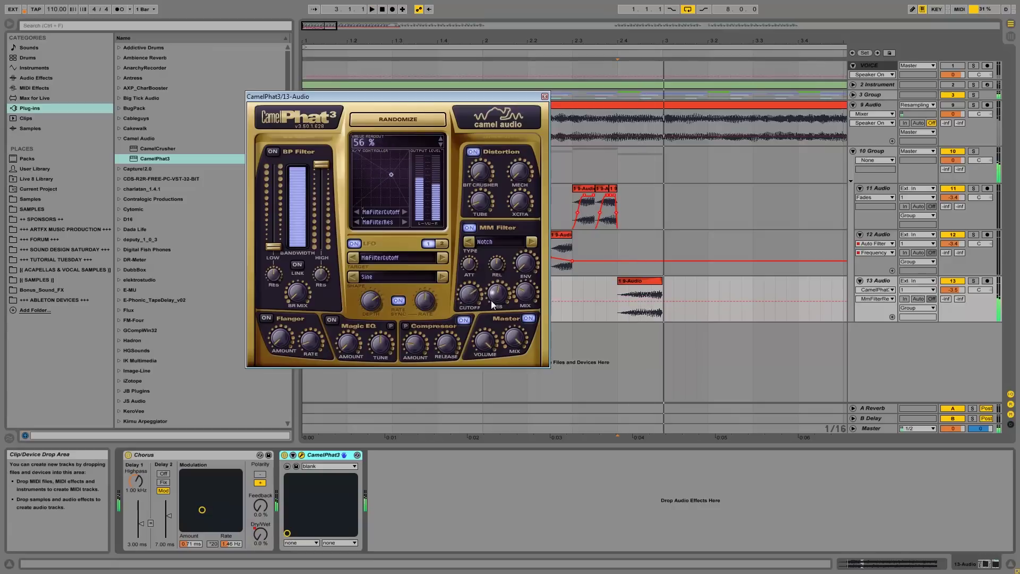
key(space)
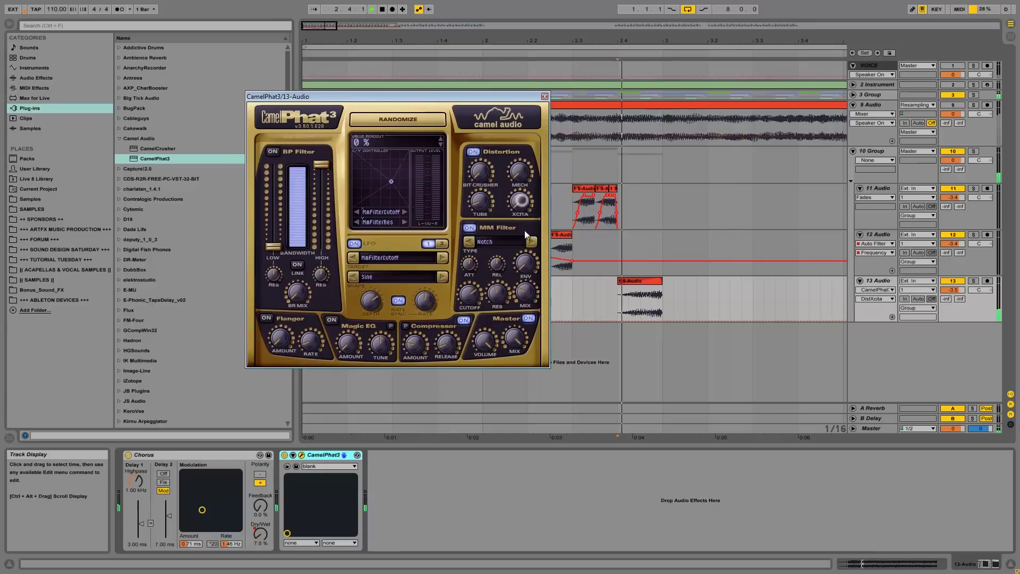
Step: Close the CamelPhat3 window and audition the whole pattern from its beginning
click(545, 97)
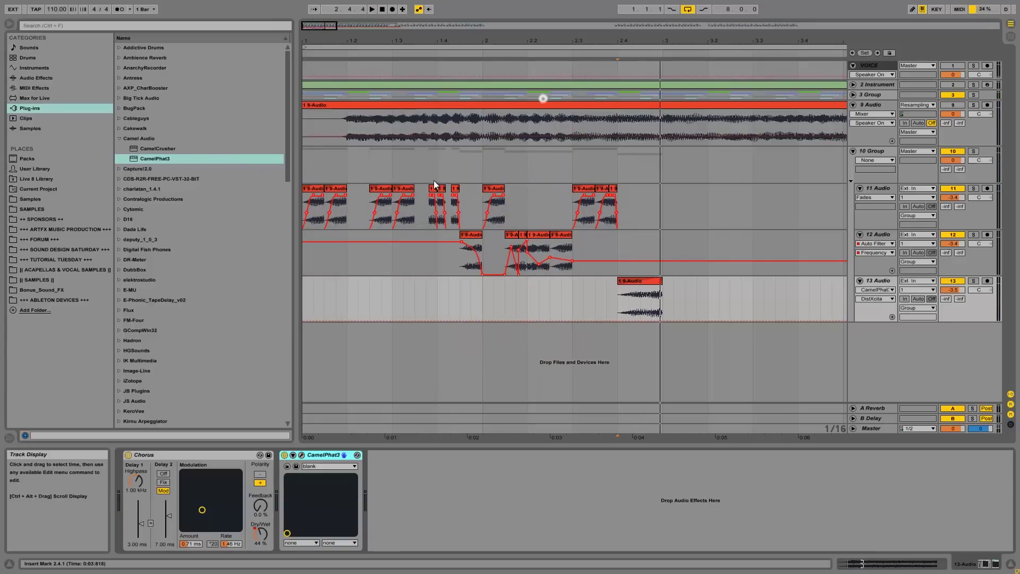
click(325, 190)
key(space)
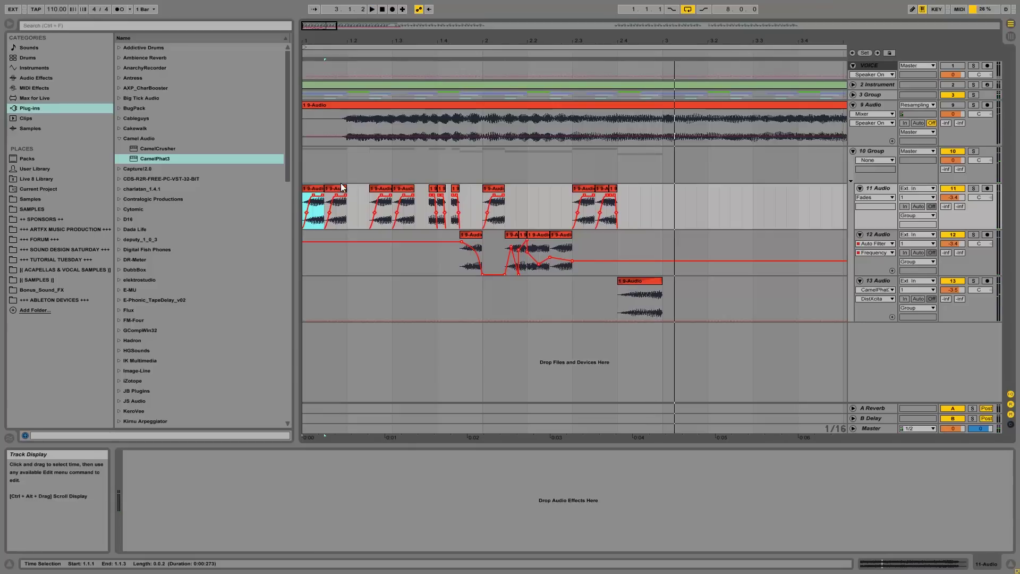
Step: Try moving the 1.1.3 clip from 11 Audio to 13 Audio, and audition the start of the pattern
click(332, 189)
drag(328, 189, 327, 291)
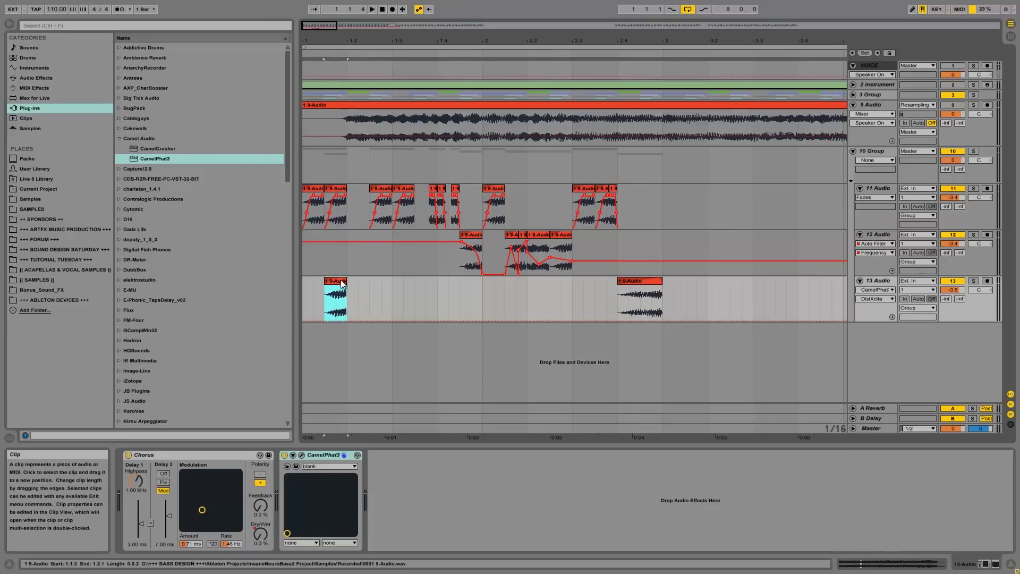
click(342, 190)
key(Delete)
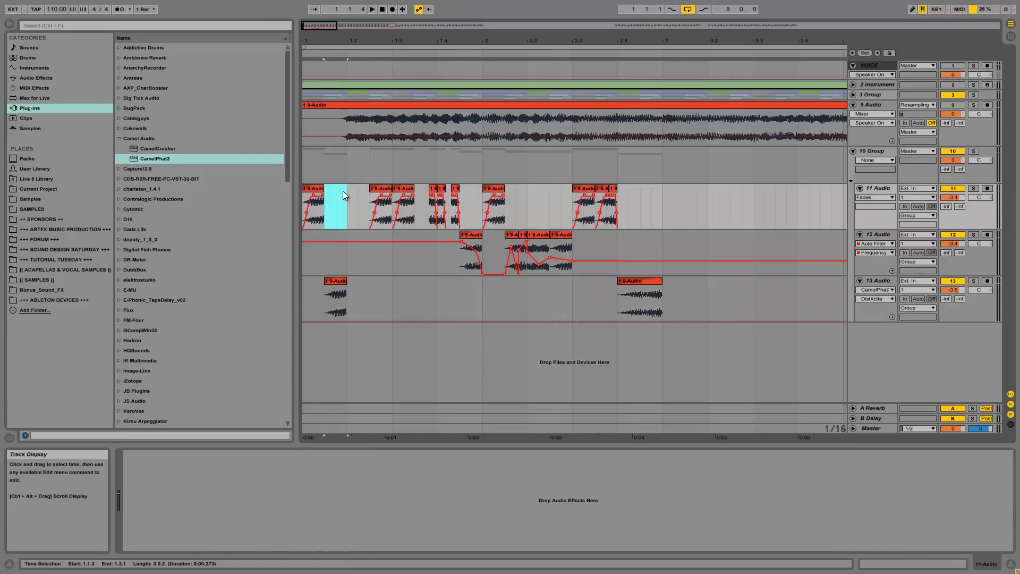
click(315, 194)
key(space)
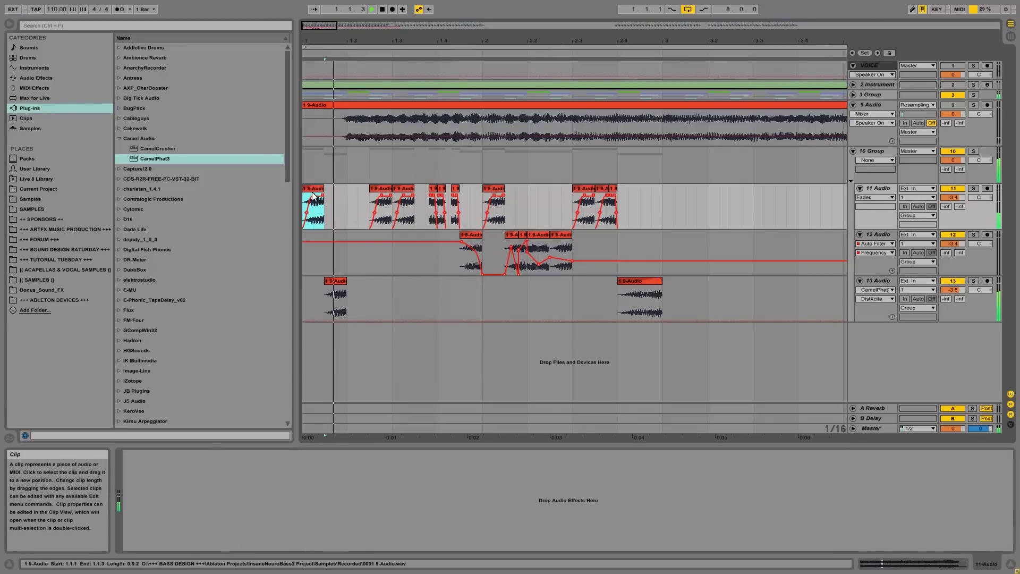
key(space)
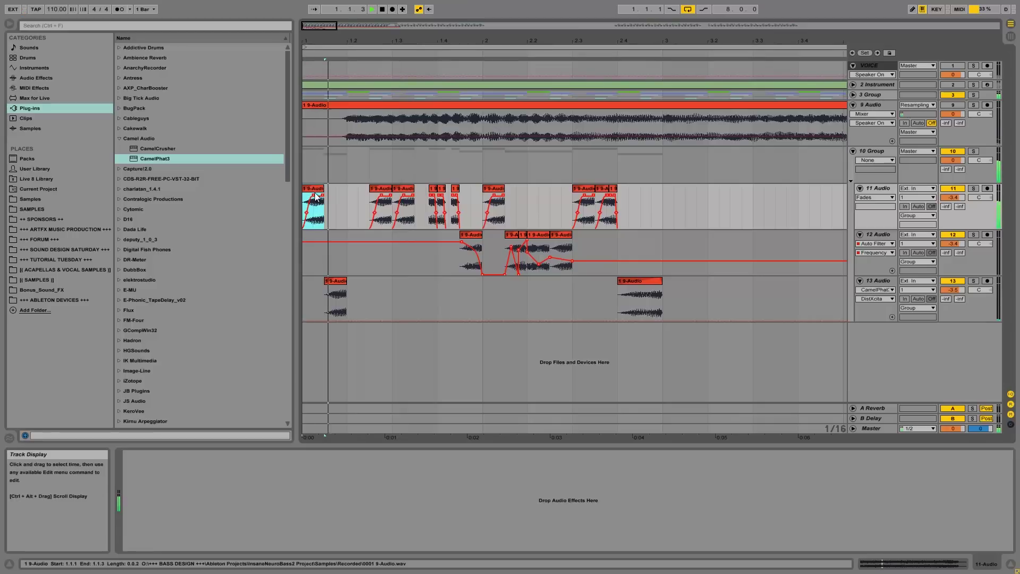
Step: Try transposing the 1.1.3 clip on 13 Audio by 7 semitones, audition it, and reset the transposition to 0 st
click(338, 287)
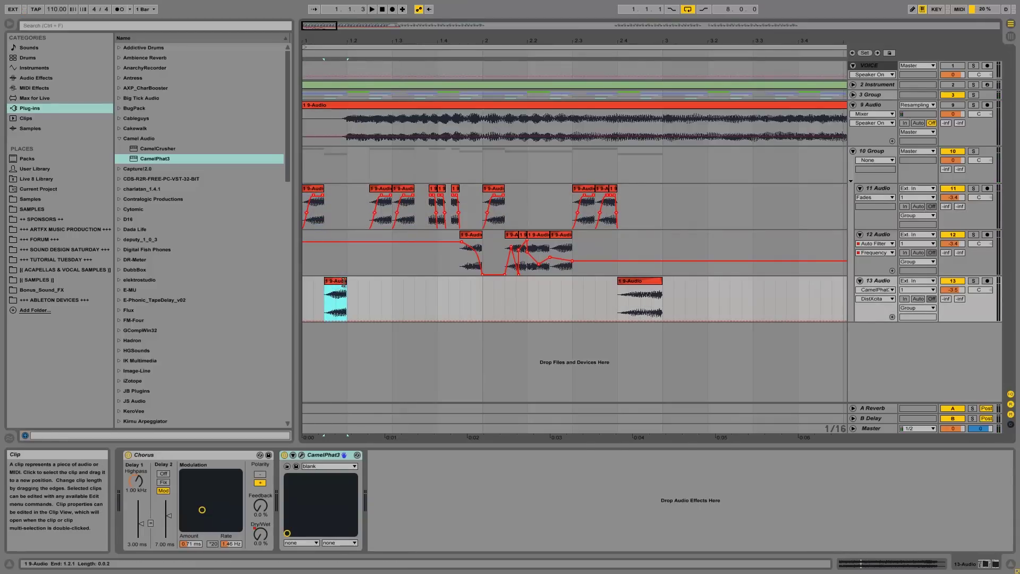
double_click(340, 282)
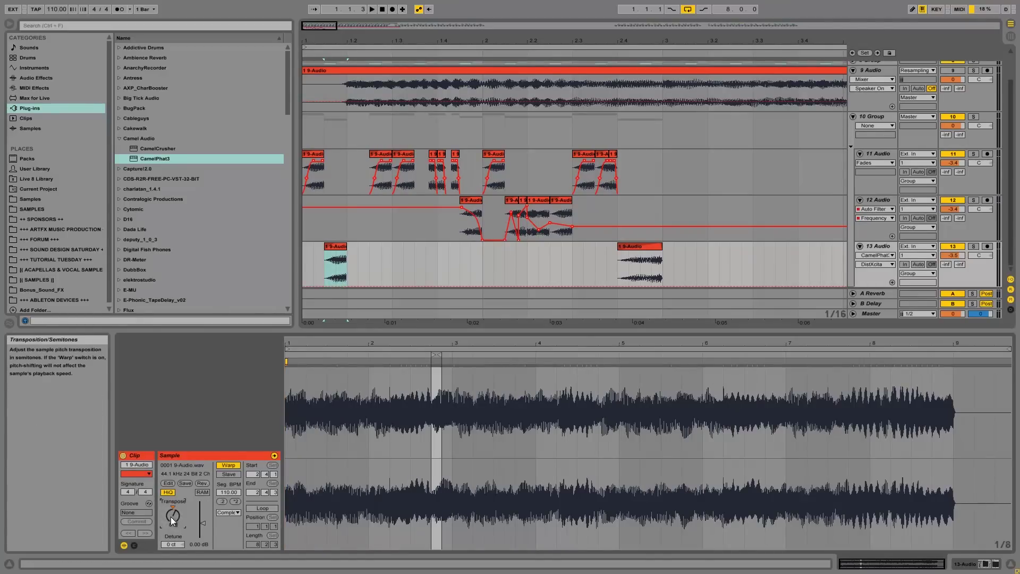
key(space)
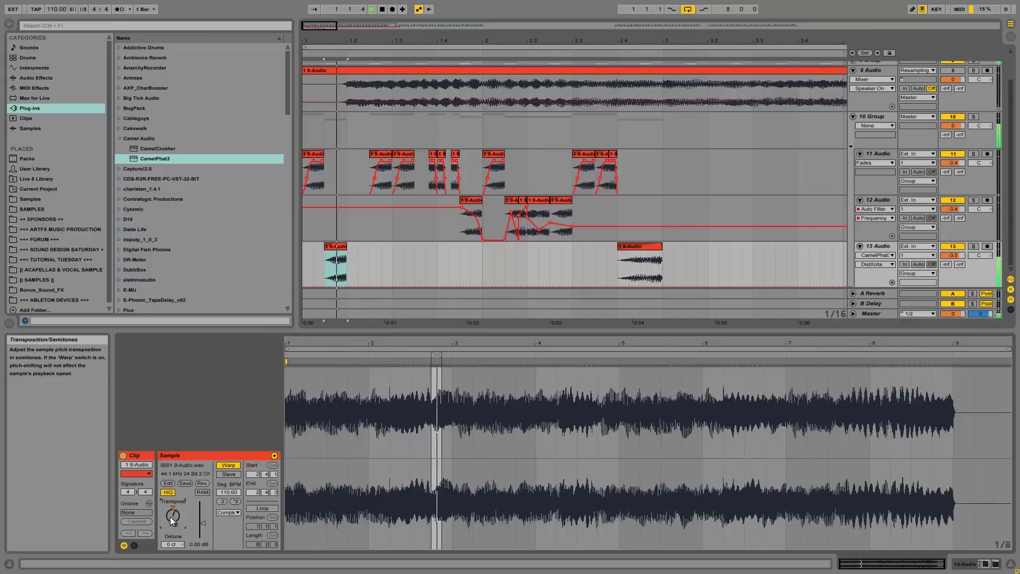
key(space)
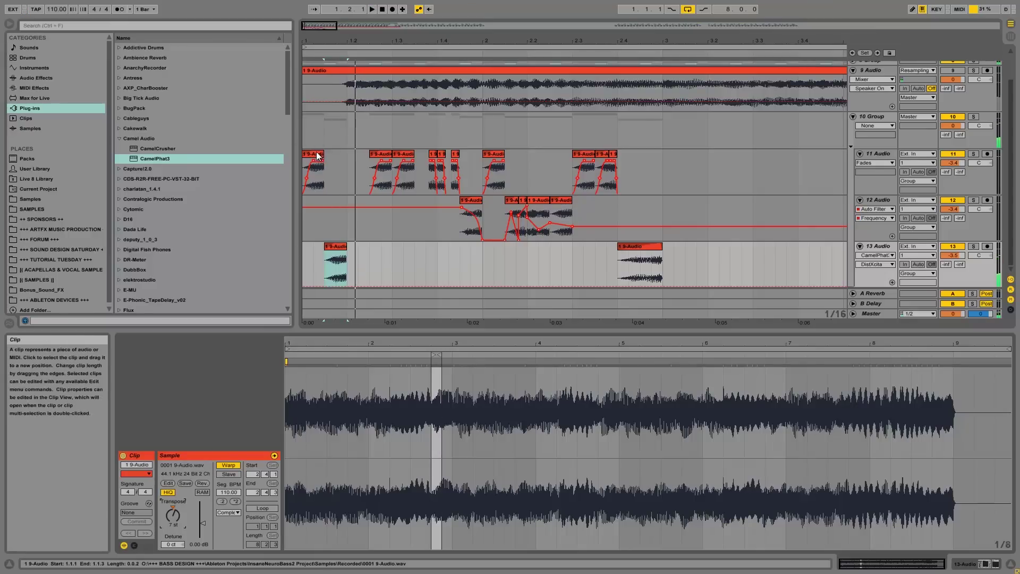
click(314, 175)
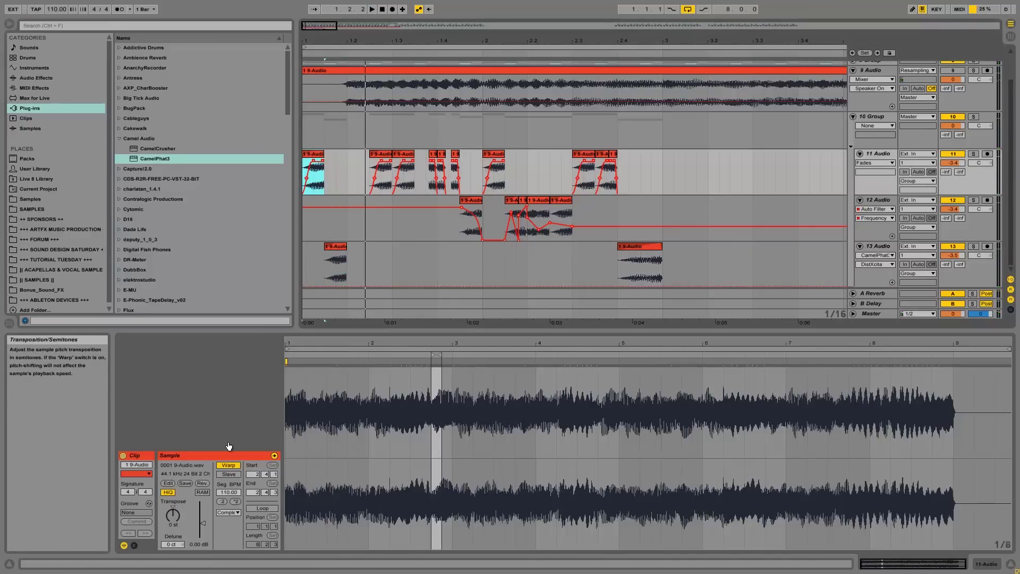
click(334, 247)
click(178, 518)
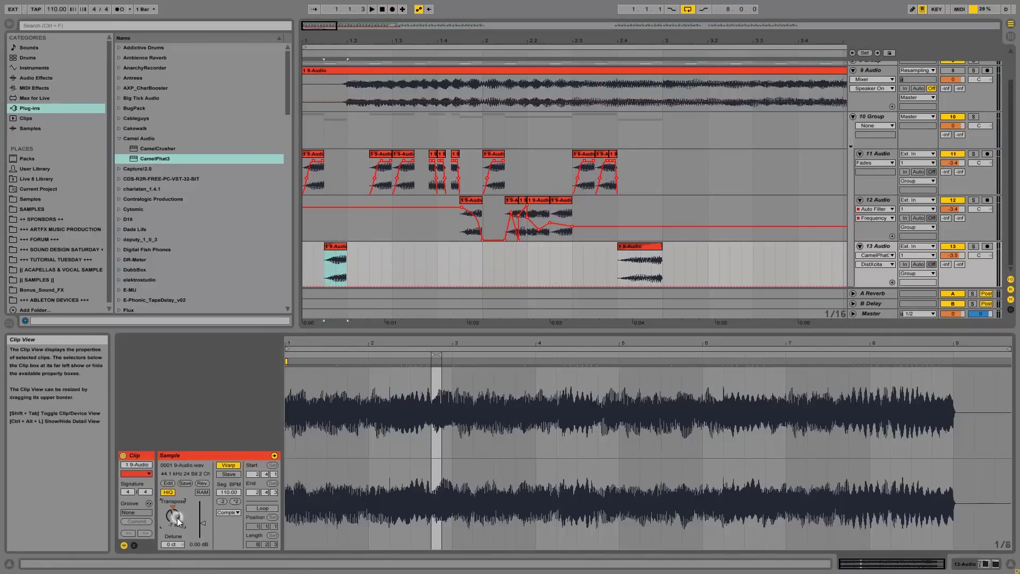
key(space)
key(space)
key(space)
click(174, 506)
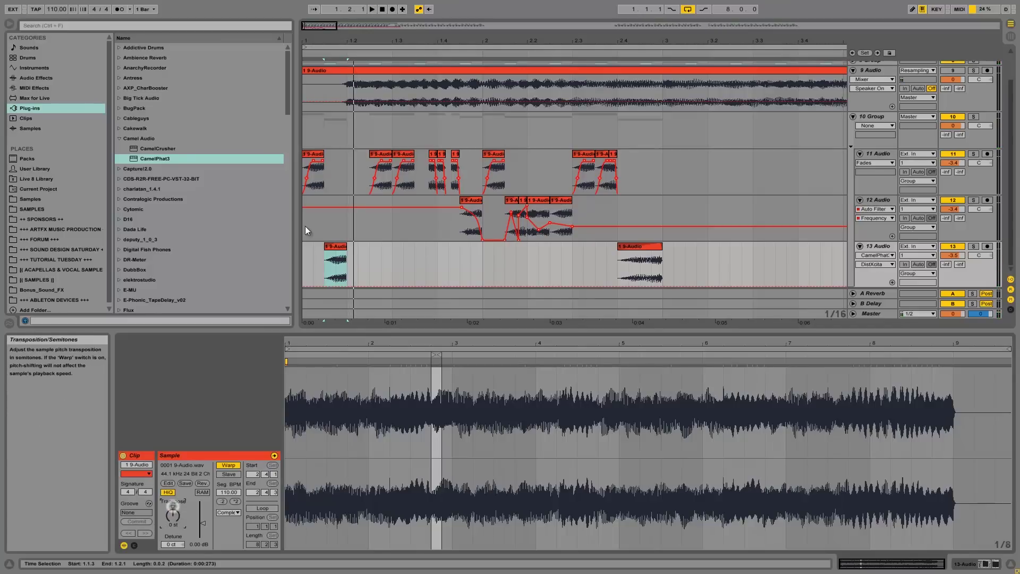
Step: Return the 1.1.3 clip from 13 Audio to 11 Audio and audition the full pattern
drag(330, 269, 331, 177)
click(318, 160)
key(space)
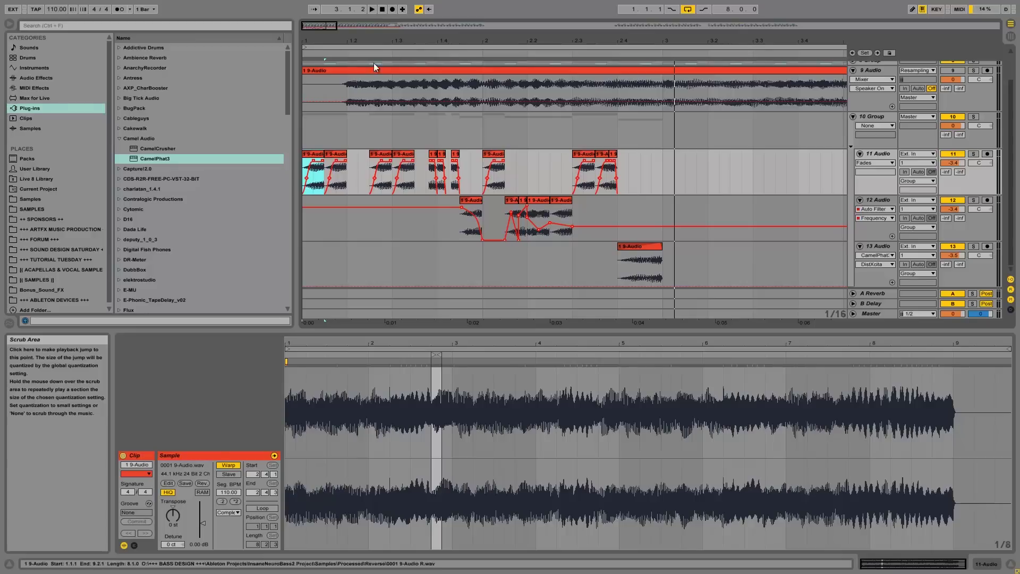
Step: Solo the 11 Audio track
click(407, 38)
drag(407, 38, 409, 28)
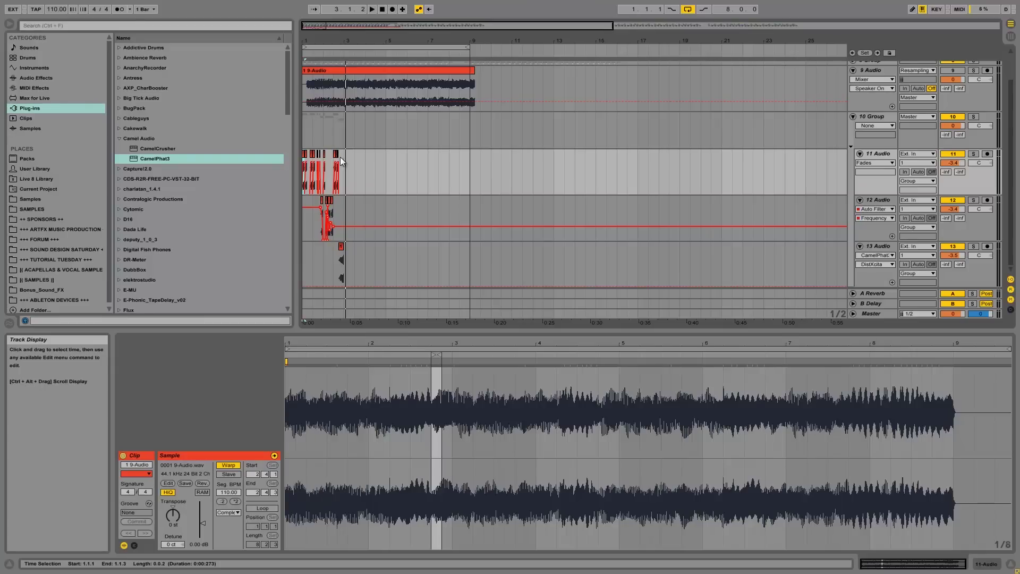
drag(317, 32, 308, 41)
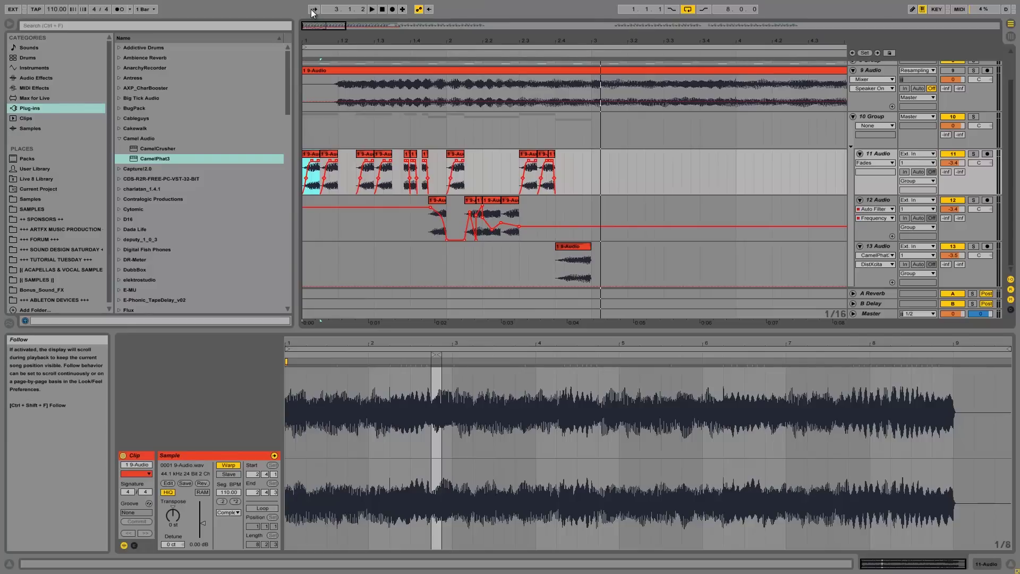
click(971, 154)
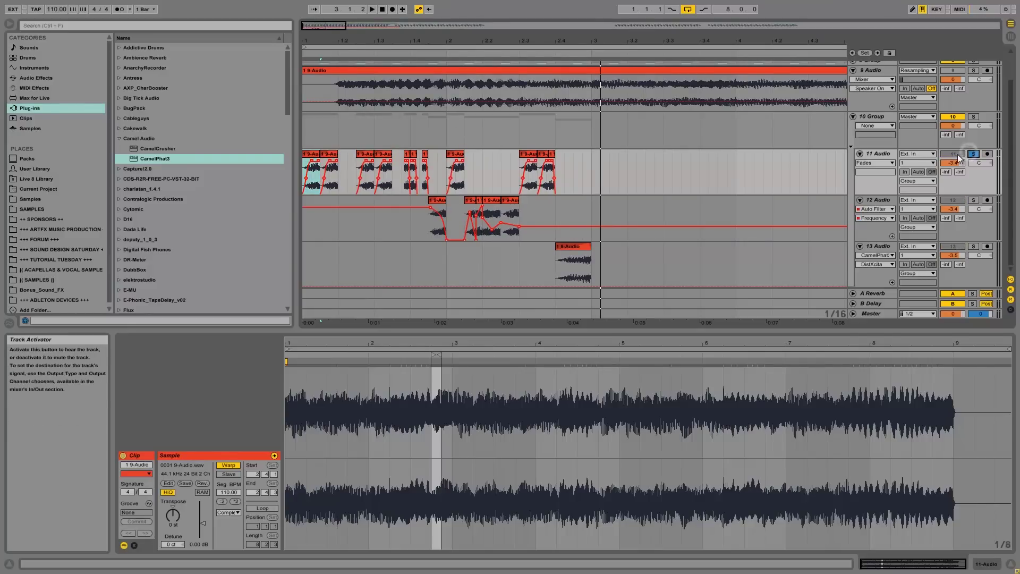
Step: Solo the 10 Group and audition the pattern
click(973, 117)
key(space)
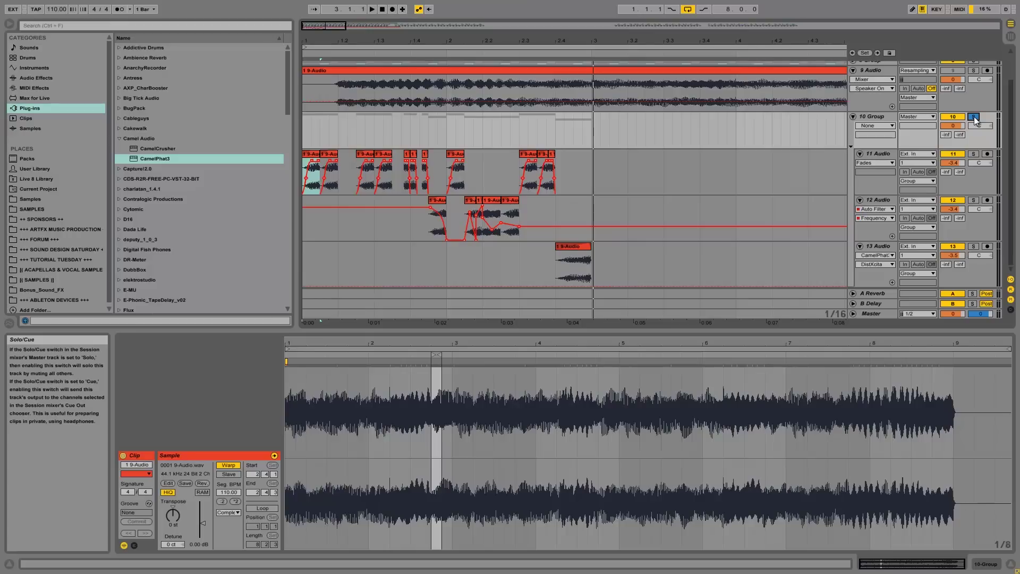
Step: Copy the reversed 9 Audio clip to 9.3.1 on the same track and turn off reverse on the copy
drag(349, 38, 349, 36)
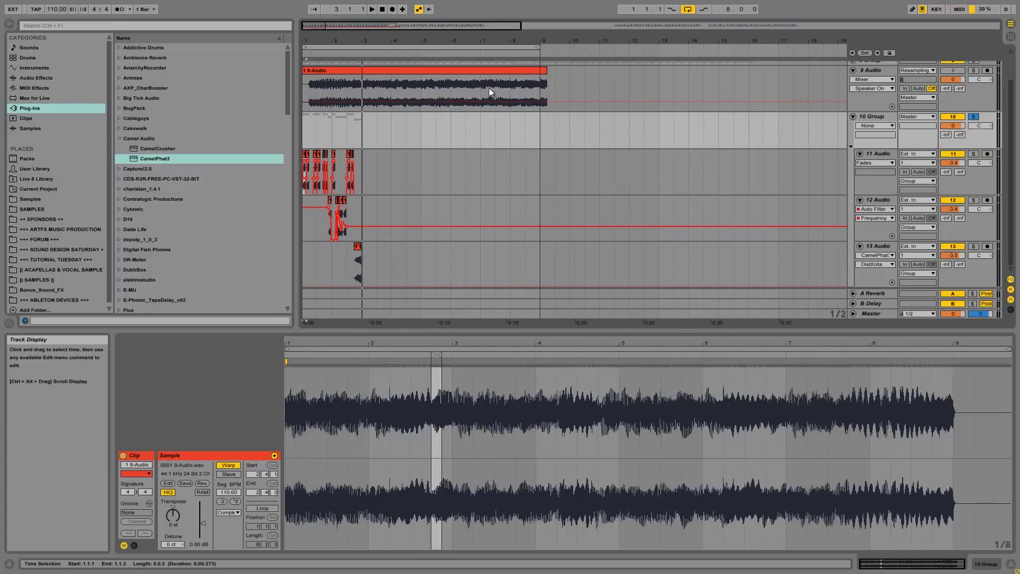
click(330, 71)
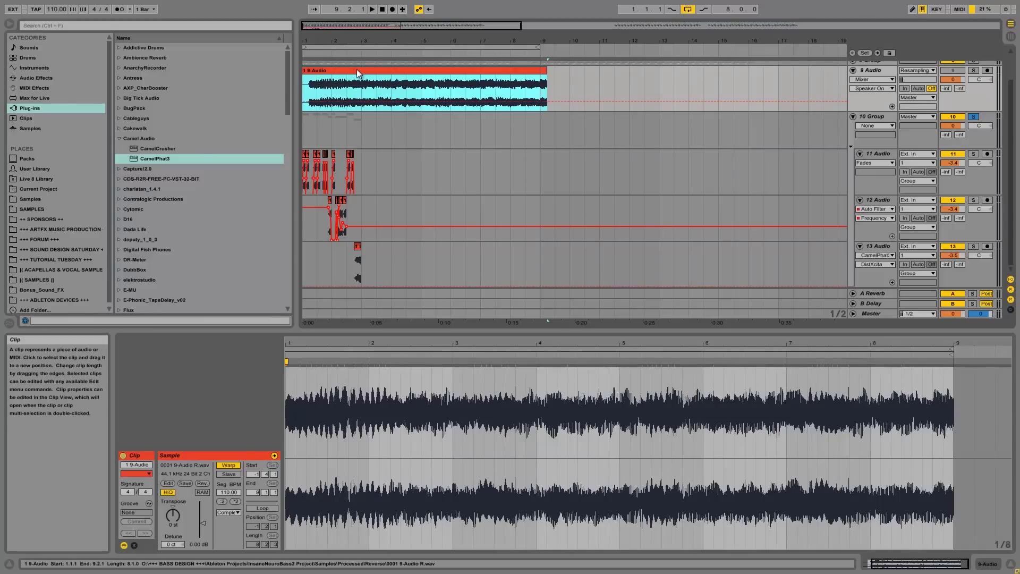
drag(343, 68, 588, 94)
click(201, 483)
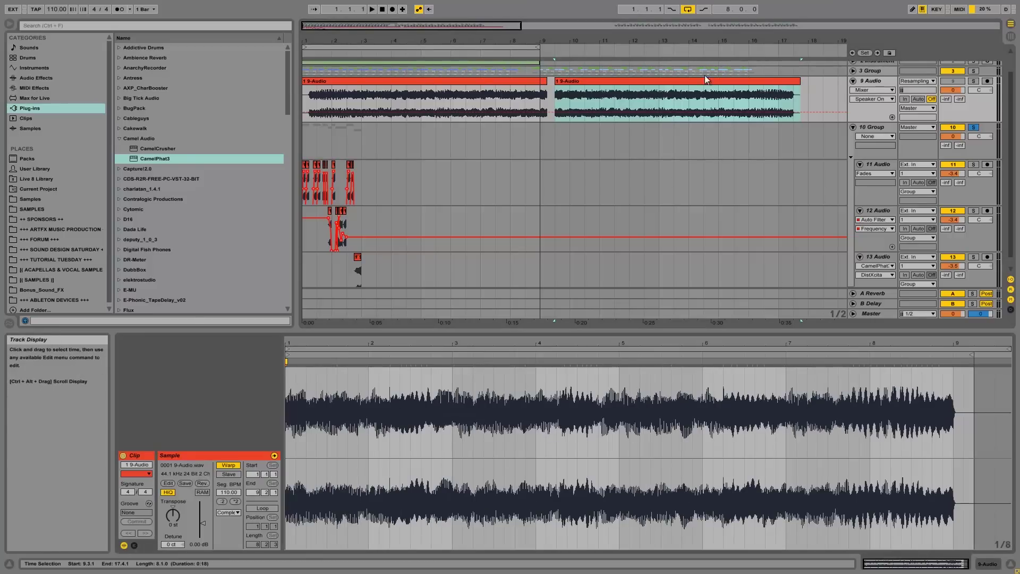
Step: Solo the 9 Audio track and compare sections of the forward copy with sections of the reversed clip
click(716, 98)
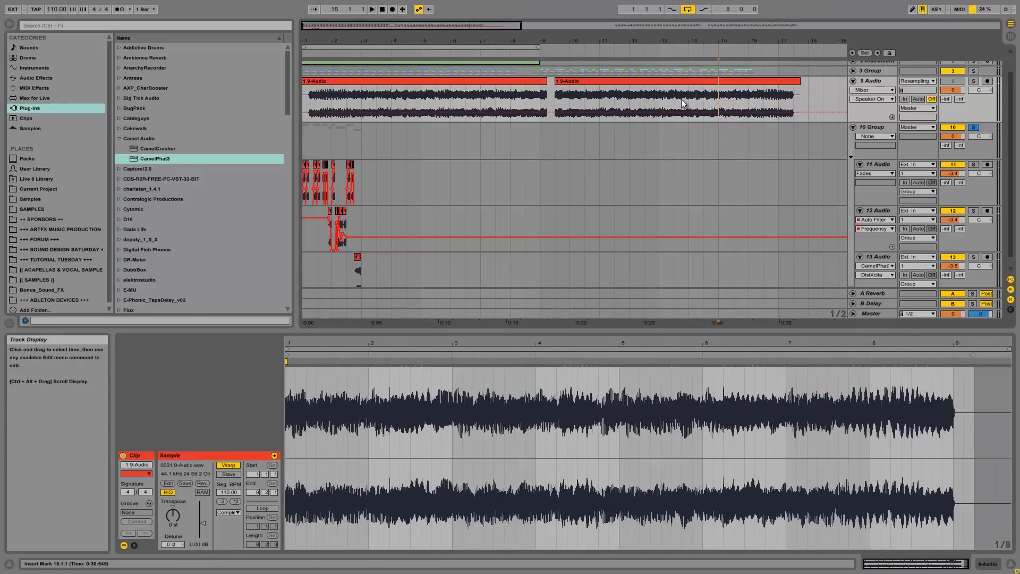
click(652, 100)
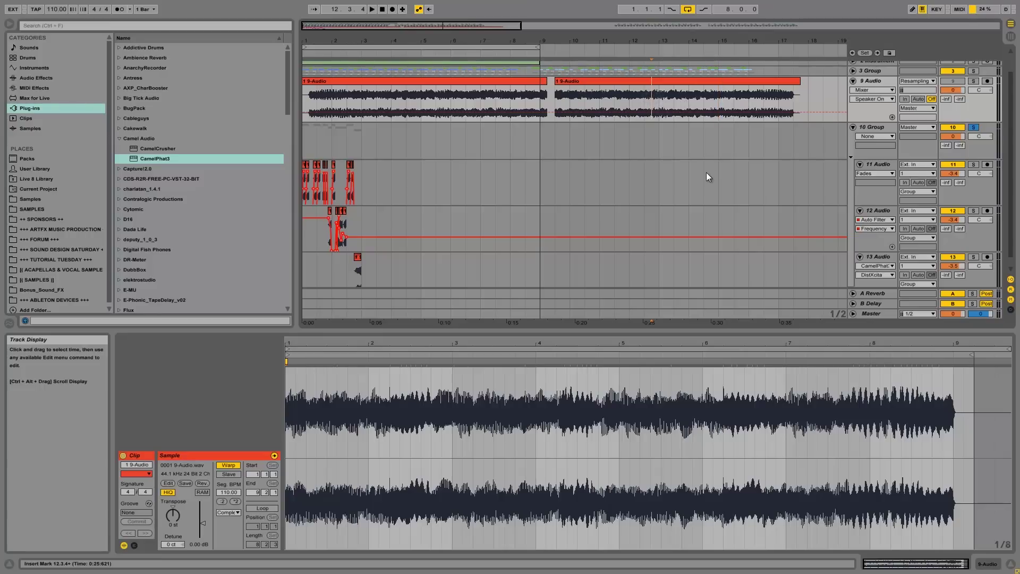
click(655, 96)
key(space)
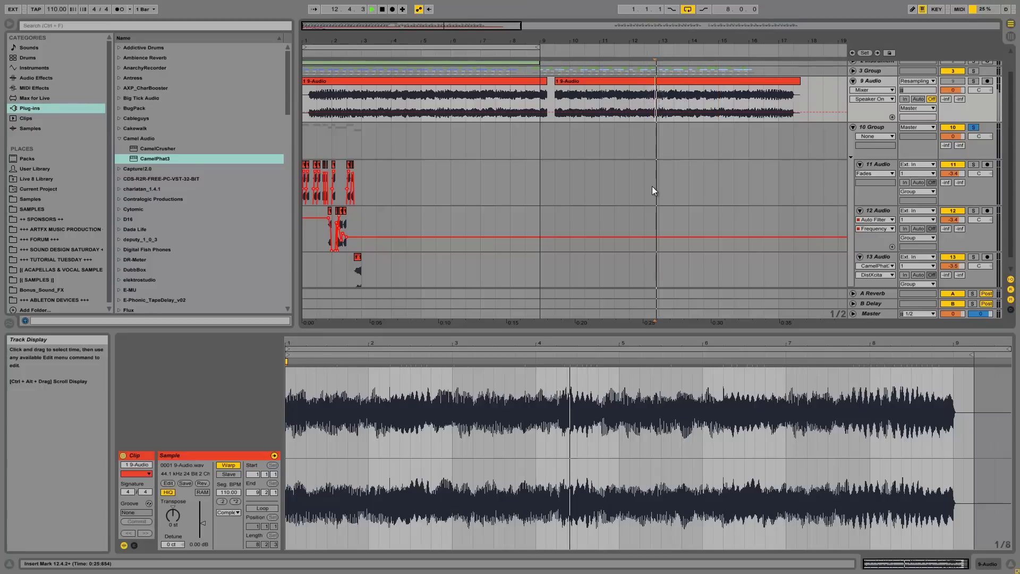
click(972, 81)
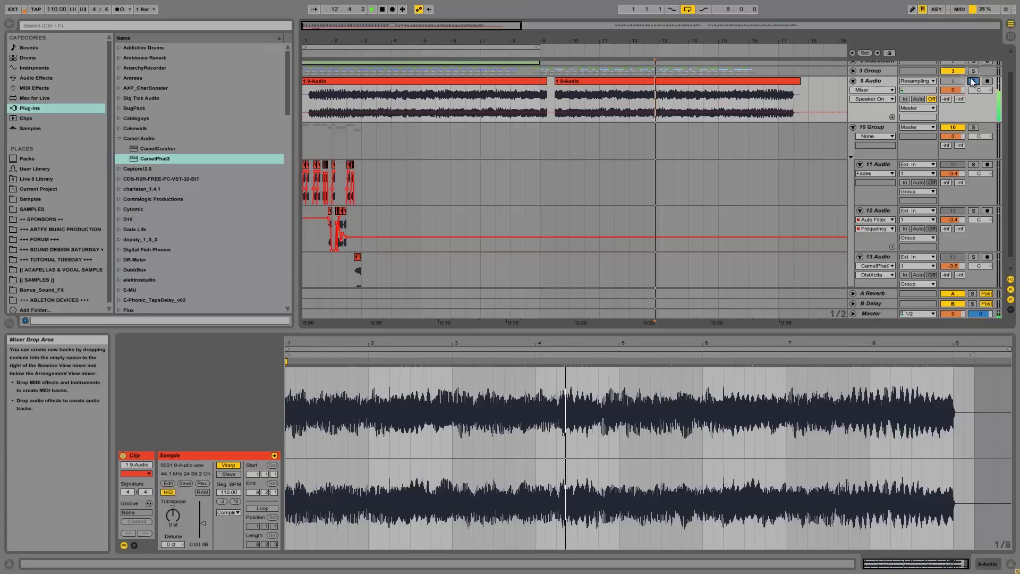
click(767, 97)
click(744, 96)
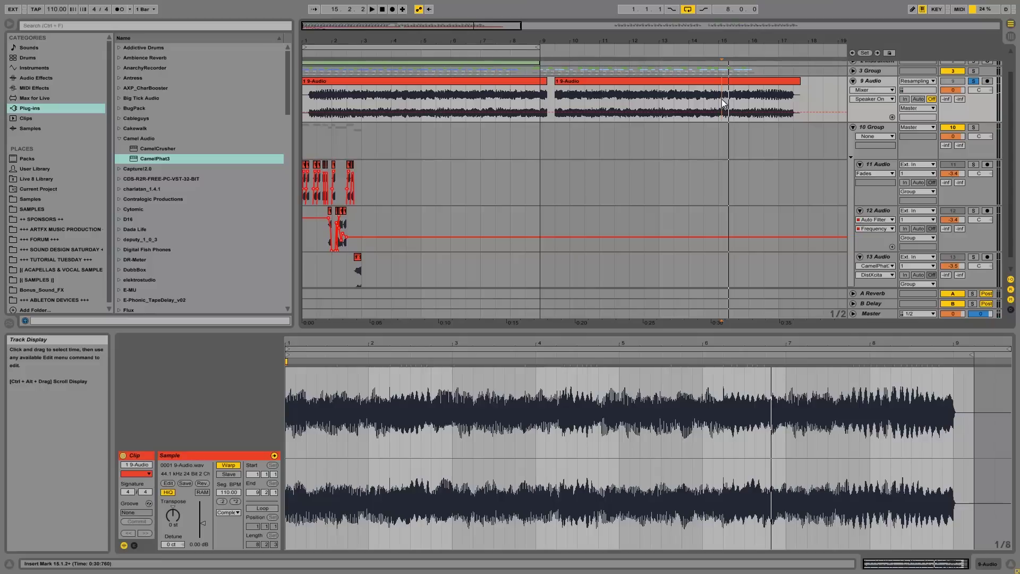
click(461, 99)
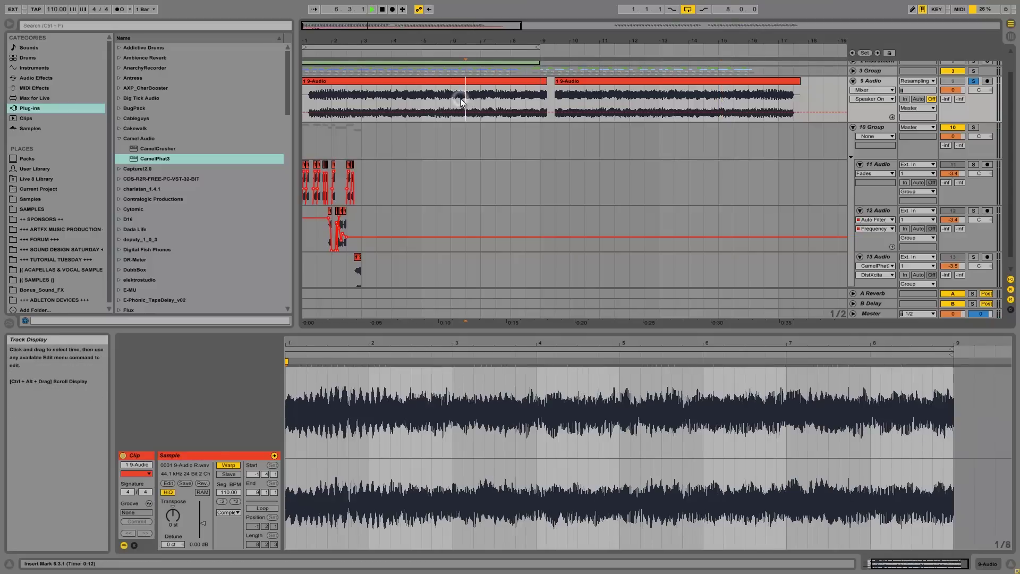
click(446, 97)
click(413, 98)
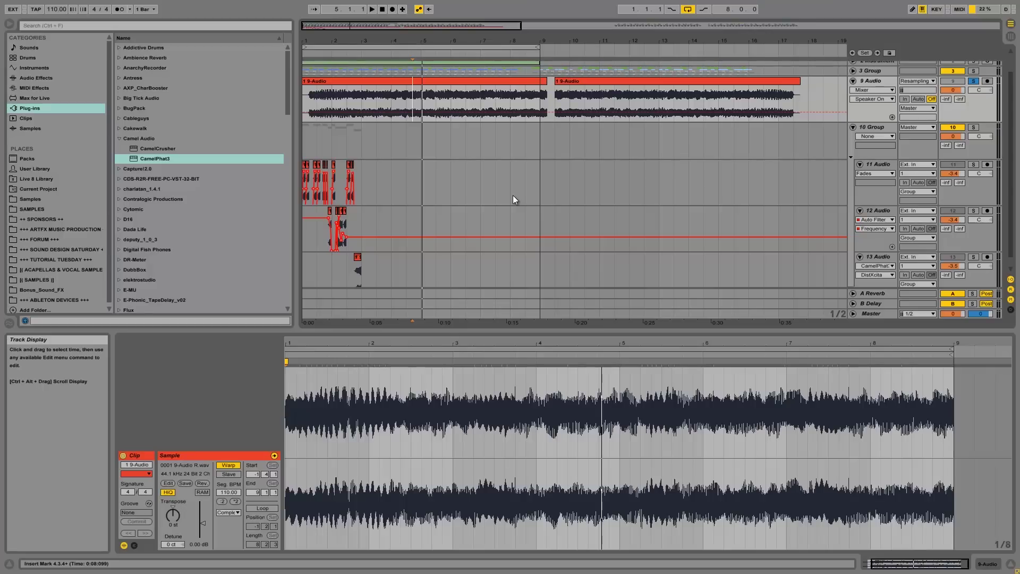
Step: Solo the 10 Group, show its device chain, and audition the pattern from the start
click(871, 133)
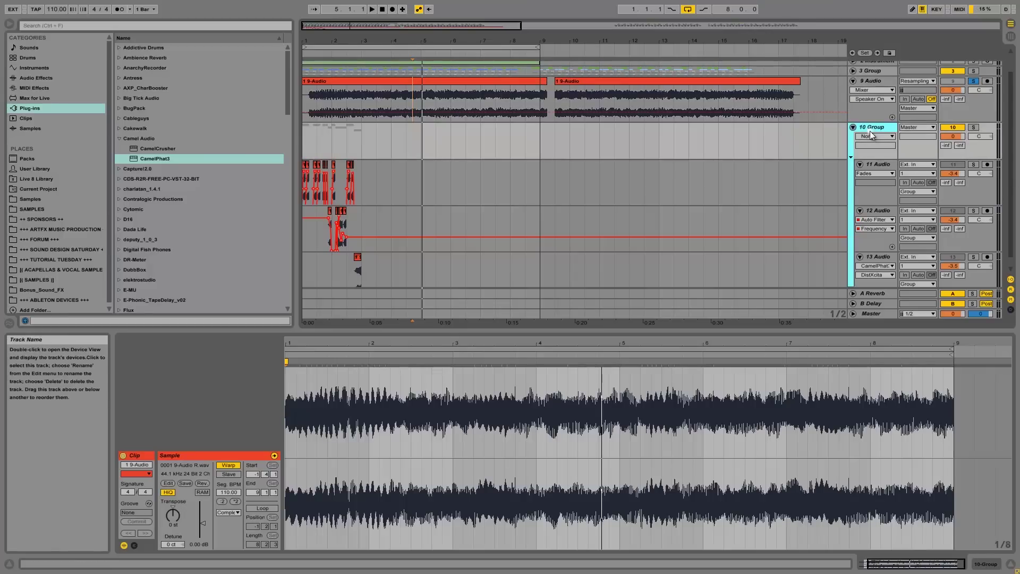
click(974, 127)
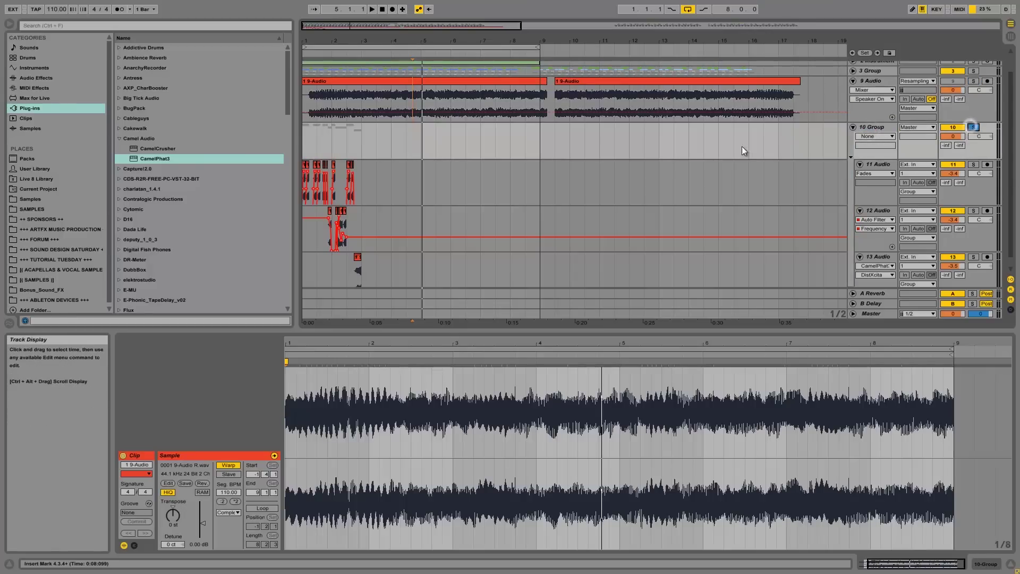
click(978, 564)
key(space)
click(307, 155)
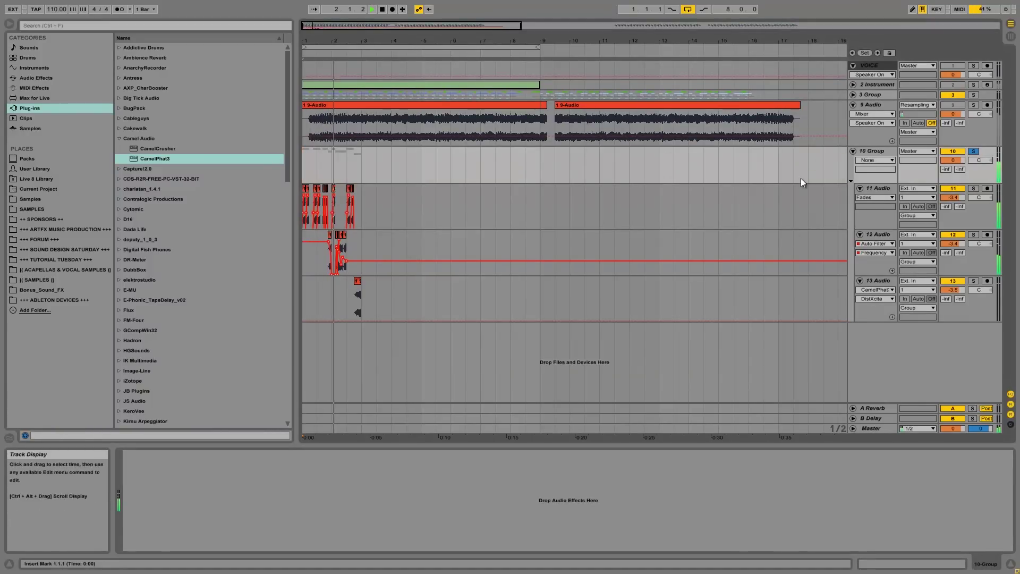
Step: Add a Glue Compressor to the 10 Group and enable its soft clipping
click(28, 79)
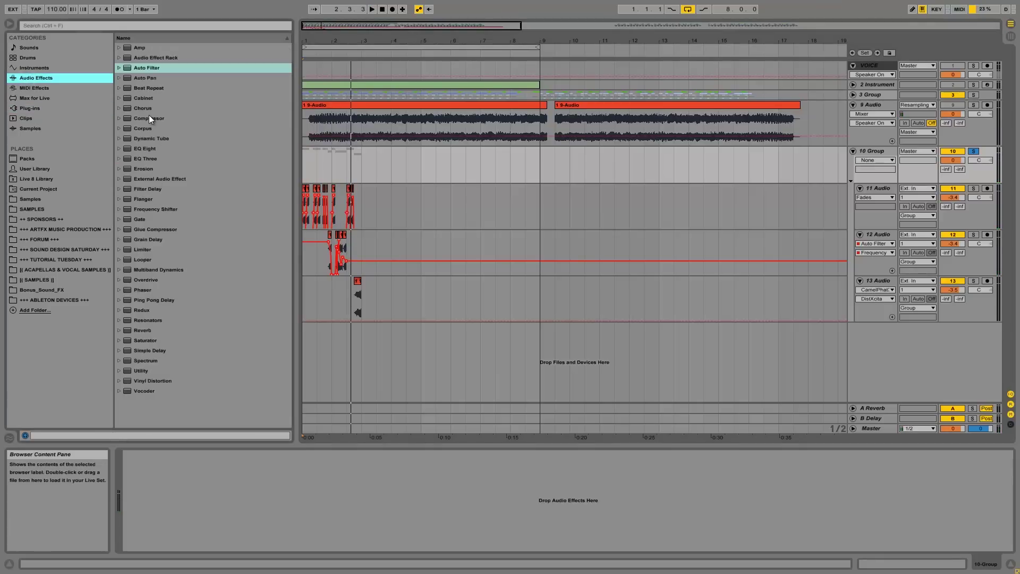
drag(155, 230, 1000, 568)
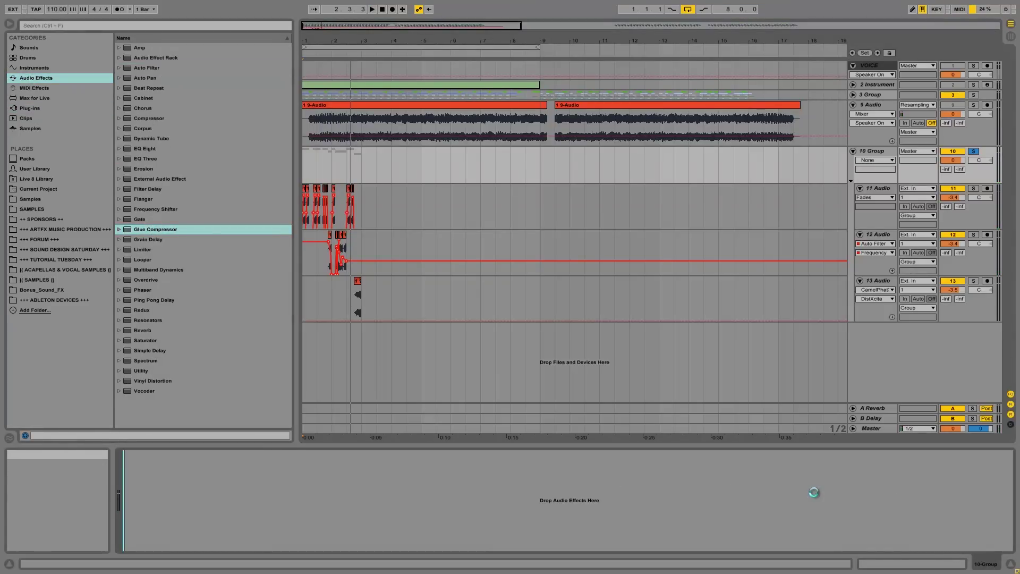
click(248, 474)
Step: Set the Glue Compressor to about -16.8 dB threshold, 8.89 dB makeup and 60% dry/wet while auditioning the pattern
key(space)
drag(210, 536, 249, 532)
key(space)
key(space)
key(space)
key(space)
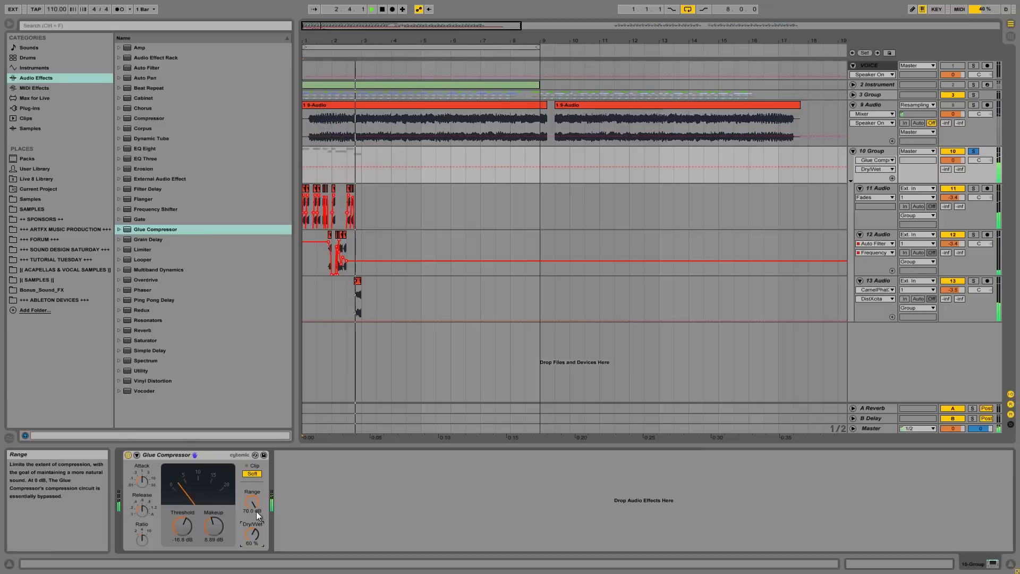
key(space)
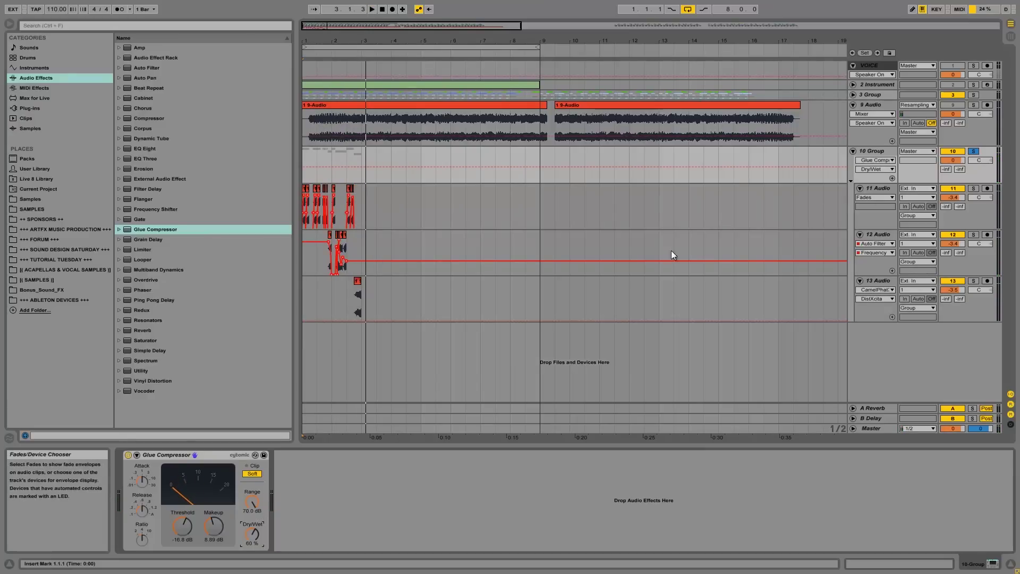
Step: Unsolo the 10 Group and duplicate the two-bar pattern on 11, 12 and 13 Audio three times, filling bars 1 to 8
click(883, 280)
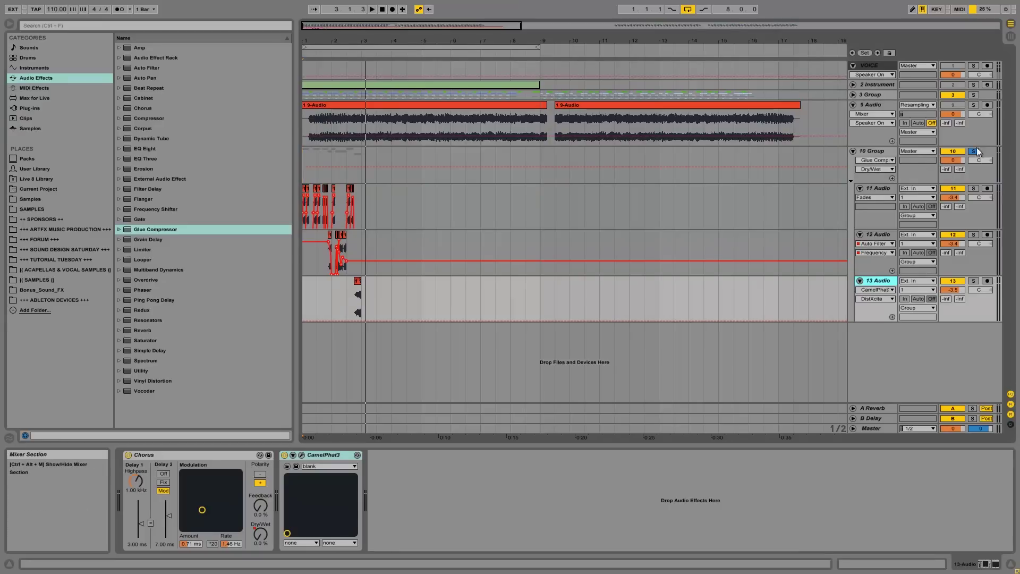
click(873, 151)
drag(362, 195, 294, 286)
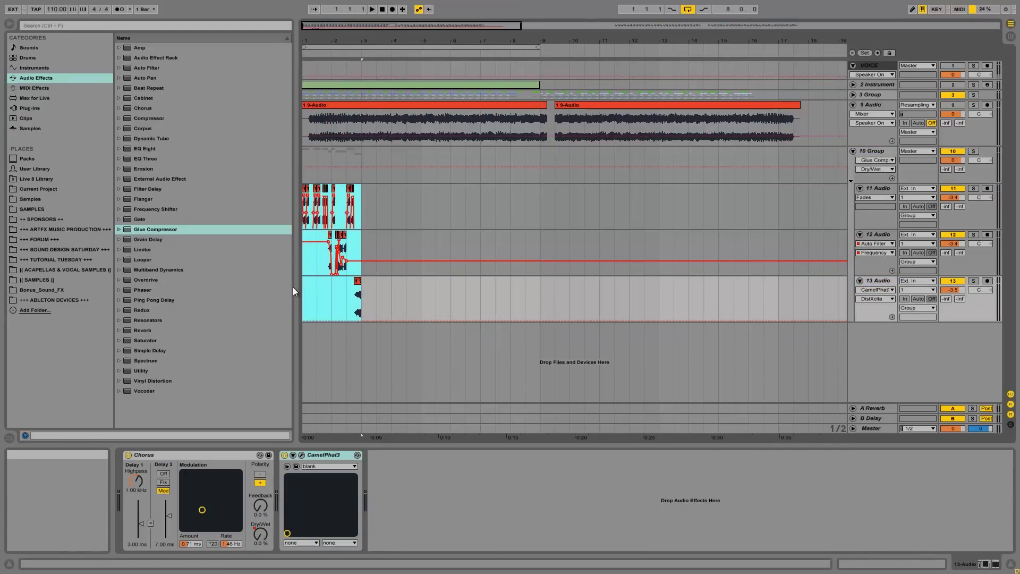
key(ctrl+d)
key(ctrl+d)
key(ctrl+d)
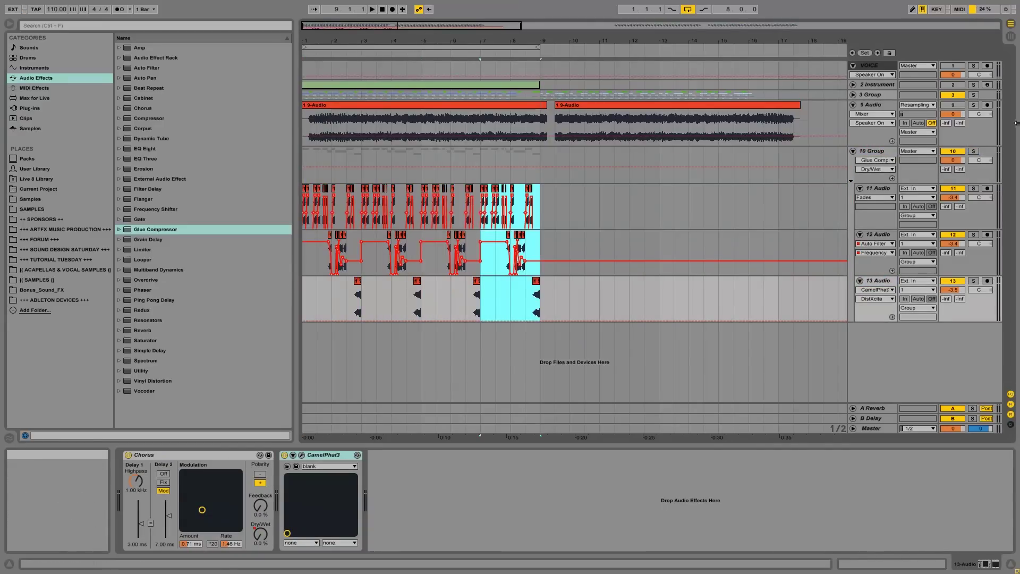
Step: Audition the repeated pattern together with the drums, restarting from the beginning
key(space)
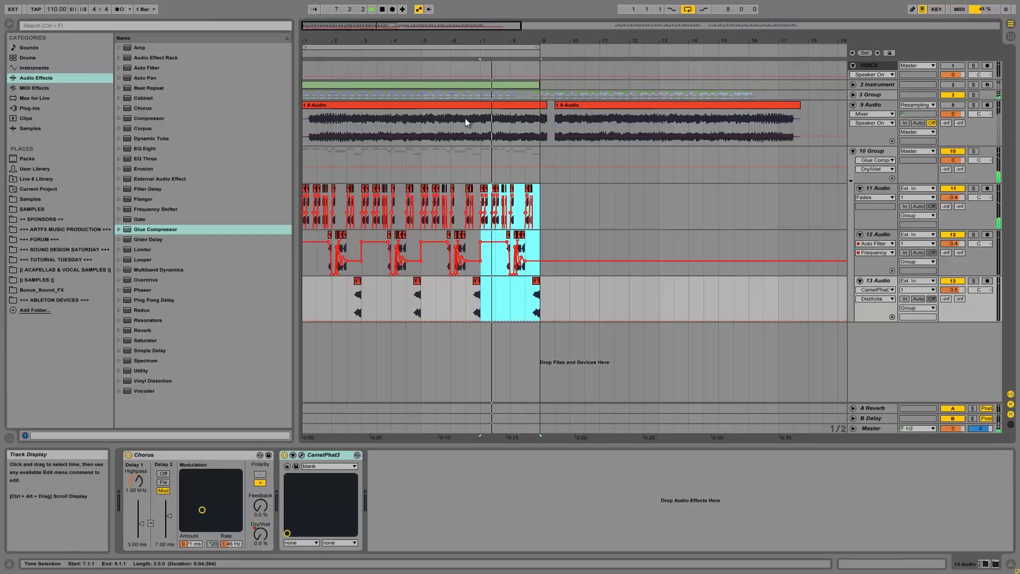
click(308, 157)
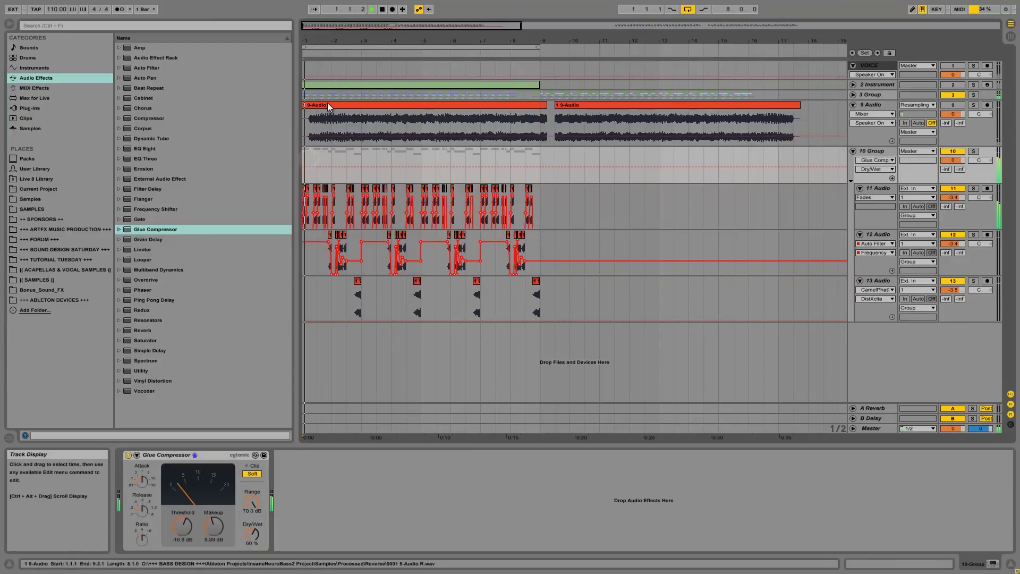
key(space)
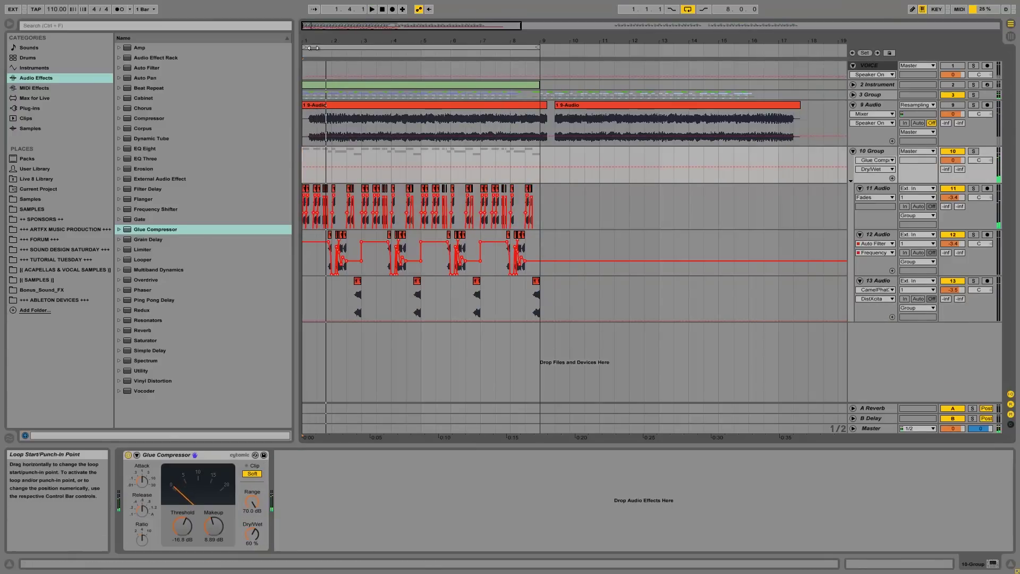
Step: Move the drum group directly above the 10 Group and unfold it
click(872, 93)
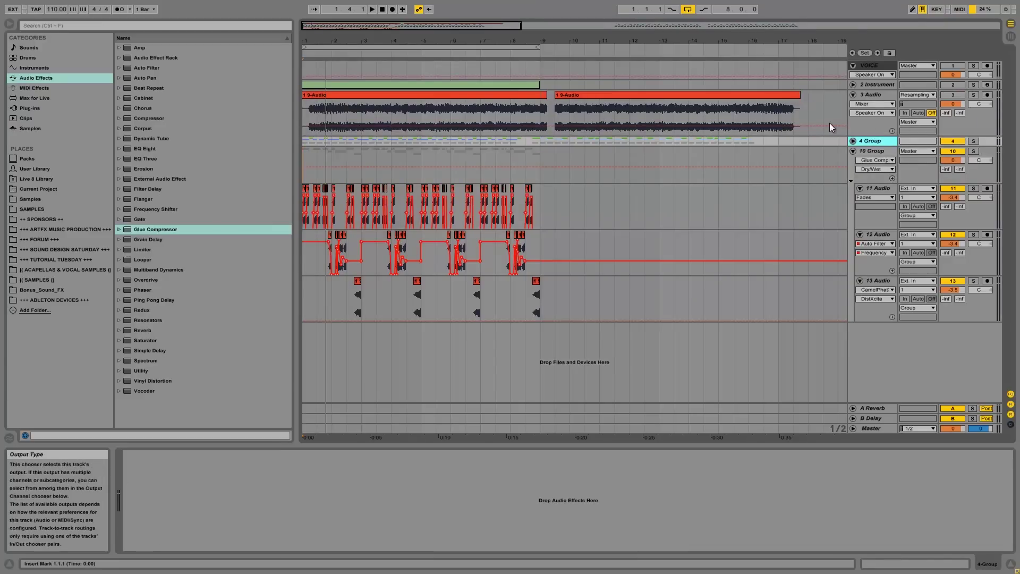
click(853, 140)
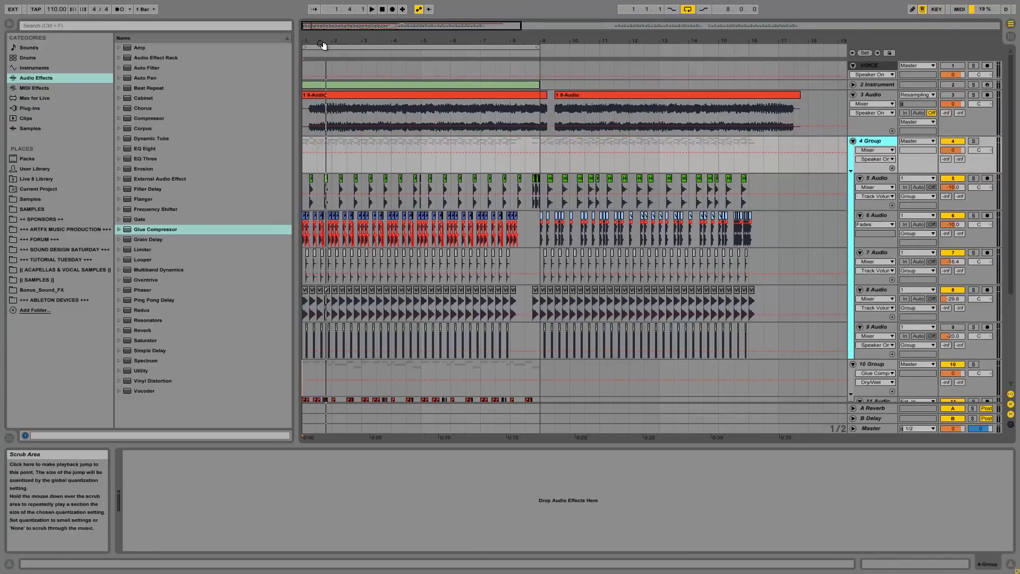
Step: Collapse the 7 Audio, 8 Audio and 9 Audio tracks inside the drum group
scroll(321, 179, down, 1)
scroll(321, 179, up, 1)
scroll(321, 179, down, 2)
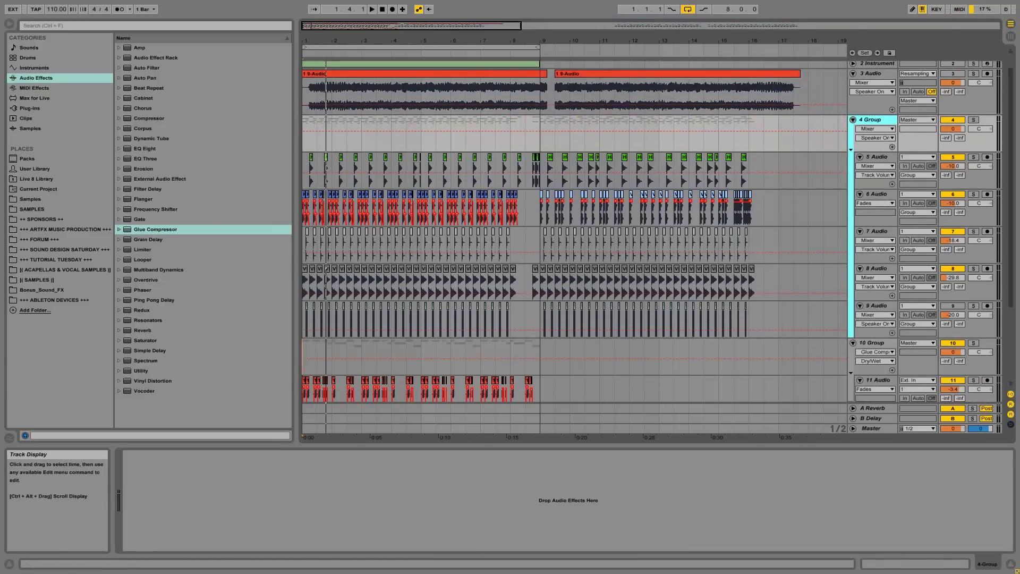
click(860, 232)
click(860, 241)
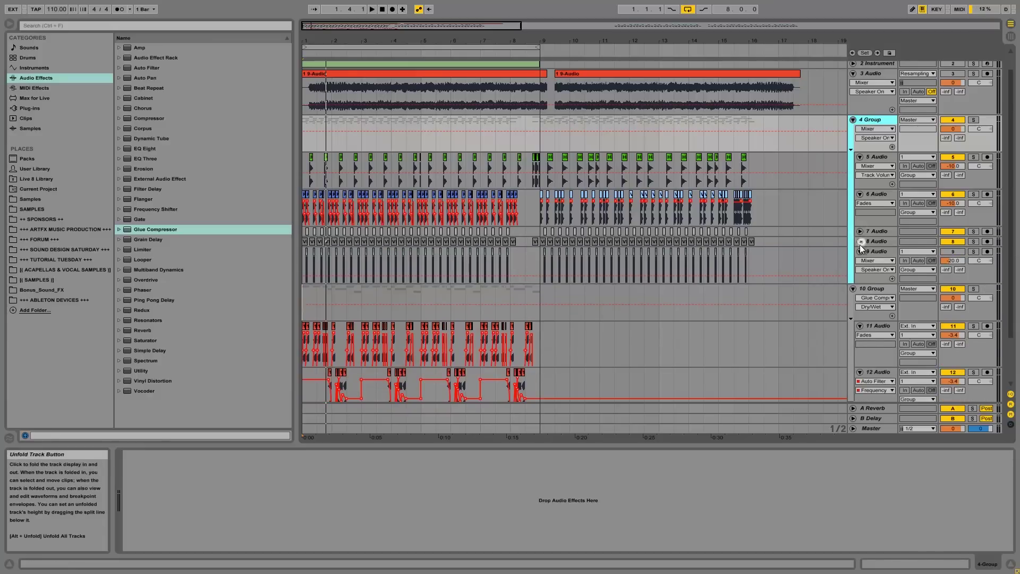
click(860, 252)
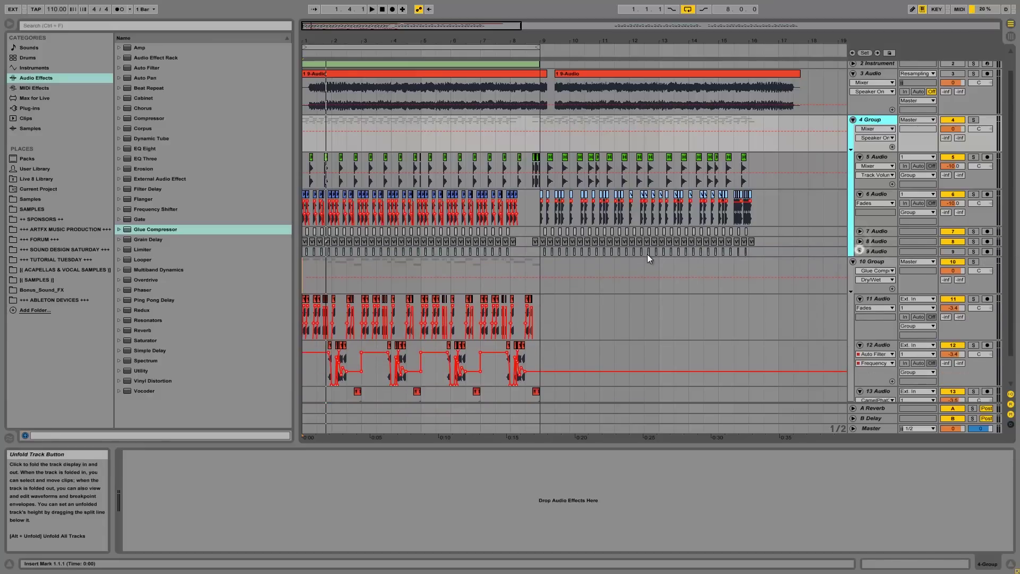
Step: Mute the 7 Audio and 8 Audio drum tracks, leaving 9 Audio muted as well
click(311, 159)
click(953, 251)
click(953, 242)
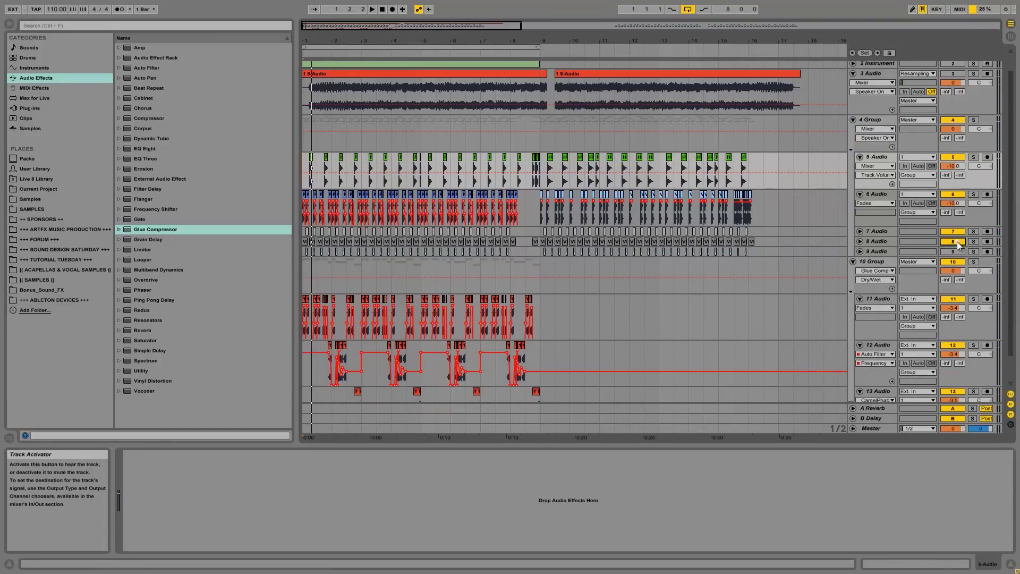
click(953, 232)
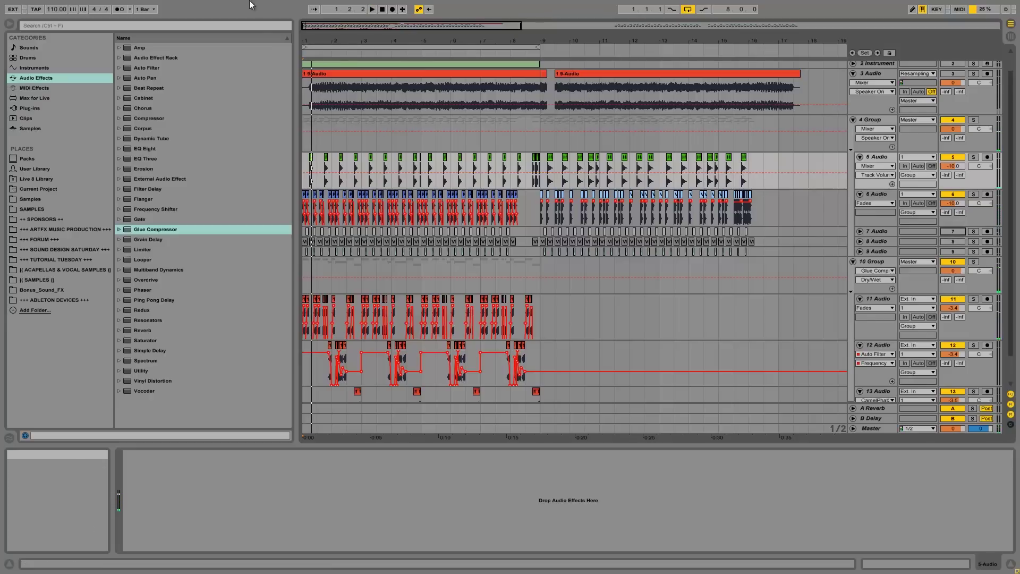
Step: Audition the first bar of the bass pattern against the kick and snare
drag(309, 36, 311, 33)
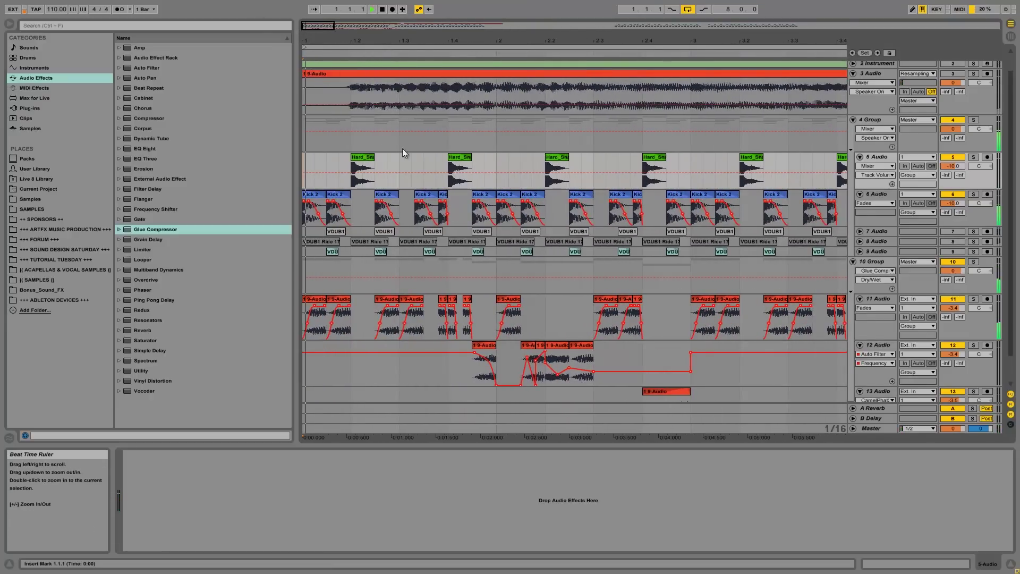
key(space)
key(space)
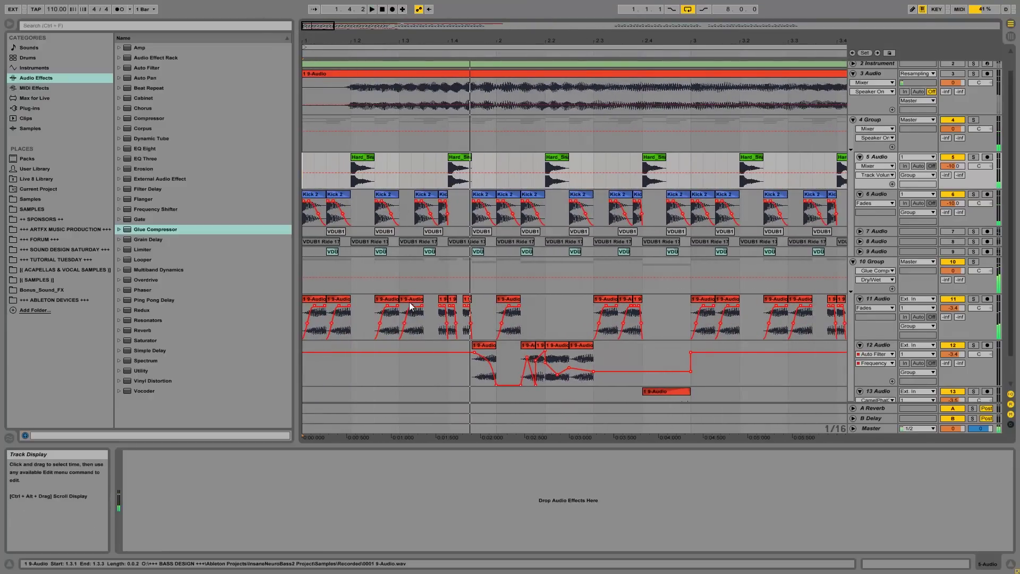
Step: Move the 1.3.1 clip on 11 Audio one sixteenth later to match the kick at 1.3.2, and audition the pattern
drag(411, 300, 425, 303)
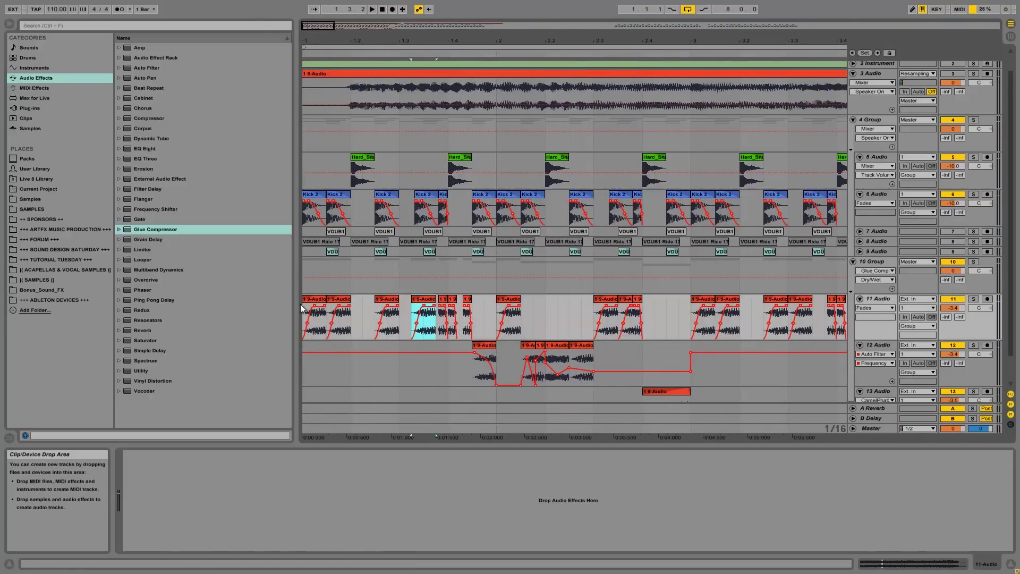
click(314, 300)
key(space)
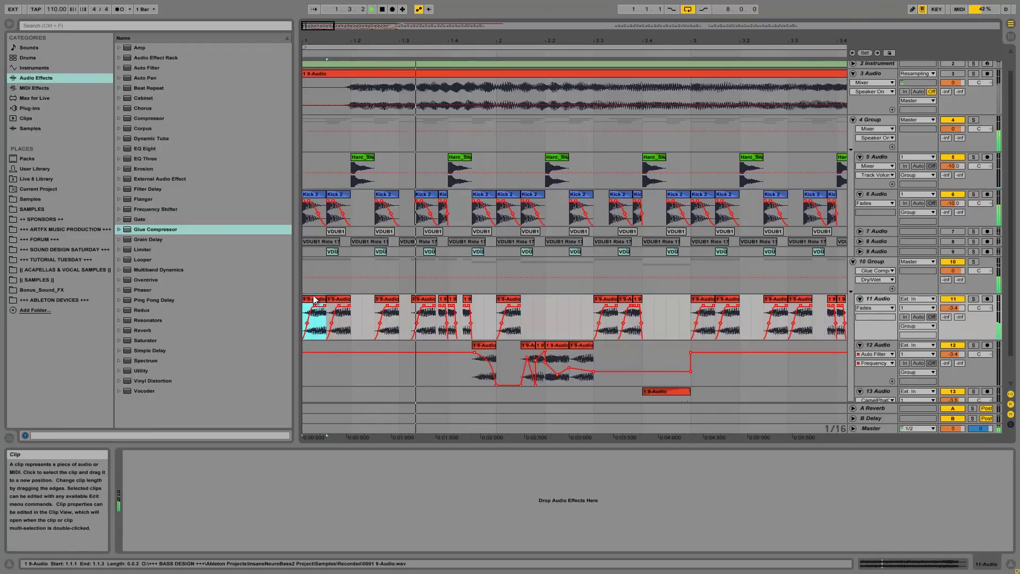
Step: Copy a short kick on 6 Audio into beat 1.4 under the short bass clip, and audition the pattern from 1.1.1
key(space)
drag(414, 38, 409, 48)
drag(445, 308, 455, 301)
drag(414, 44, 512, 4)
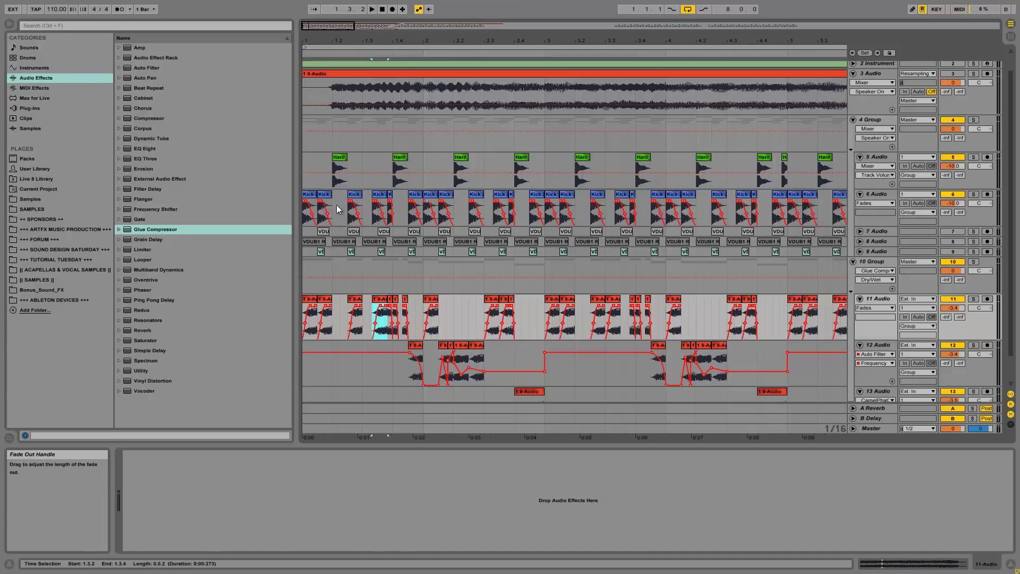
click(404, 199)
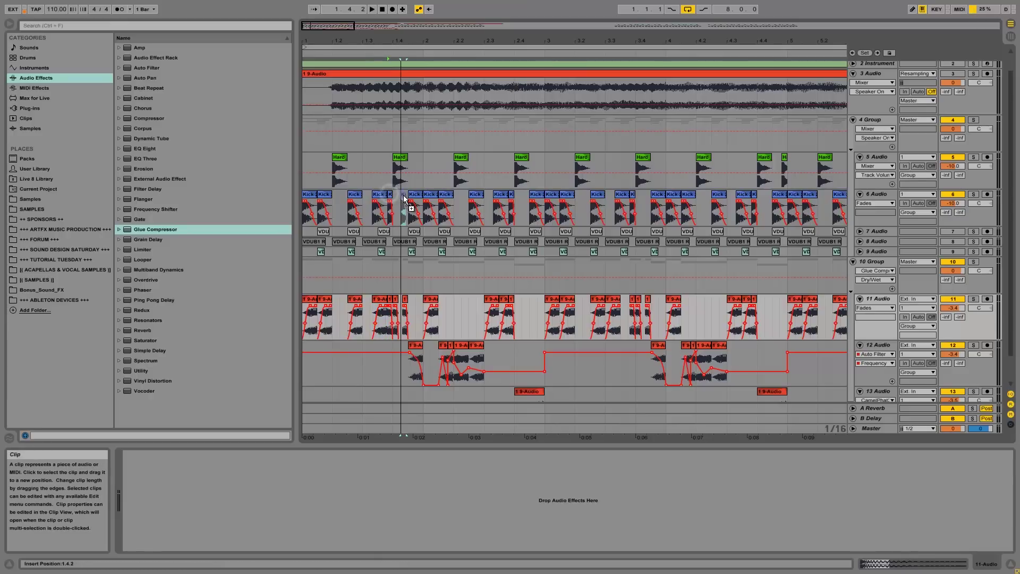
click(312, 195)
key(space)
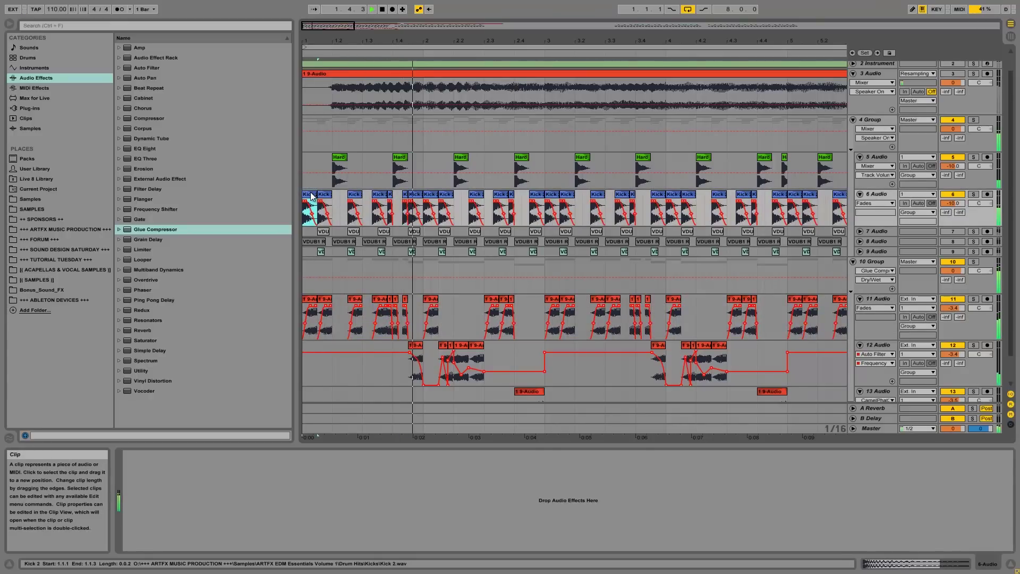
key(space)
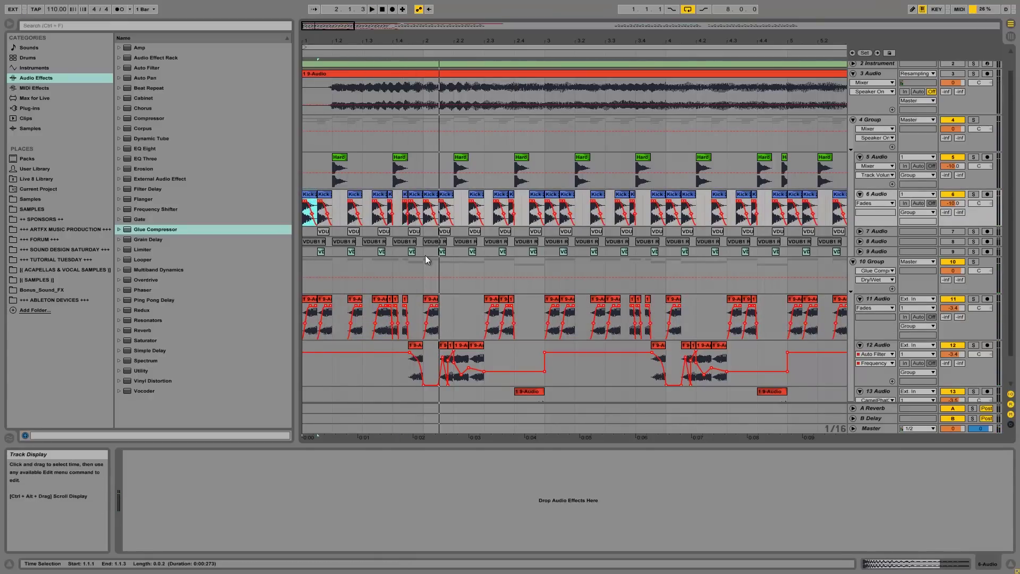
Step: Audition the second bar of the bass against the drums, restarting playback from 2.1.1
click(421, 312)
key(space)
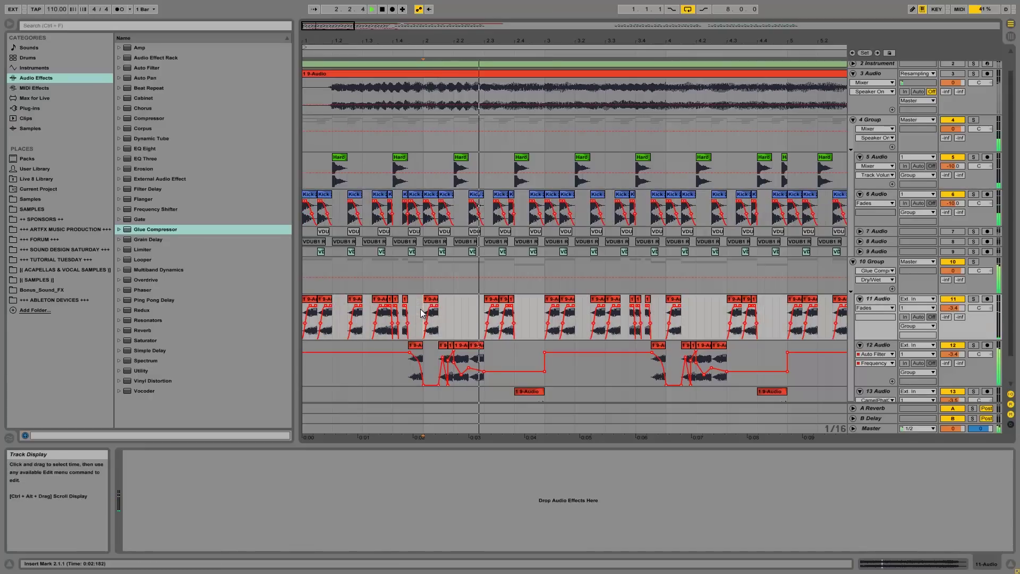
key(space)
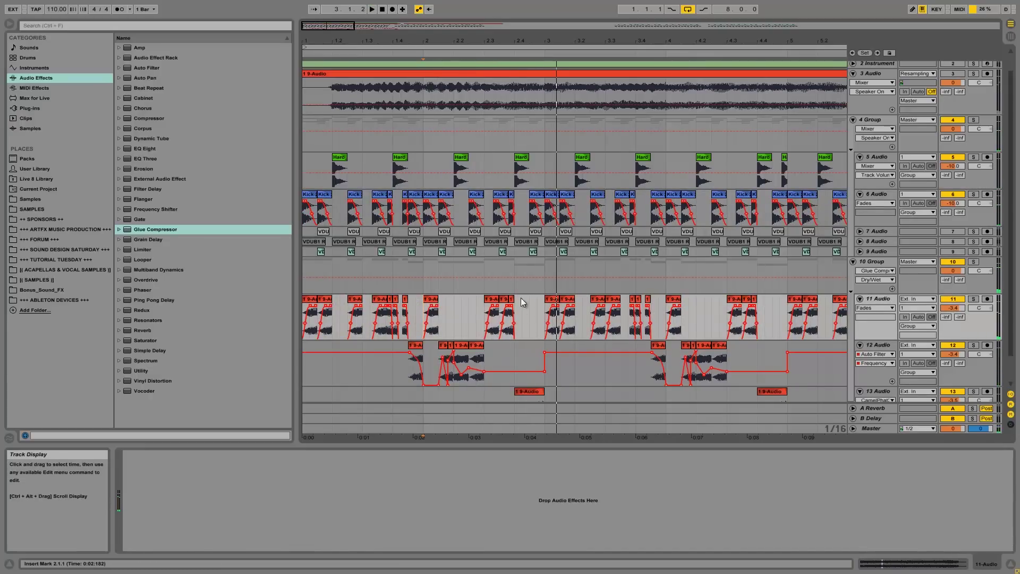
key(space)
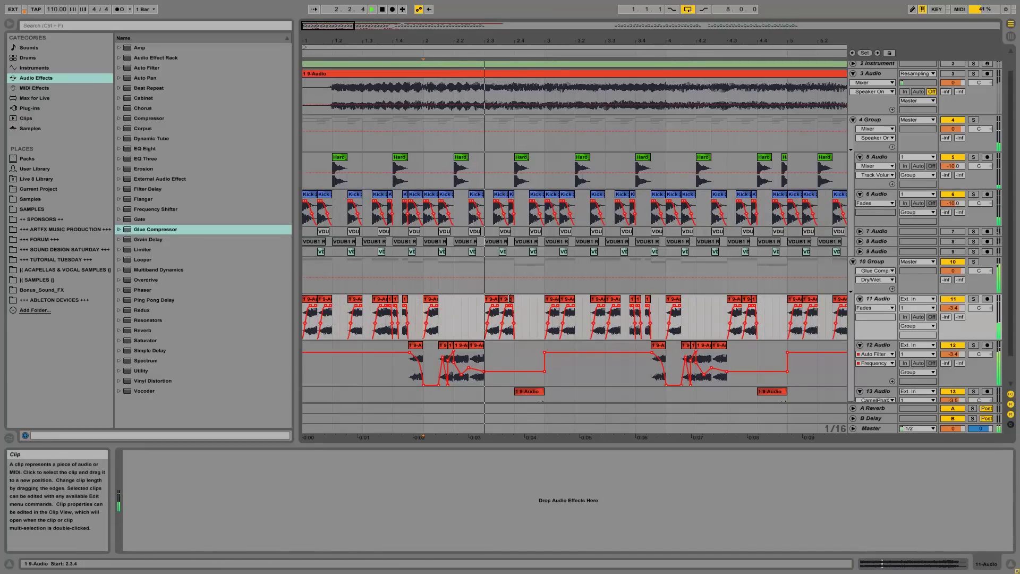
key(space)
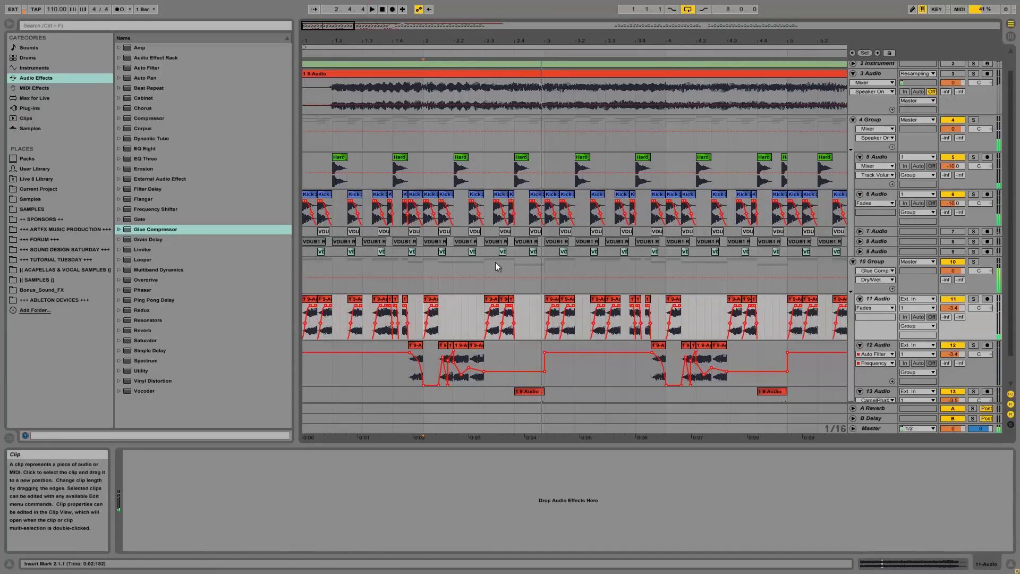
Step: Delete the kick at 2.2.3 on 6 Audio and audition the second bar from 2.1.1
click(477, 200)
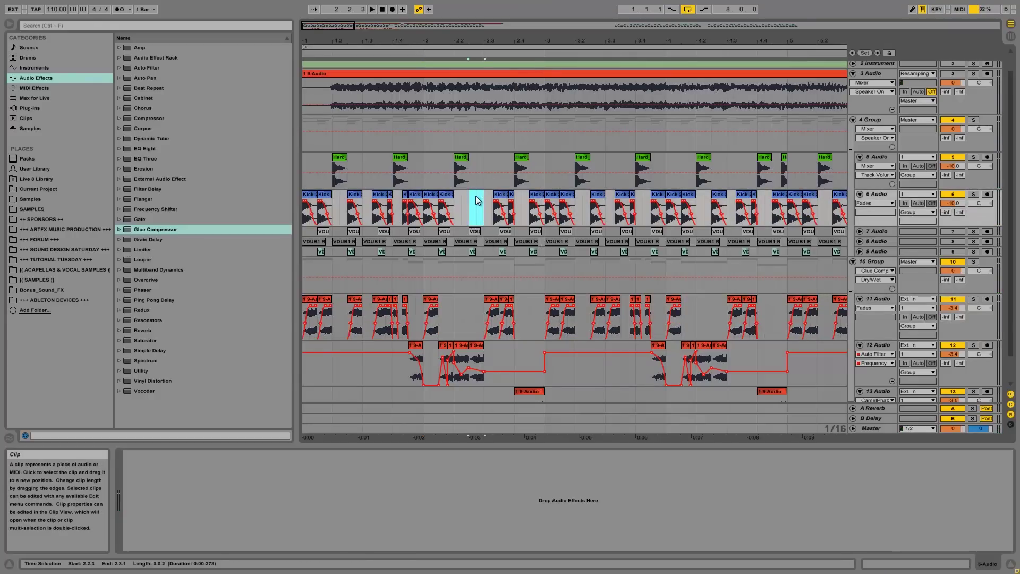
drag(477, 200, 436, 196)
key(space)
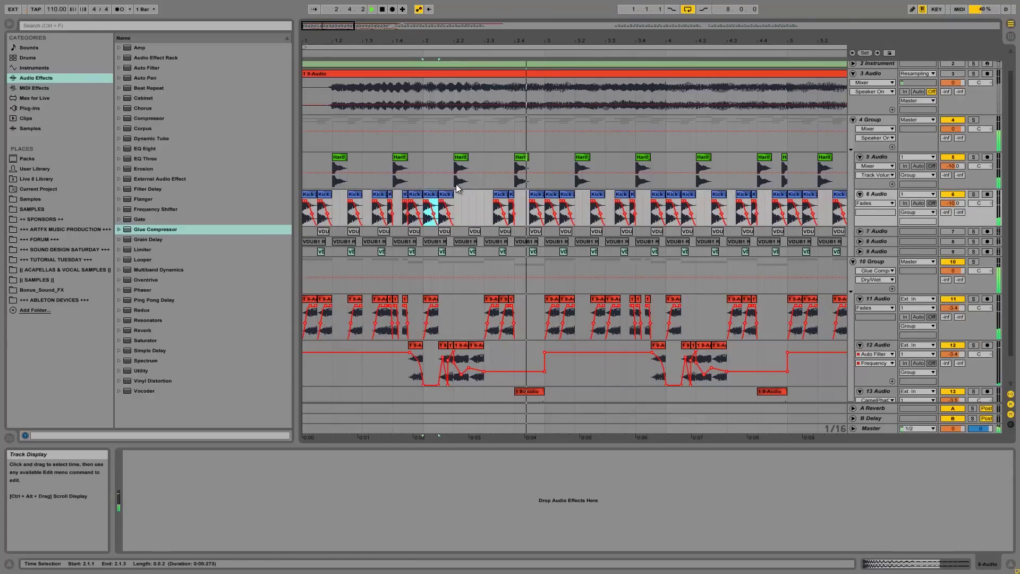
key(space)
Step: Move the kick on 6 Audio one sixteenth earlier to 2.3.1, audition it, and delete the kick at 2.4.3
click(493, 197)
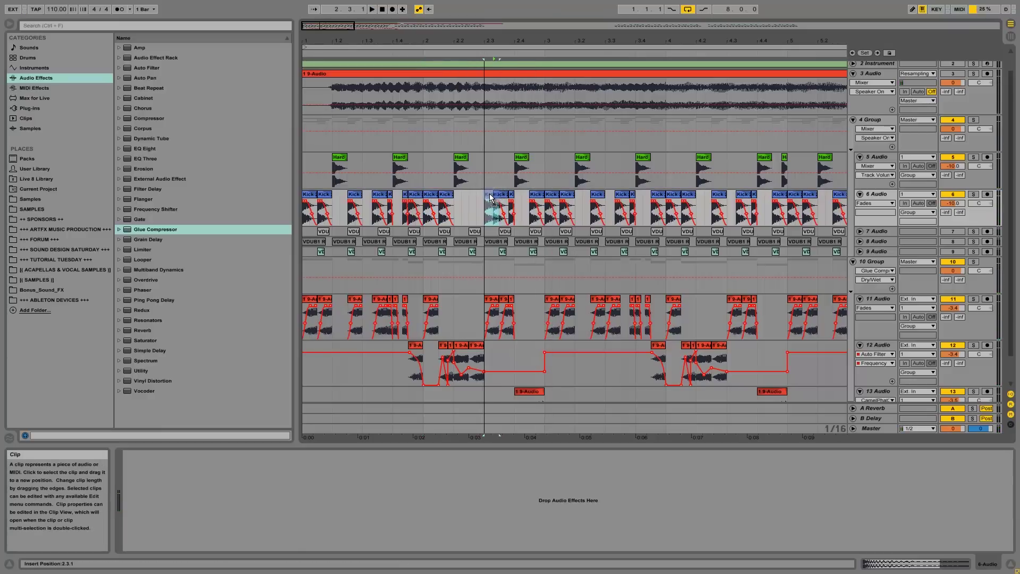
key(space)
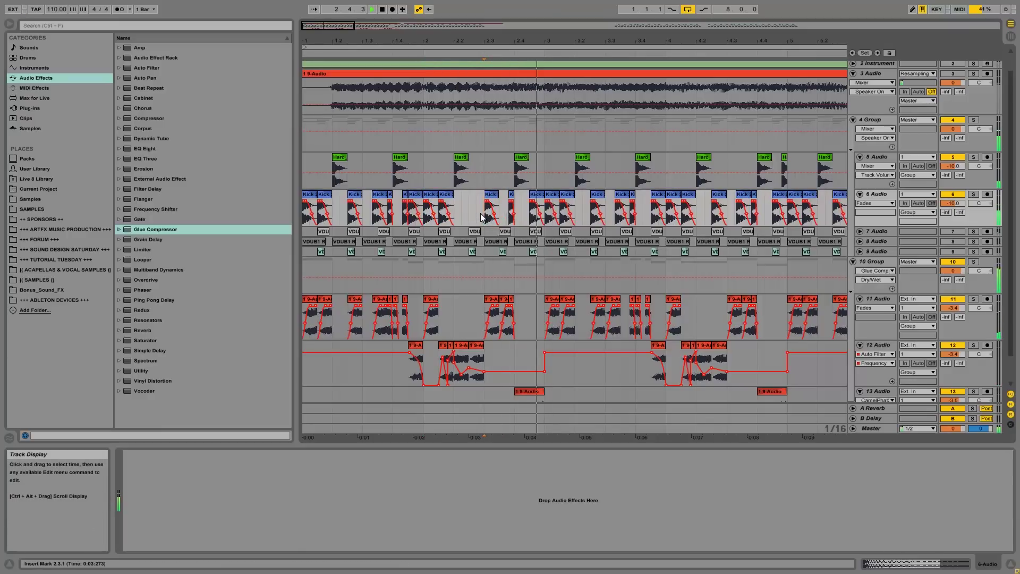
key(space)
drag(546, 208, 529, 209)
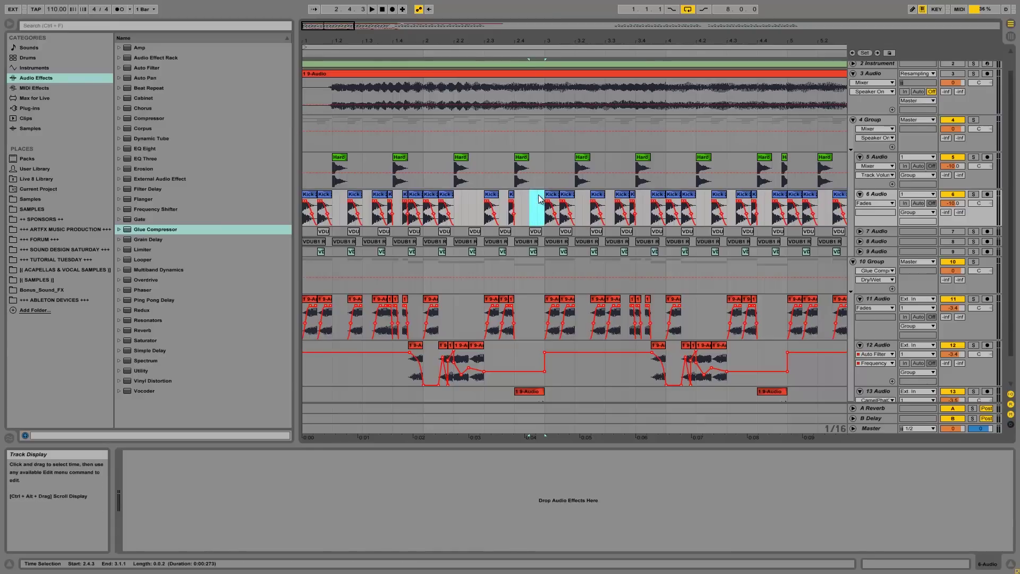
Step: Delete the snare and kick clips on 5 Audio and 6 Audio from 3.1.1 to 8.3.1
drag(546, 39, 367, 37)
drag(372, 166, 553, 189)
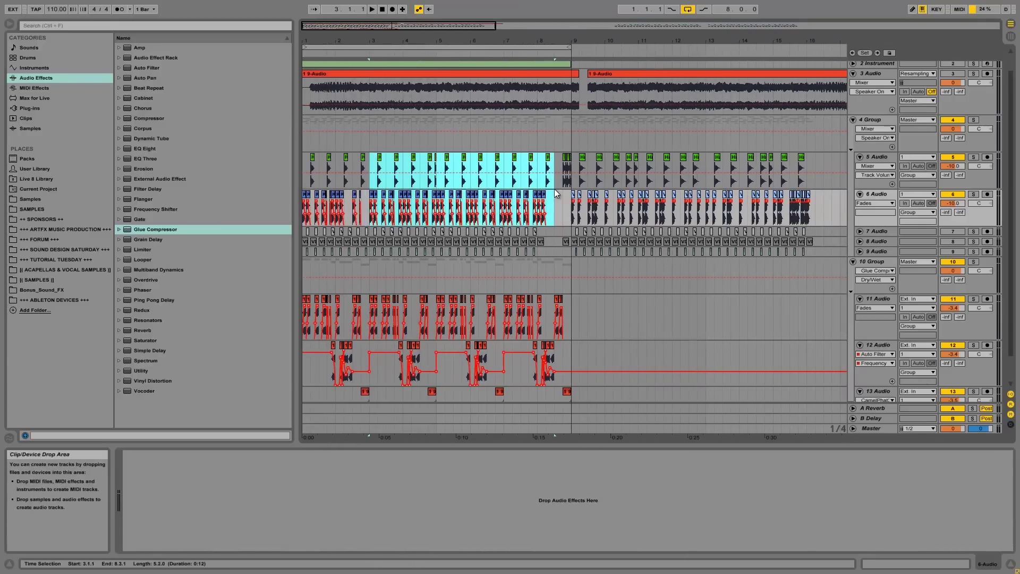
key(Delete)
Step: Duplicate the first two bars of 5 Audio and 6 Audio twice, and duplicate the pattern from 5.1.1 into 7.1.1 to 8.4.1, stopping before the closing snare fill
drag(374, 166, 305, 205)
key(ctrl+d)
key(ctrl+d)
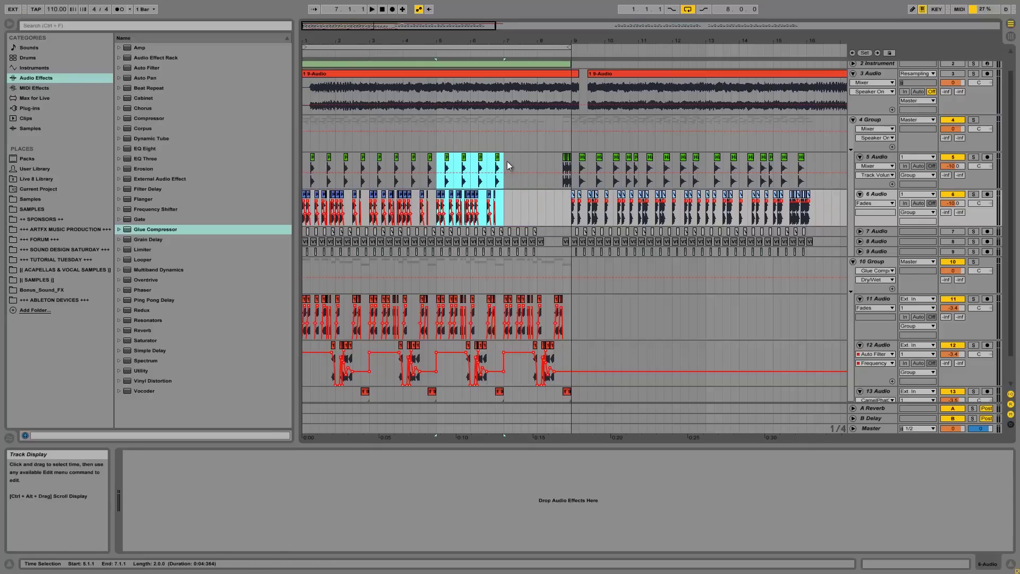
drag(500, 208, 454, 185)
click(444, 184)
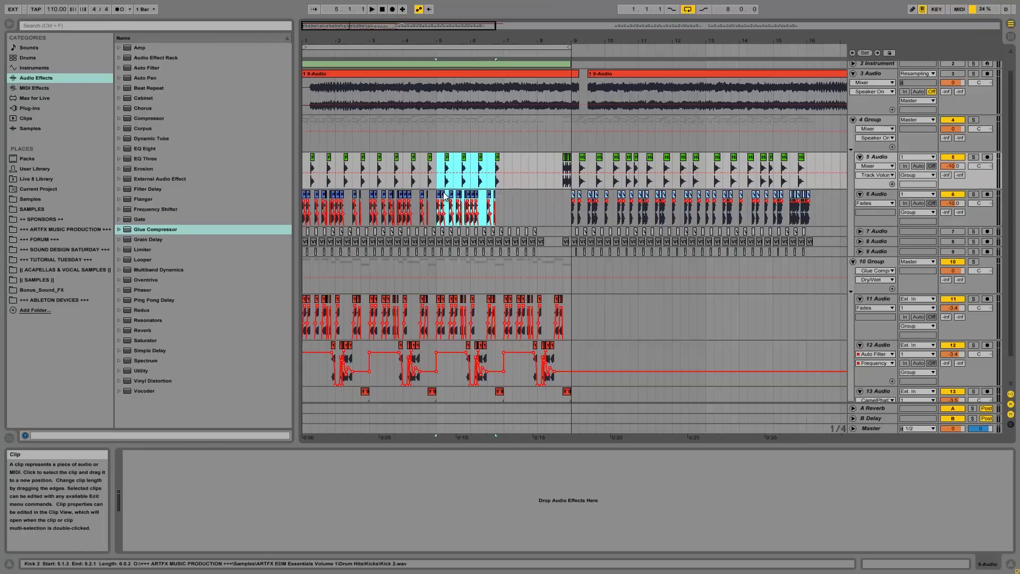
key(ctrl+d)
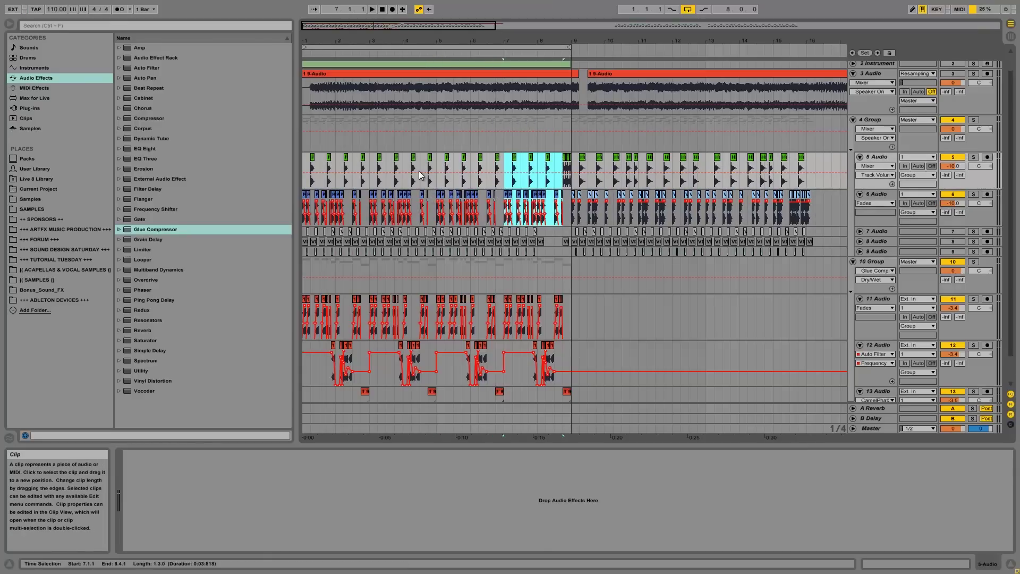
Step: Delete the bass clips and automation on 11 Audio, 12 Audio and 13 Audio from 3.1.1 to 9.1.1
click(305, 167)
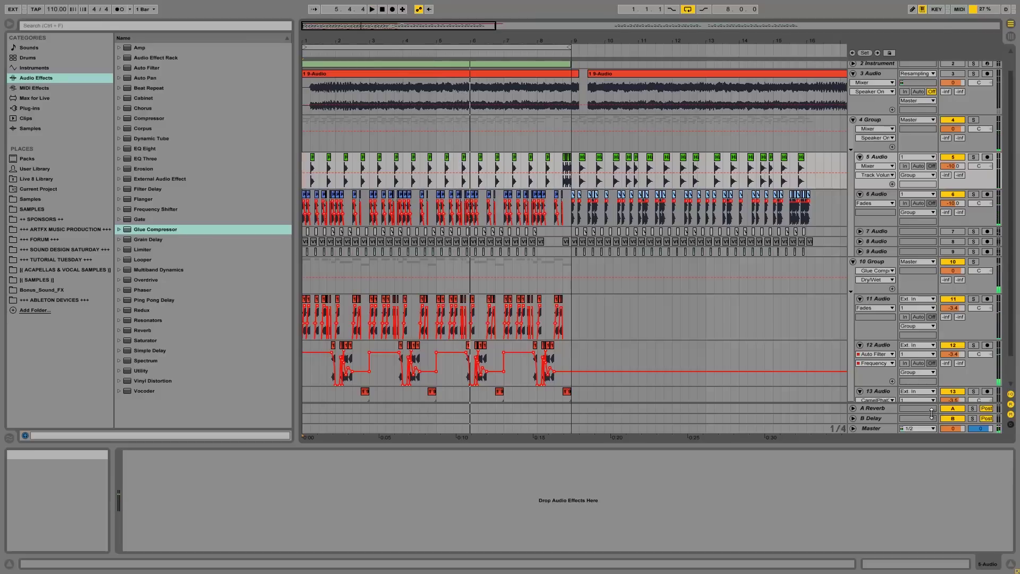
drag(328, 39, 329, 38)
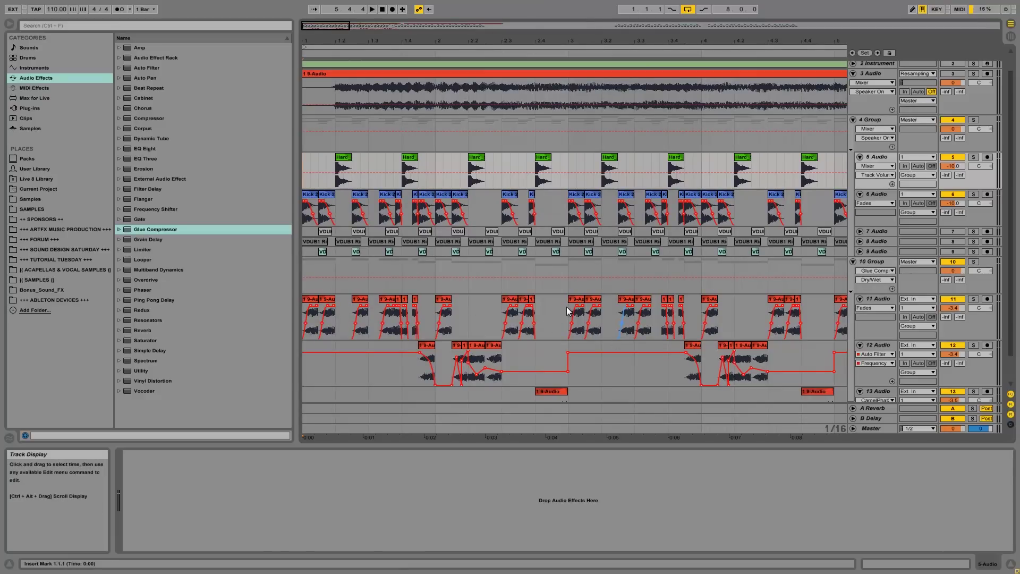
drag(575, 39, 575, 35)
drag(380, 301, 617, 398)
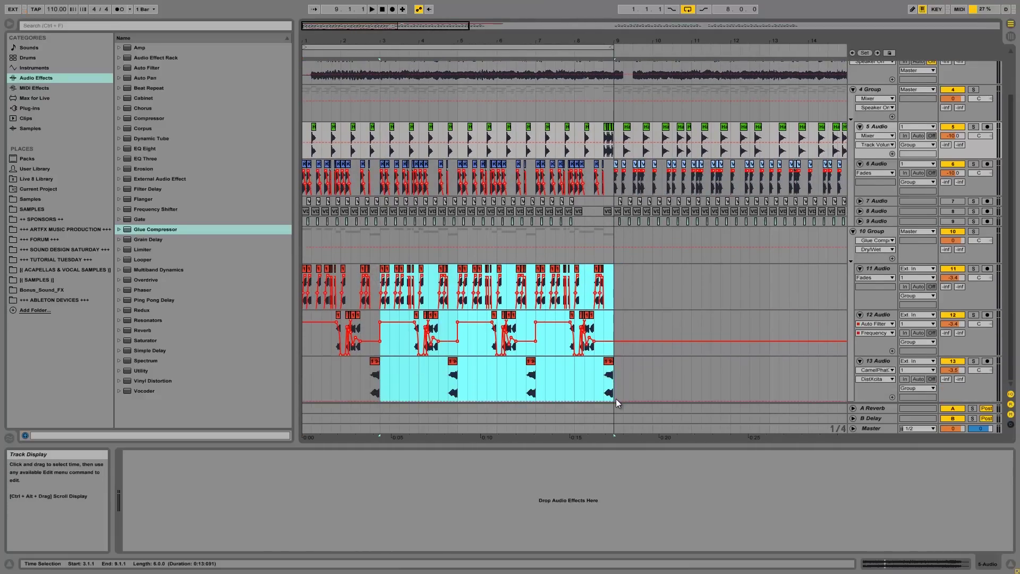
key(Delete)
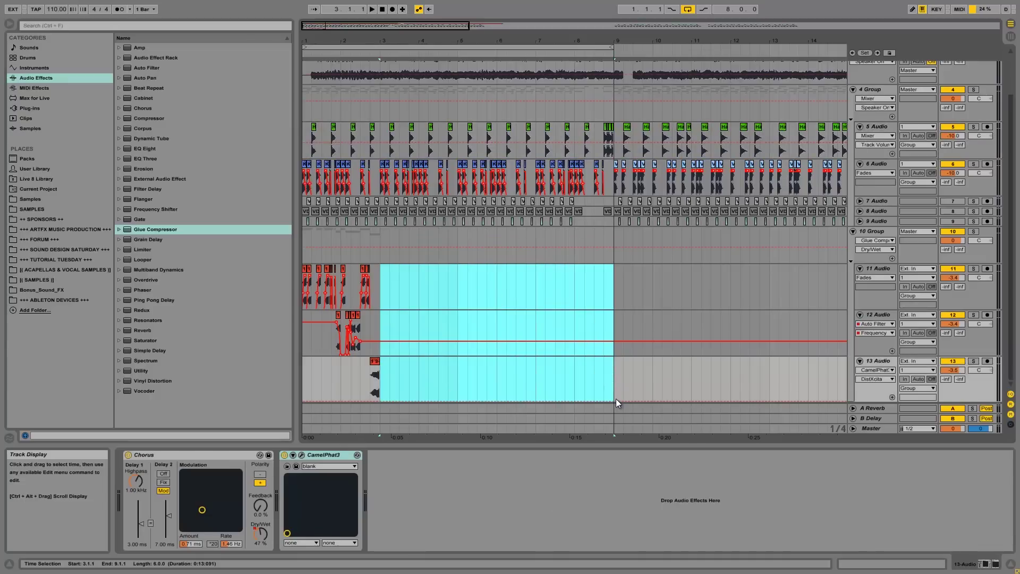
Step: Duplicate the first two bars of the three bass tracks into bars 3 and 4, and delete the copied 13 Audio clip at 4.4.1
click(385, 375)
drag(382, 374, 298, 296)
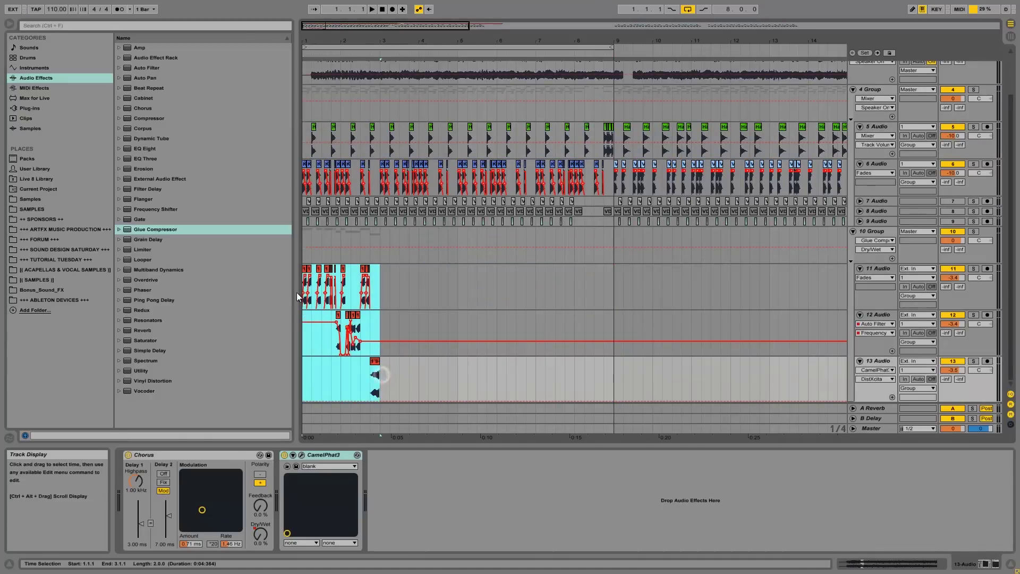
key(ctrl+d)
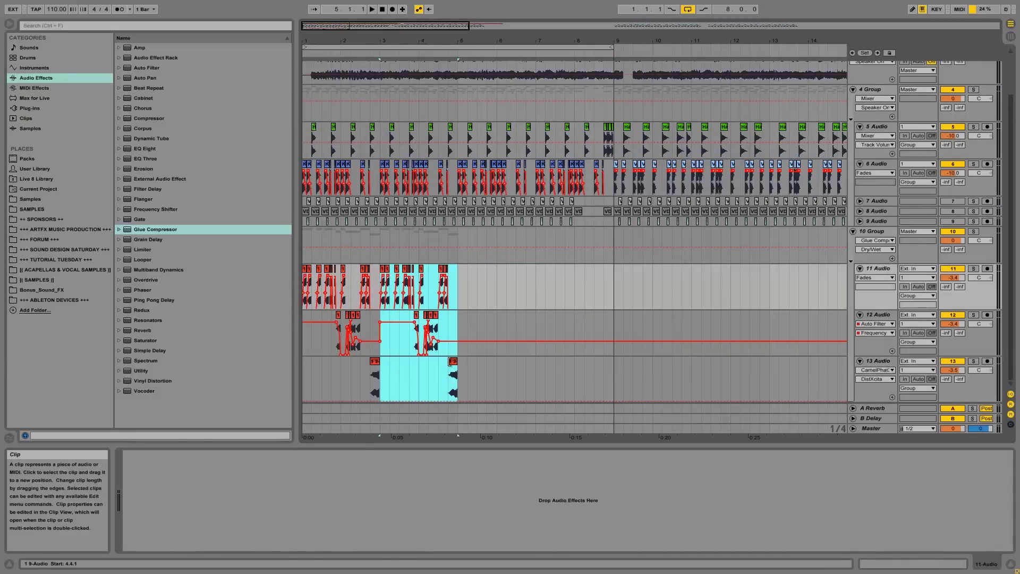
click(451, 362)
key(Delete)
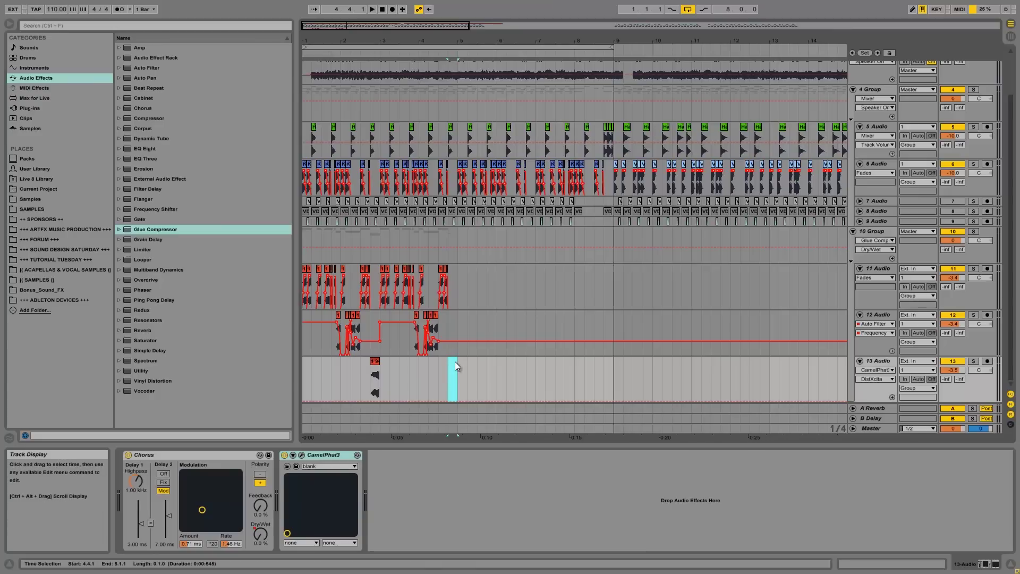
Step: Fill the gap from 4.4.1 to 5.1.1 on 11 Audio with copies of short bass clips, and audition the new ending
click(454, 287)
key(space)
key(space)
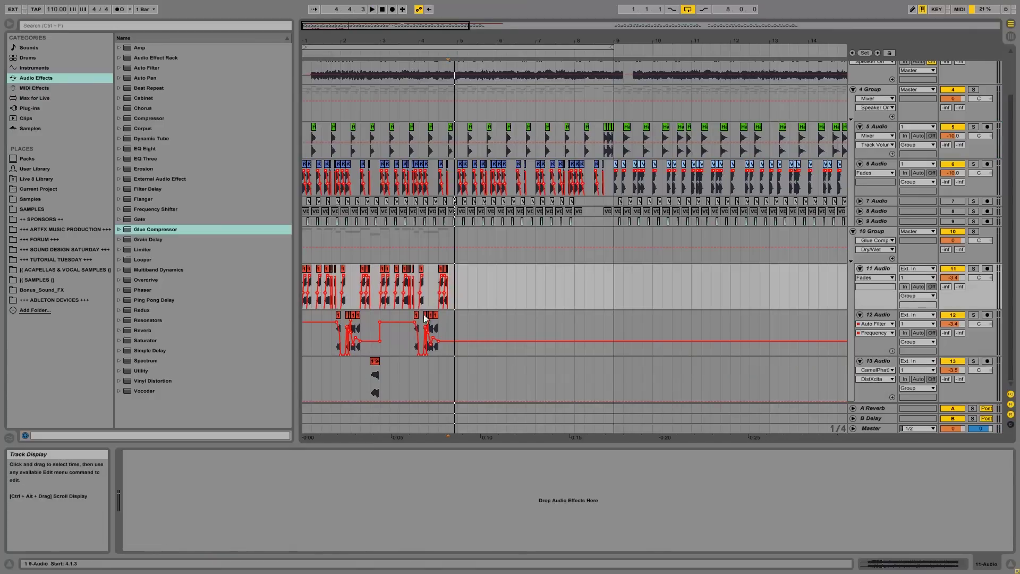
drag(428, 33, 426, 37)
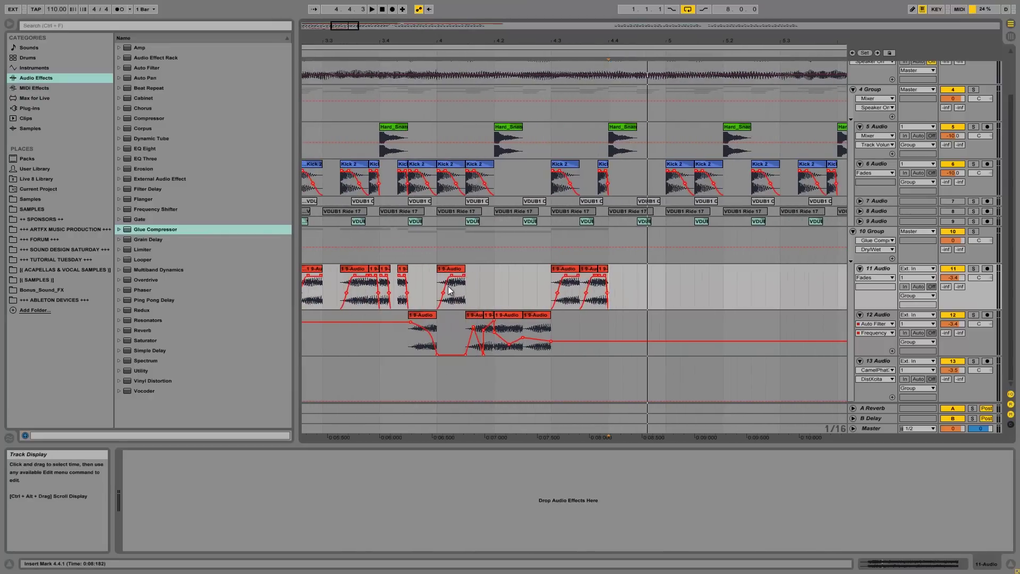
drag(434, 280, 491, 324)
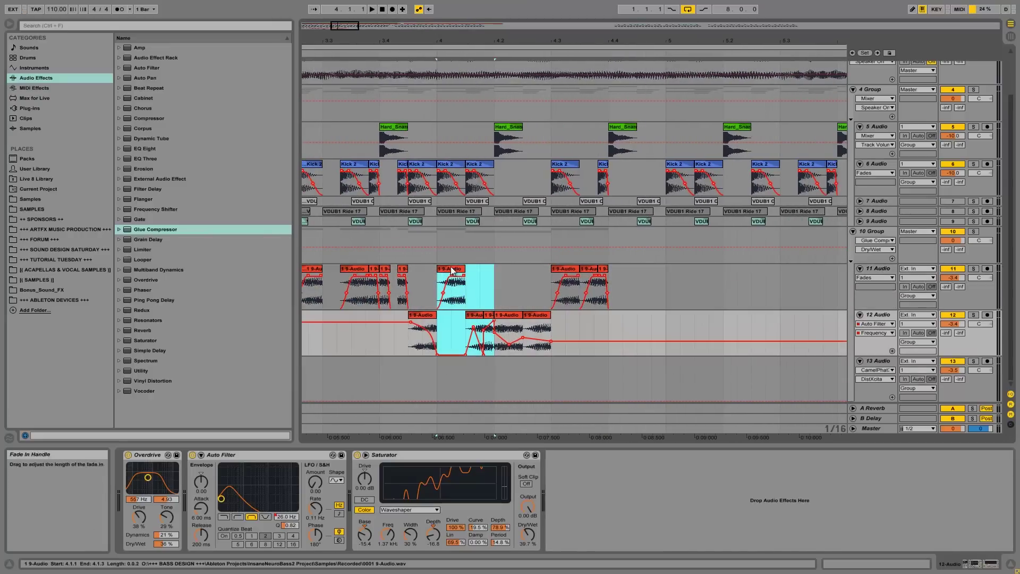
drag(383, 272, 647, 273)
click(612, 271)
key(space)
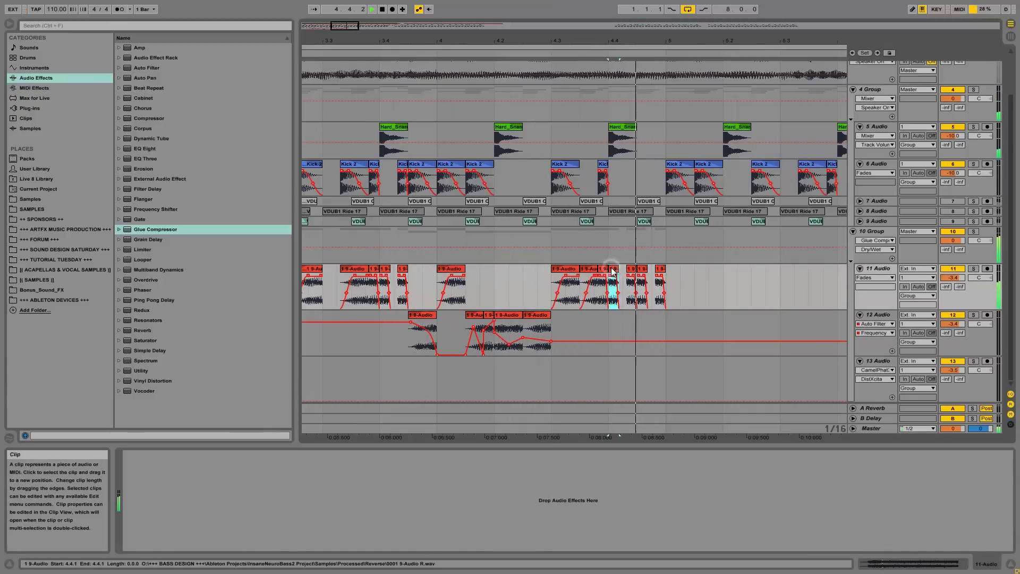
click(614, 276)
key(space)
Step: Move the short clips between 4.4.1 and 5.1.1 from 11 Audio down to 12 Audio and audition them
drag(666, 277, 624, 332)
key(space)
key(space)
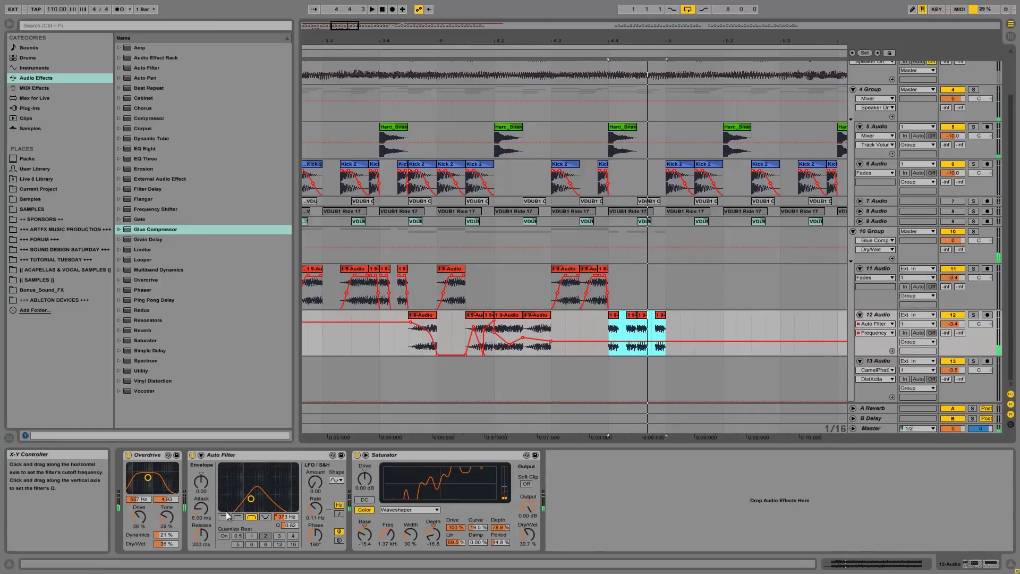
Step: Automate the Auto Filter frequency on 12 Audio to rise from 4.4.1 to about 16.3 kHz around 4.4.3, and audition it
click(610, 342)
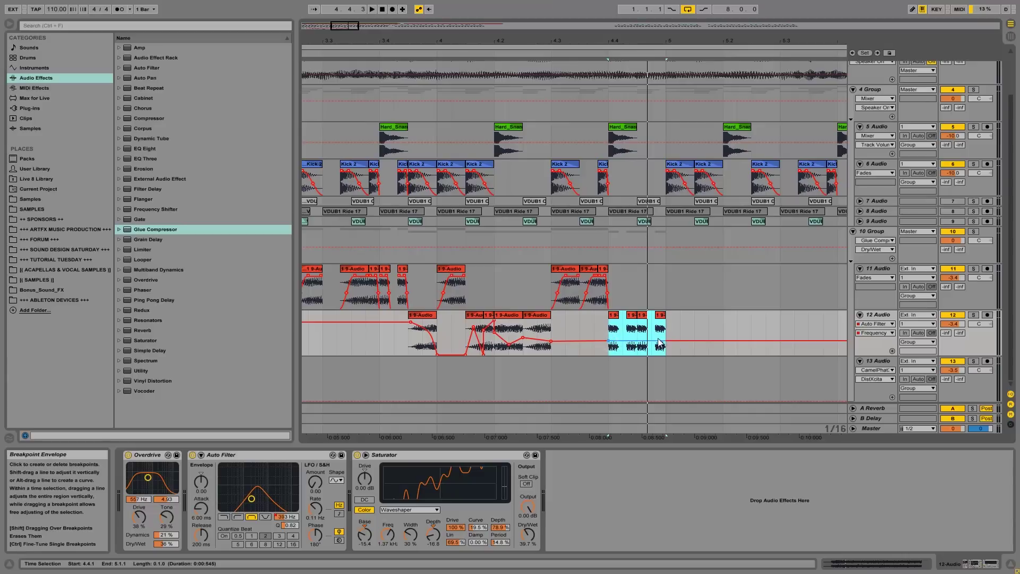
drag(662, 342, 663, 323)
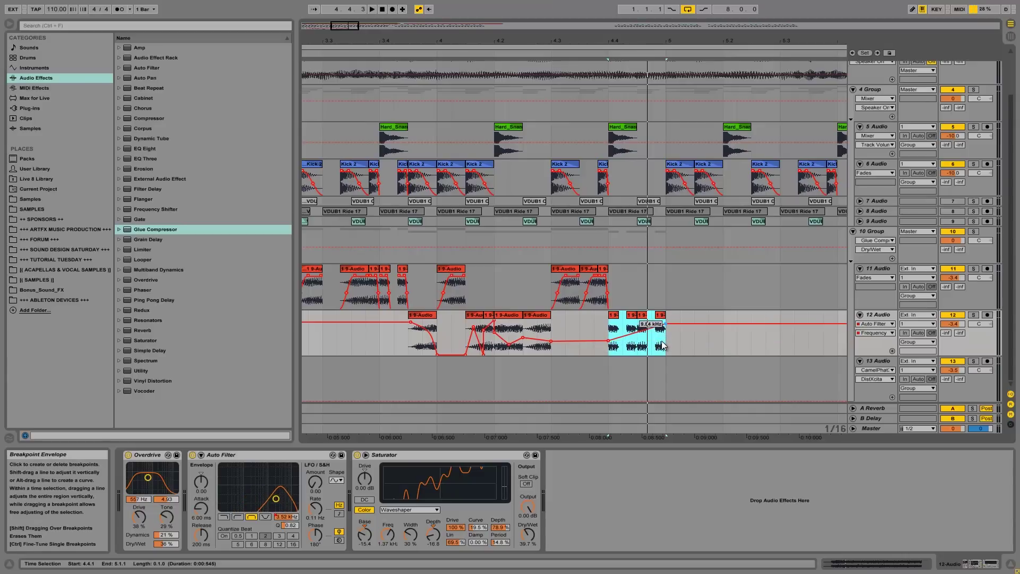
drag(667, 323, 636, 321)
key(space)
key(space)
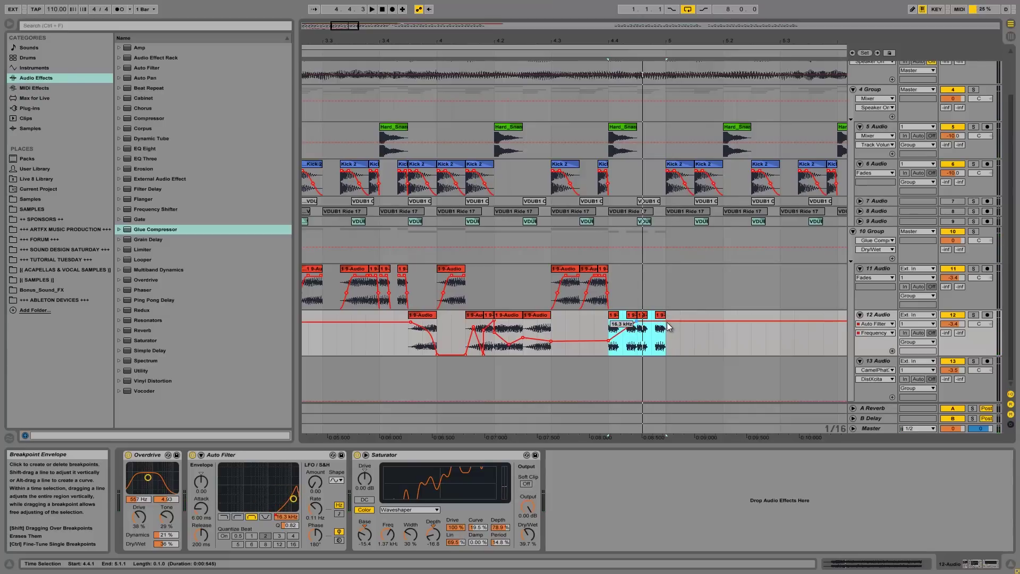
Step: Drop the filter frequency automation to its minimum at 5.1.1, lower the mid-beat peak to about 4.40 kHz, and audition the sweep
drag(668, 322, 667, 355)
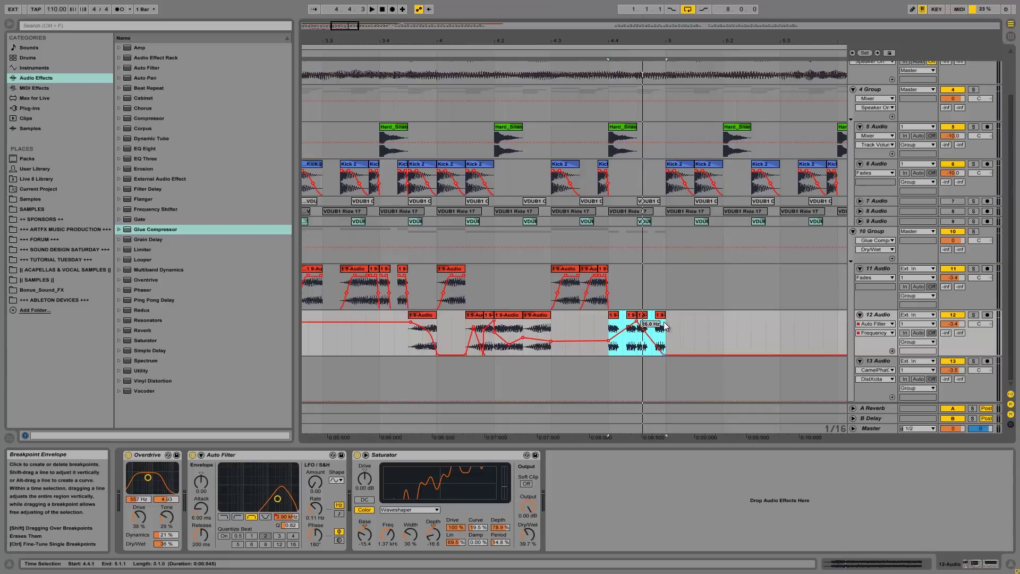
key(space)
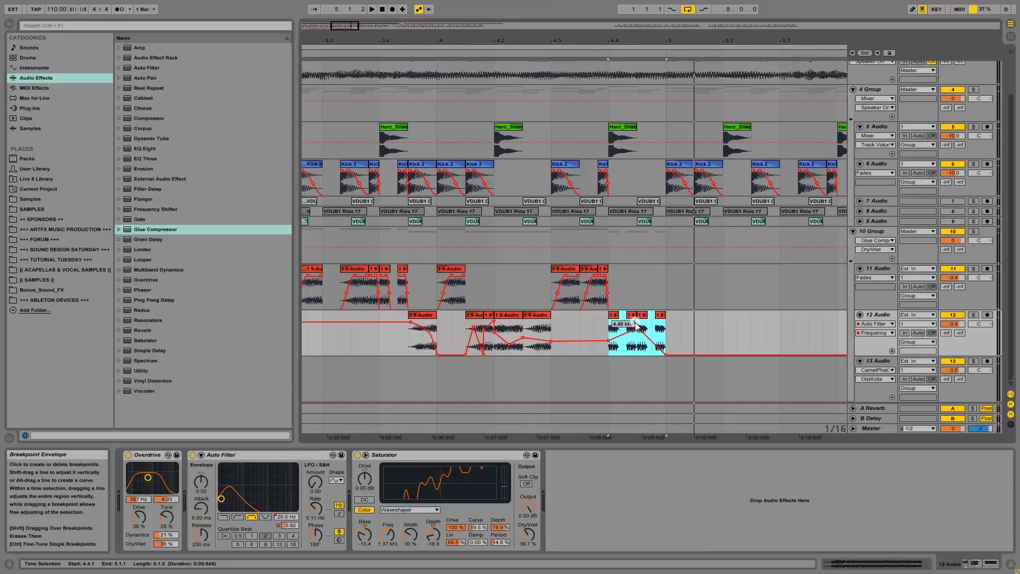
key(space)
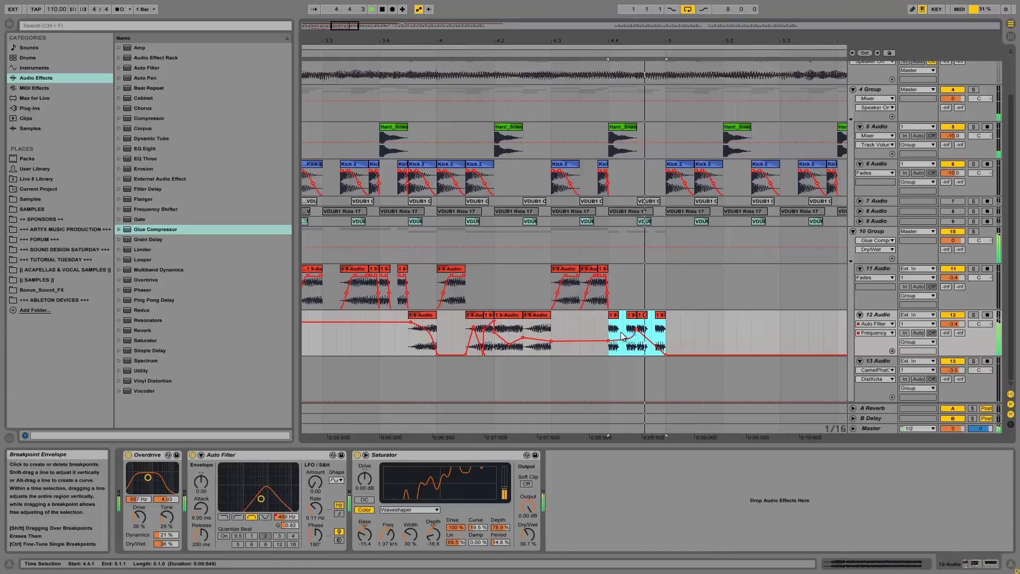
Step: Bend the filter frequency automation between 4.4.1 and 5.1.1 on 12 Audio into smooth curves and audition the sweep
key(space)
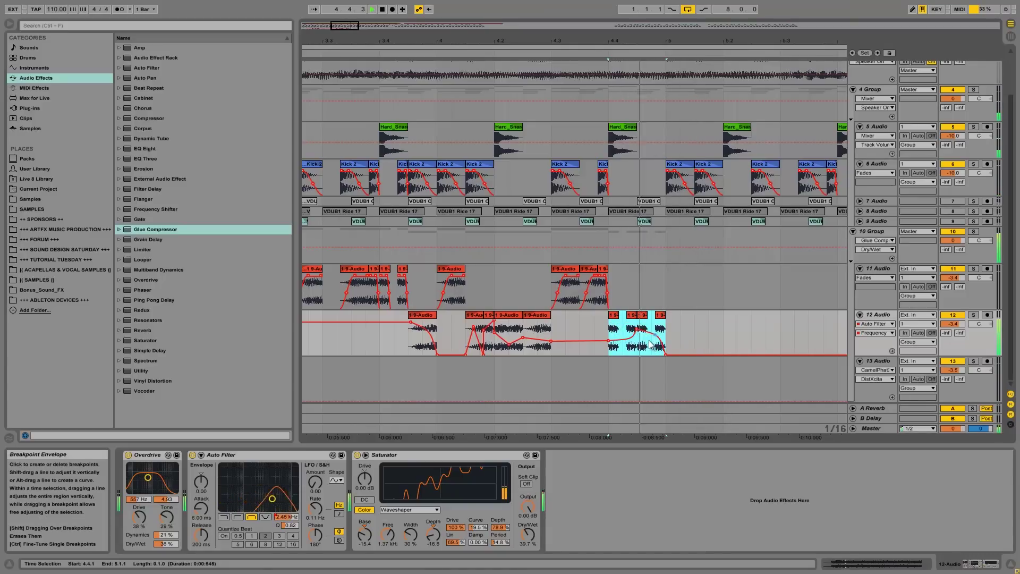
key(space)
key(space)
key(space)
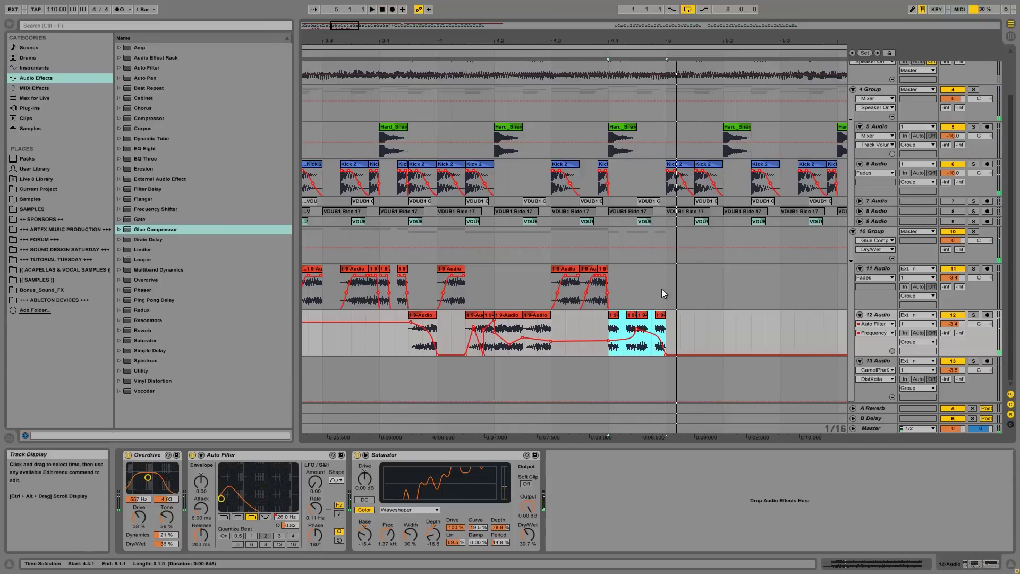
Step: Delete the short bass clips at 4.4.1 and 4.4.3 on 12 Audio
drag(423, 39, 433, 28)
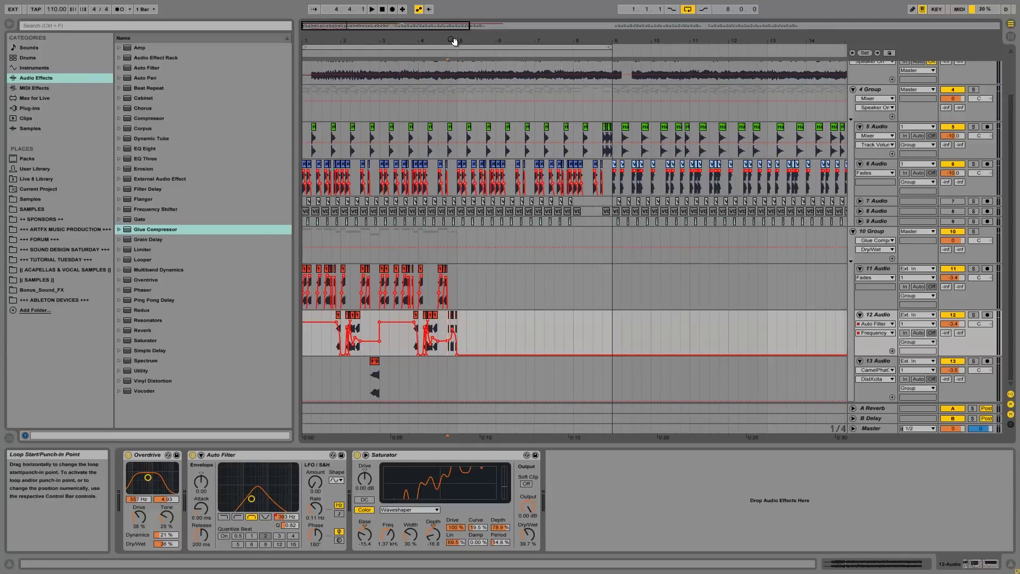
drag(456, 41, 453, 39)
click(416, 322)
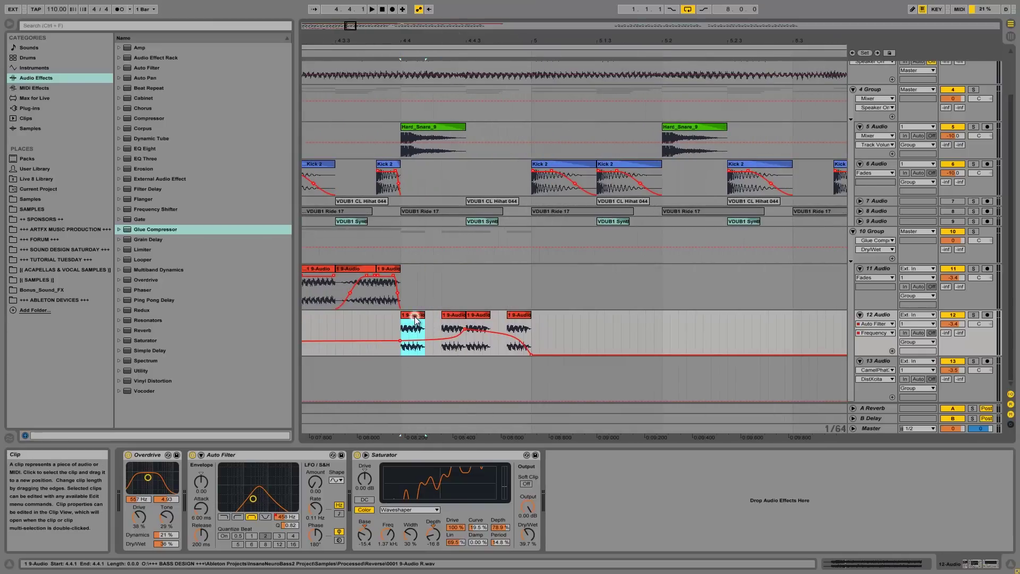
click(481, 315)
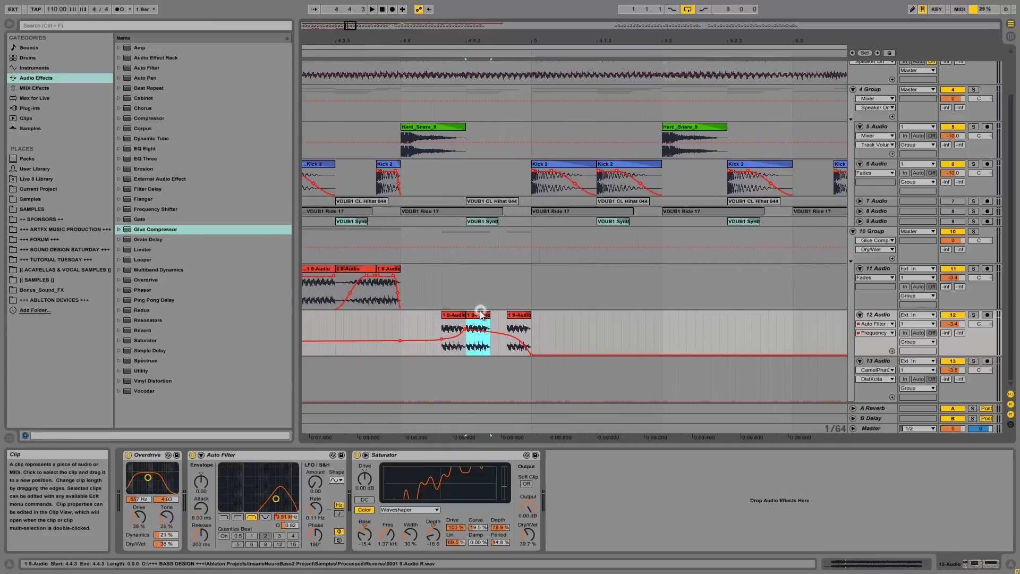
Step: Duplicate the first four bars of 11, 12 and 13 Audio so the bass extends to 9.1.1, undoing the two surplus copies
drag(439, 38, 440, 30)
drag(632, 277, 288, 369)
key(ctrl+d)
key(ctrl+d)
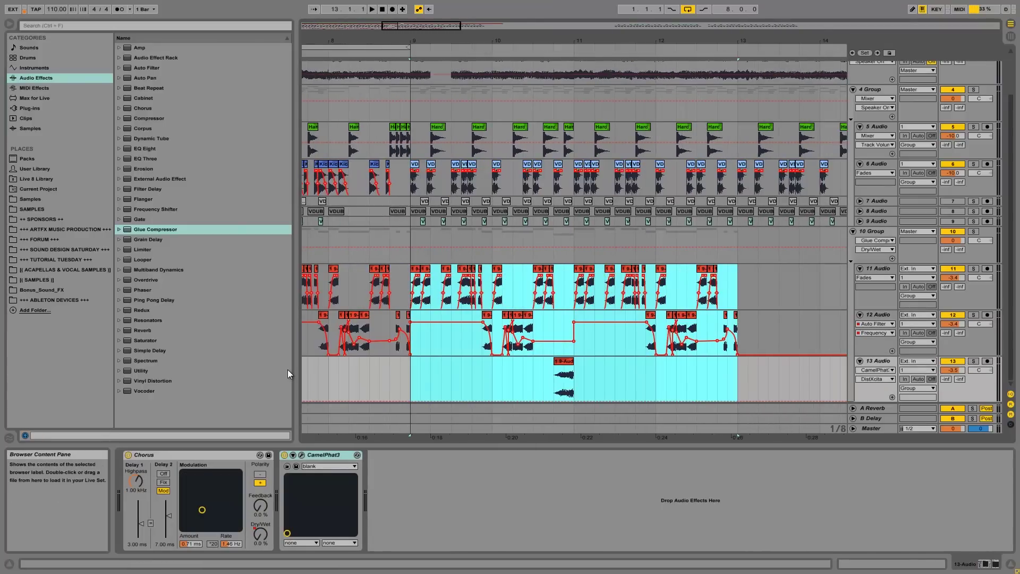
key(ctrl+d)
drag(322, 40, 492, 39)
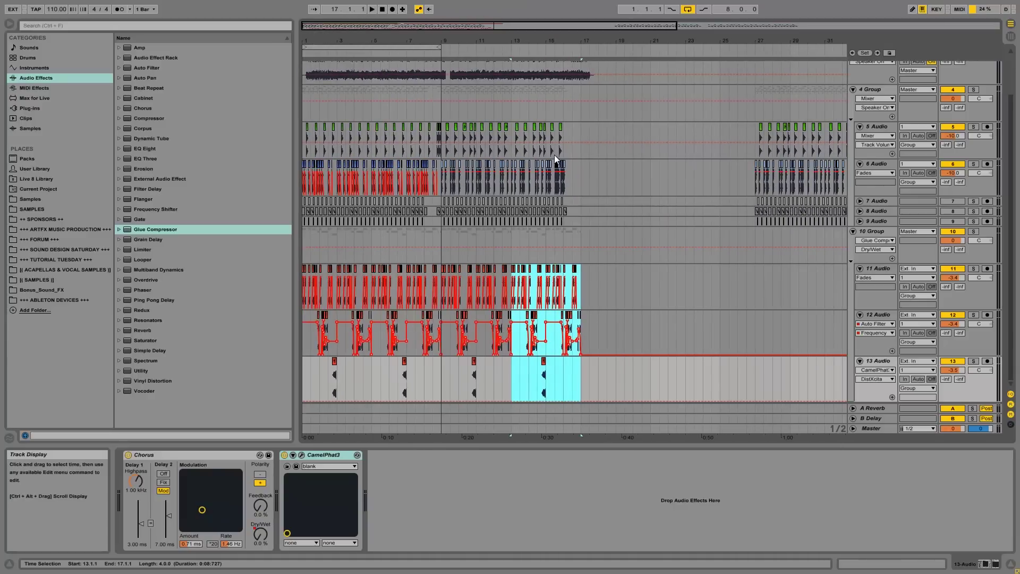
key(ctrl+z)
key(ctrl+z)
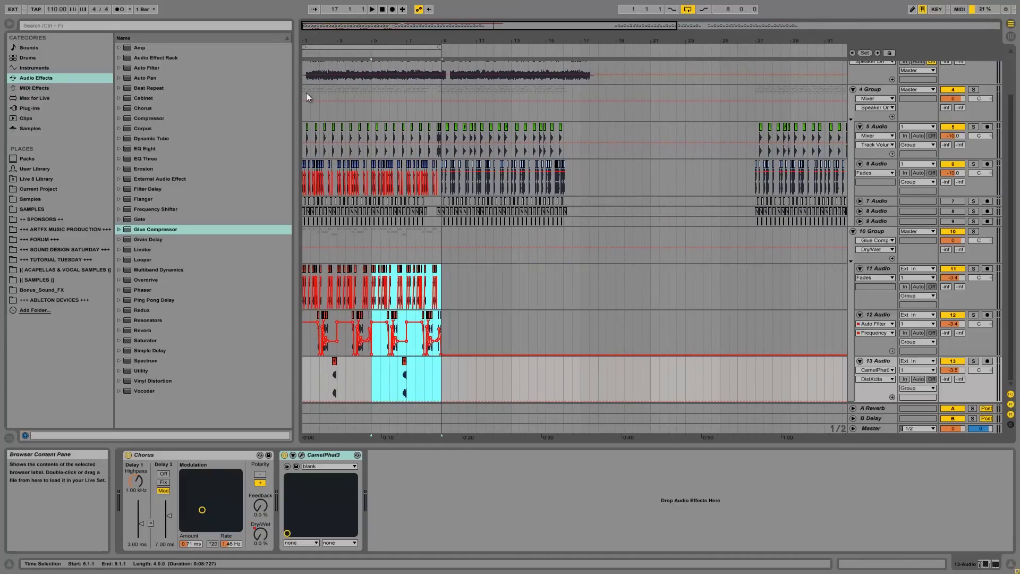
Step: Play the eight-bar section, unmute 8 Audio and 7 Audio, try 9 Audio on and mute it again, and stop playback
click(305, 99)
click(372, 10)
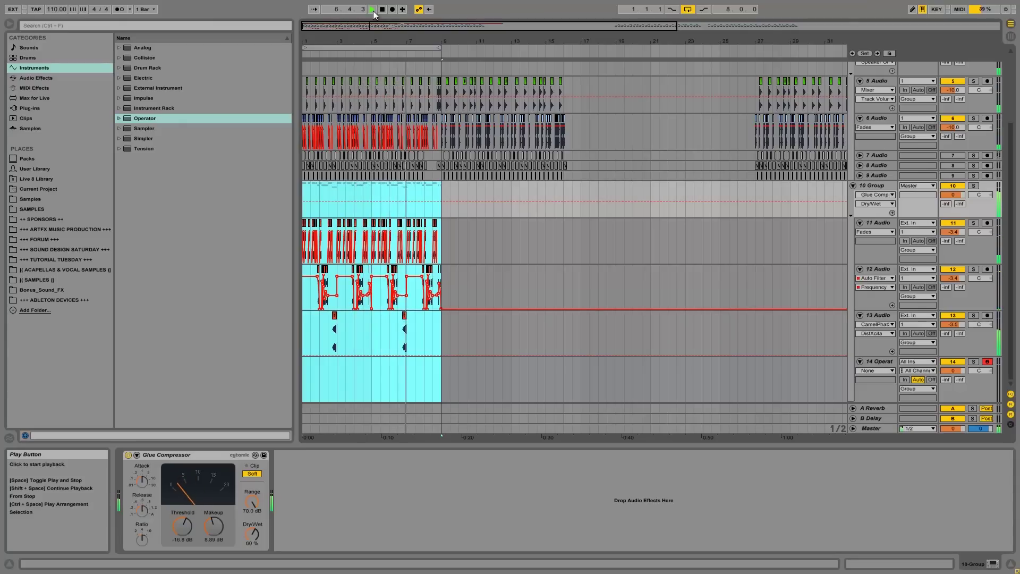
click(959, 165)
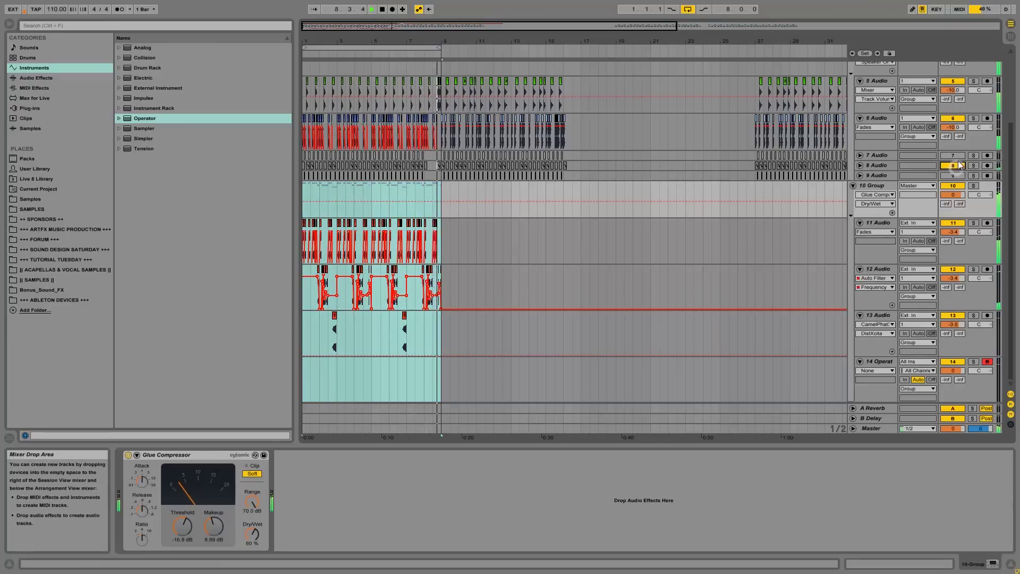
click(960, 156)
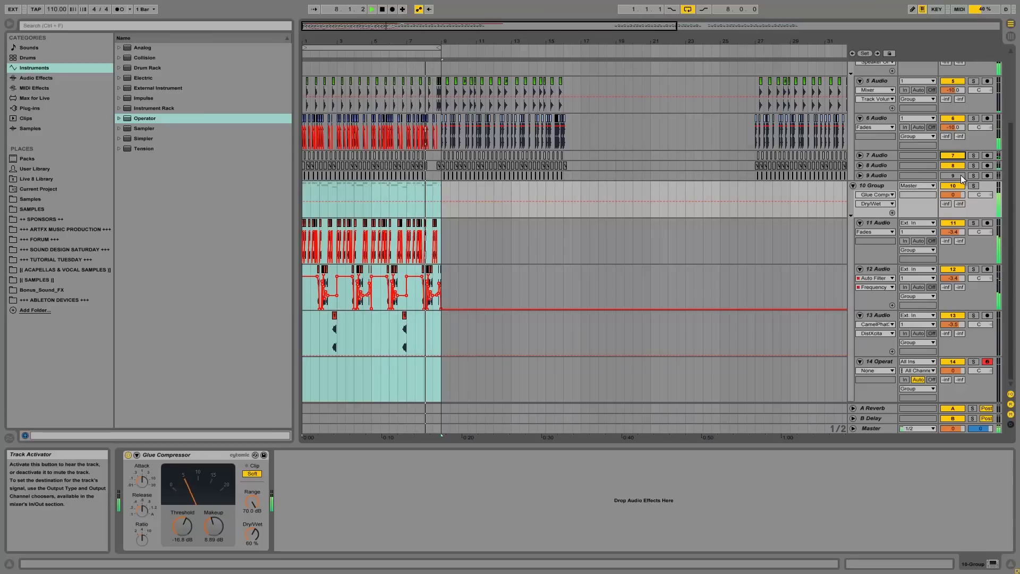
click(961, 176)
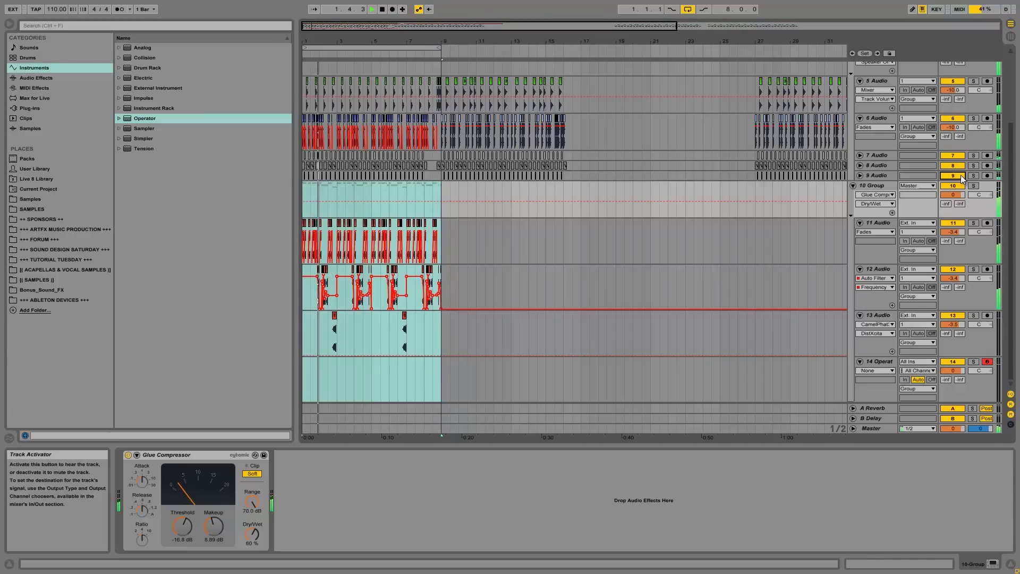
click(960, 177)
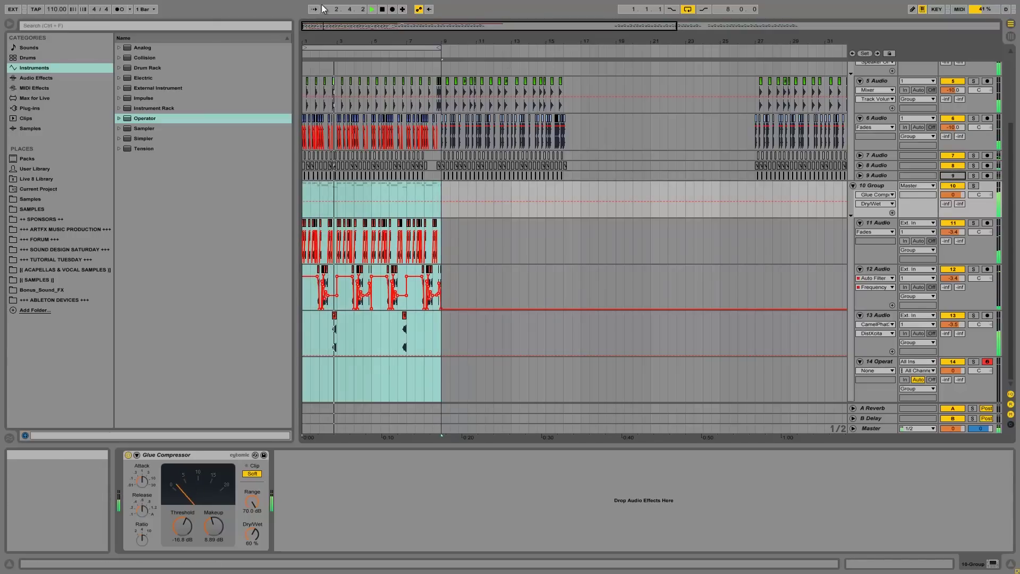
key(space)
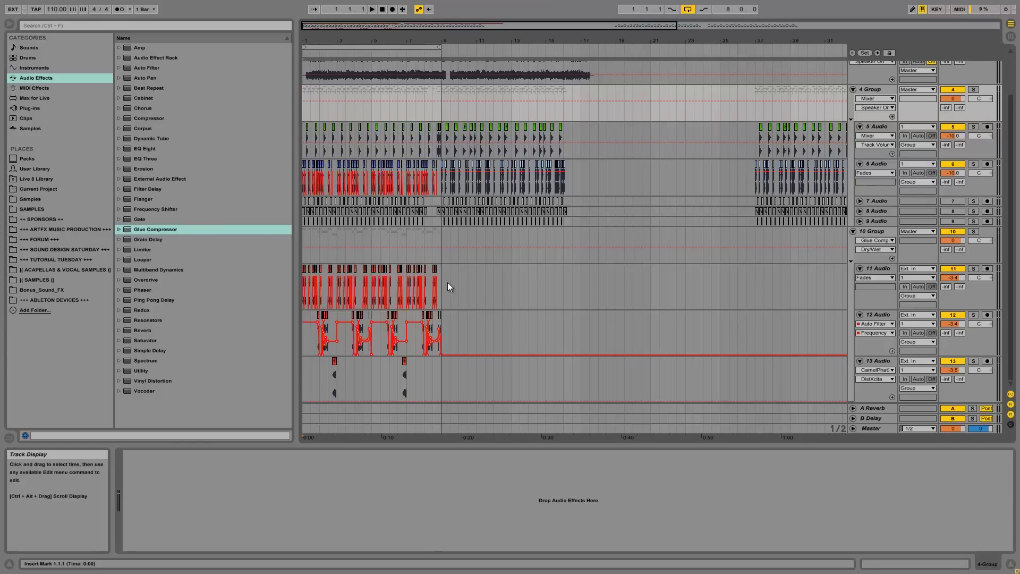
Step: Load Operator onto a new MIDI track below 13 Audio, and place the insert marker at 1.1.1 on 10 Group
click(35, 68)
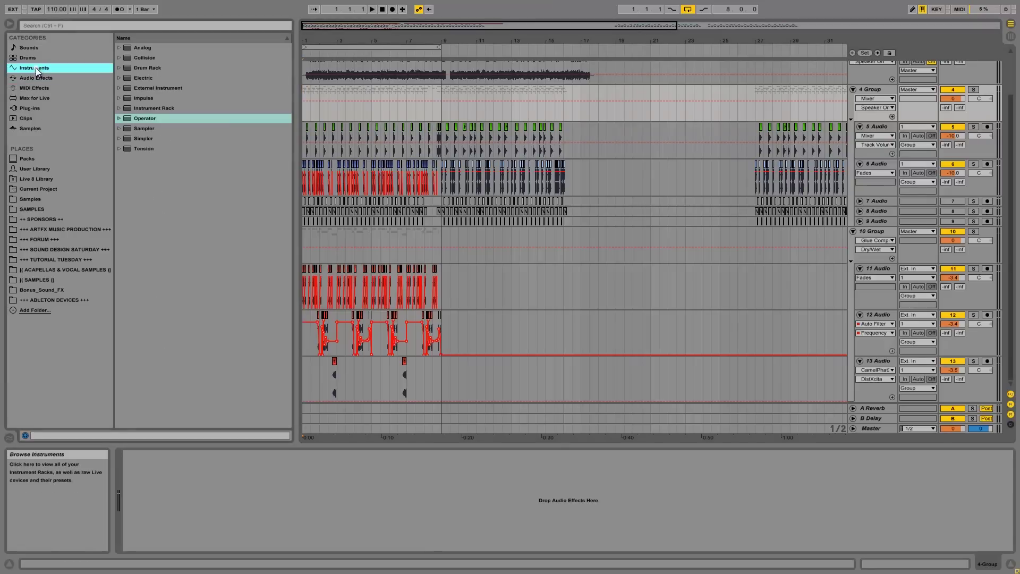
mouse_move(141, 119)
mouse_down()
mouse_move(494, 267)
mouse_move(533, 81)
mouse_move(566, 416)
mouse_move(211, 177)
mouse_move(179, 86)
mouse_move(154, 114)
mouse_up()
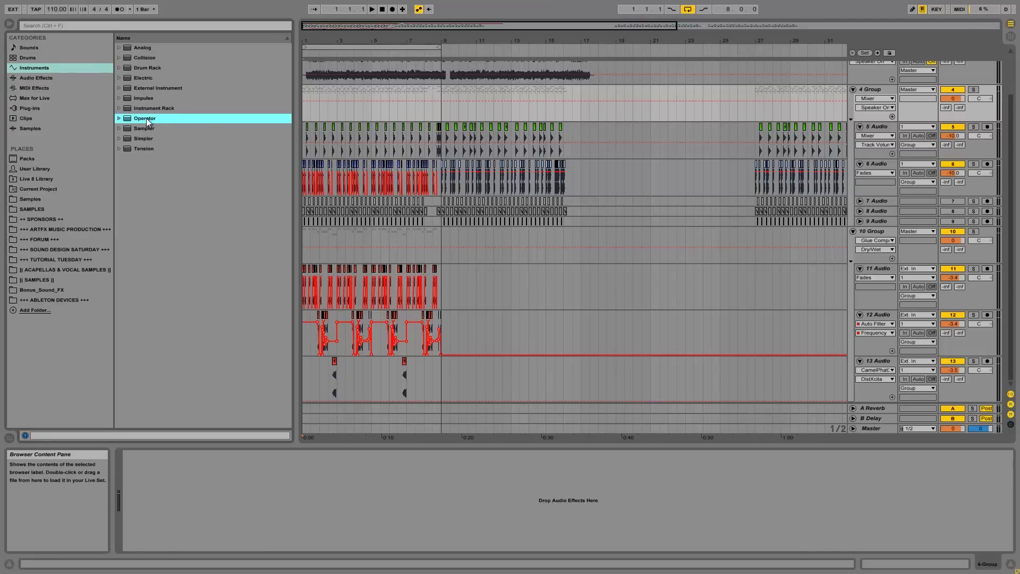
right_click(881, 365)
click(911, 216)
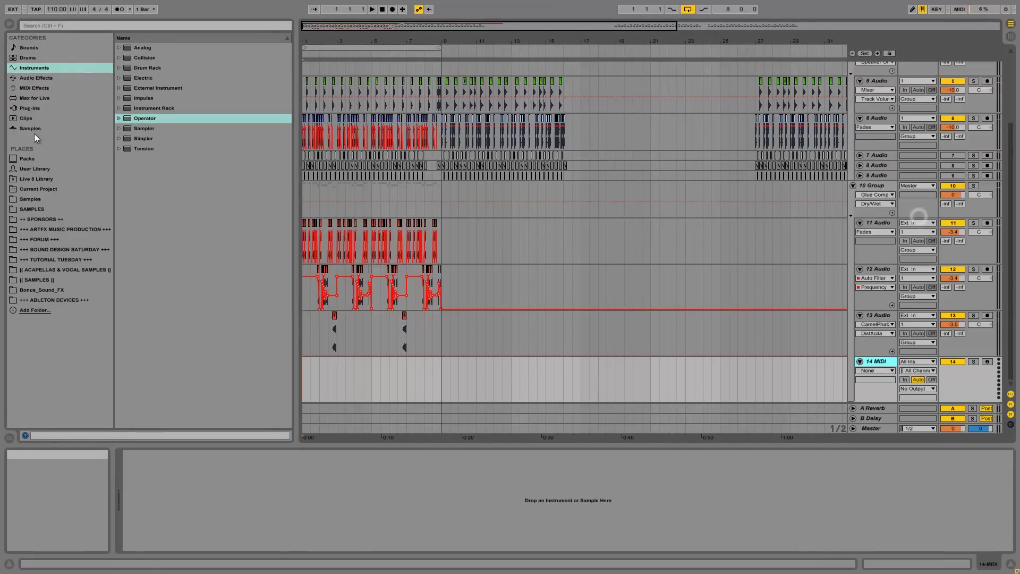
drag(145, 119, 358, 458)
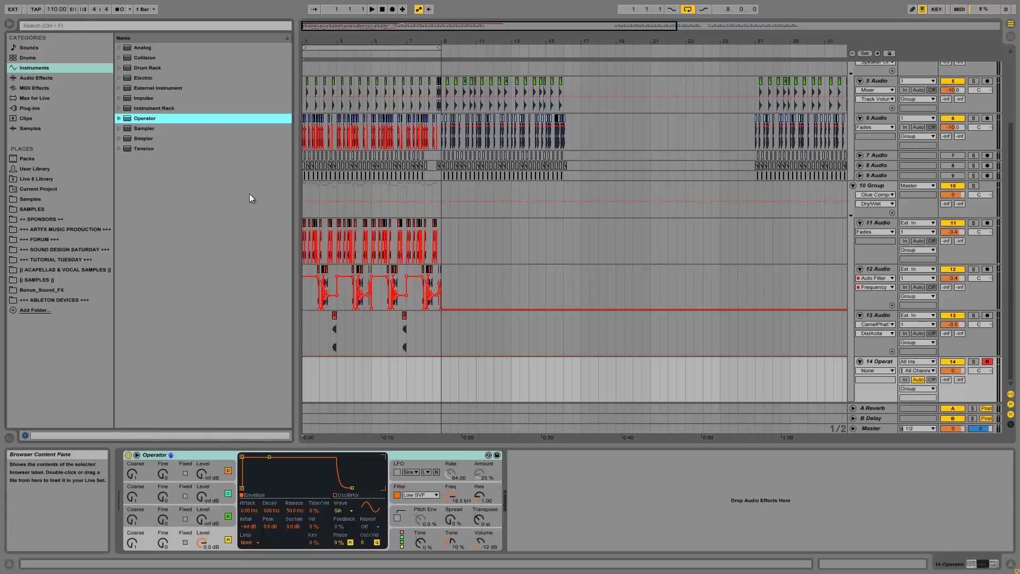
click(303, 207)
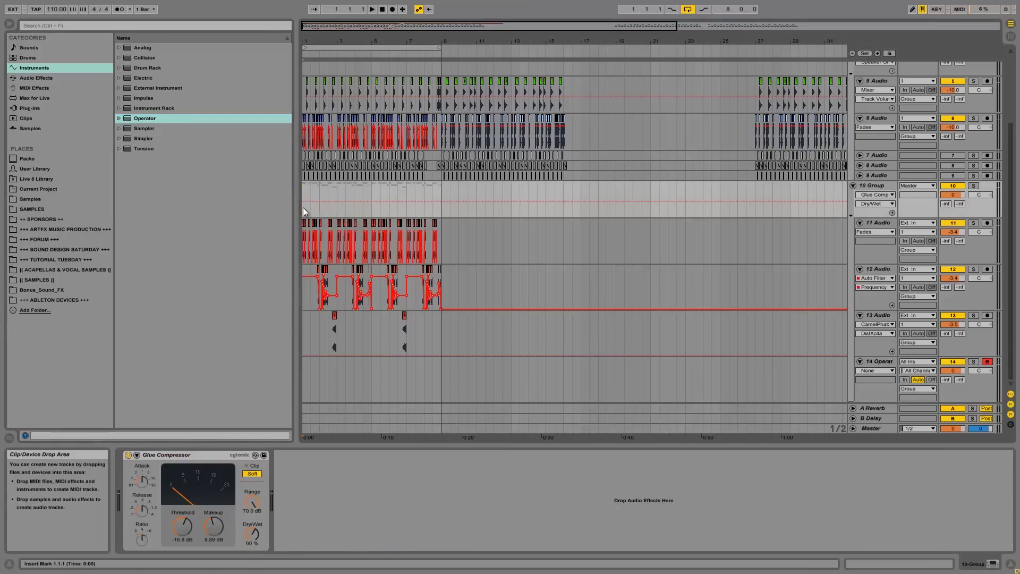